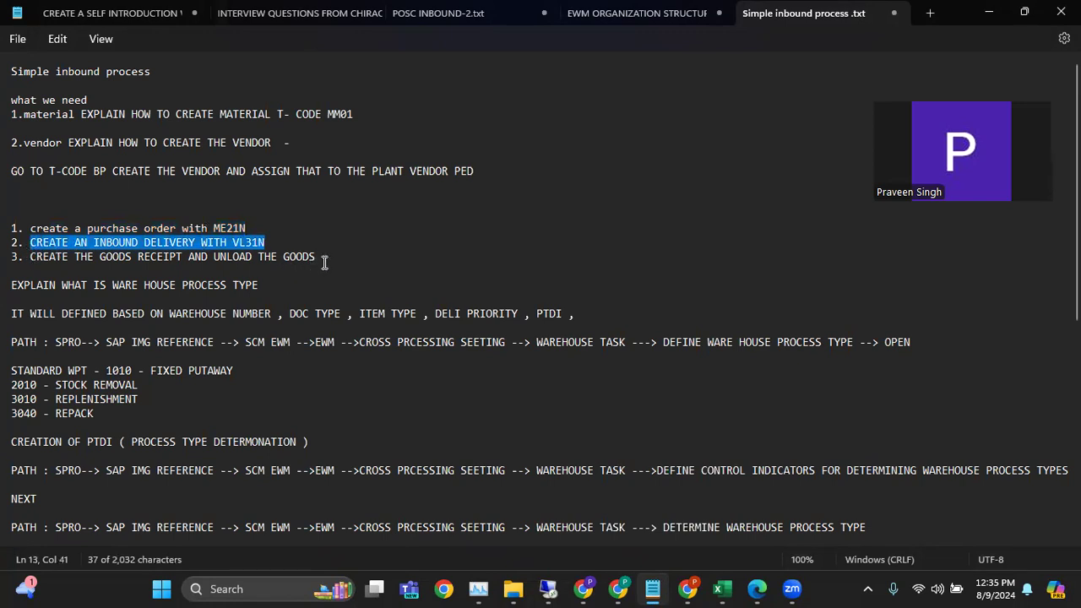
Review the simple inbound process notes, highlighting the goods receipt and unloading line and the putaway strategies heading
drag(330, 257, 48, 256)
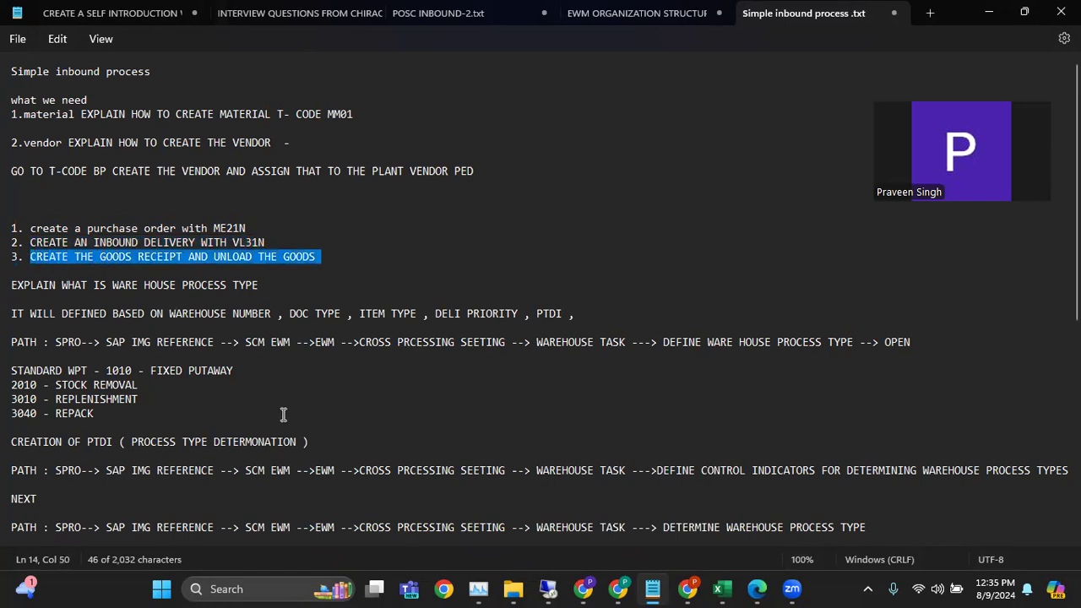
scroll(283, 361, down, 4)
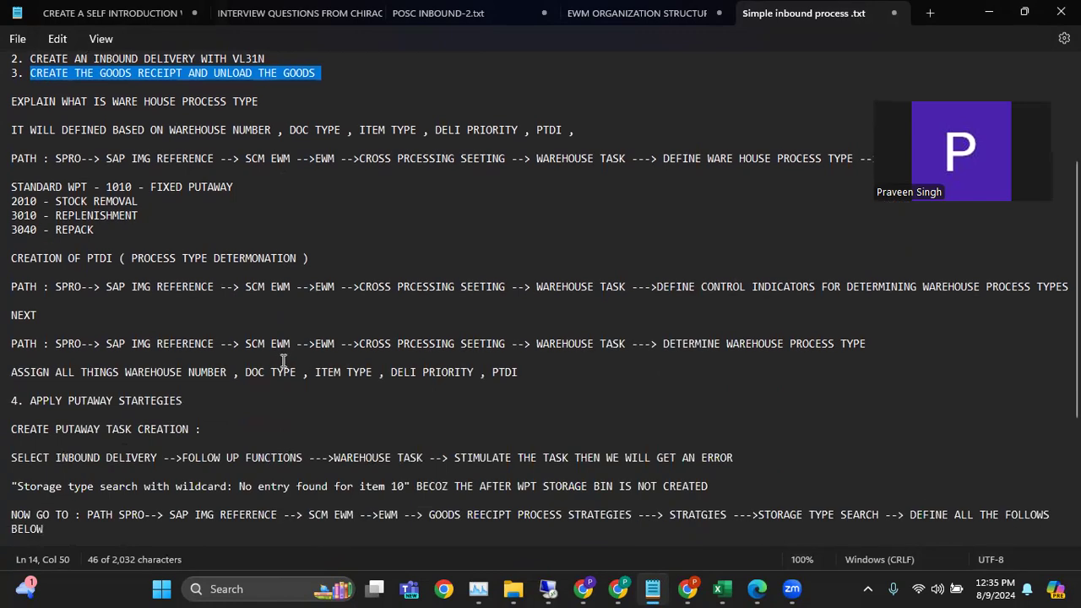
scroll(282, 360, down, 4)
drag(289, 386, 8, 390)
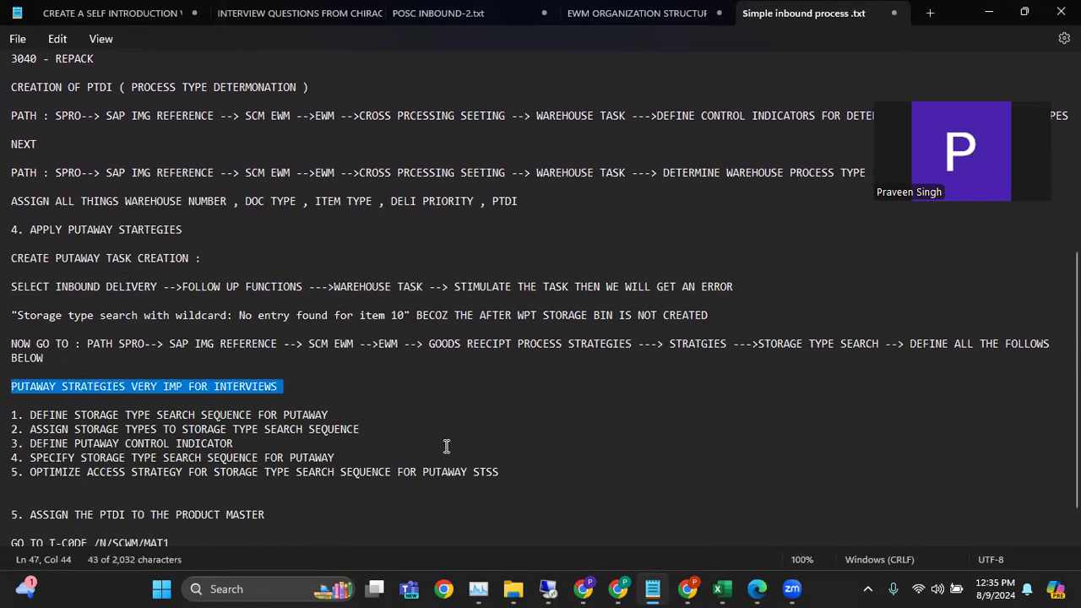
Switch to the SAP training workbook in Excel and read the inbound process testing steps on the INBOUND INTERVIEW sheet
click(721, 588)
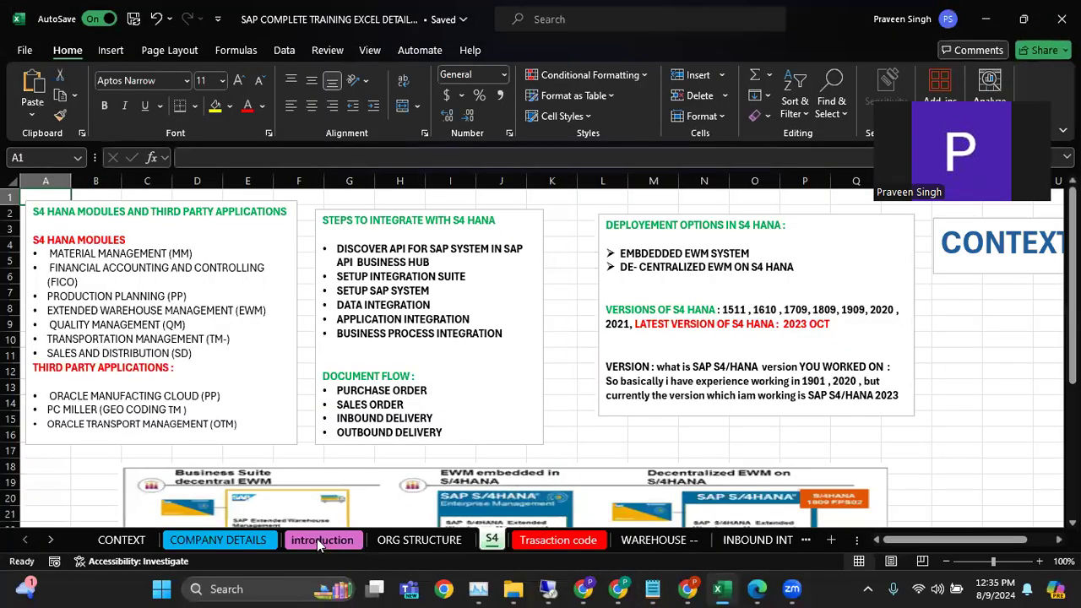
click(319, 539)
click(242, 538)
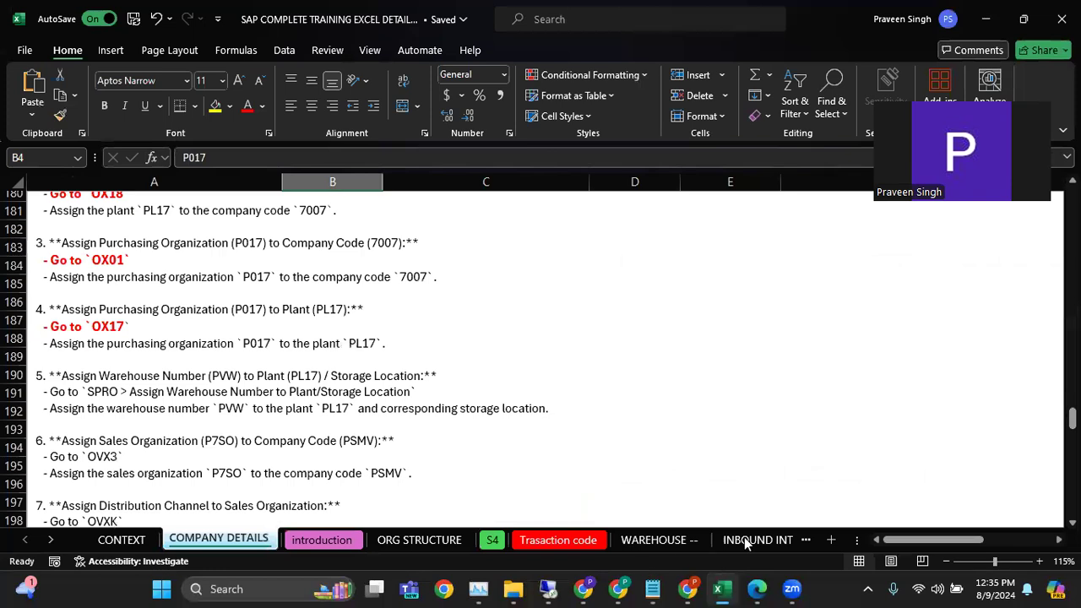
click(743, 539)
scroll(194, 304, down, 3)
scroll(194, 304, up, 4)
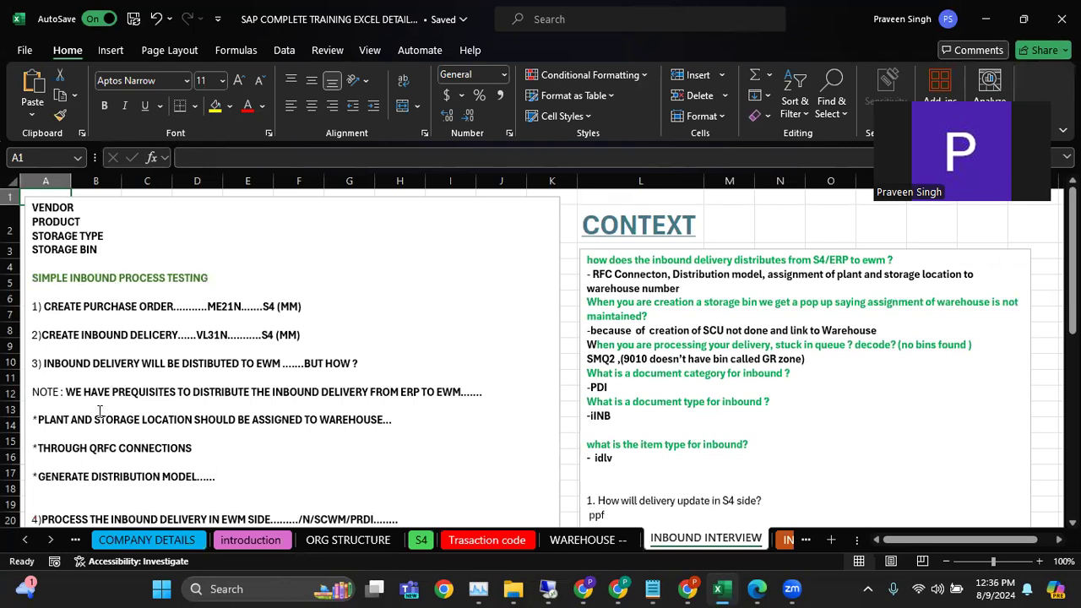
scroll(161, 411, down, 4)
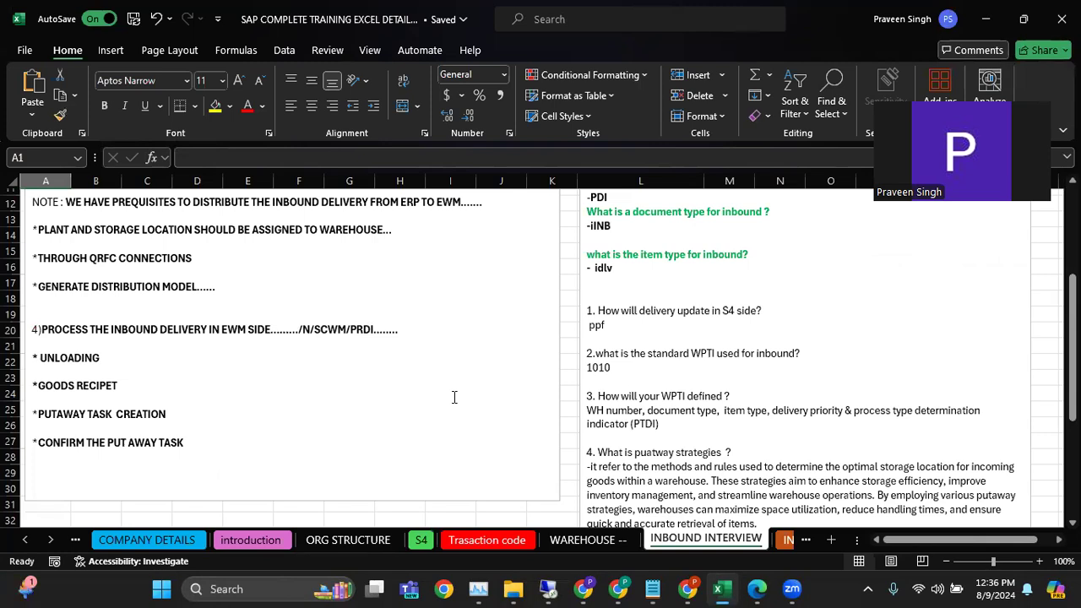
Recheck the prerequisites in the Notepad notes, switch to the remote SAP session and open transaction MM01
click(653, 589)
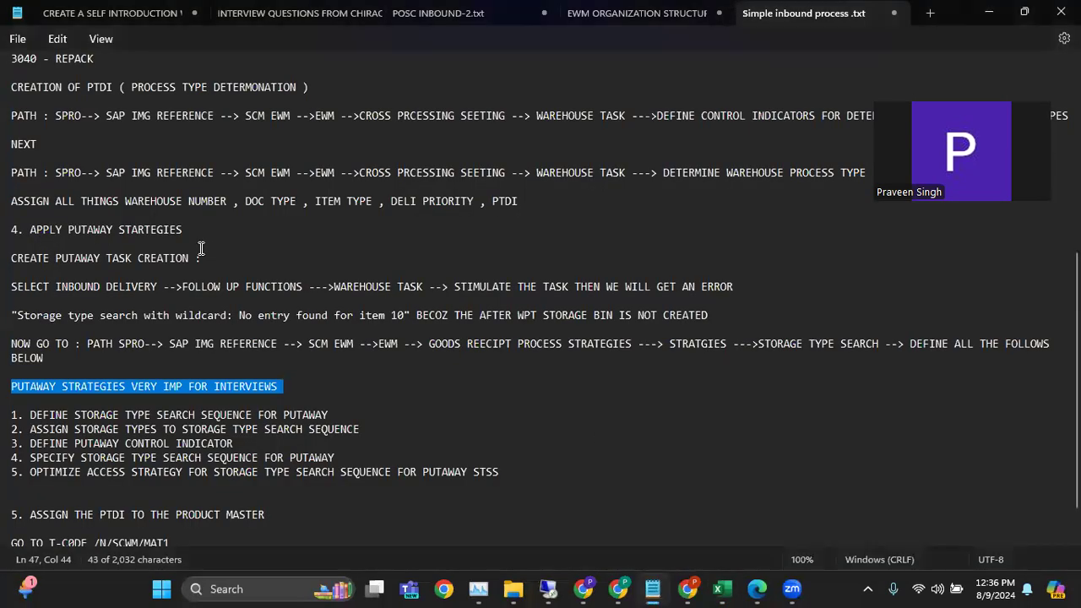
scroll(160, 194, up, 8)
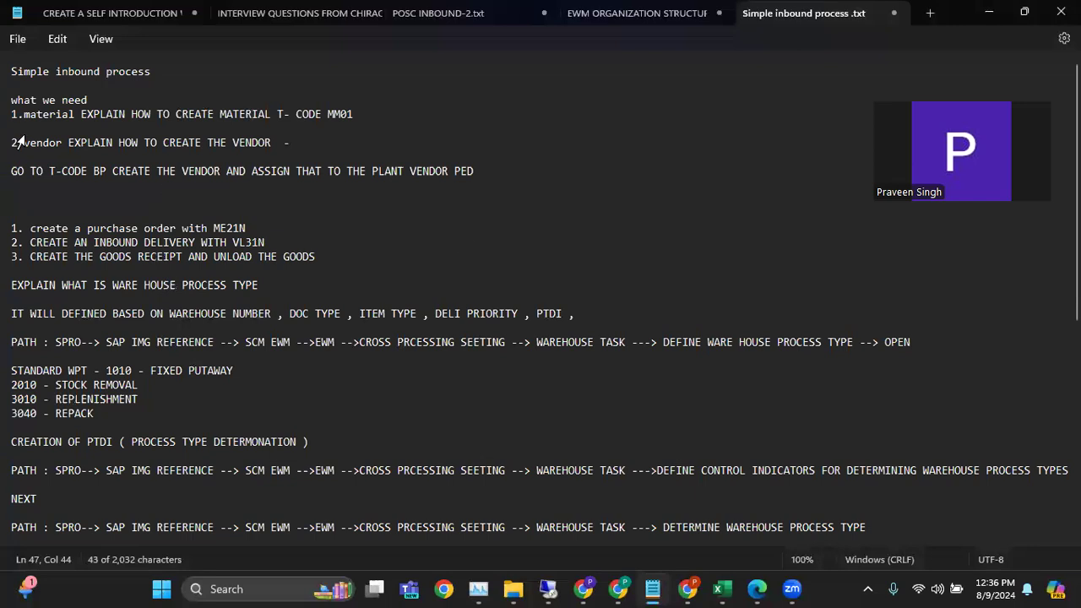
click(548, 588)
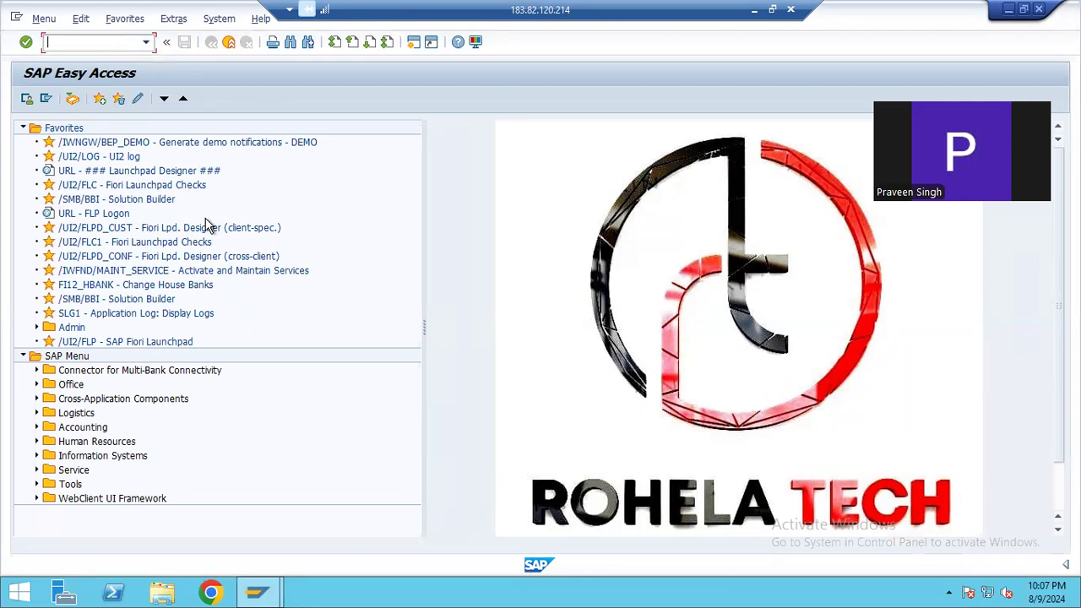
text(MM01)
key(Return)
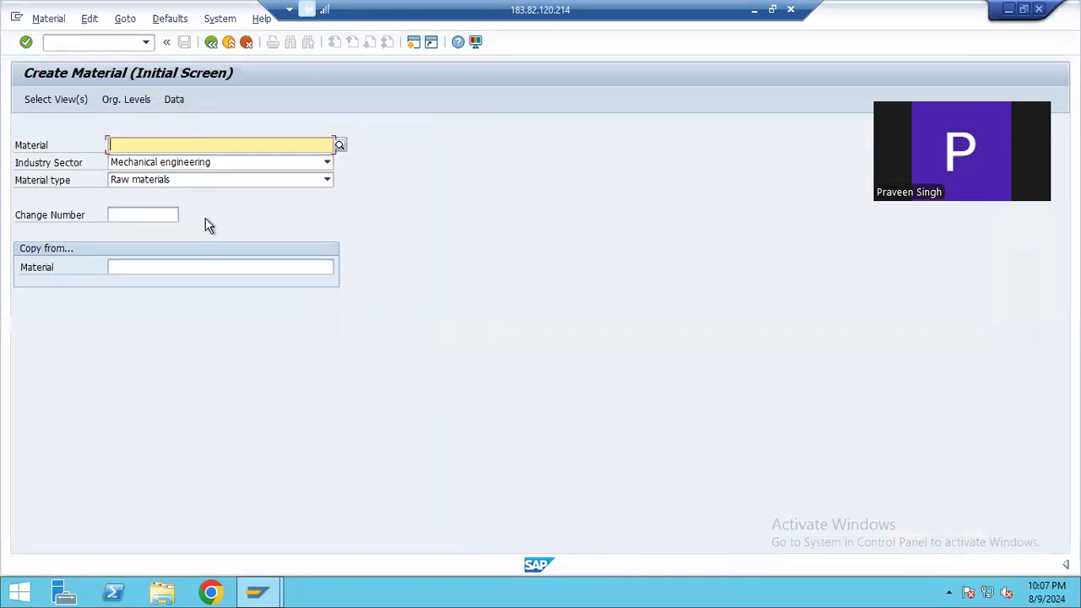
Choose Mechanical engineering as industry sector and Raw materials as material type, and continue to the view selection
click(248, 165)
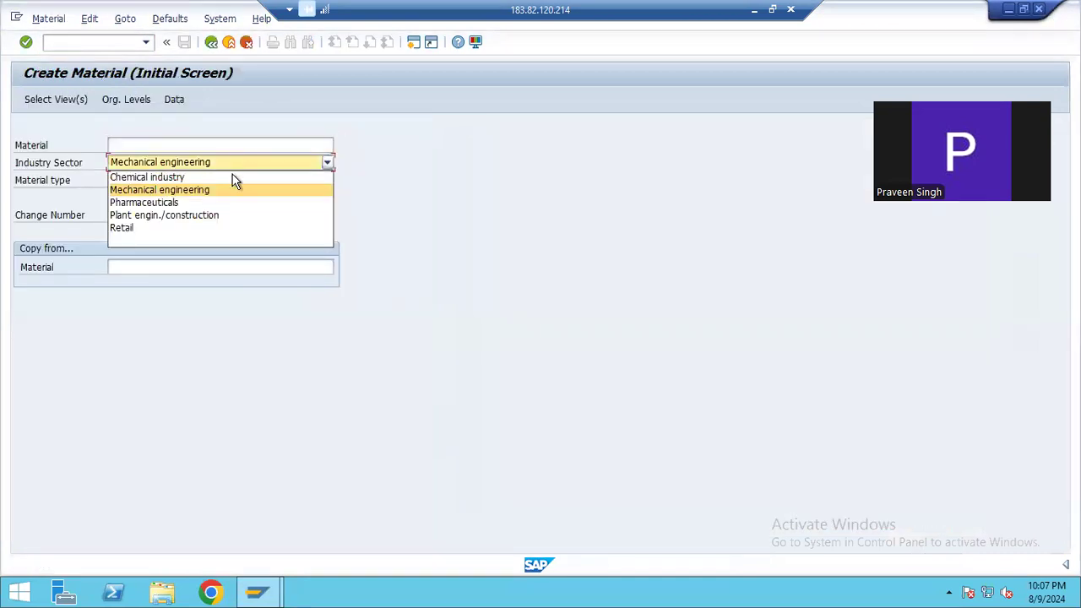
click(209, 196)
click(239, 181)
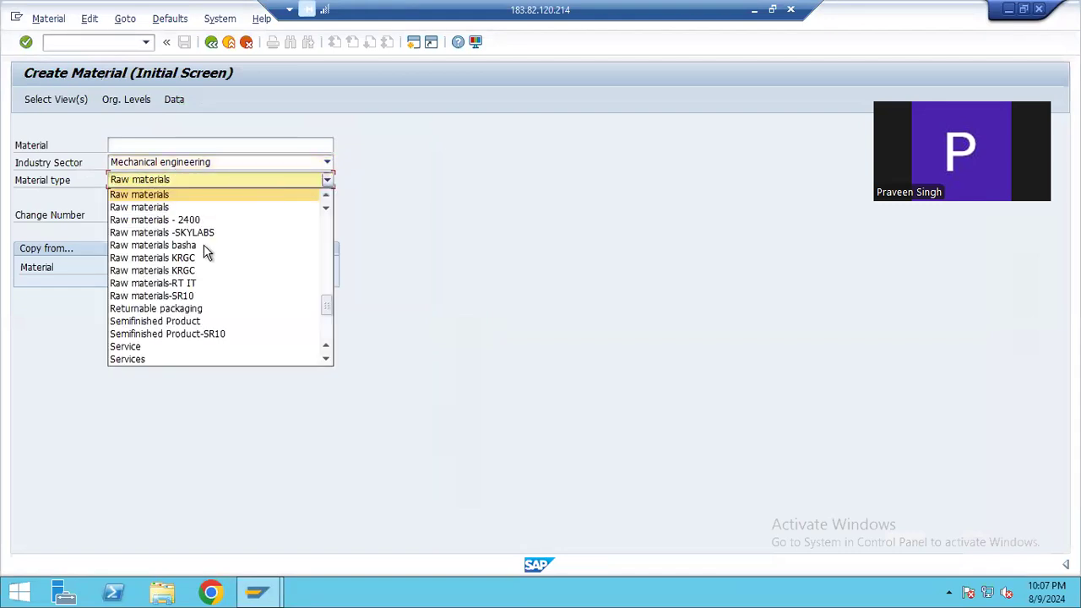
click(172, 193)
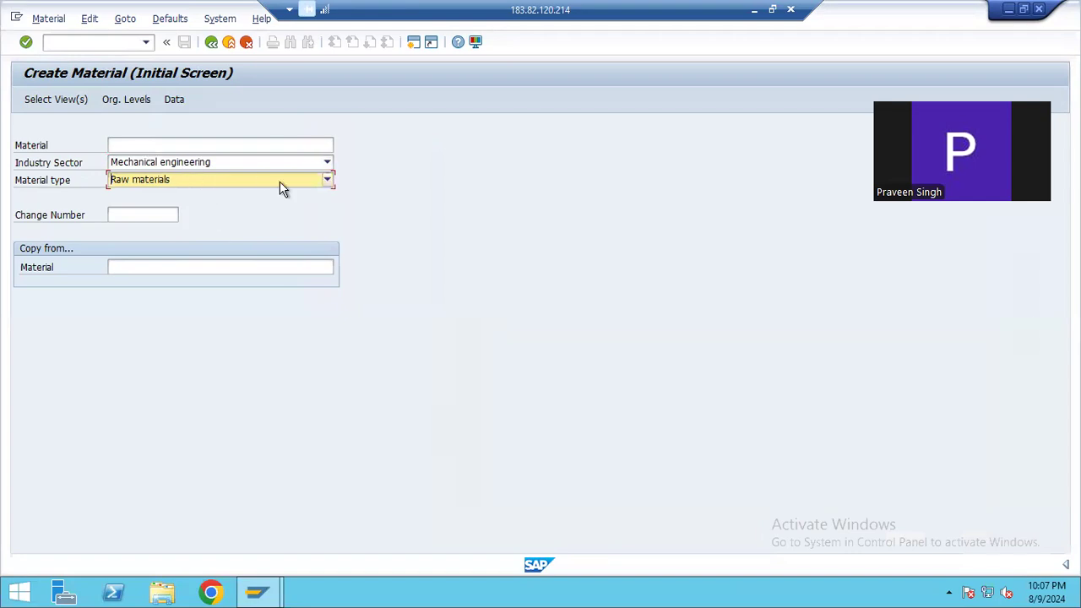
key(Return)
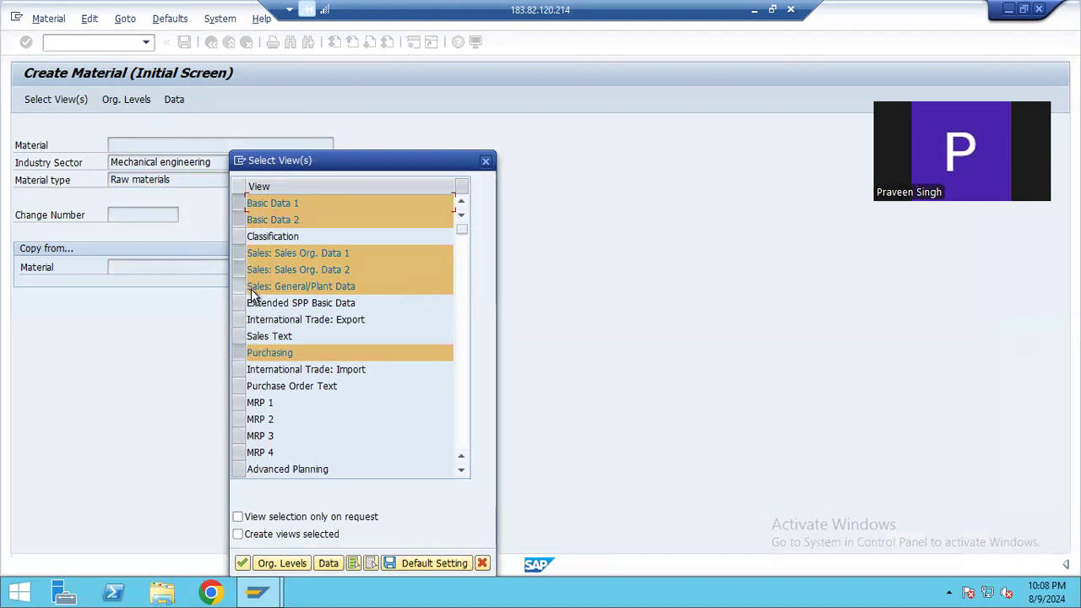
Check the preselected material views through to WM Execution and WM Packaging, and accept the selection
click(461, 470)
click(461, 470)
click(461, 470)
click(461, 470)
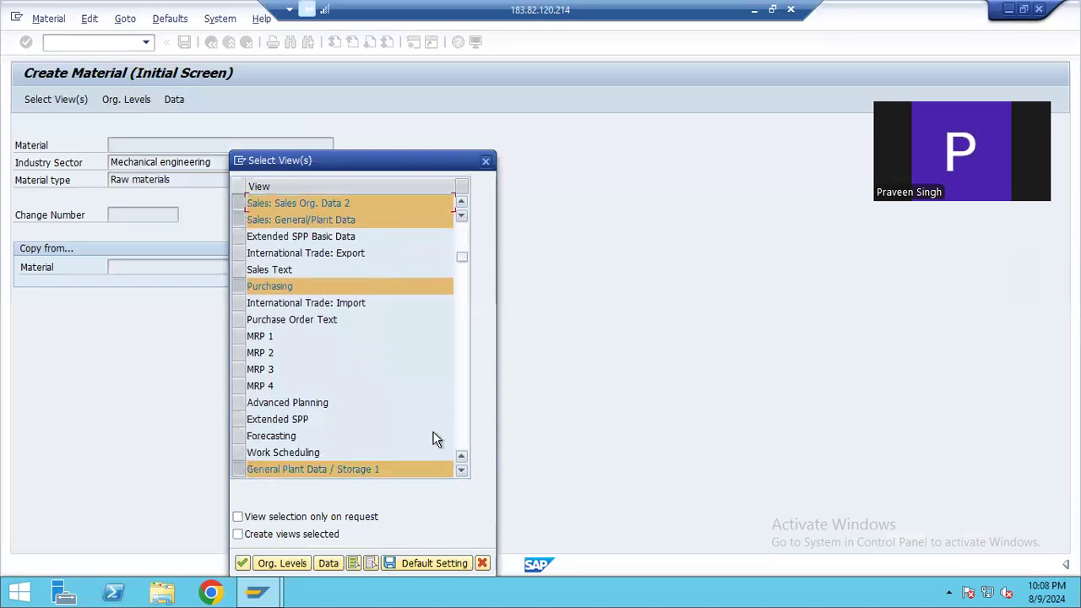
click(461, 471)
click(461, 470)
click(461, 470)
click(461, 470)
click(461, 471)
click(461, 471)
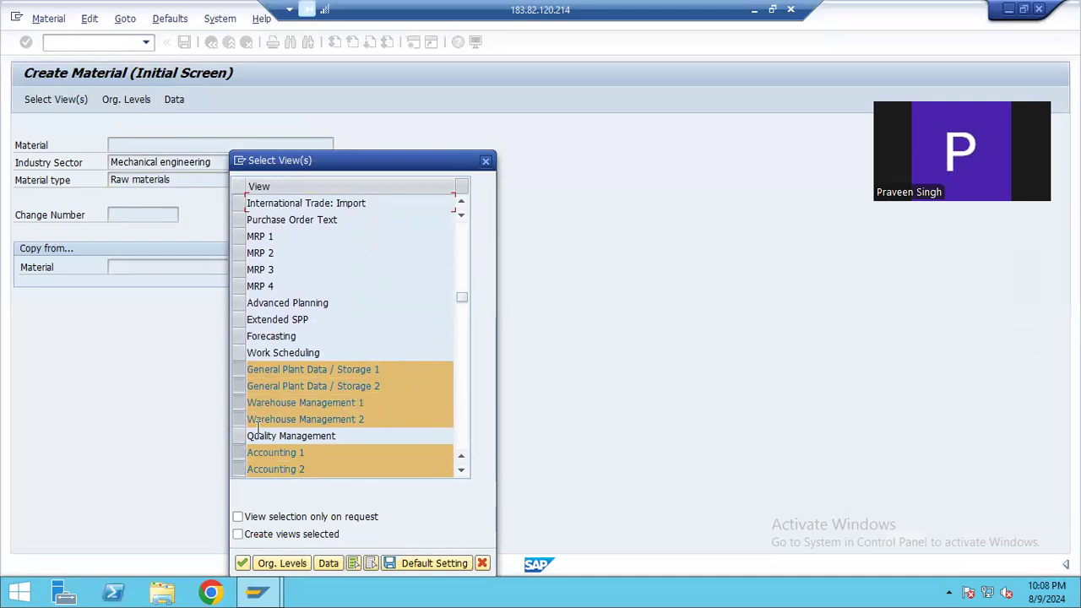
click(461, 469)
click(461, 470)
click(461, 469)
click(461, 469)
click(461, 469)
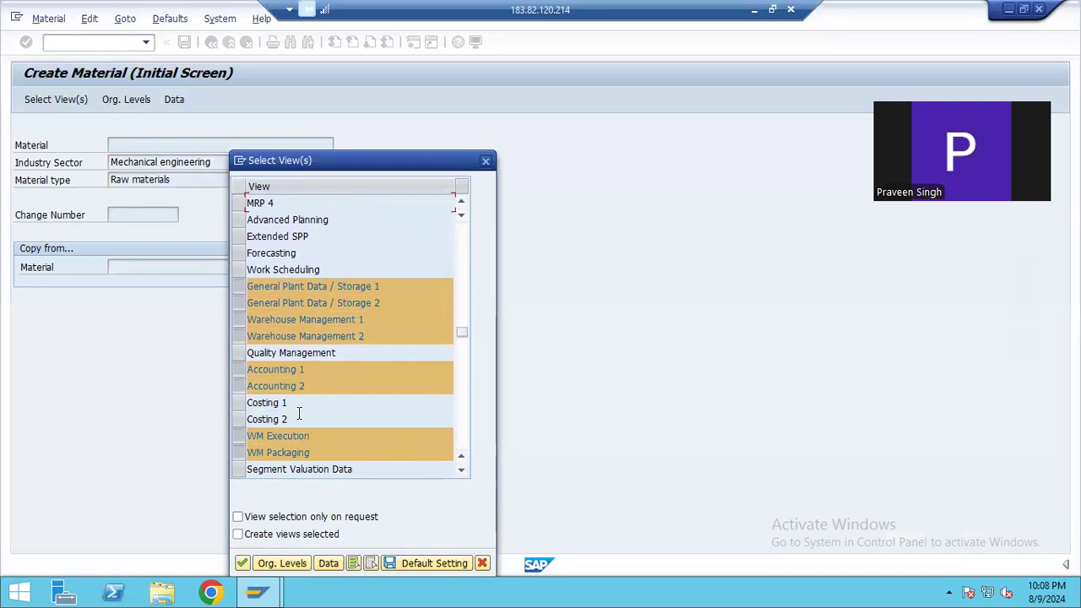
click(243, 563)
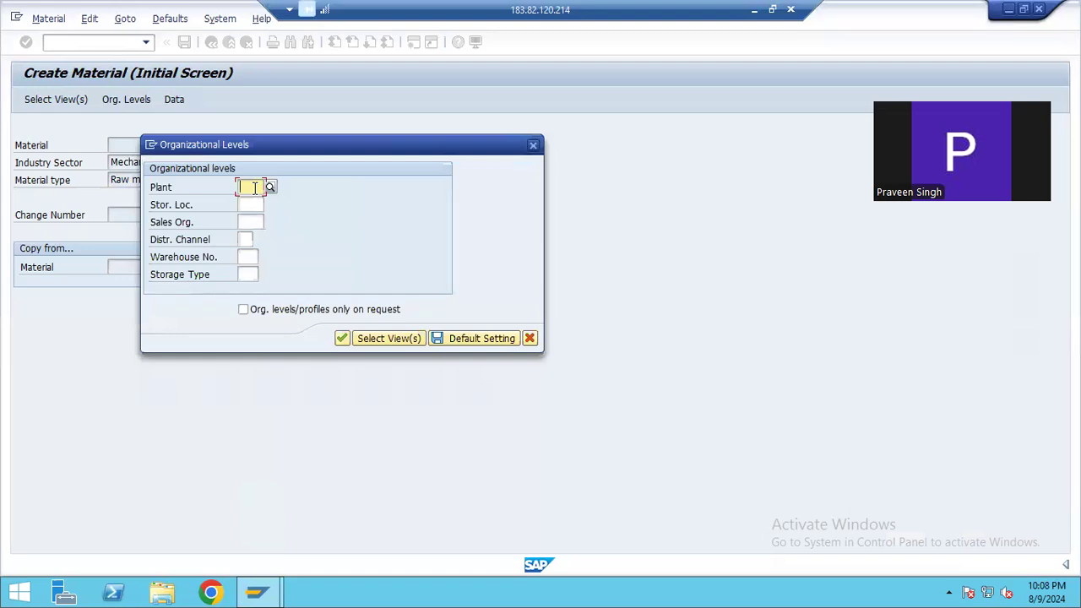
Enter plant PL17 and distribution channel 00 in the organizational levels
text(PL17)
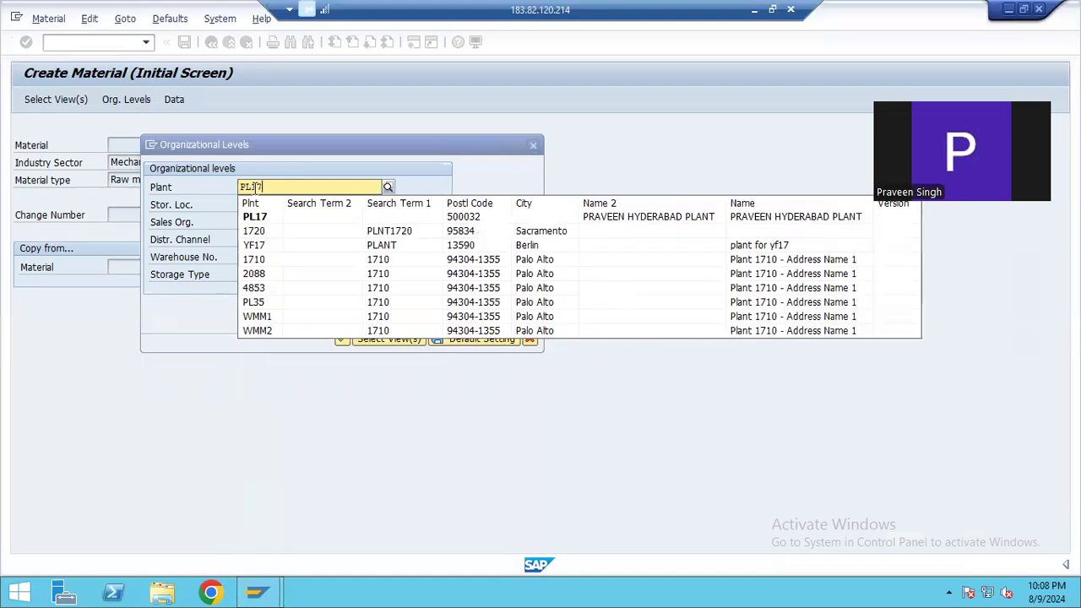
key(Down)
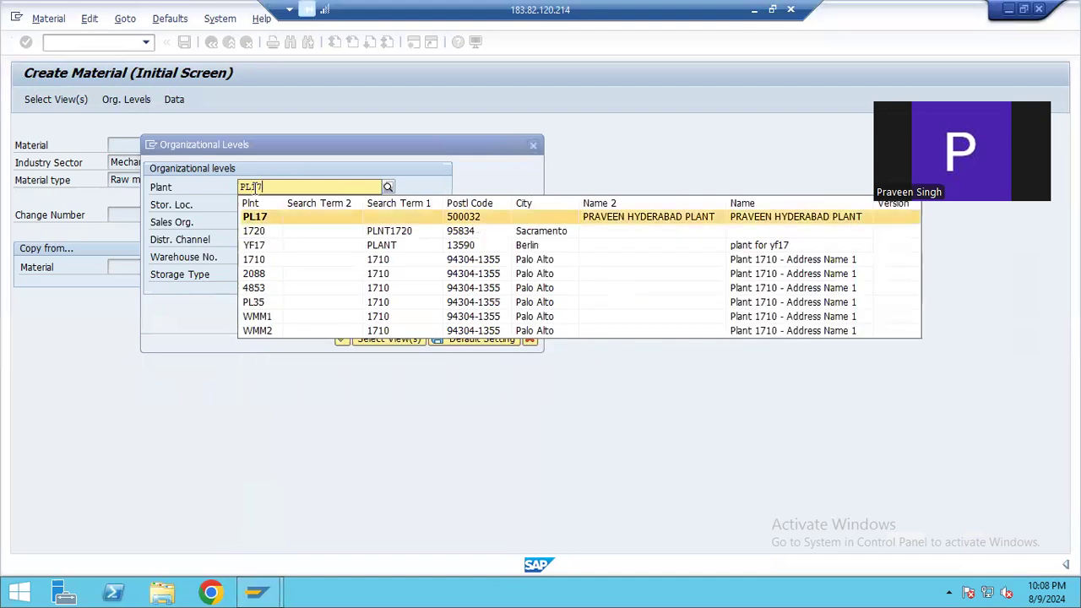
key(Return)
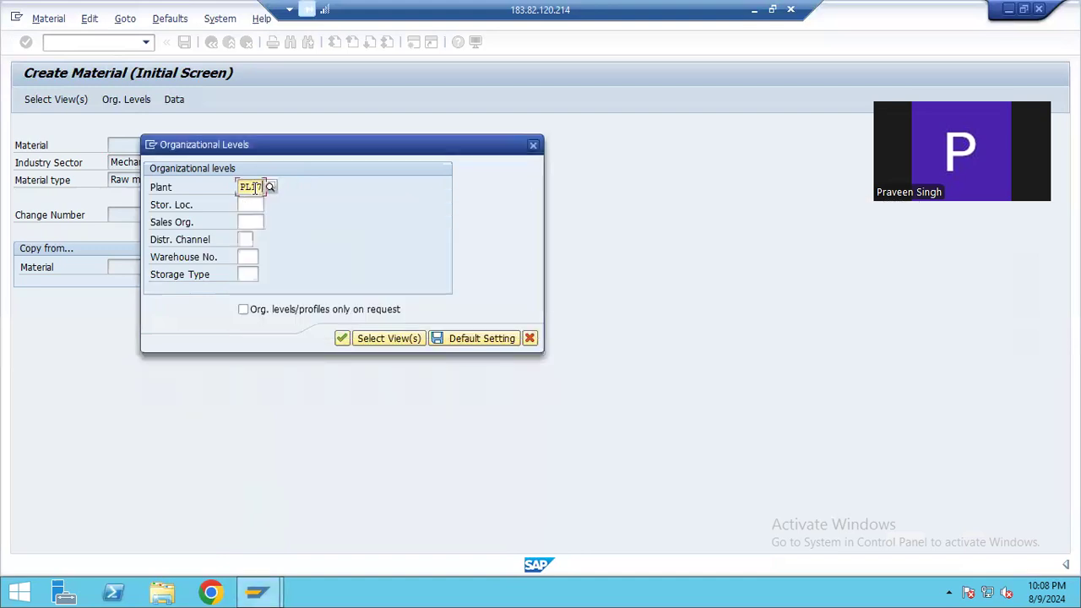
click(247, 239)
text(00)
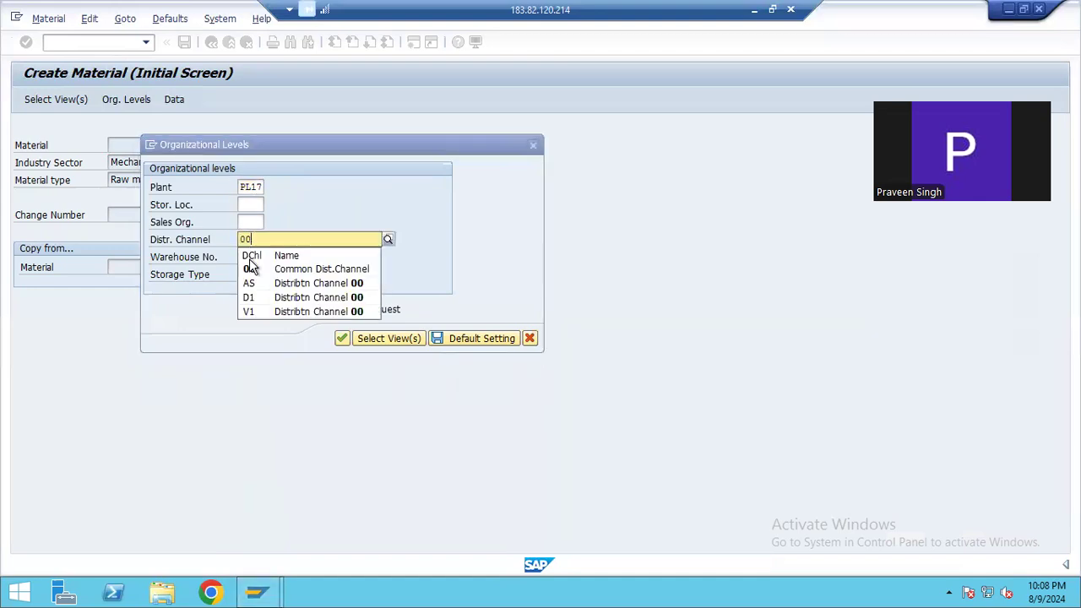
click(253, 267)
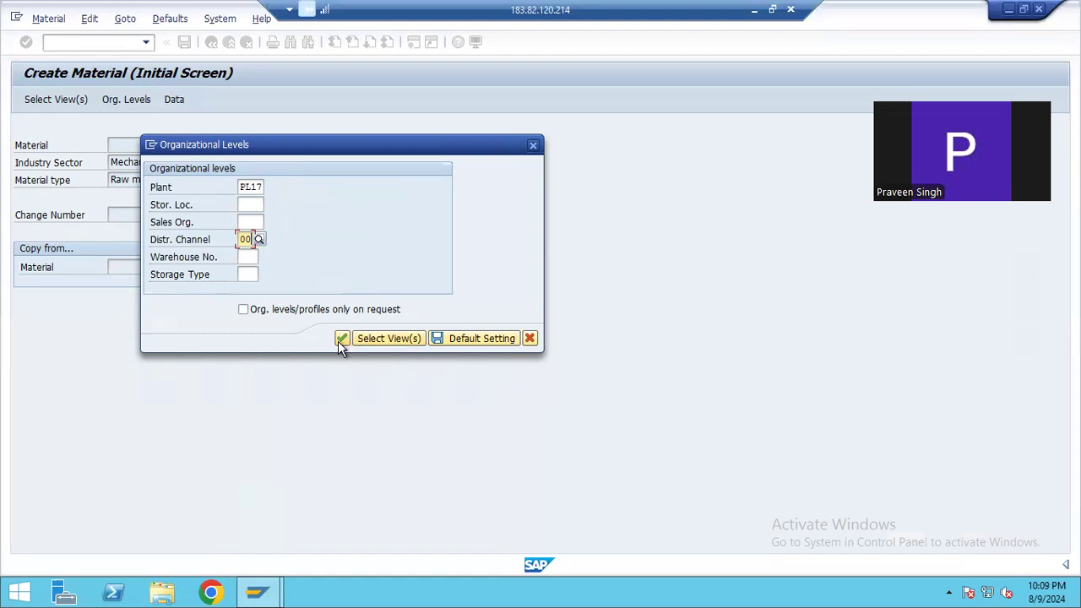
Set the storage location to ROD and try to continue with the sales organization left empty
click(261, 204)
text(ROD)
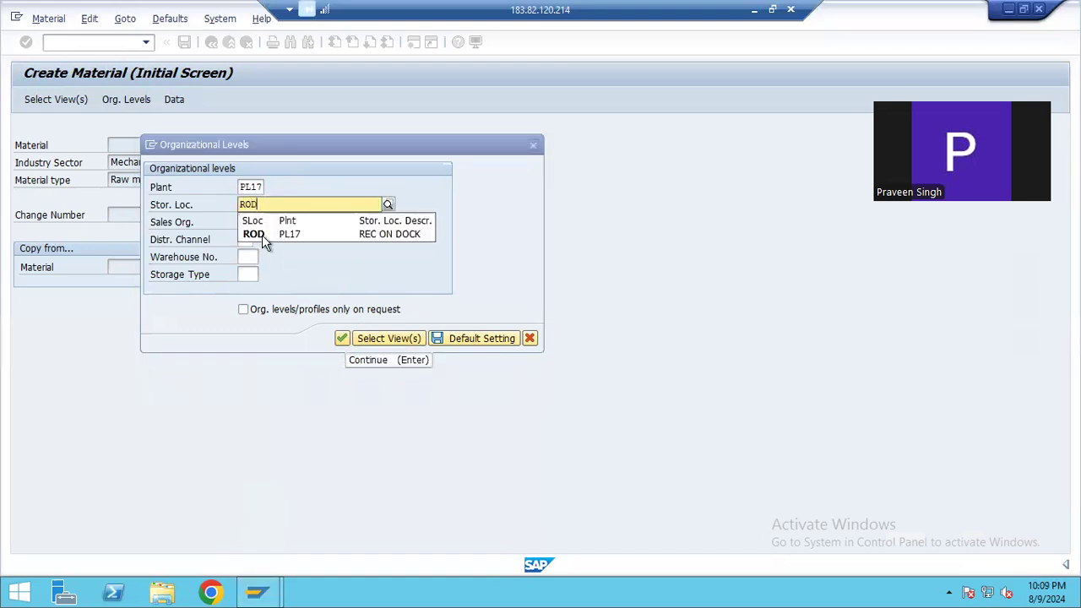
click(260, 231)
click(259, 222)
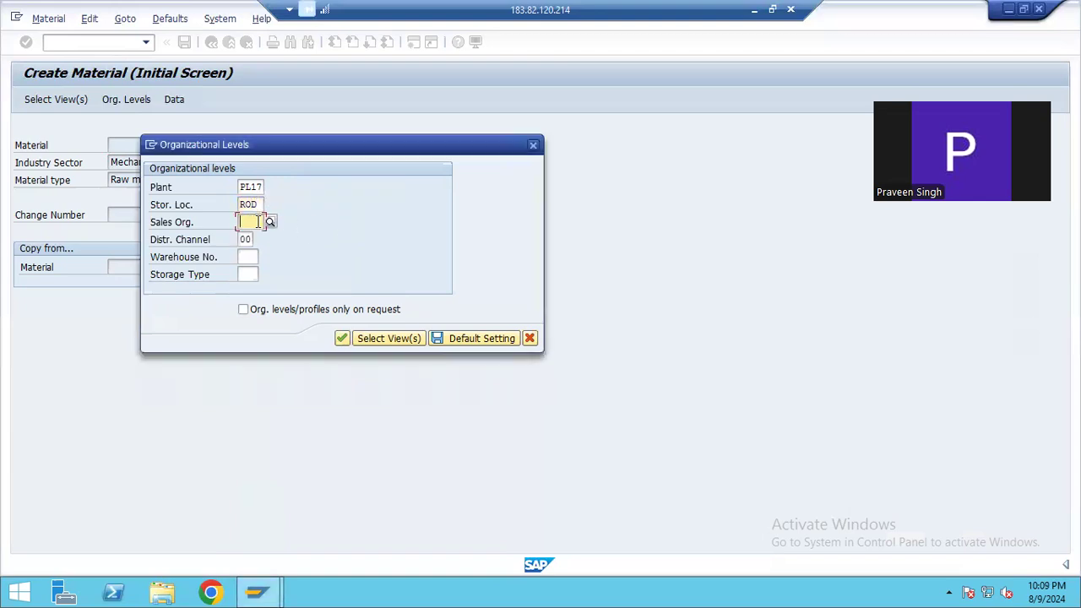
click(342, 338)
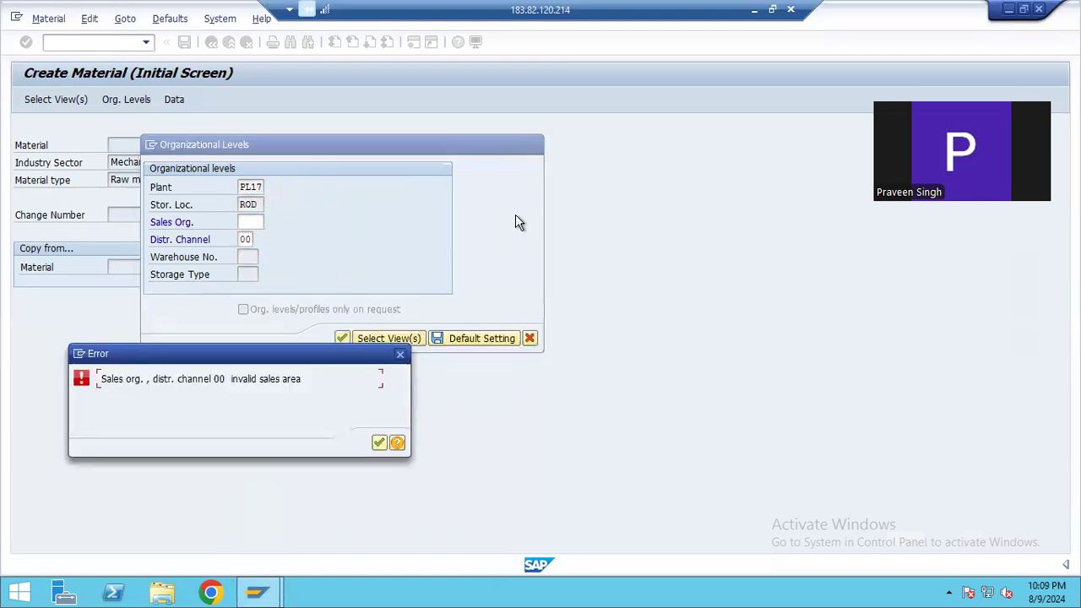
Dismiss the error, clear the distribution channel and confirm the organizational levels
click(379, 444)
click(246, 239)
drag(252, 240, 219, 245)
key(Delete)
click(342, 338)
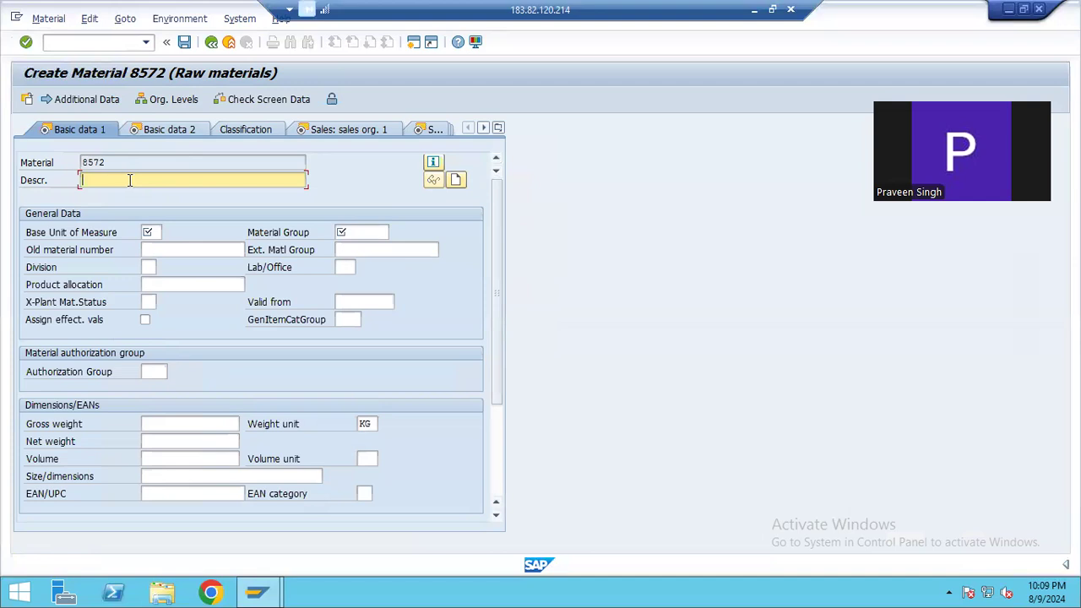
Enter SAMPLE MATERIAL FOR INB 0010 as the material description in Basic data 1
text(SAMPLE MATERIAL FOR INB)
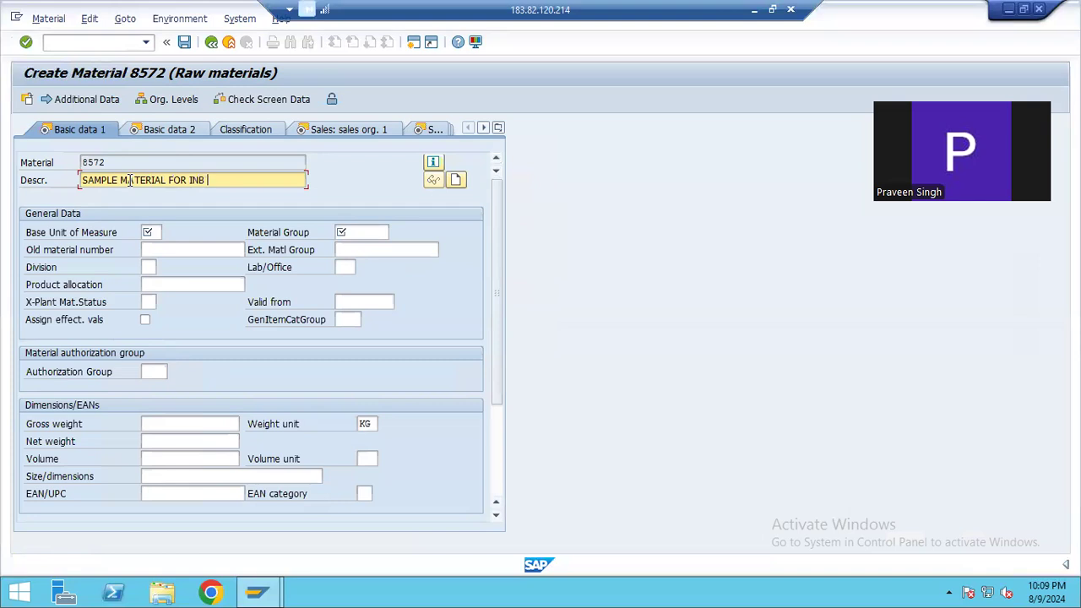
text(0010)
key(Return)
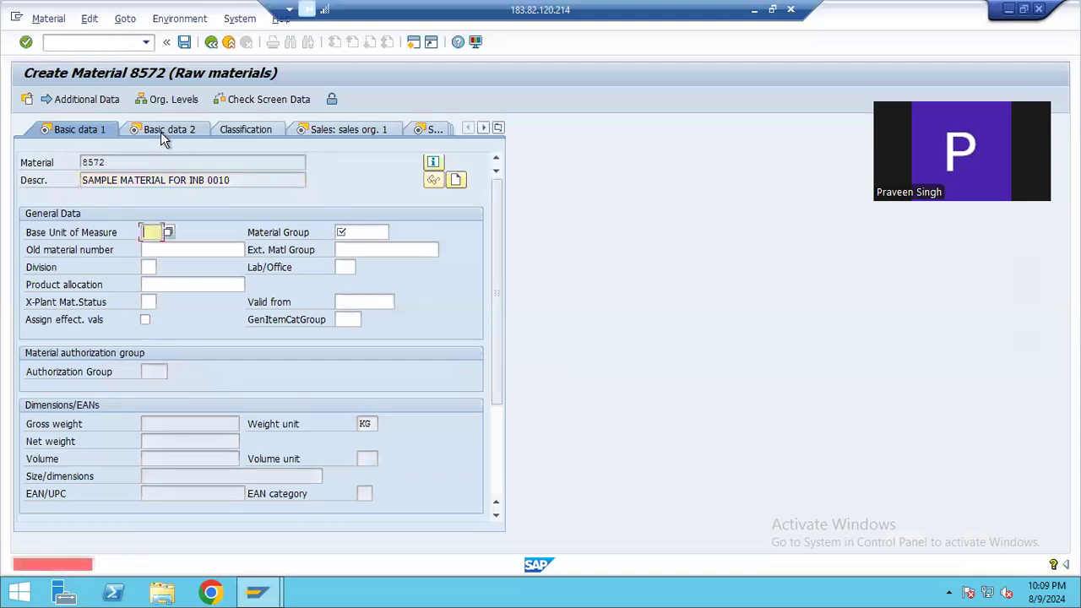
Set the base unit of measure to EA and the material group to 01, and proceed to the Sales: sales org. 1 view
text(EA)
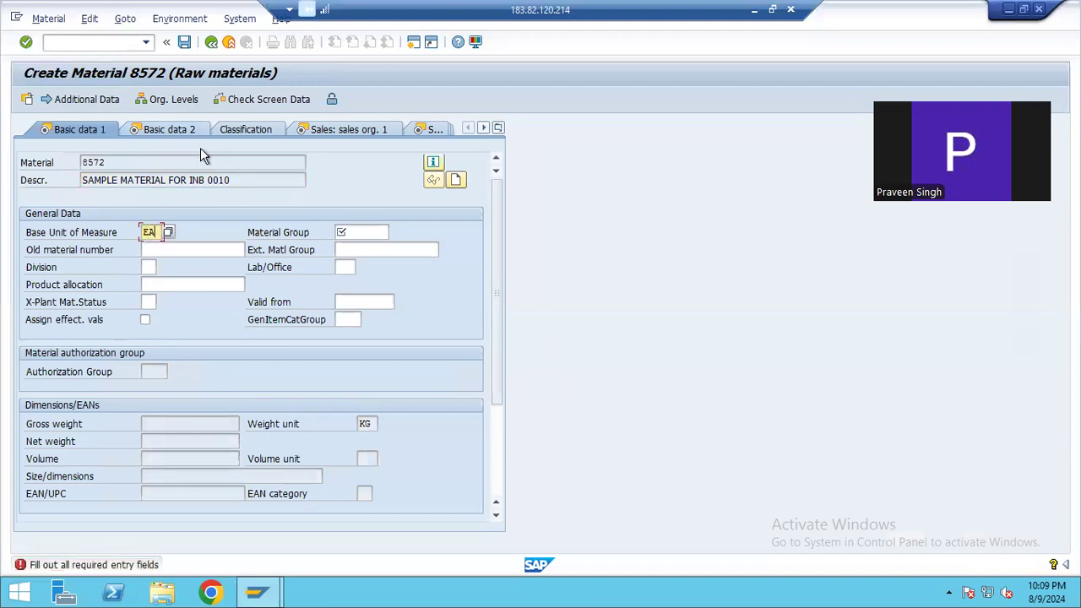
key(Return)
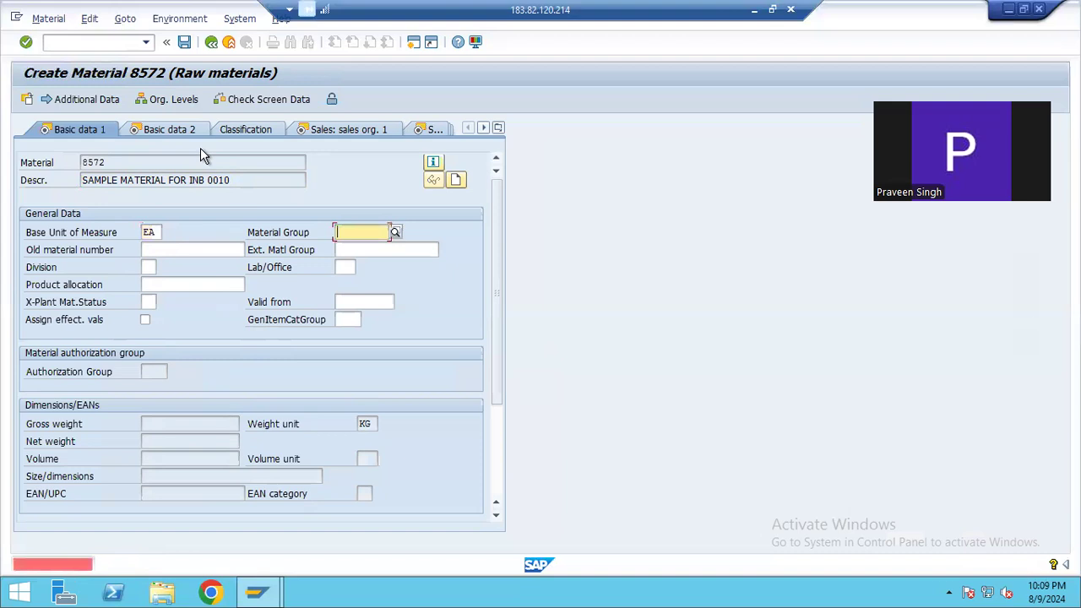
click(394, 232)
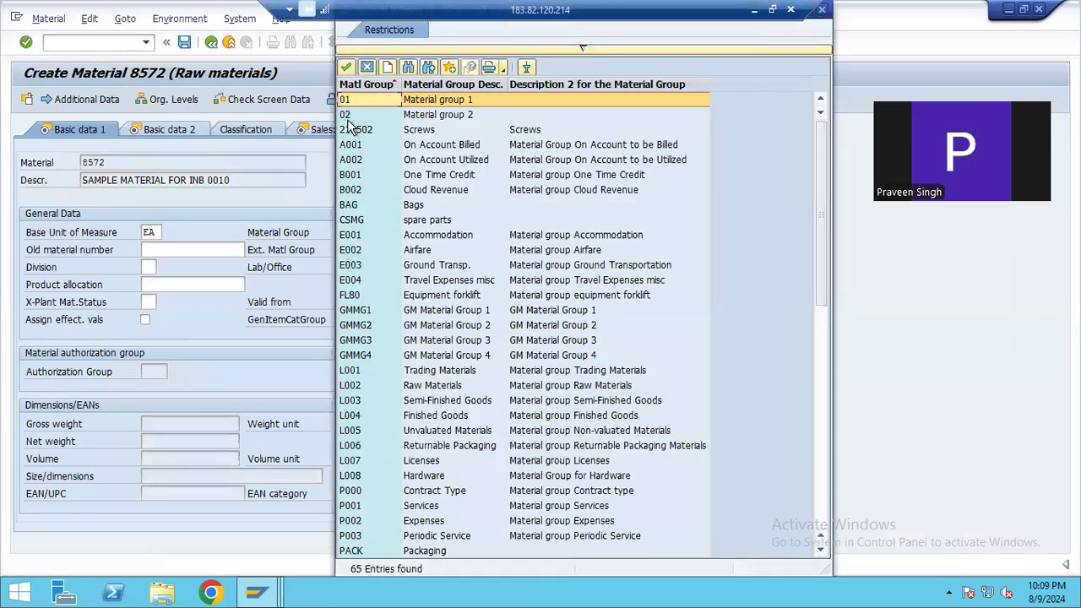
click(345, 67)
key(Return)
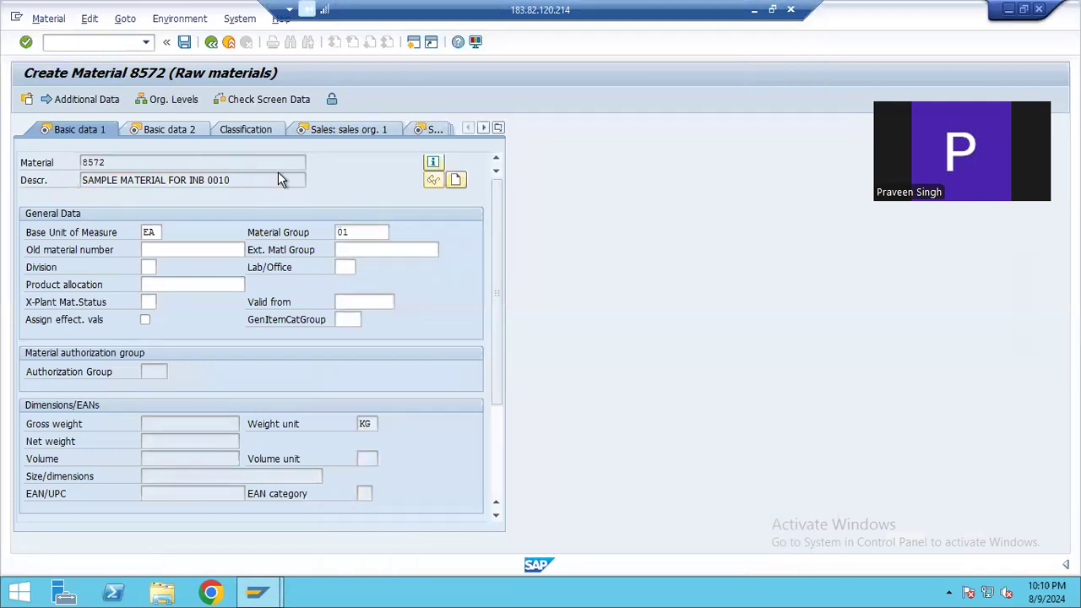
key(Return)
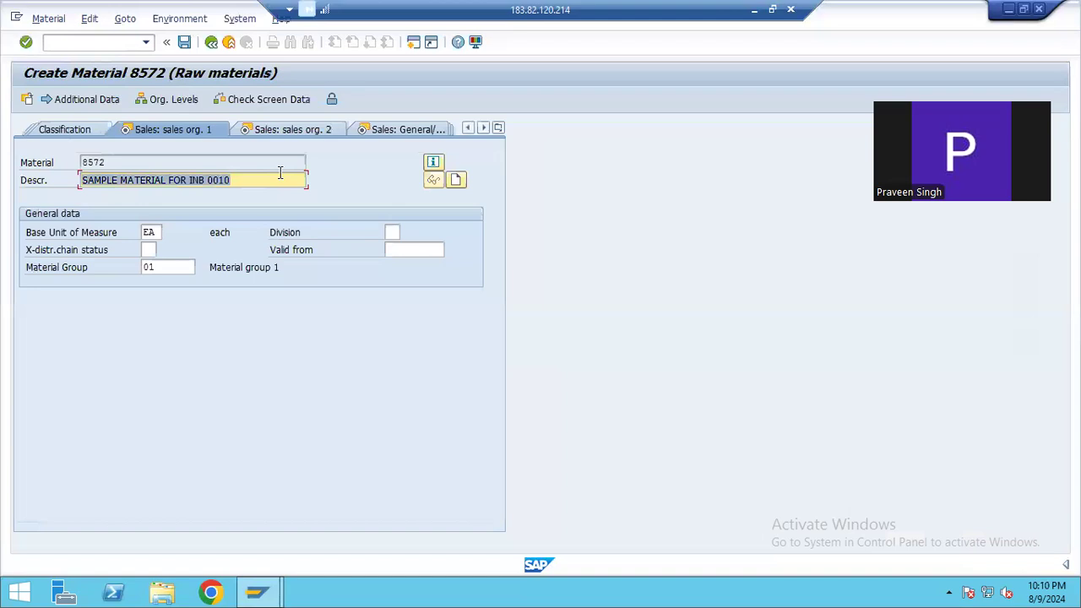
Proceed to the Sales: General/Plant view, set the availability check to 01 Daily requirements and continue to the Purchasing view
key(Return)
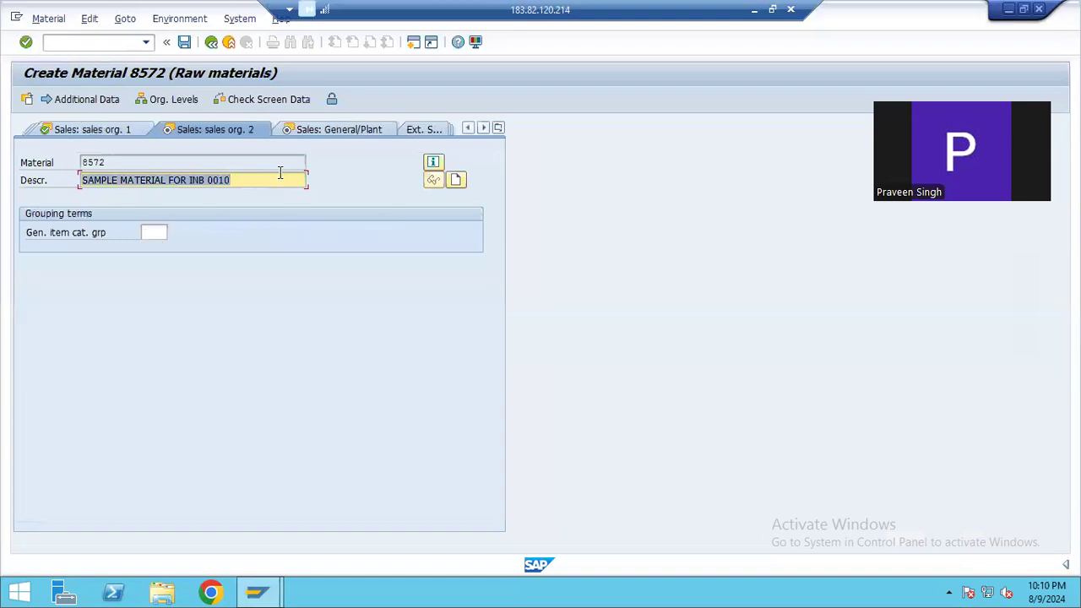
key(Return)
key(Return)
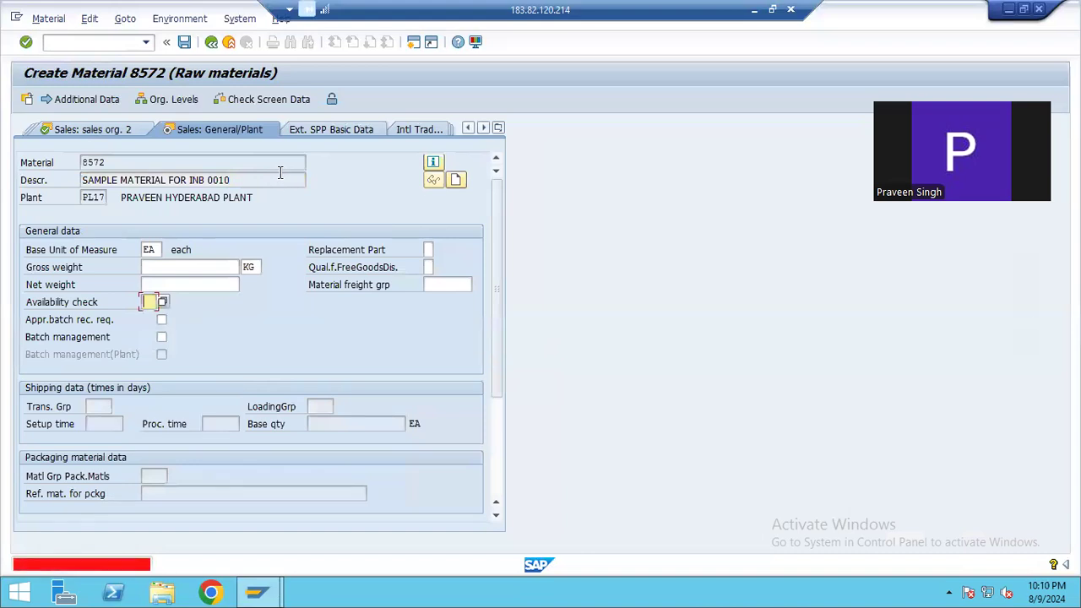
click(163, 302)
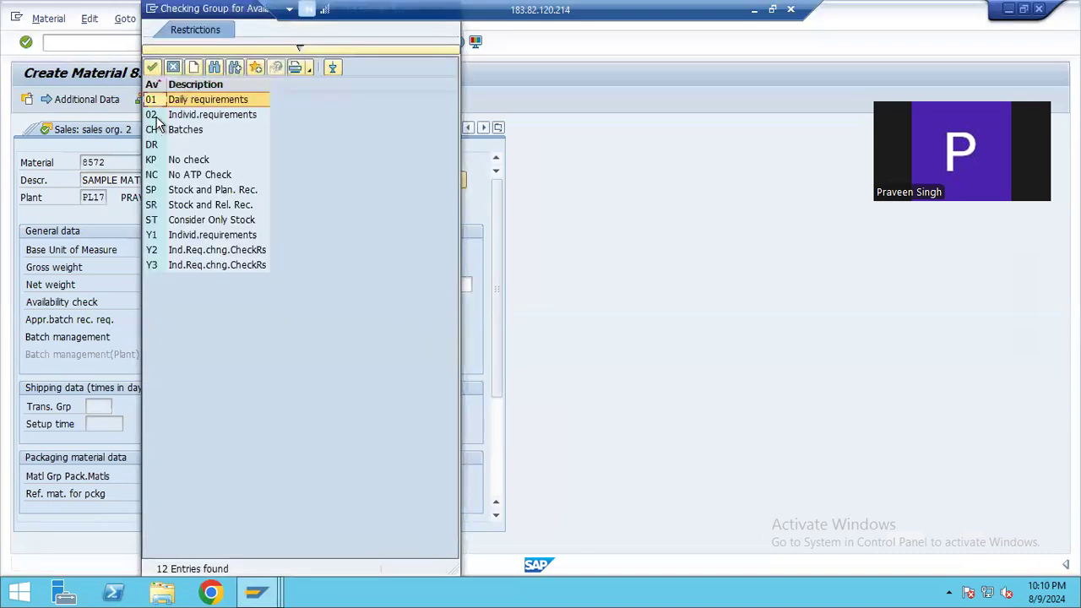
click(152, 67)
click(303, 129)
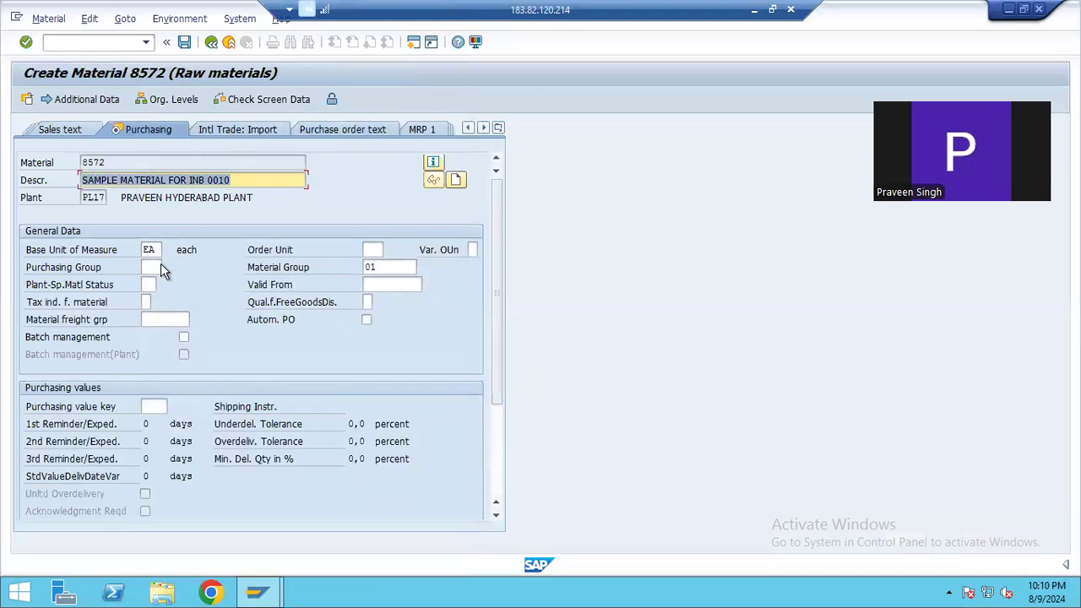
Continue through the Intl Trade: Import and Purchase order text views to the MRP 1 view
click(240, 129)
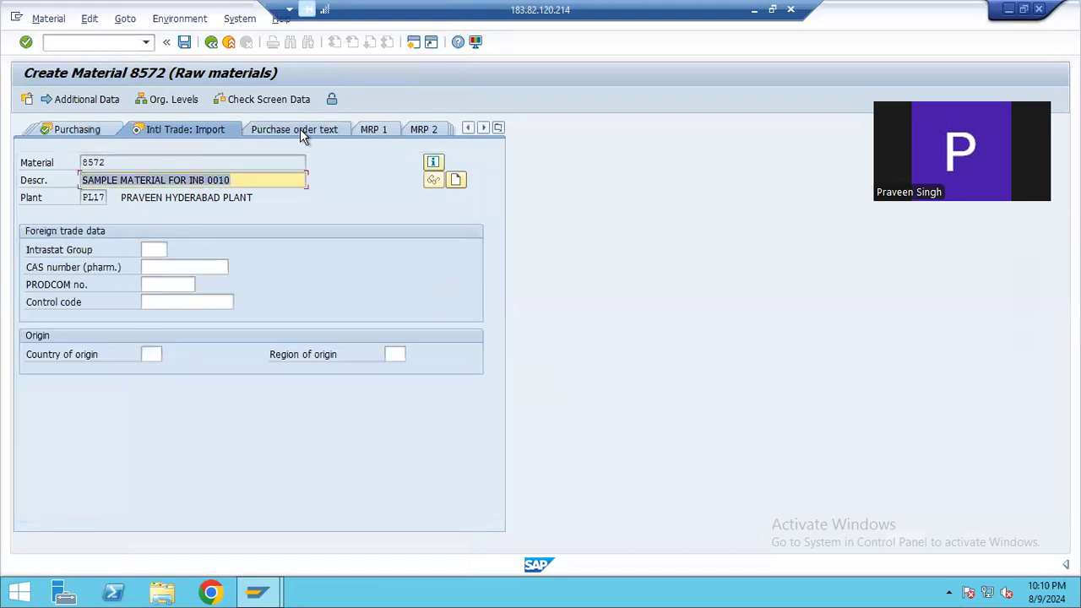
click(302, 131)
click(311, 133)
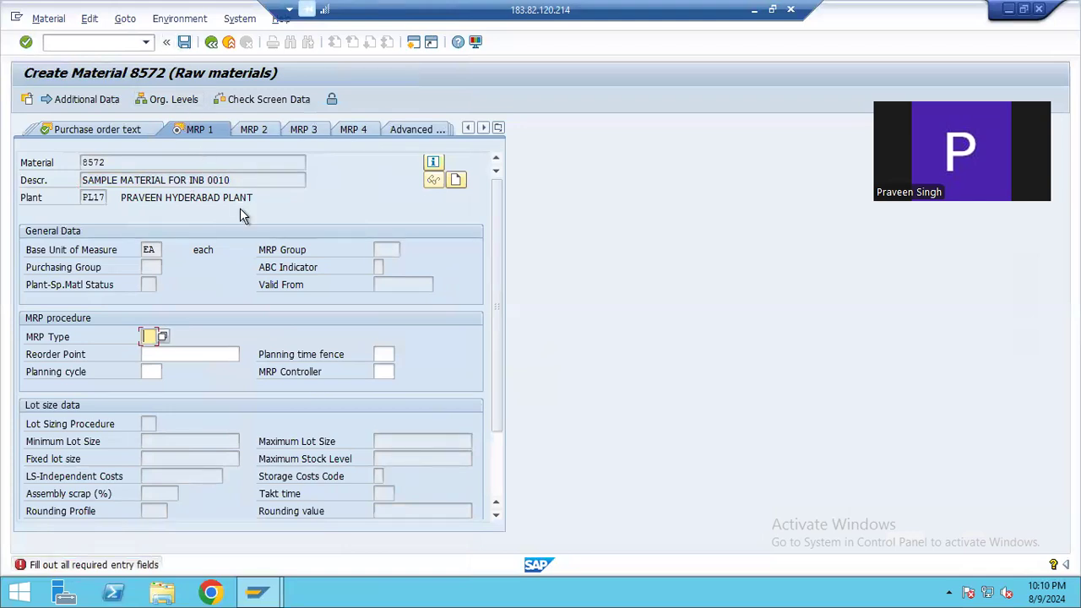
Switch to the SAP training workbook in Excel and view the beginning of the COMPANY DETAILS sheet
click(754, 9)
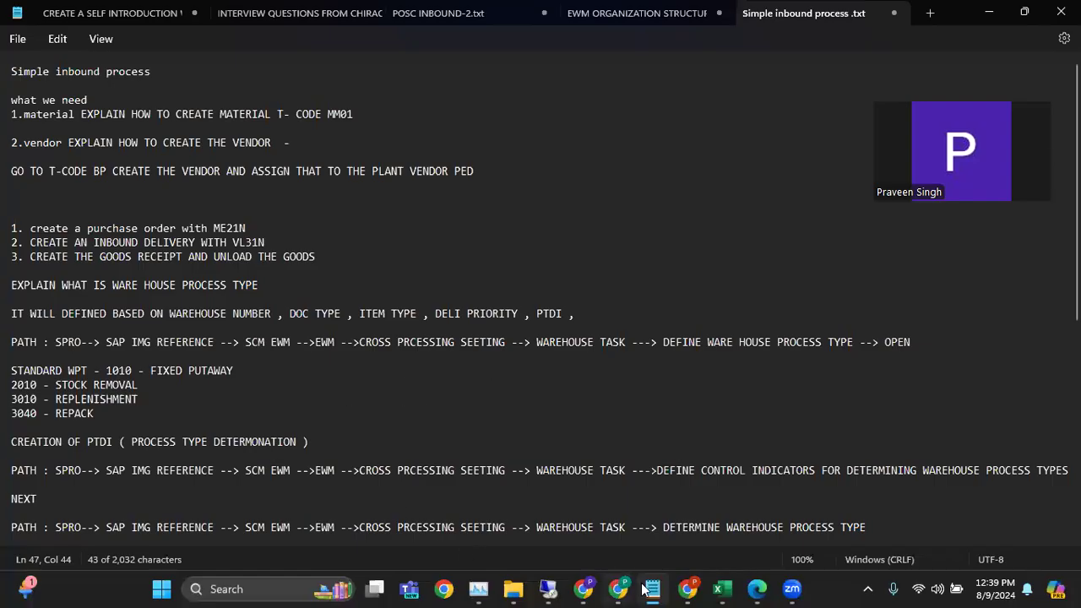
click(722, 588)
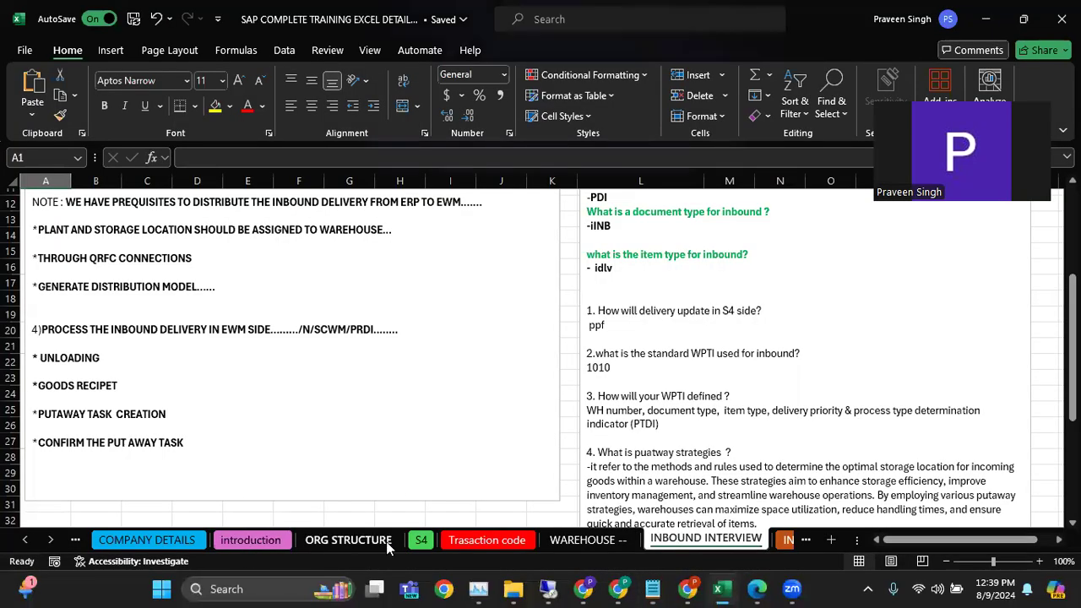
click(235, 545)
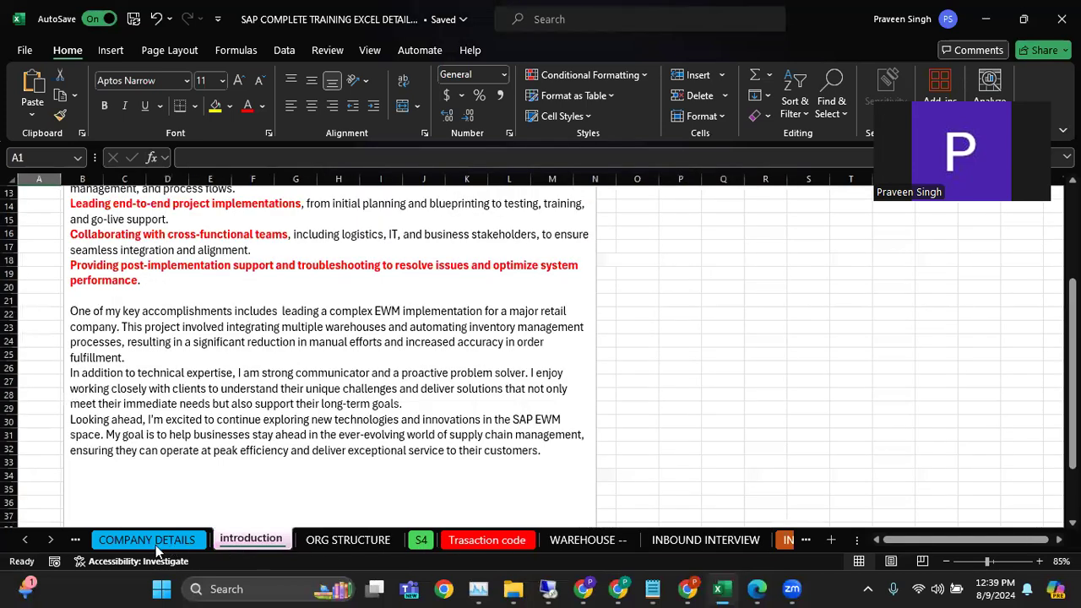
click(156, 545)
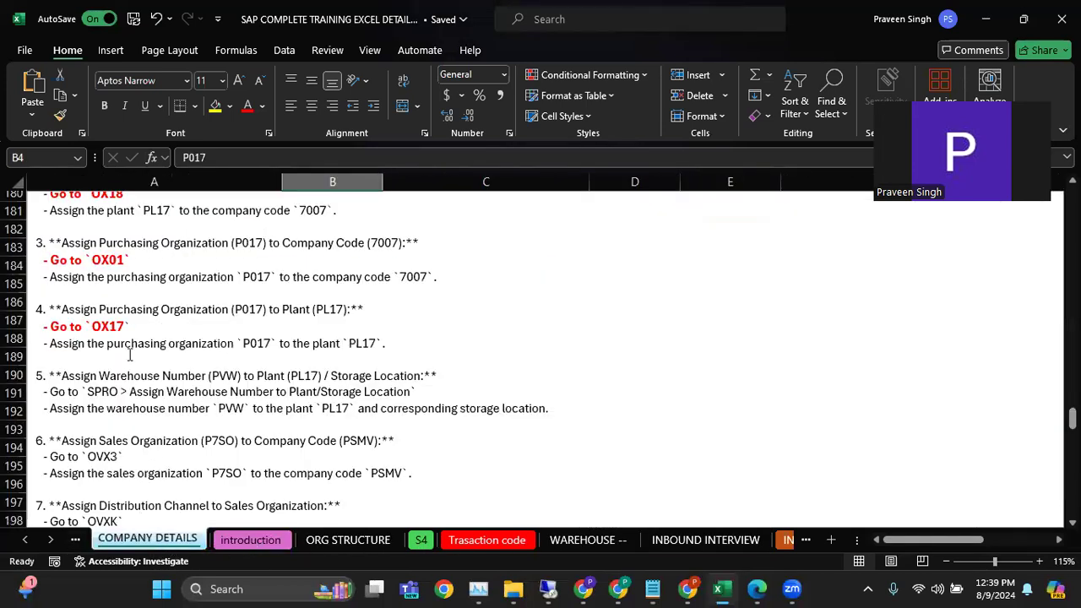
click(354, 320)
scroll(127, 384, up, 20)
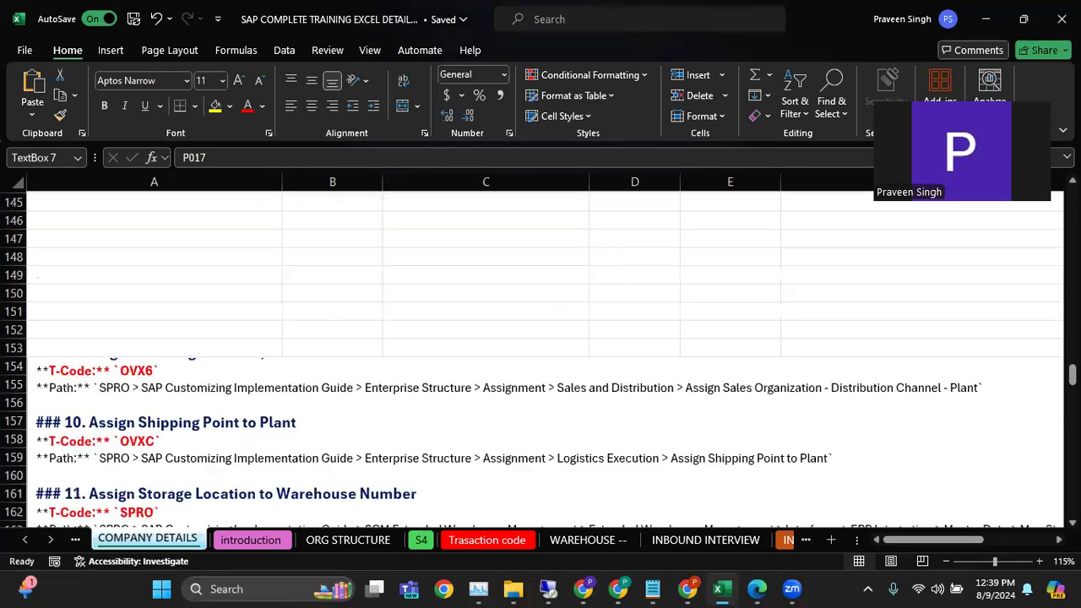
scroll(350, 384, up, 20)
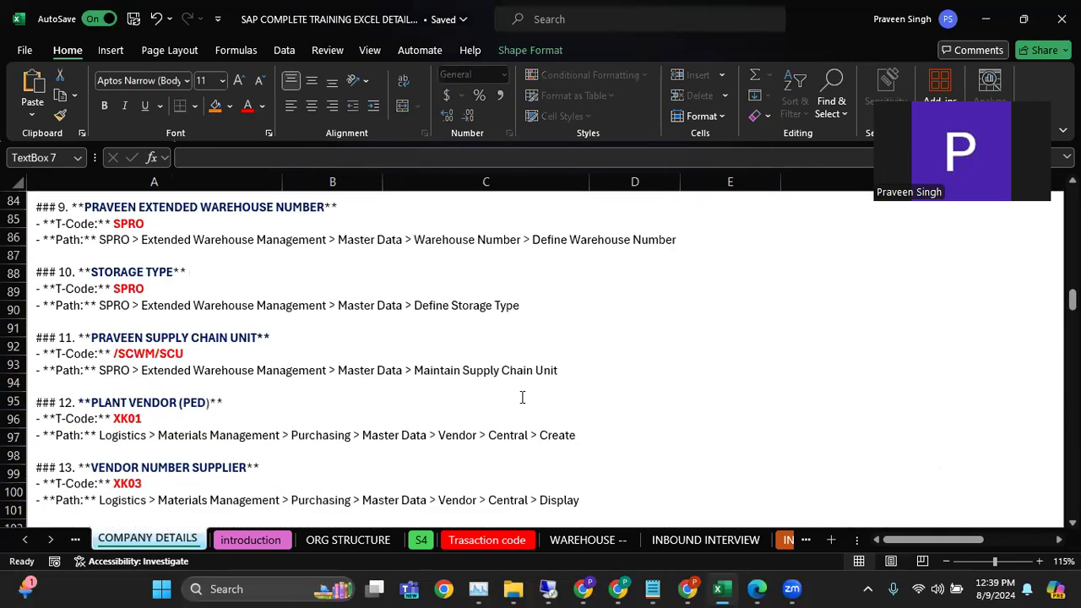
scroll(349, 385, up, 15)
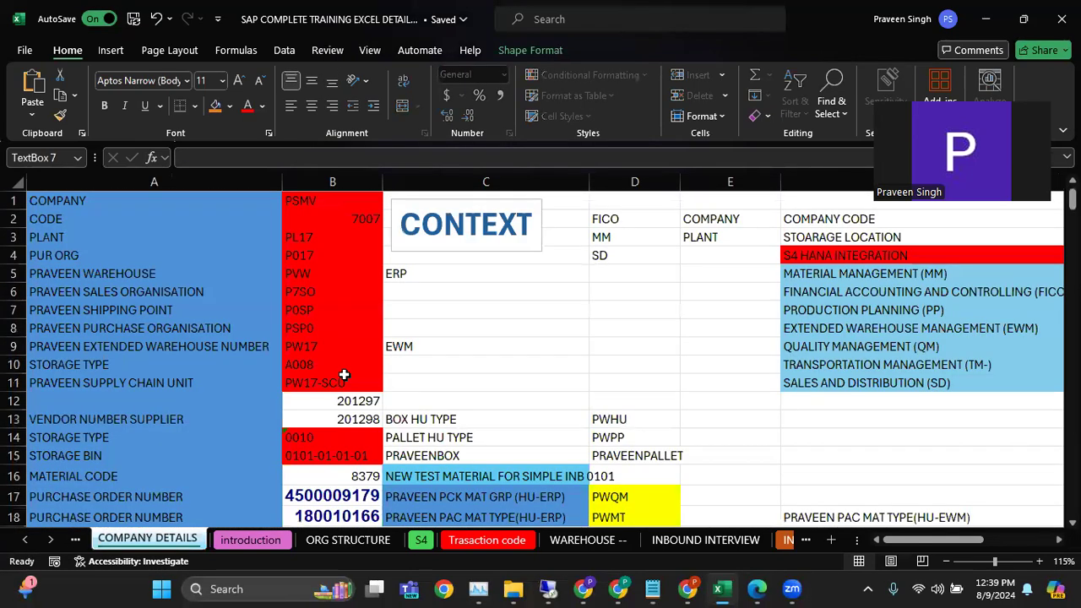
Examine the organizational codes, vendor numbers, storage and purchase order entries on the COMPANY DETAILS sheet
click(617, 341)
scroll(528, 338, down, 4)
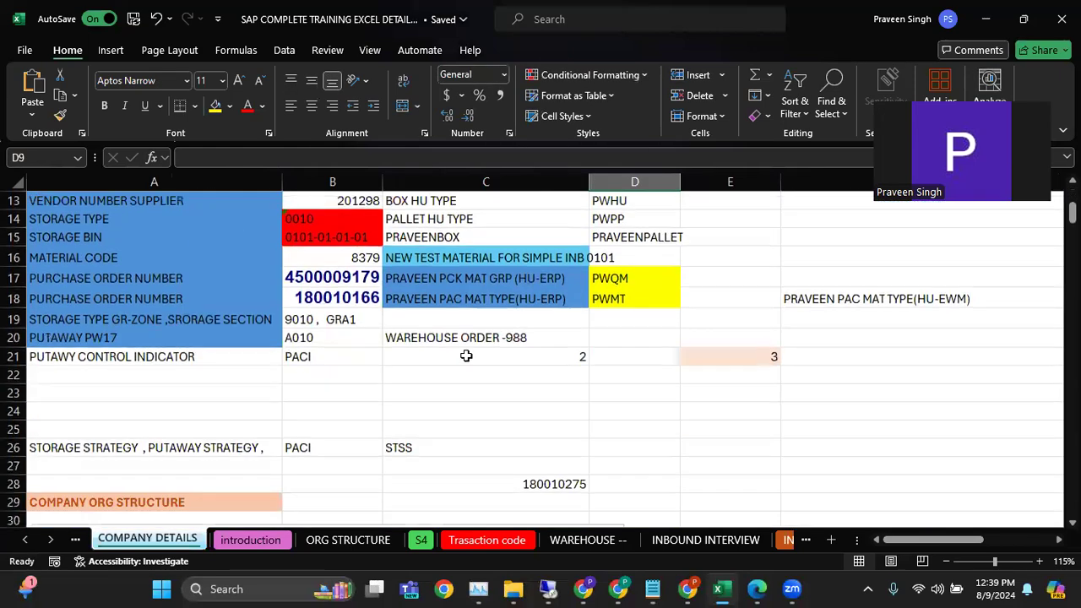
scroll(401, 394, up, 4)
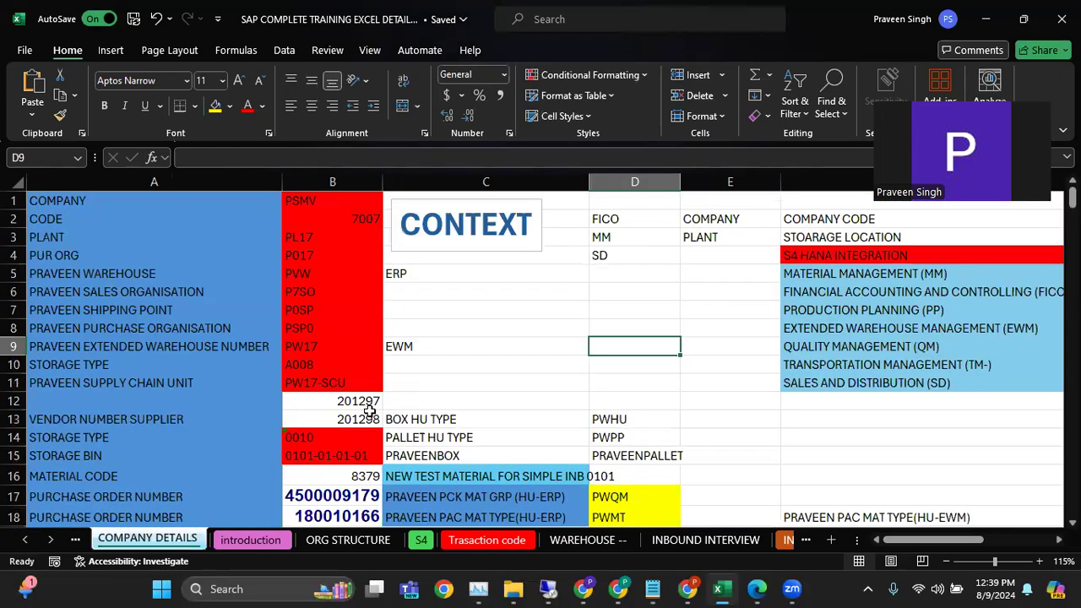
click(360, 400)
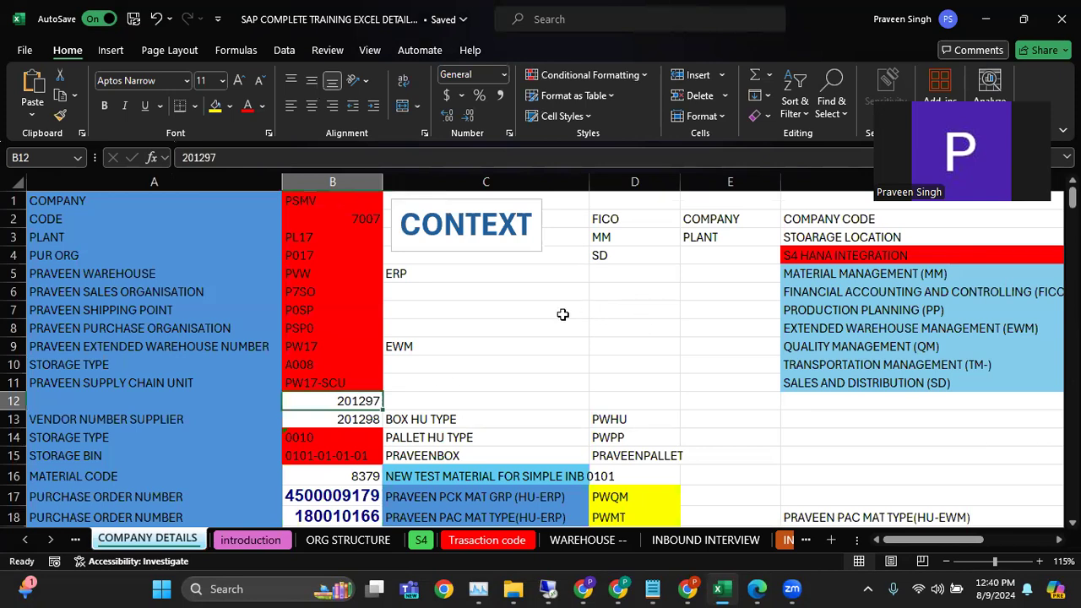
scroll(562, 313, down, 4)
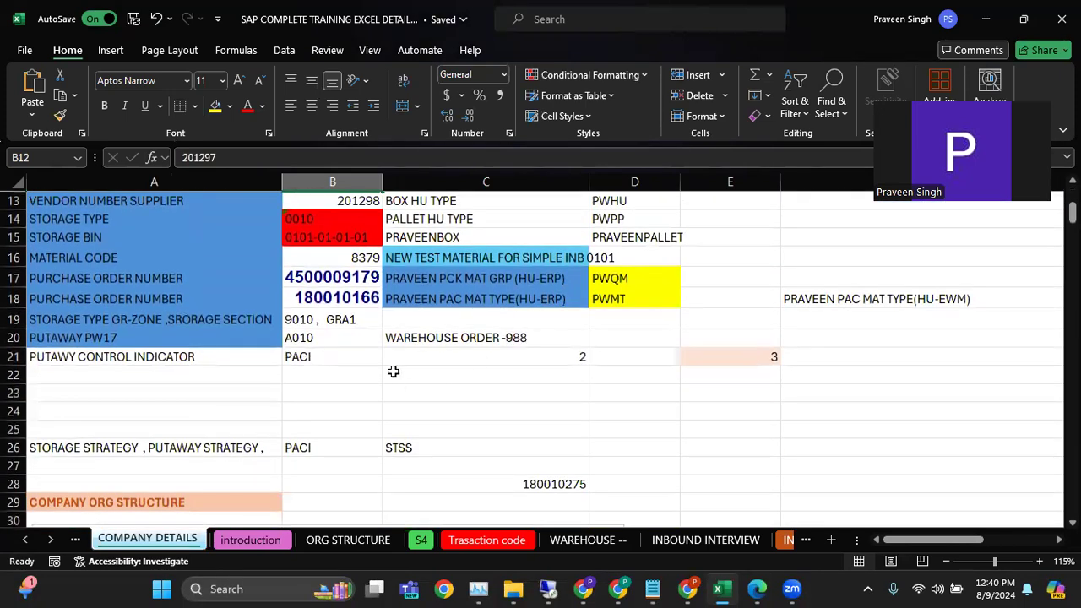
click(84, 373)
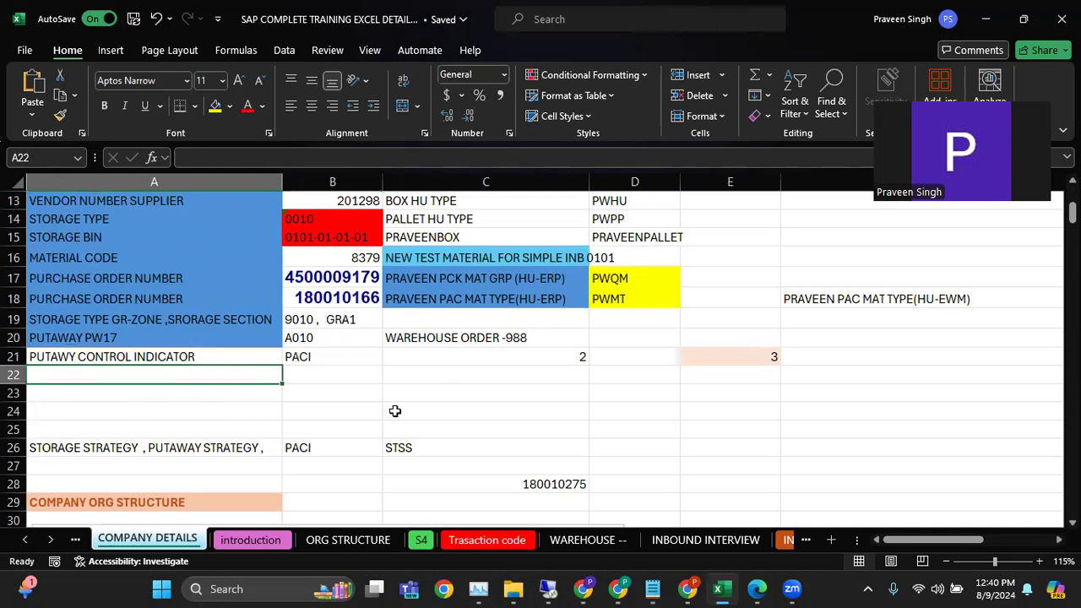
scroll(393, 412, down, 4)
scroll(464, 397, up, 8)
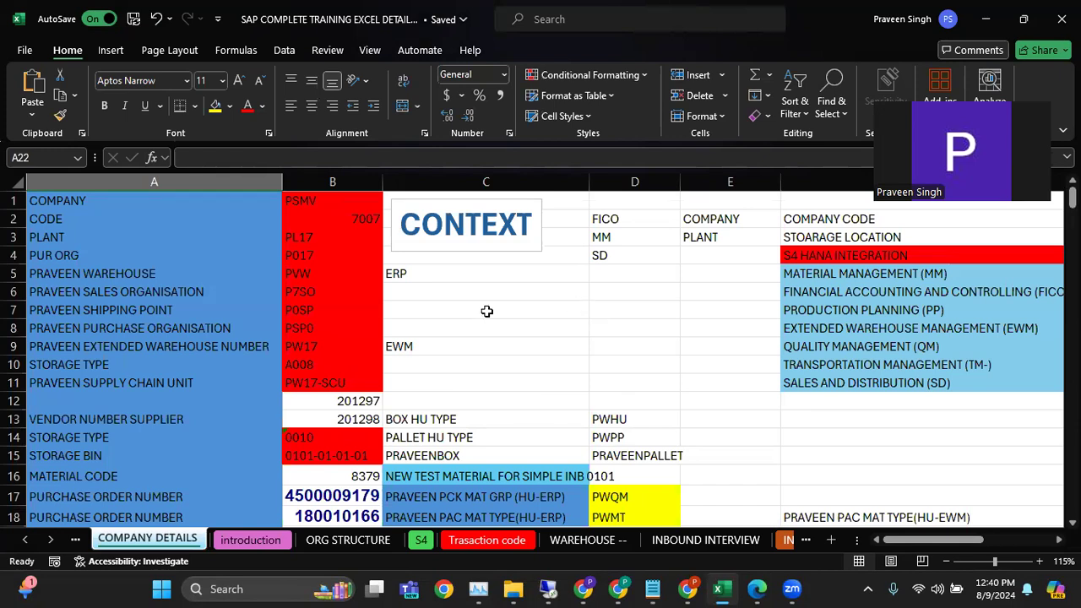
Select the material code entry on the sheet, and highlight the vendor creation line in the Notepad inbound process notes
click(345, 476)
drag(349, 477, 110, 478)
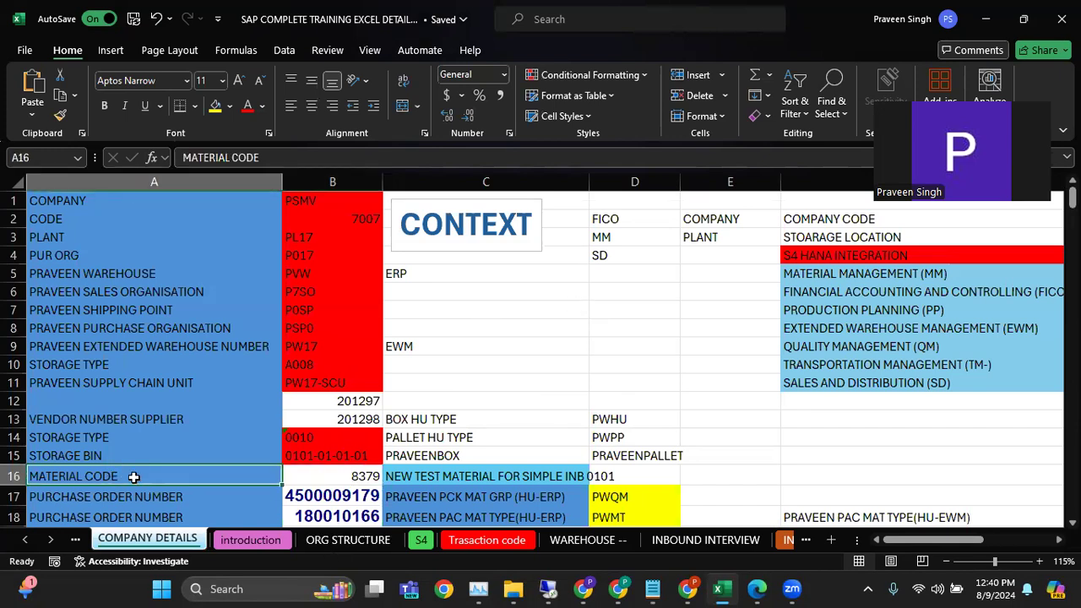
click(331, 476)
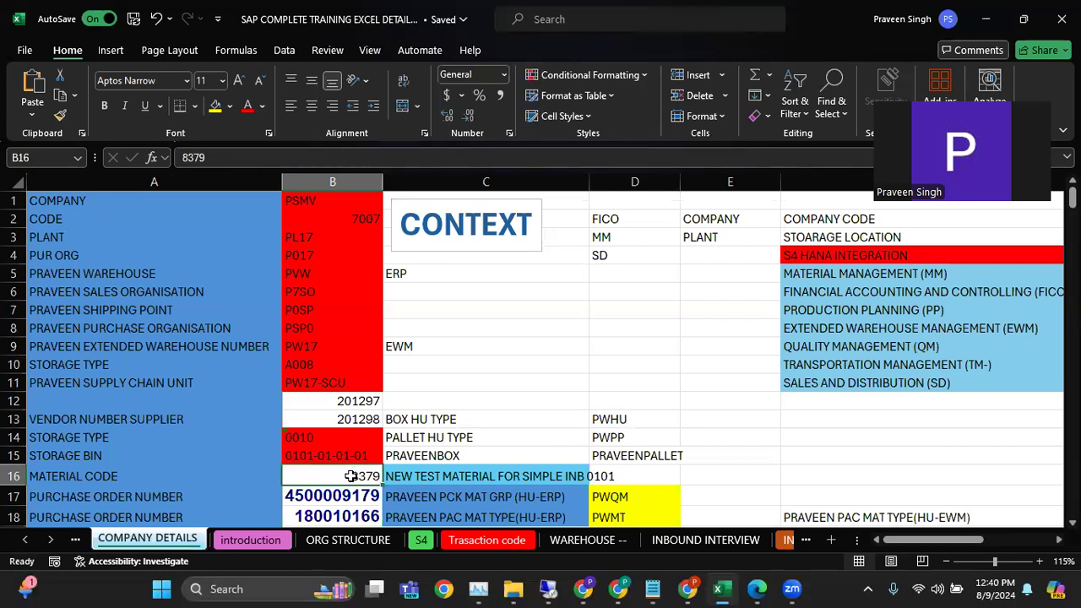
click(653, 589)
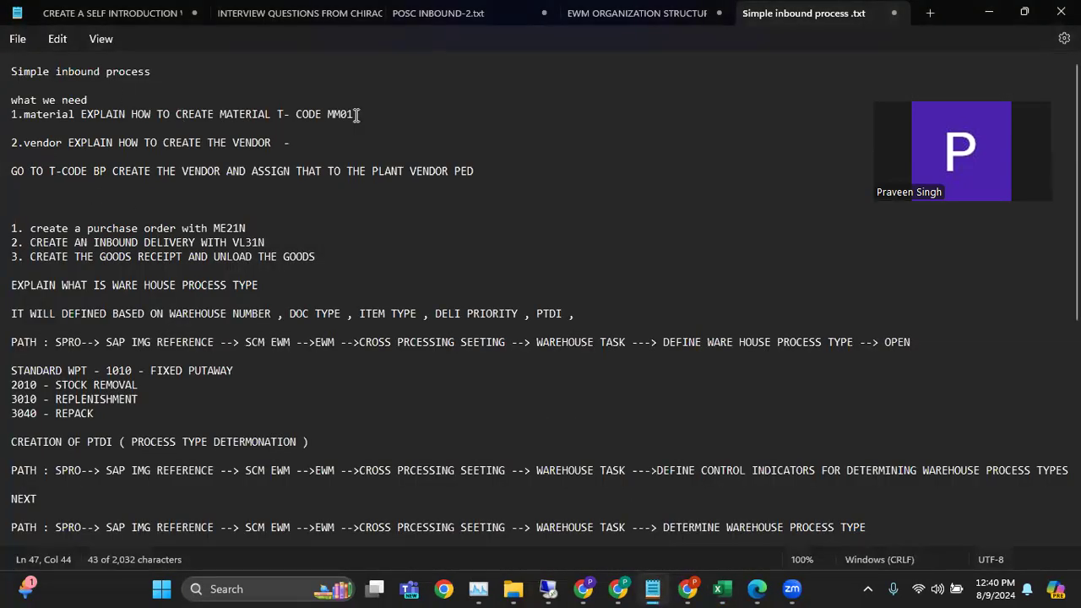
drag(26, 143, 265, 148)
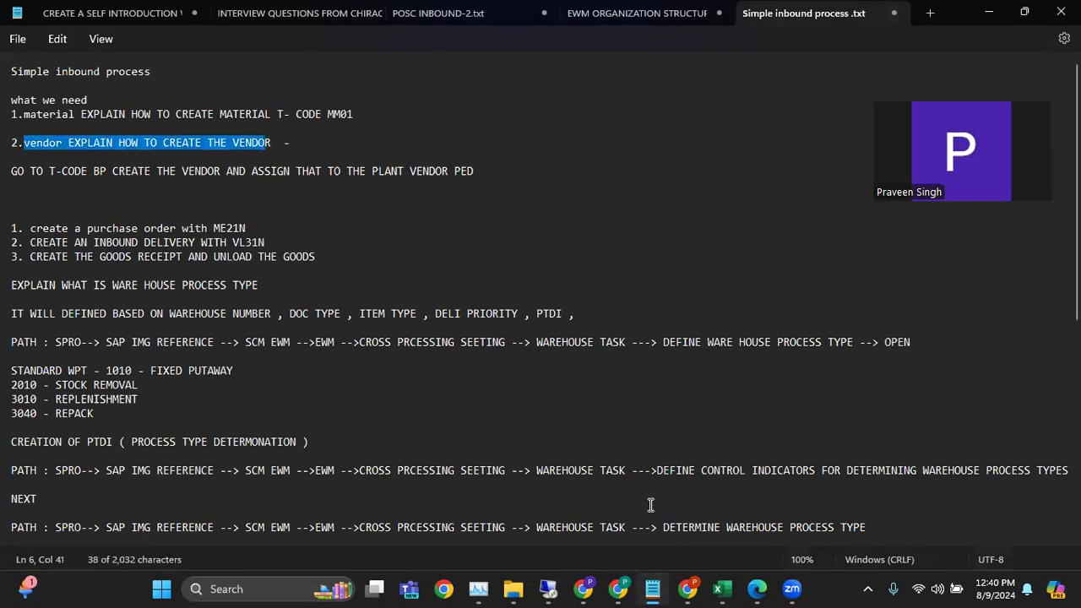
Return to the SAP session and exit the raw material creation to SAP Easy Access without saving the data
click(549, 588)
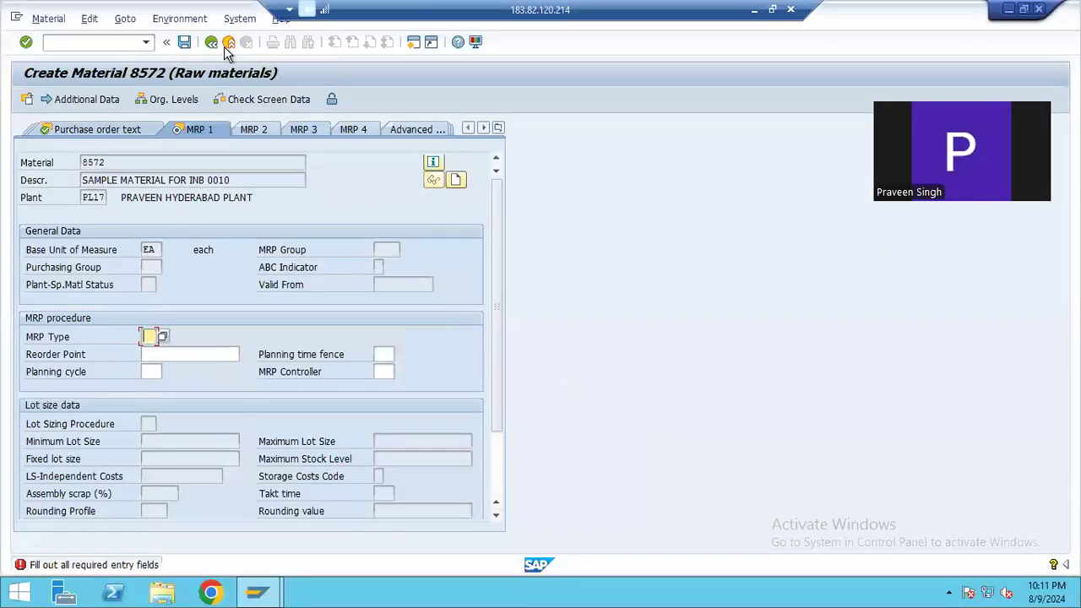
click(228, 41)
click(208, 326)
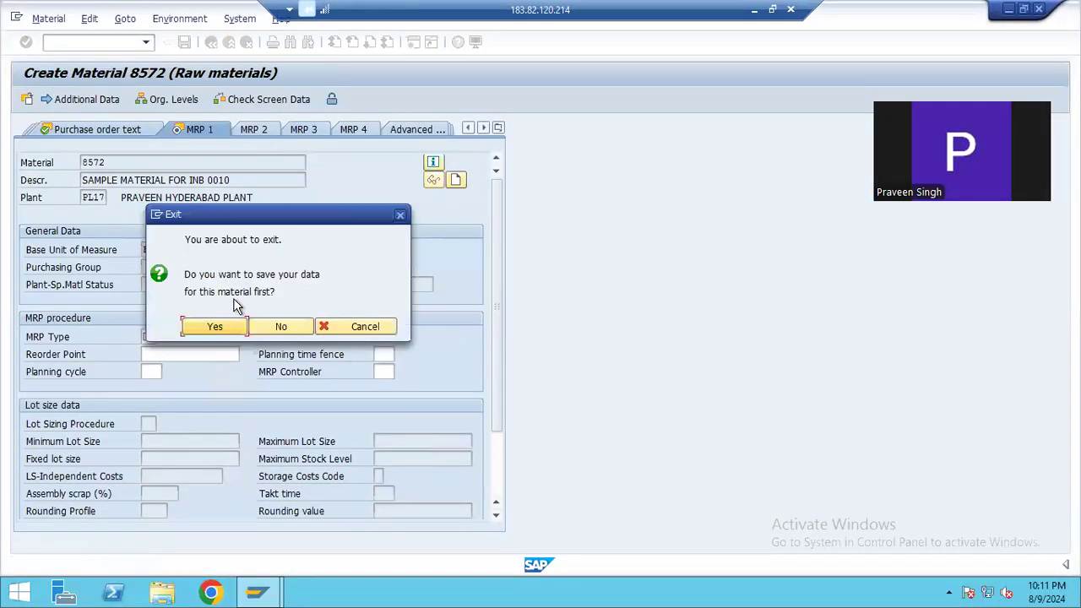
click(212, 43)
click(233, 43)
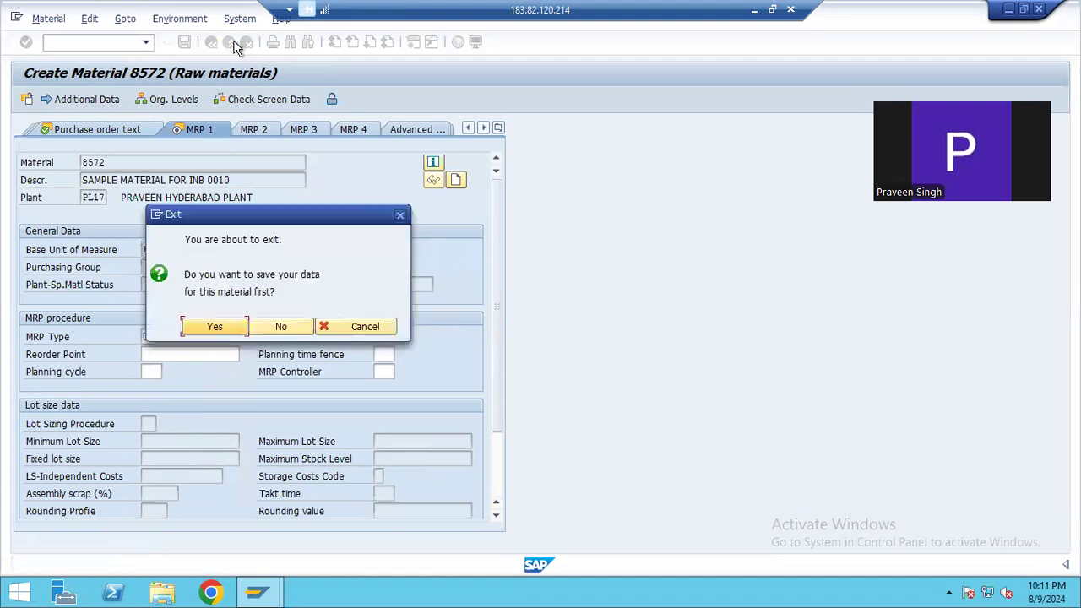
click(285, 325)
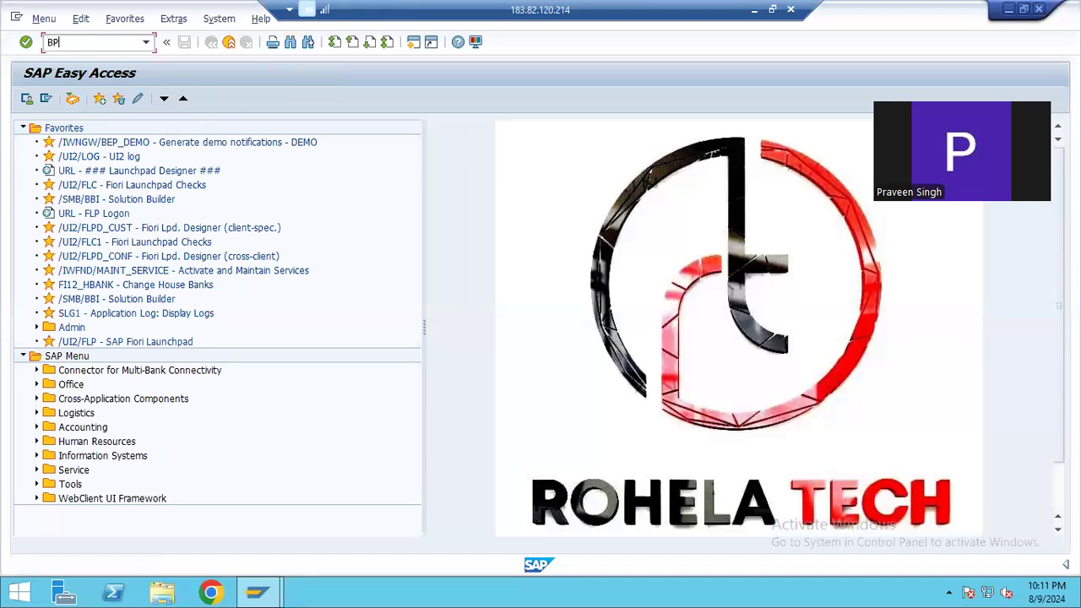
Run transaction BP and start creating a new business partner of type Organization
click(87, 41)
text(BP)
key(Return)
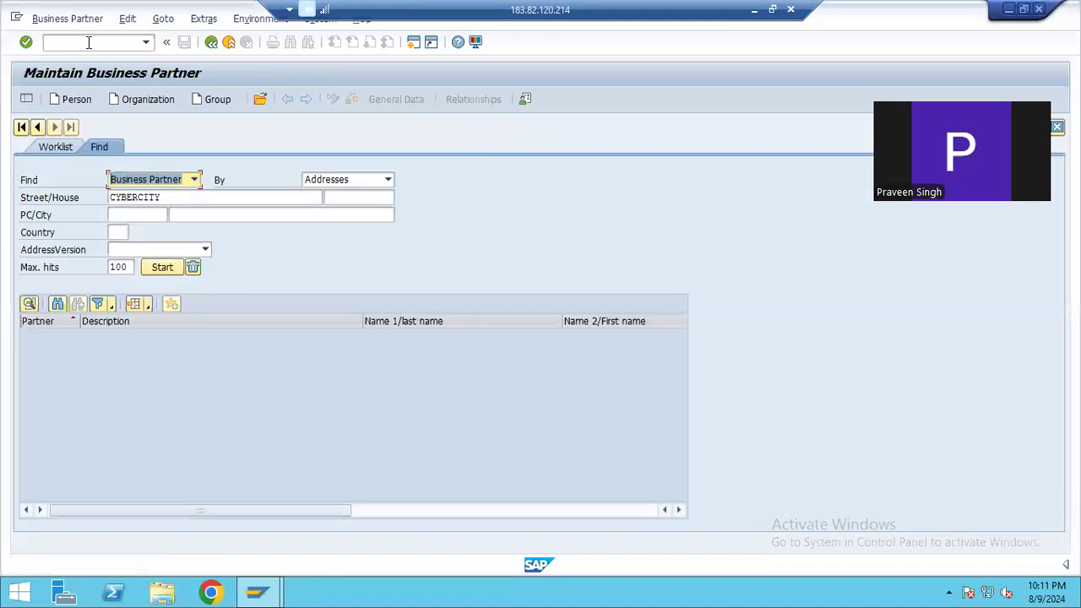
click(135, 98)
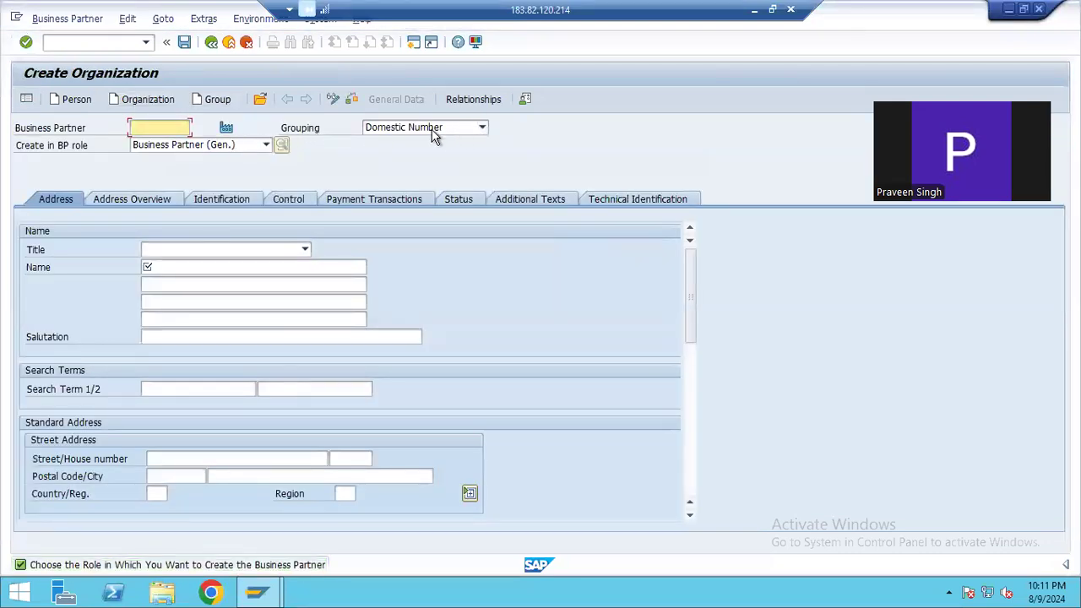
Set the new organization's title to Company and put the cursor in the Business Partner number field
click(200, 250)
click(189, 268)
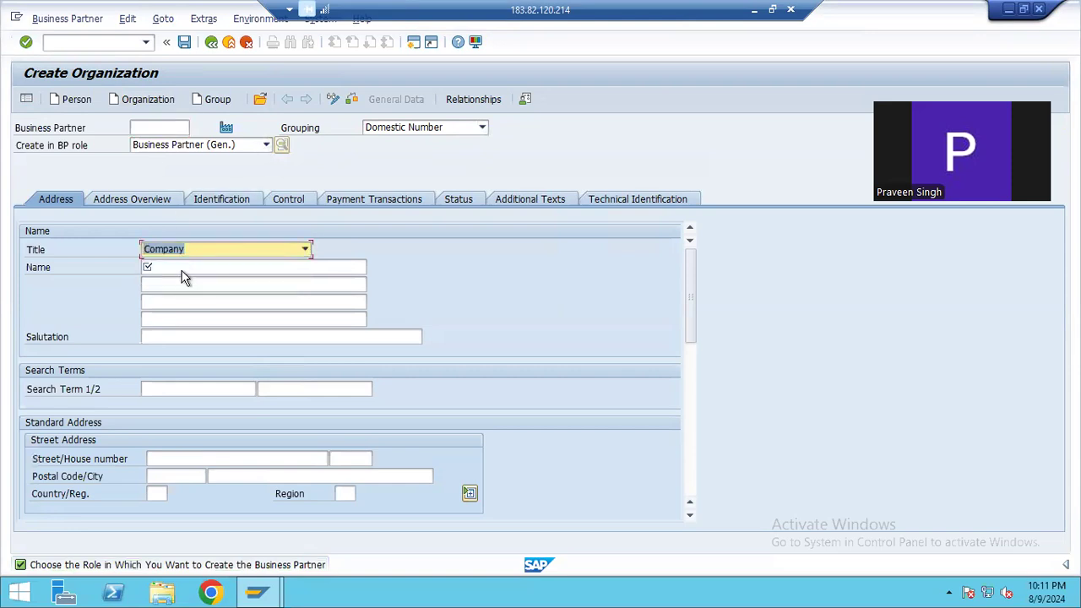
click(182, 269)
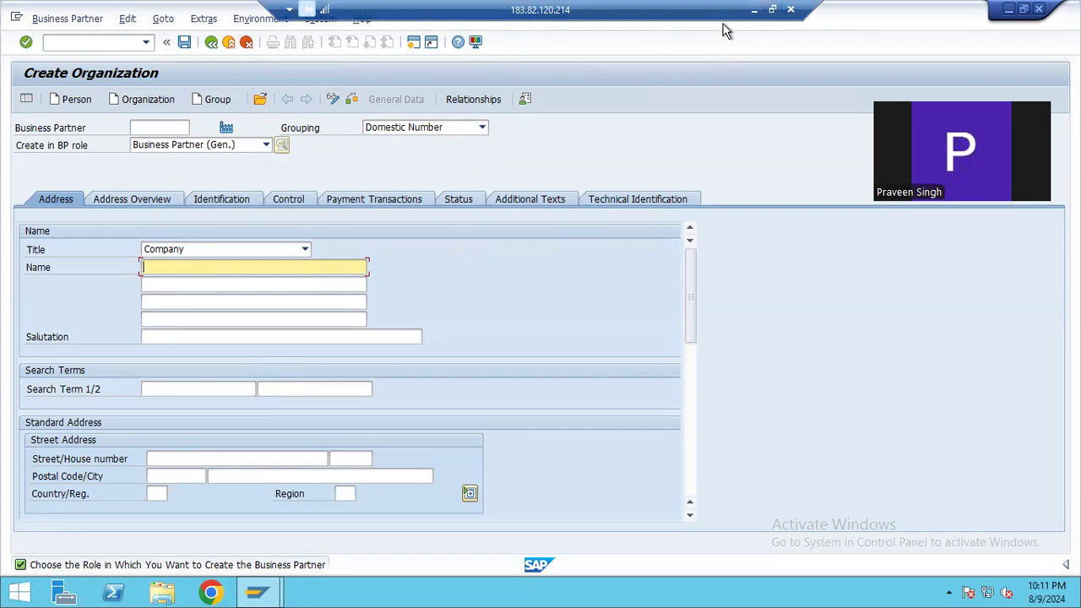
click(164, 127)
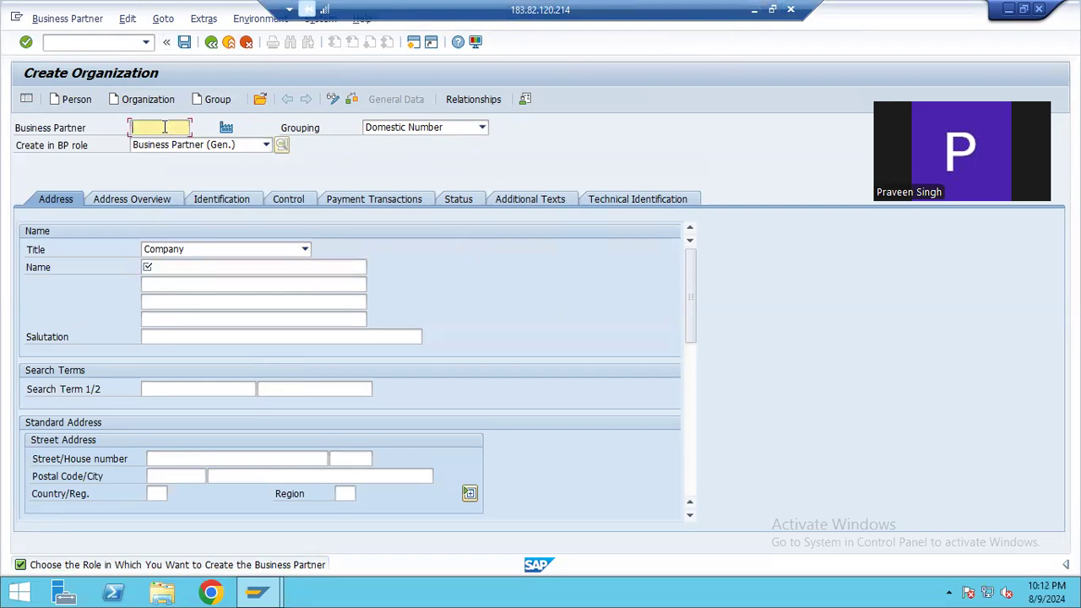
Switch back to the Excel workbook and look up the existing vendor numbers on the COMPANY DETAILS sheet
click(754, 10)
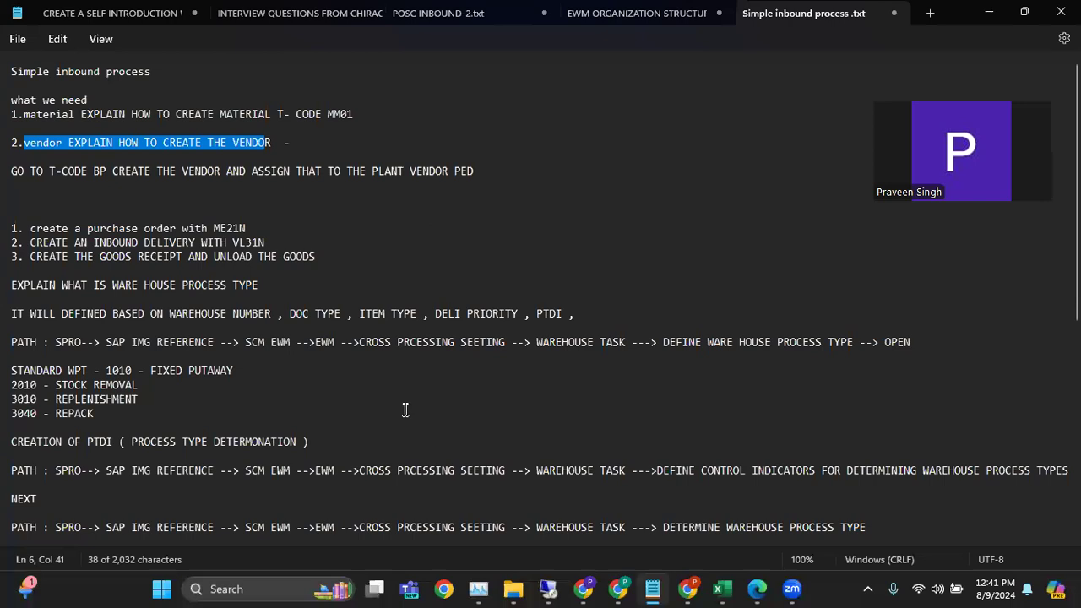
click(720, 588)
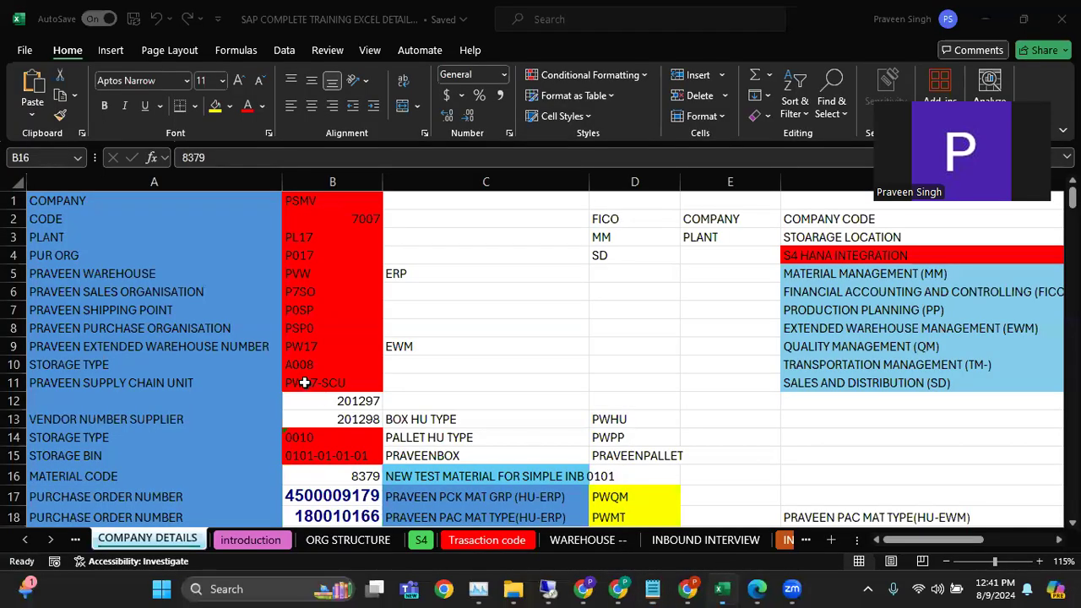
click(358, 403)
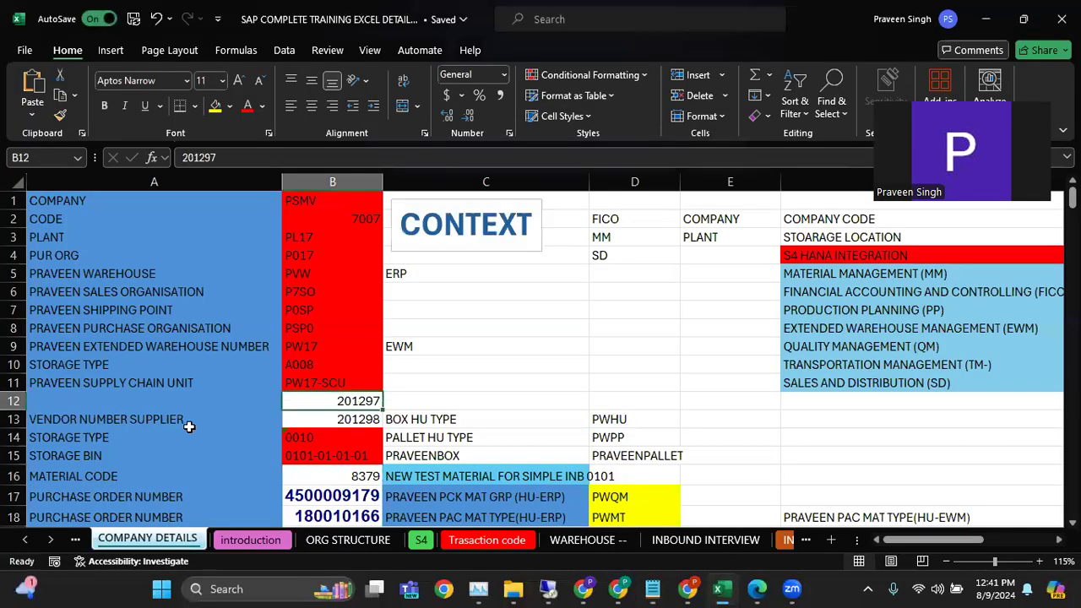
click(353, 423)
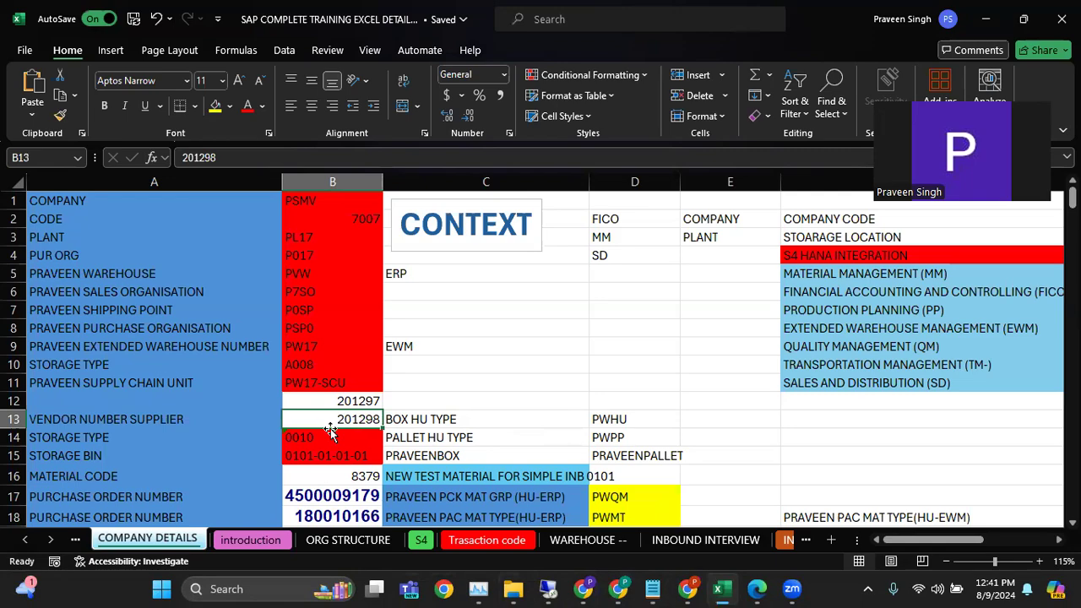
Return to the SAP session and look through the new organization's Technical Identification and Status data, keeping the unsaved creation open
click(548, 589)
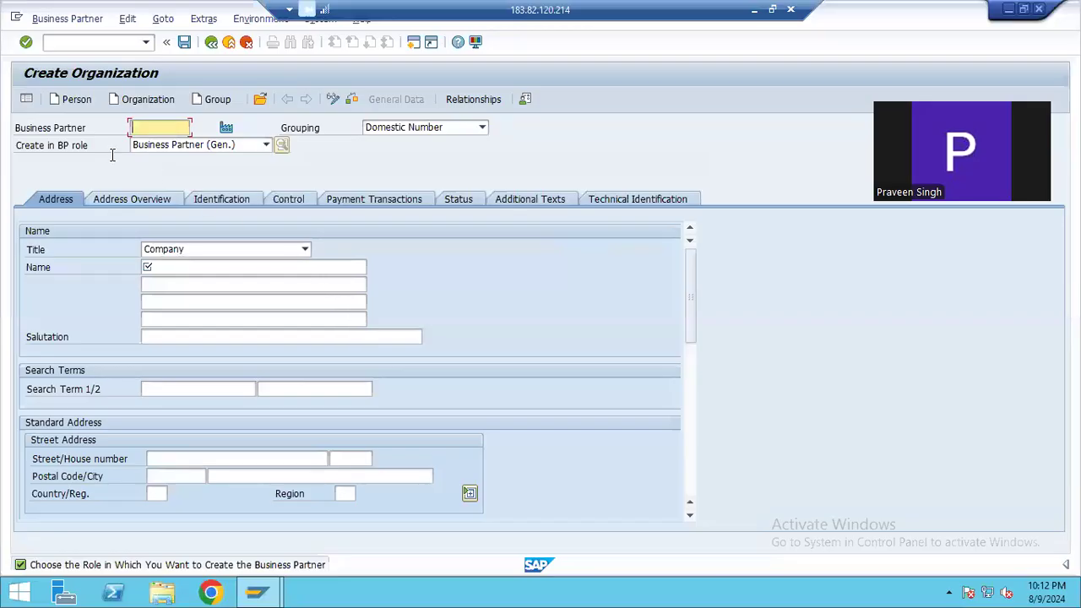
click(547, 201)
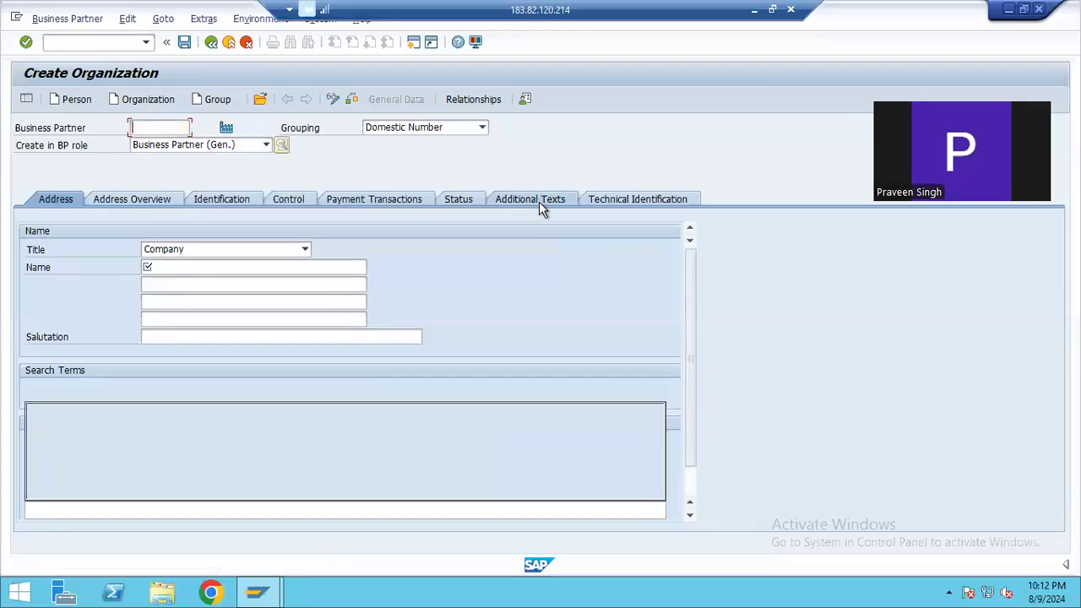
click(640, 202)
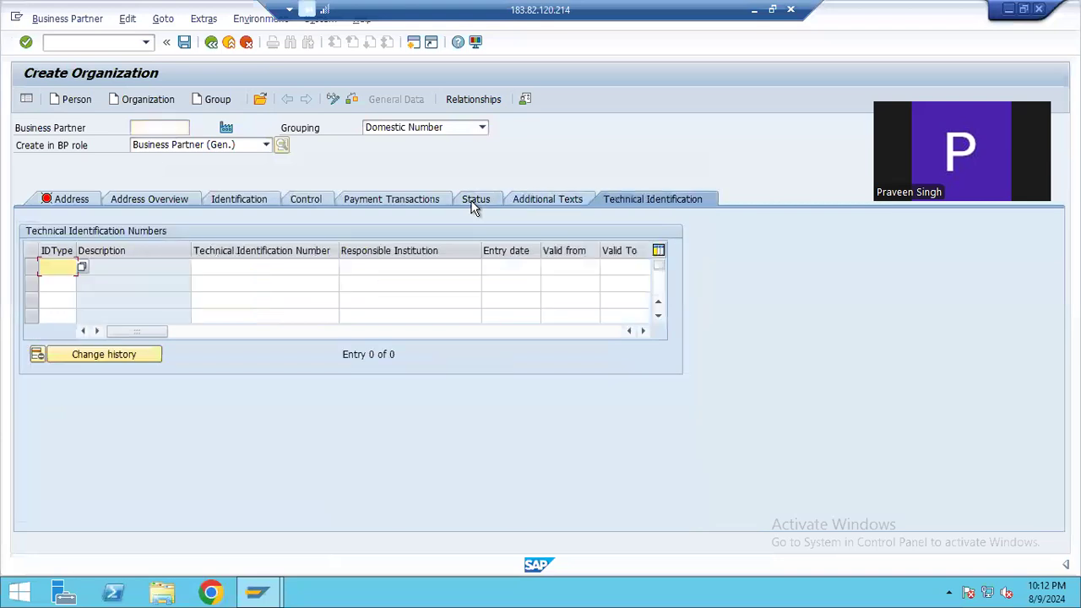
click(474, 203)
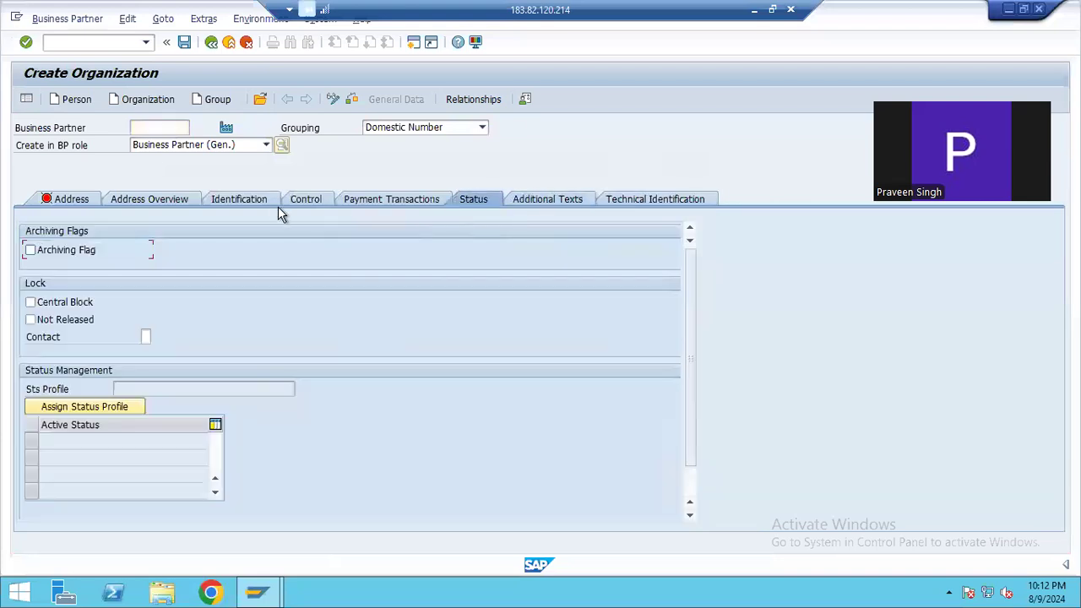
click(212, 44)
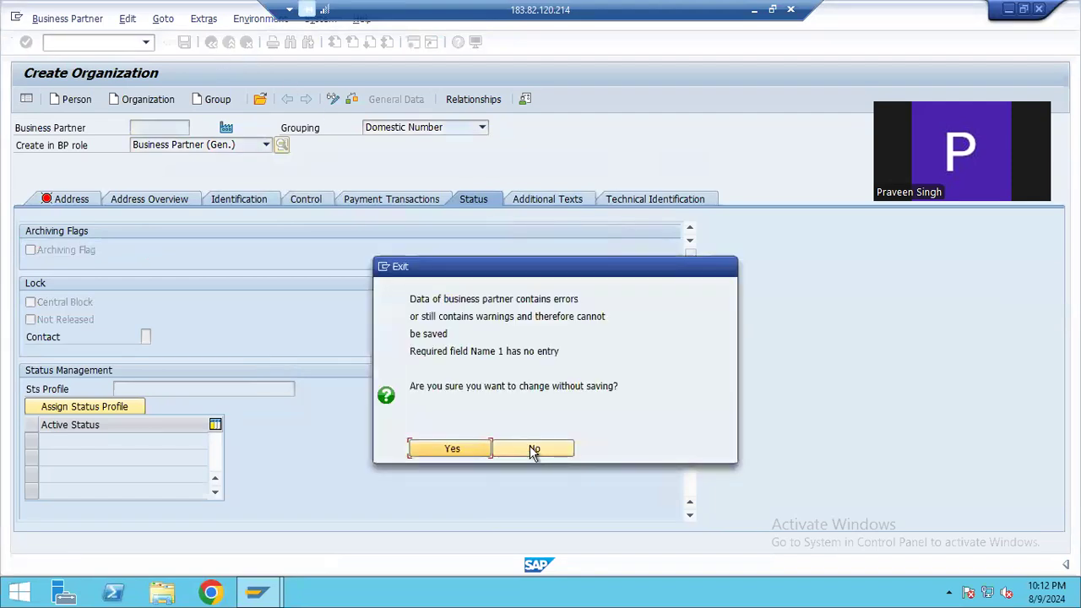
click(534, 450)
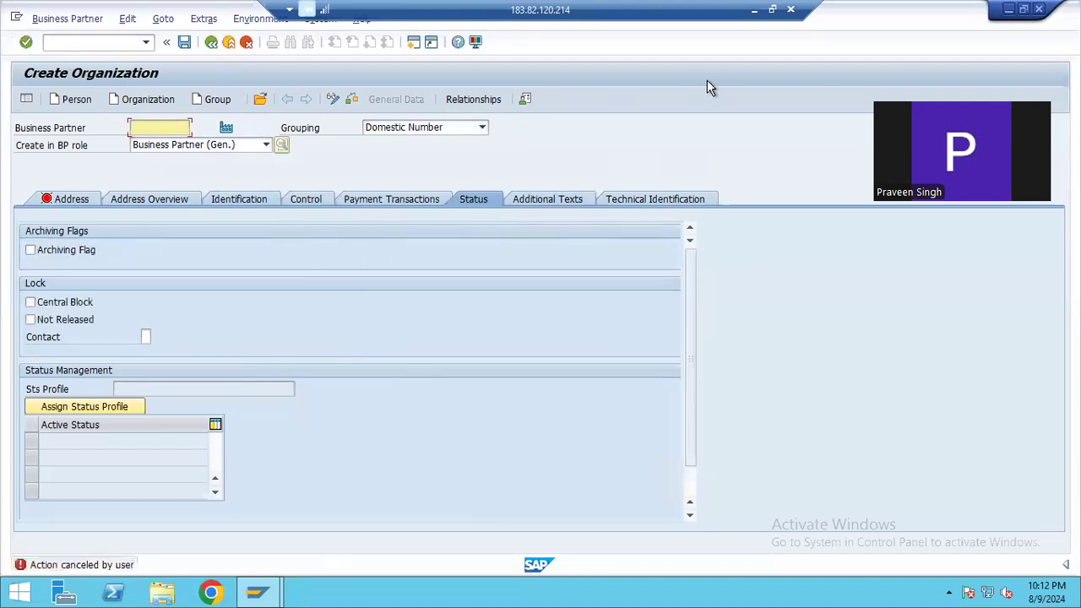
Switch to the Simple inbound process notes in Notepad and highlight the line about creating a purchase order with ME21N
click(754, 10)
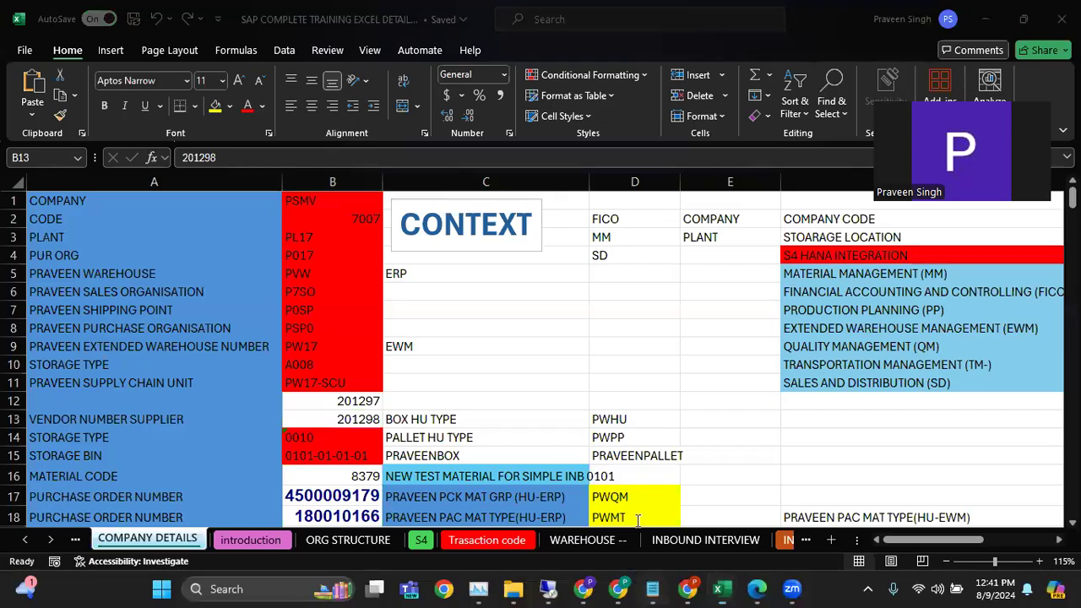
key(alt+Tab)
drag(30, 228, 251, 232)
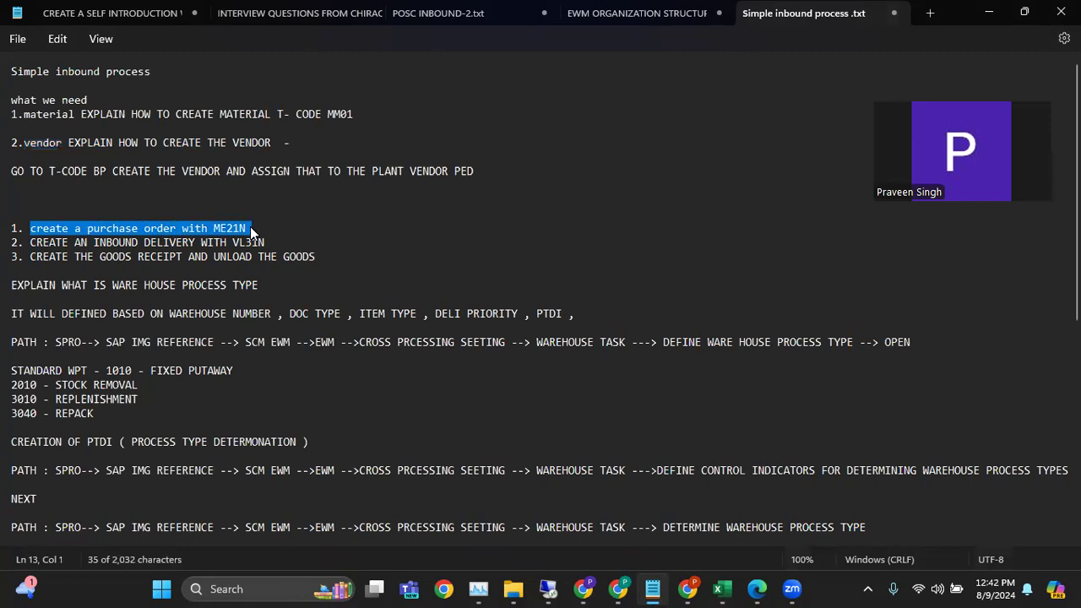
click(250, 228)
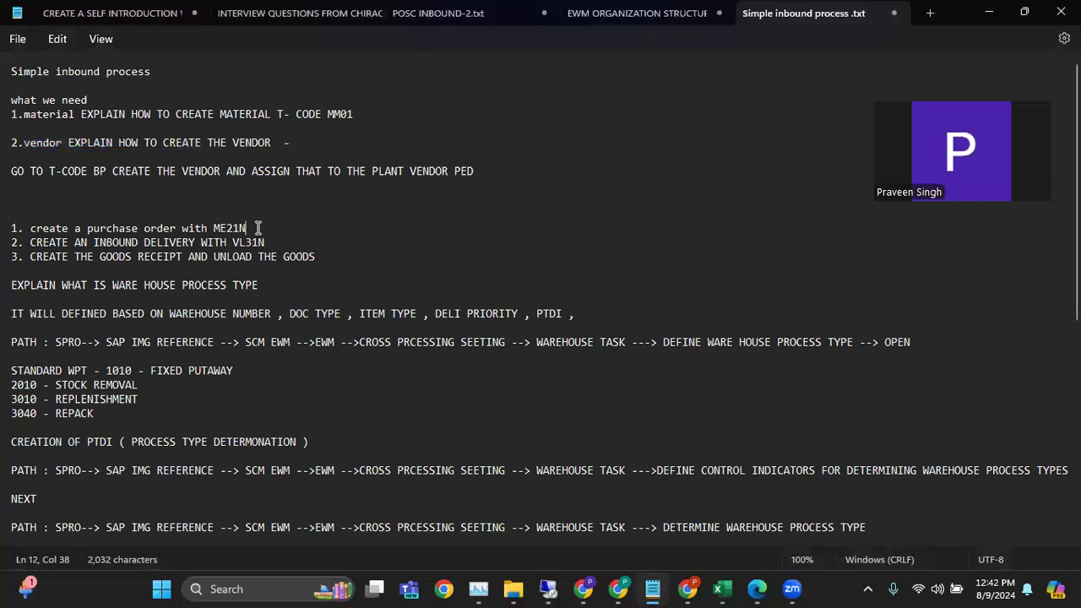
Return to the SAP session, discard the unsaved organization and start a new purchase order with transaction ME21N
click(548, 588)
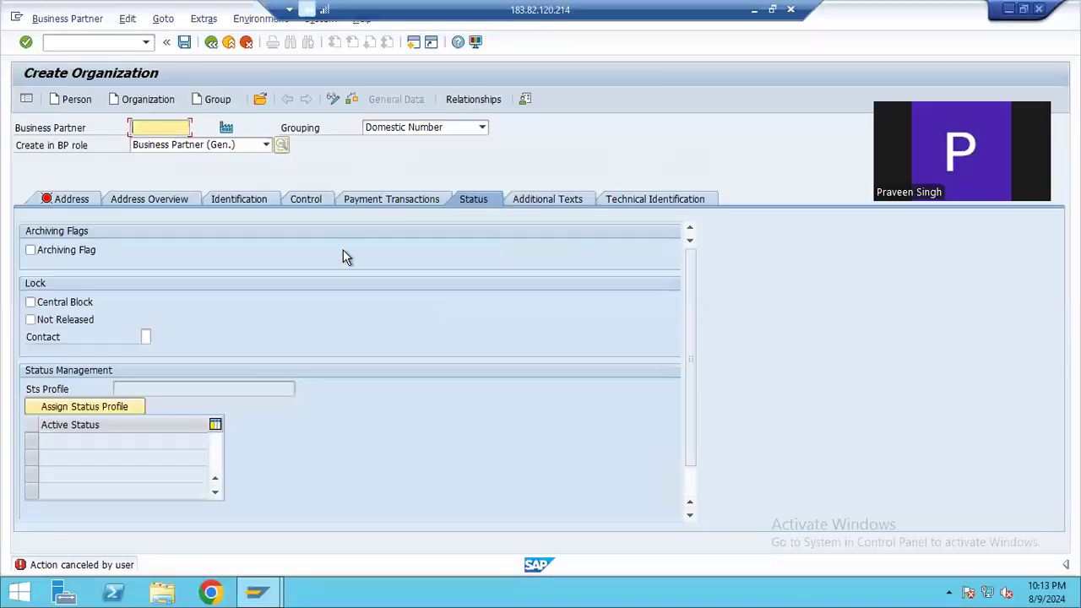
click(246, 42)
click(453, 379)
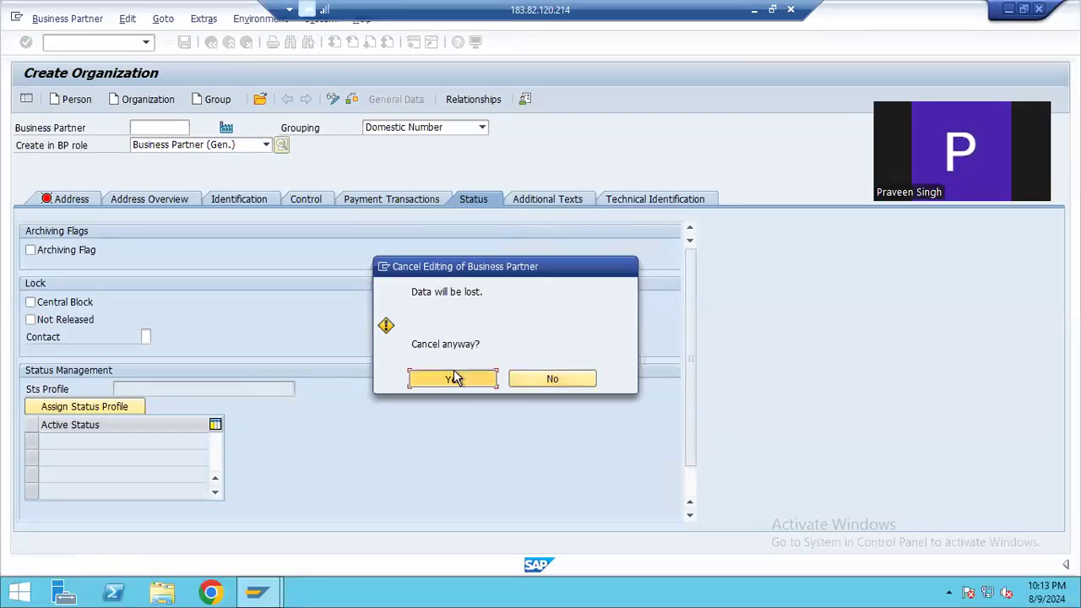
click(230, 42)
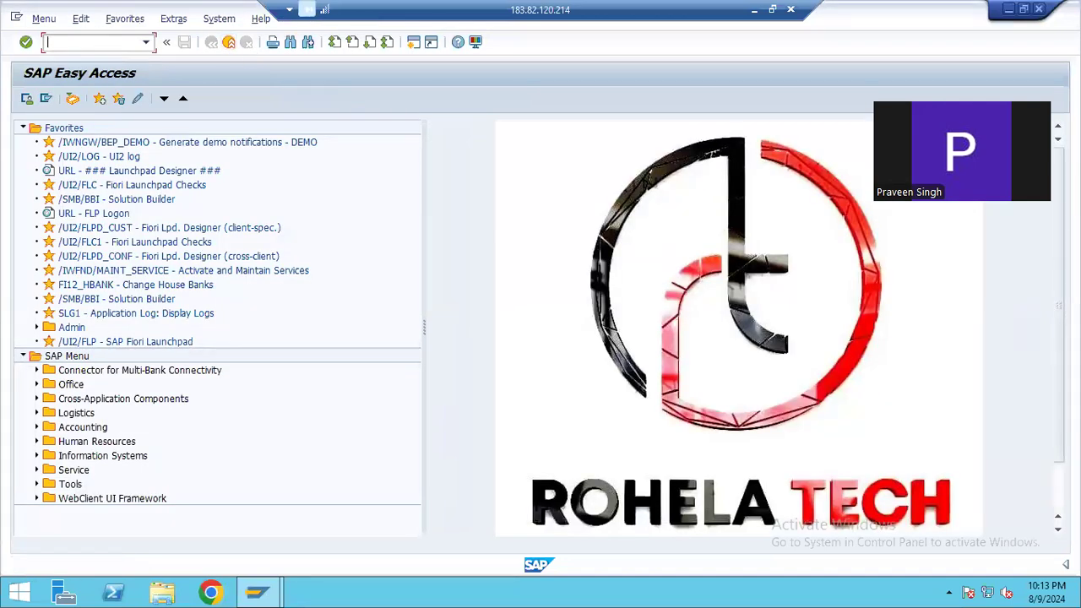
key(Return)
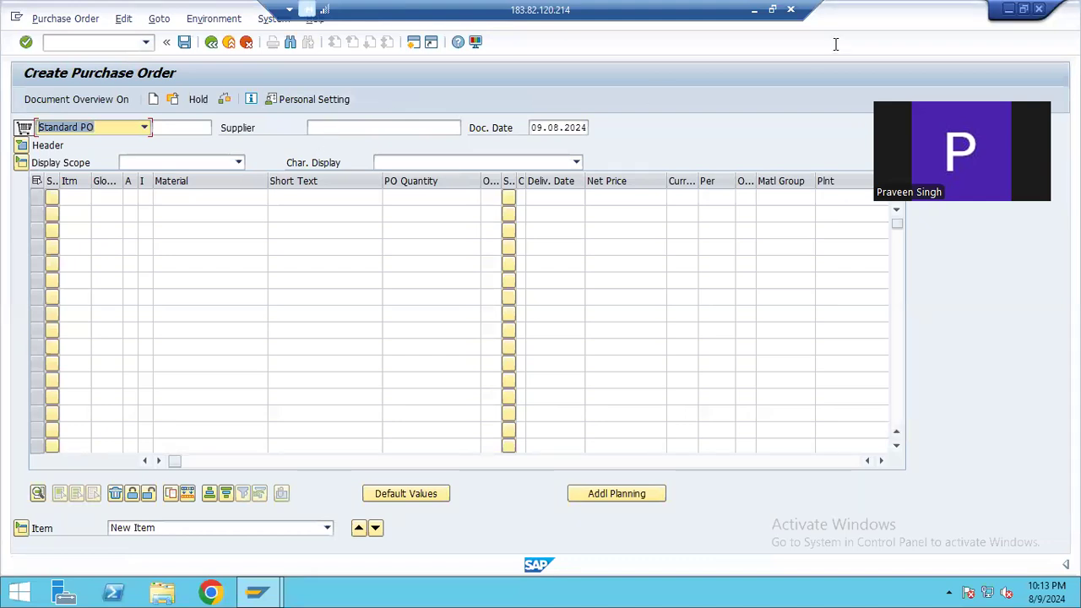
Switch to the Excel workbook and copy vendor number 201297 from cell B12 of the COMPANY DETAILS sheet
click(754, 9)
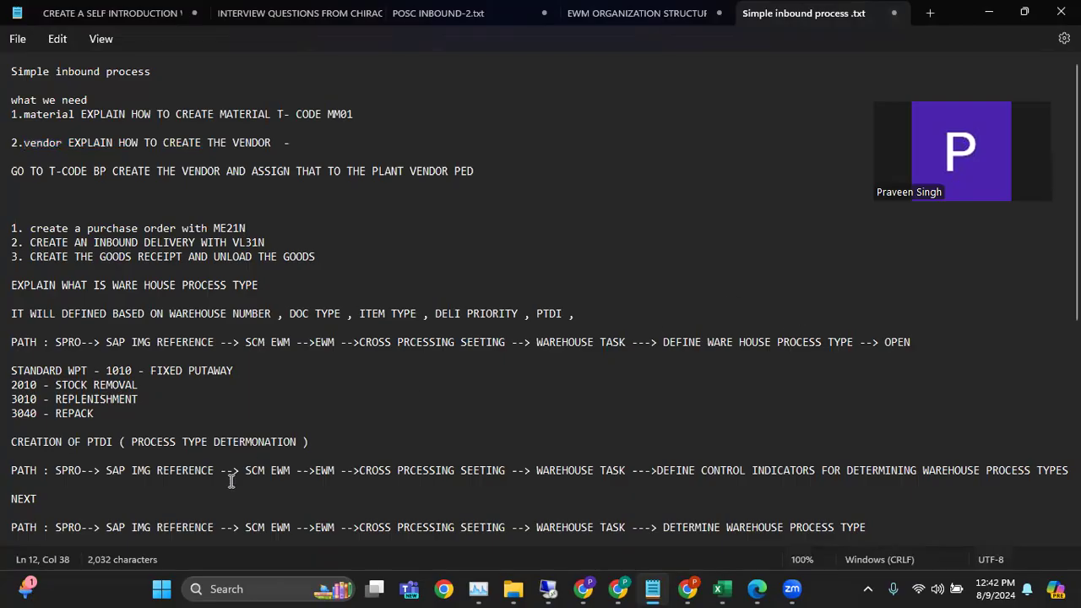
click(724, 588)
click(368, 404)
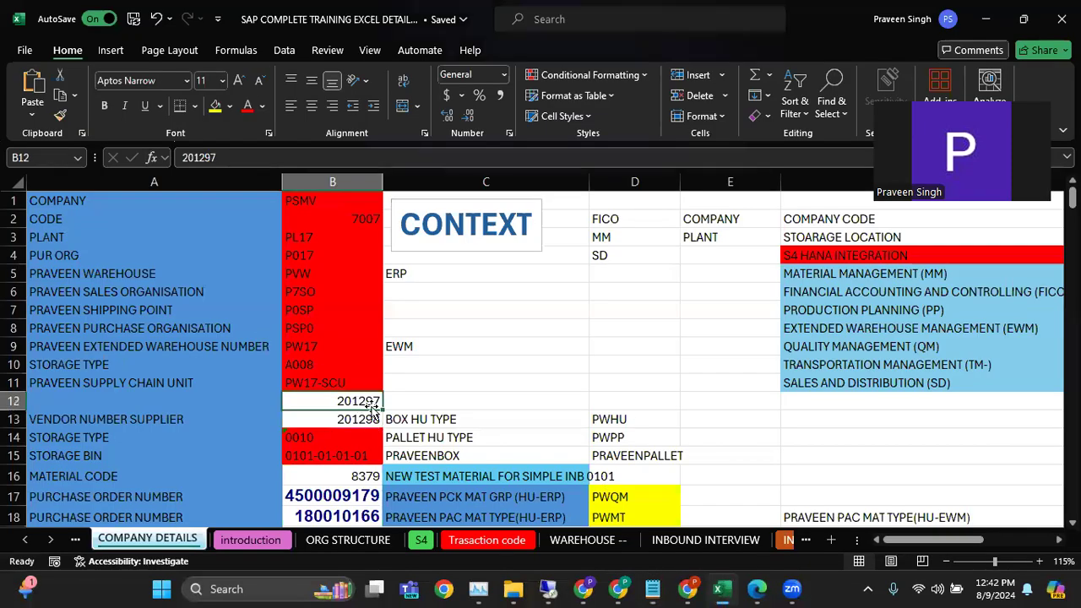
key(ctrl+c)
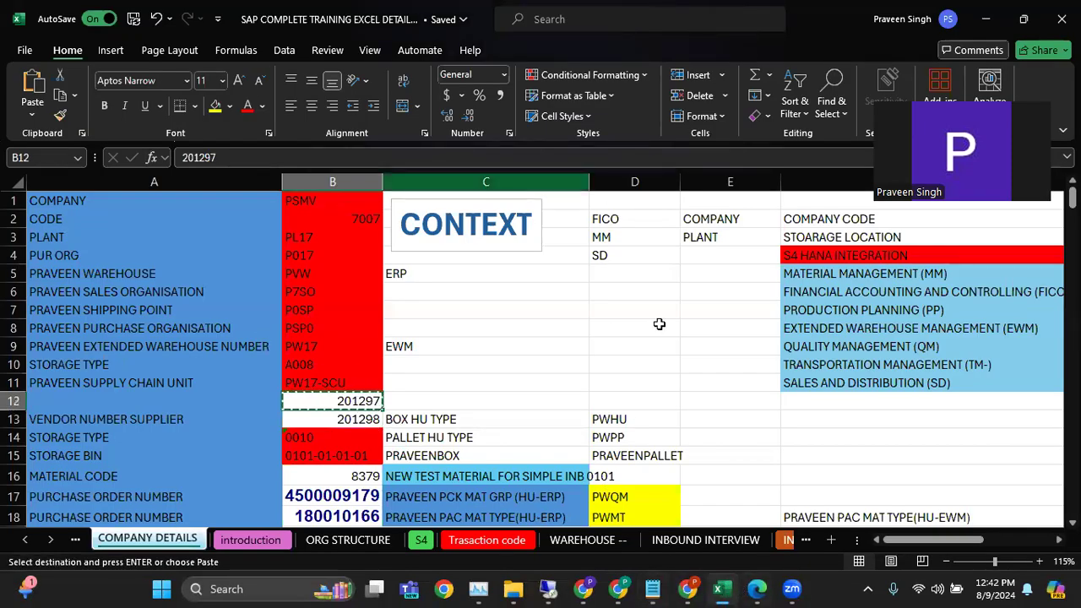
mouse_move(656, 589)
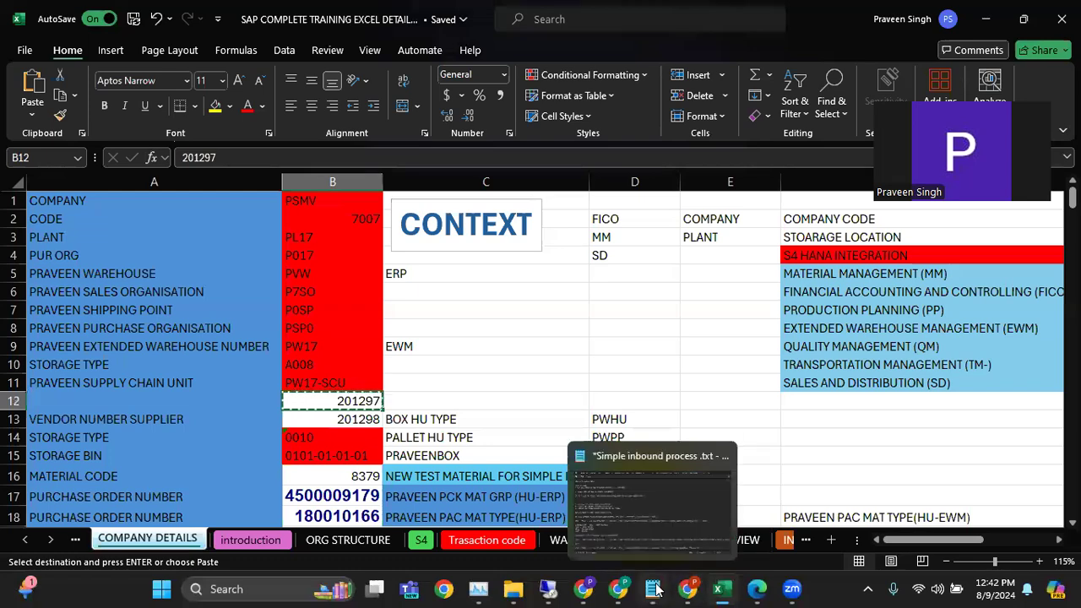
Return to the SAP purchase order and set its supplier to 201298
click(549, 588)
click(343, 127)
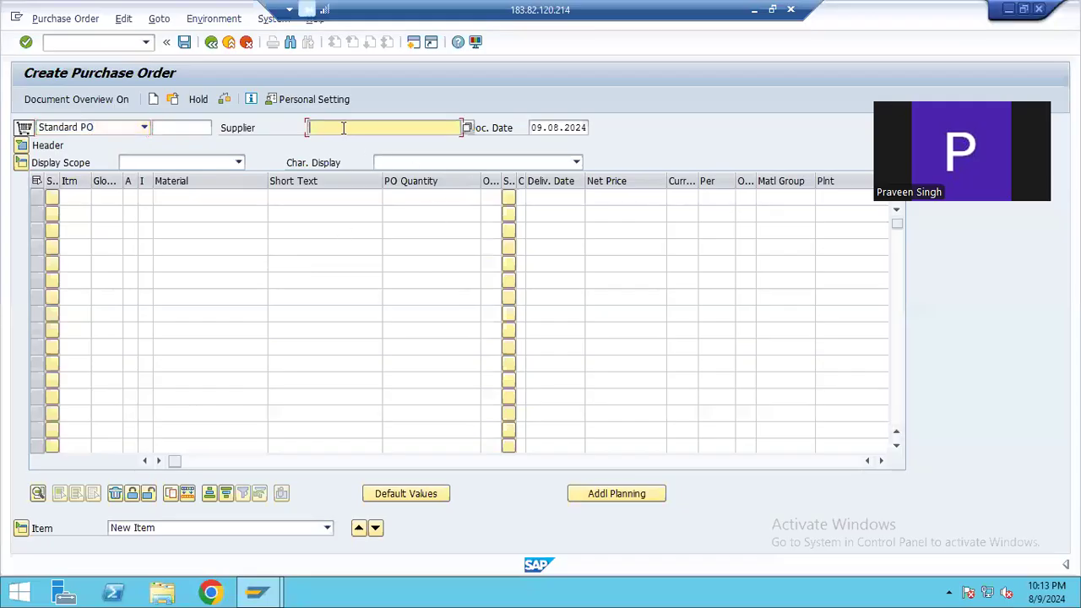
text(2)
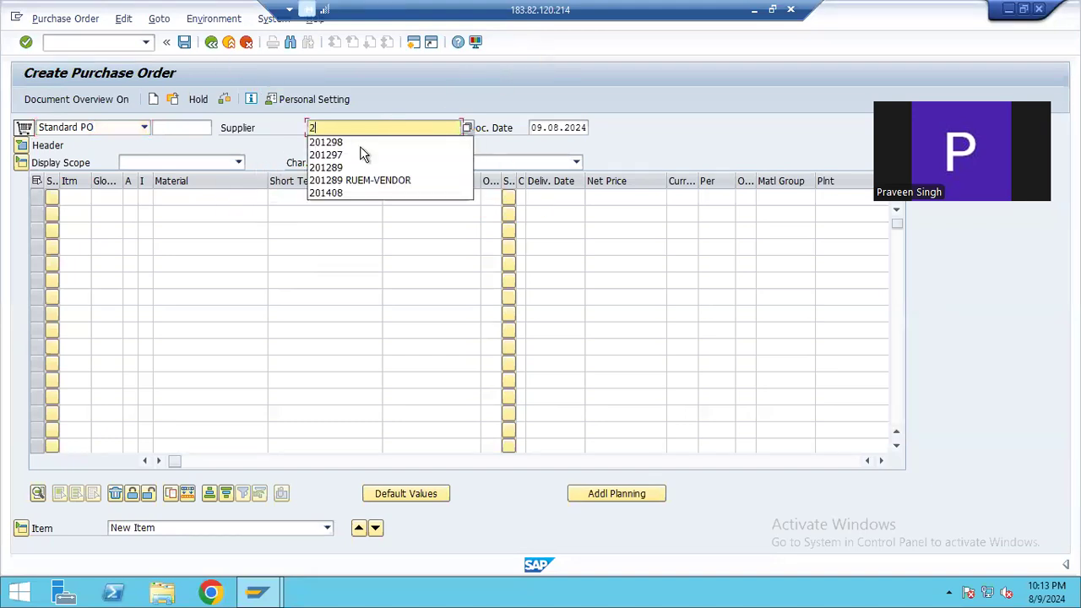
click(361, 145)
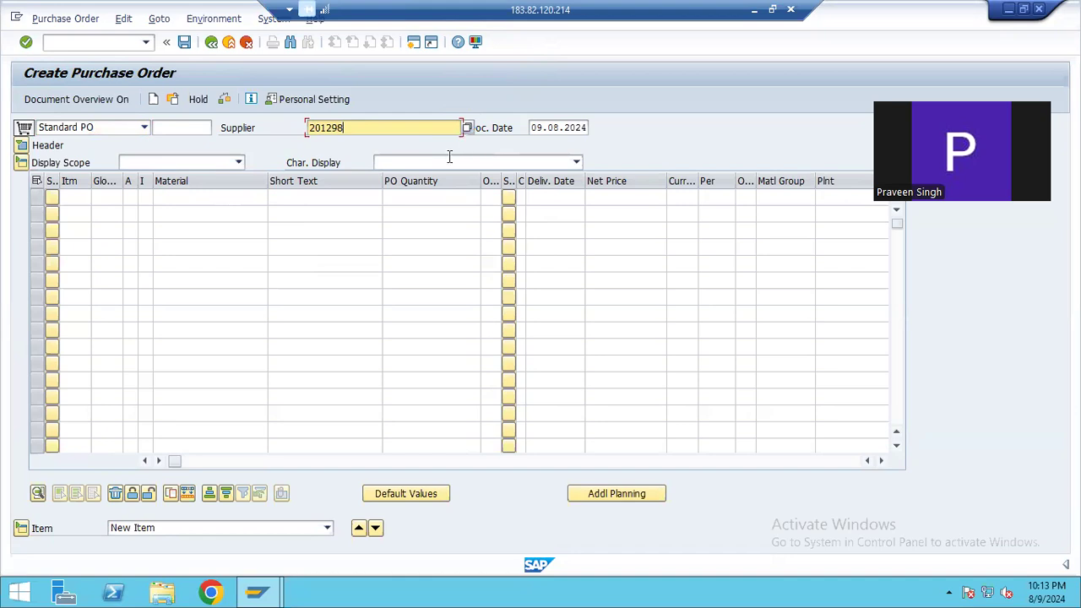
Enter material 8379 with a PO quantity of 100 in the first item line of the purchase order
click(170, 196)
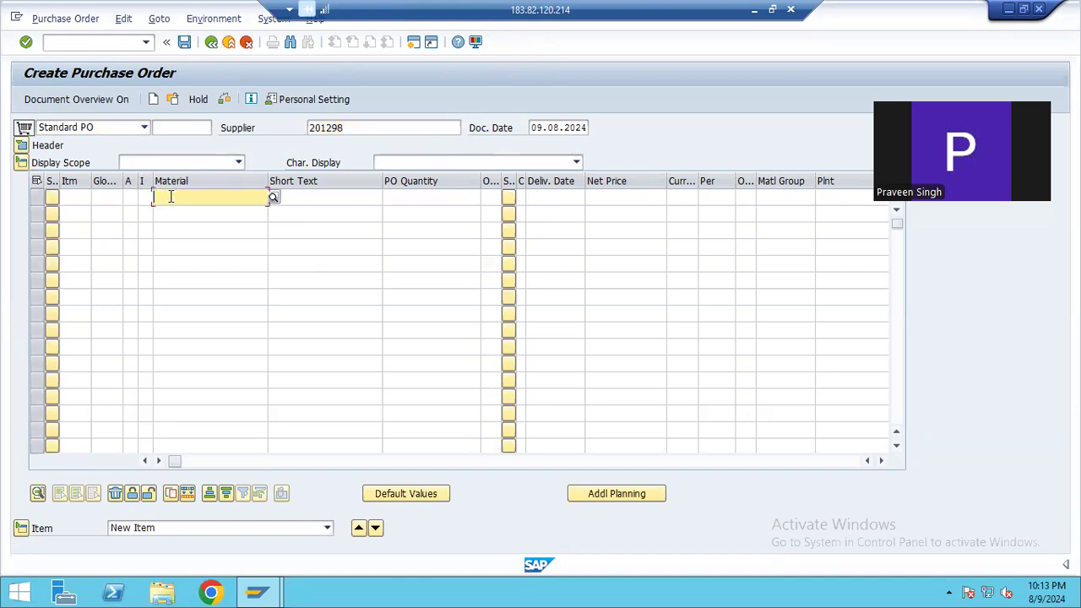
text(8379)
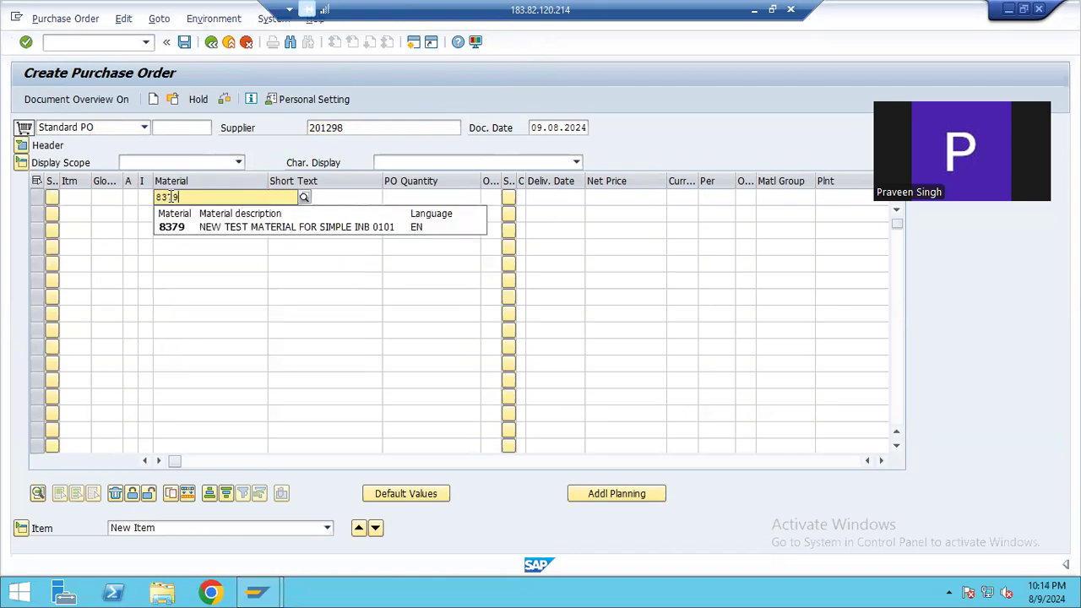
click(184, 228)
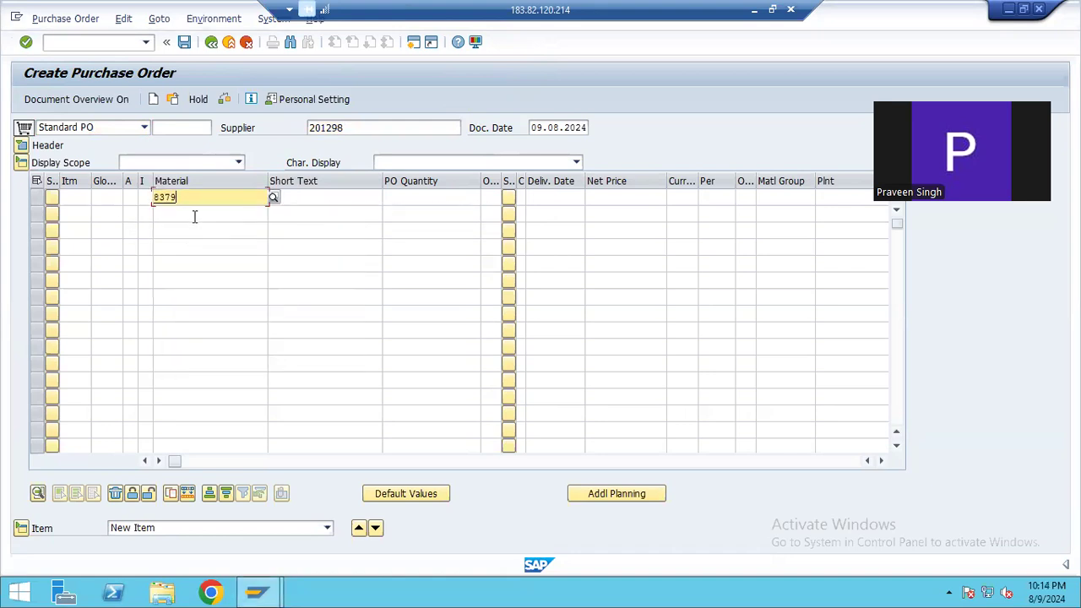
click(322, 200)
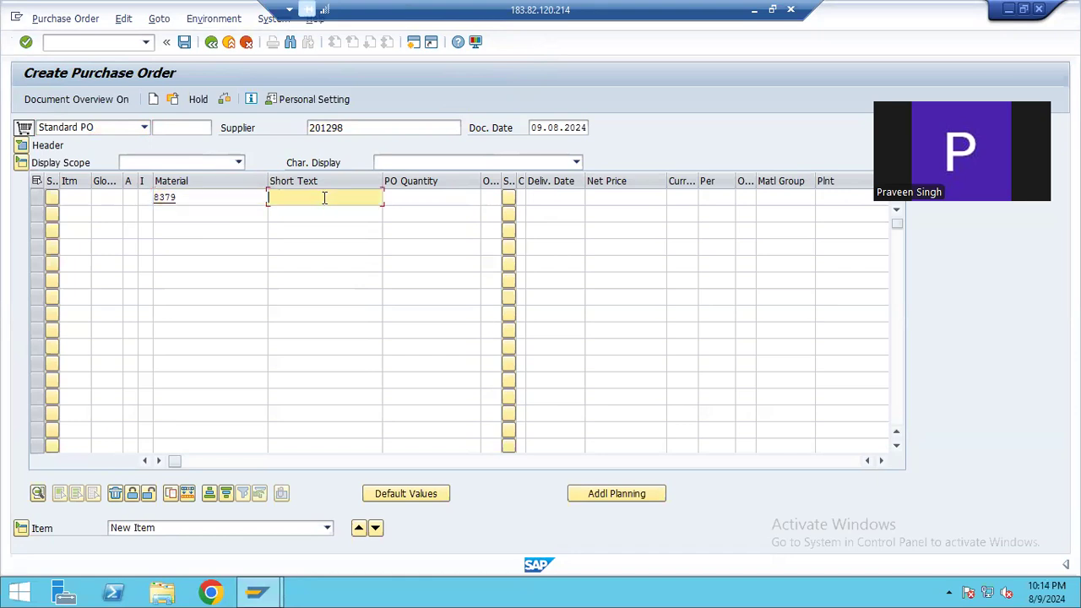
click(407, 198)
text(100)
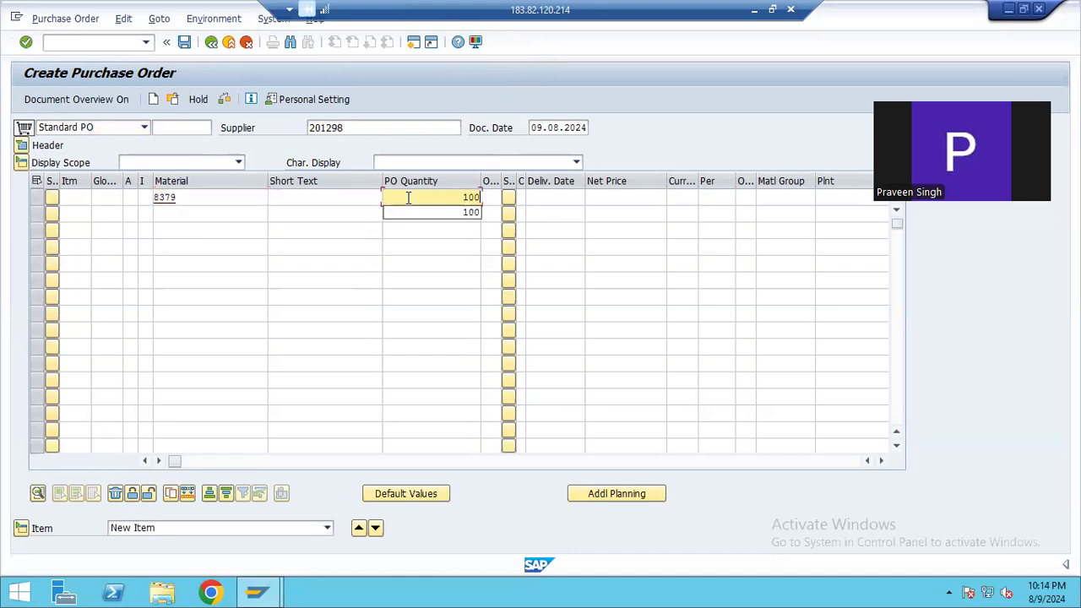
Set the item's net price to 100 and its currency to INR
click(595, 197)
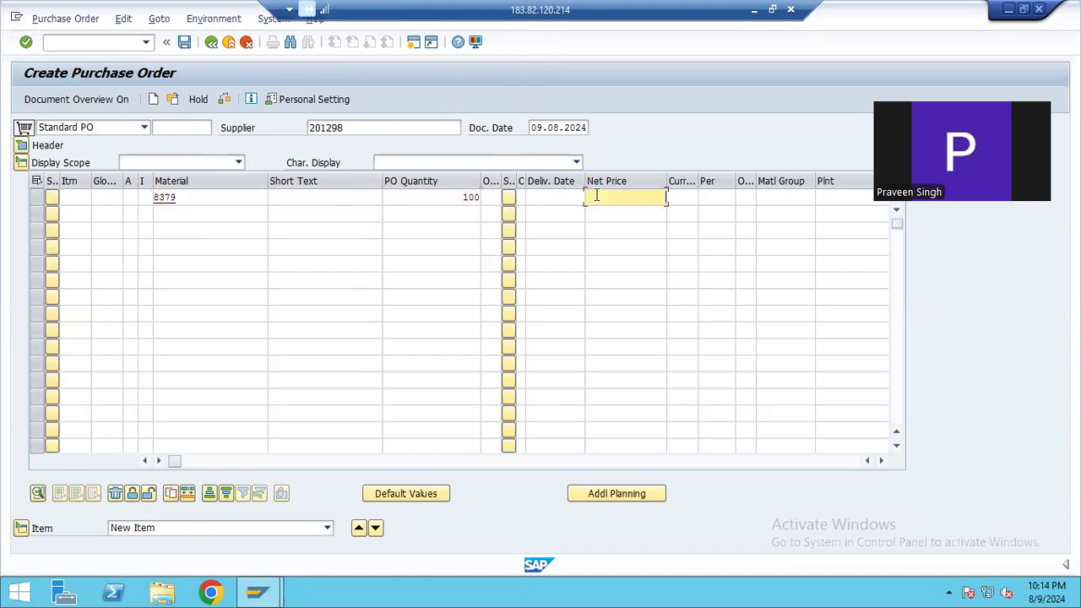
text(100)
click(692, 196)
text(IN)
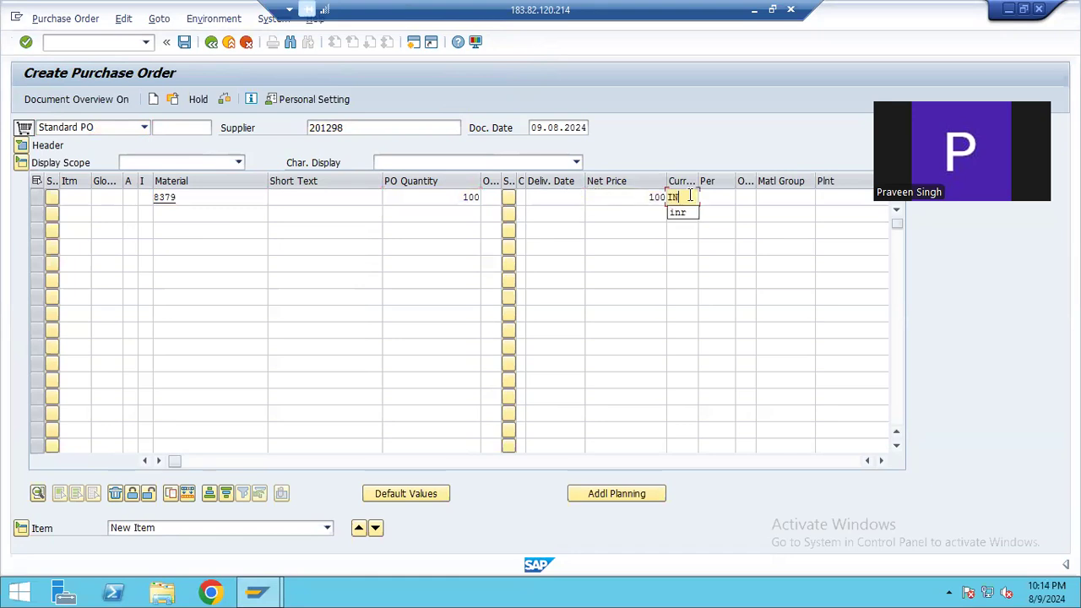
text(R)
Assign plant PL17 and storage location ROD to the item and confirm the entries
click(767, 196)
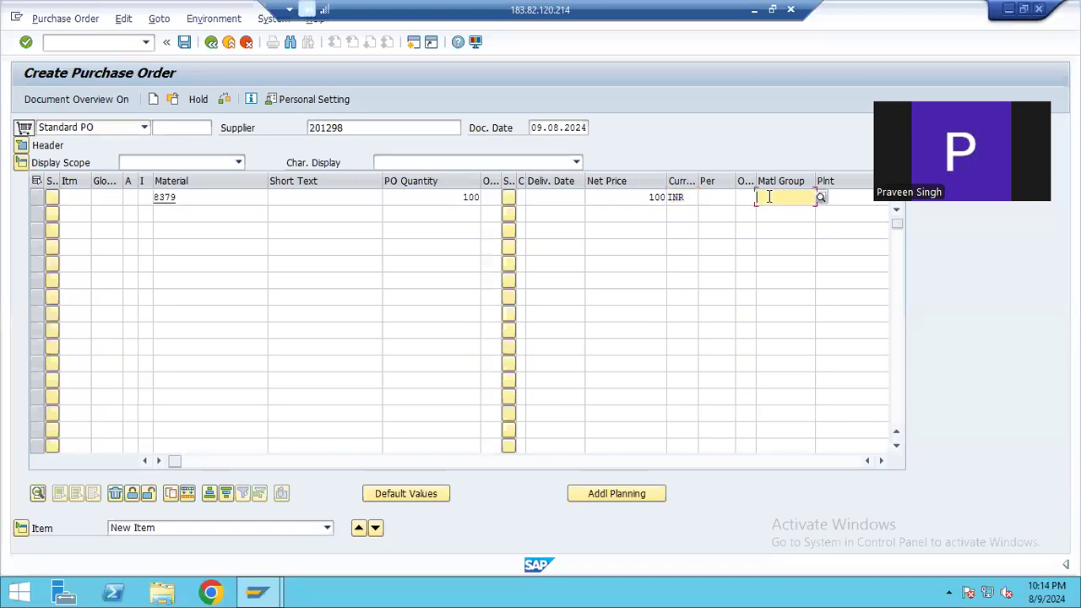
click(843, 195)
text(PL17)
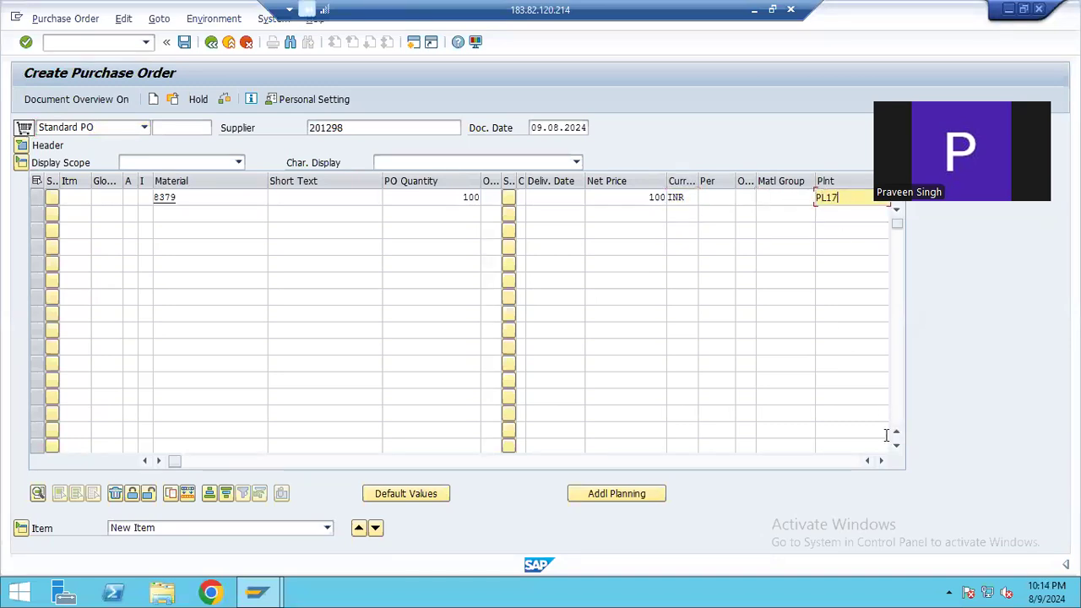
click(880, 460)
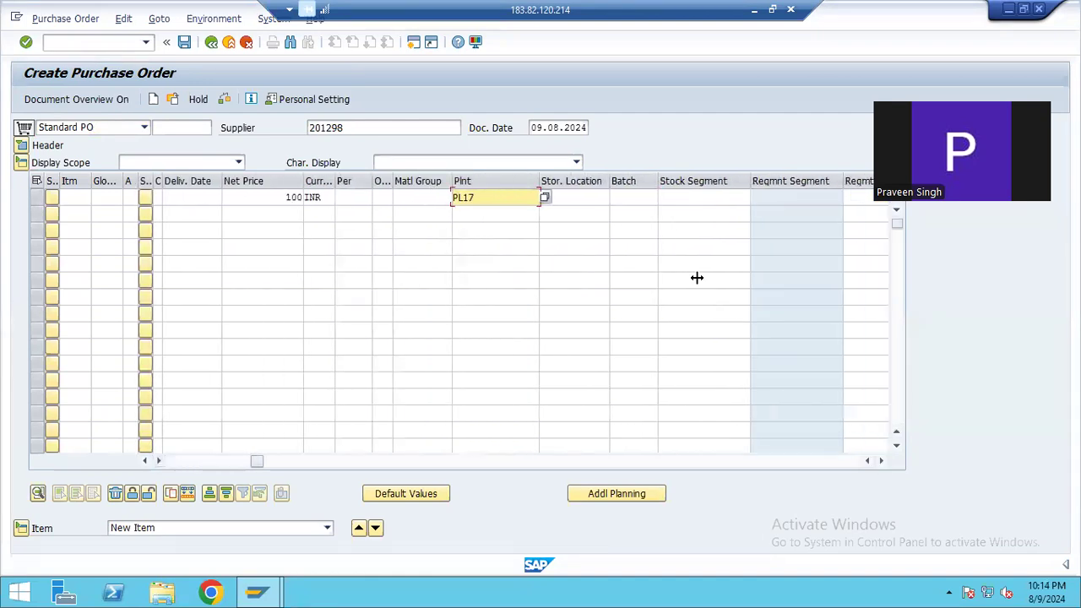
click(574, 199)
text(ROD)
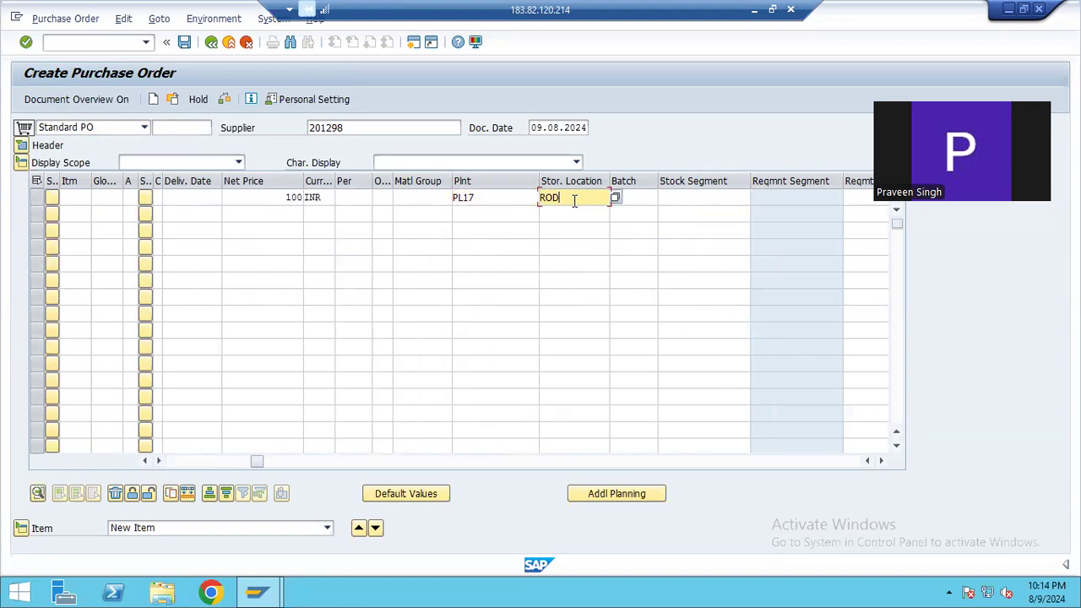
key(Return)
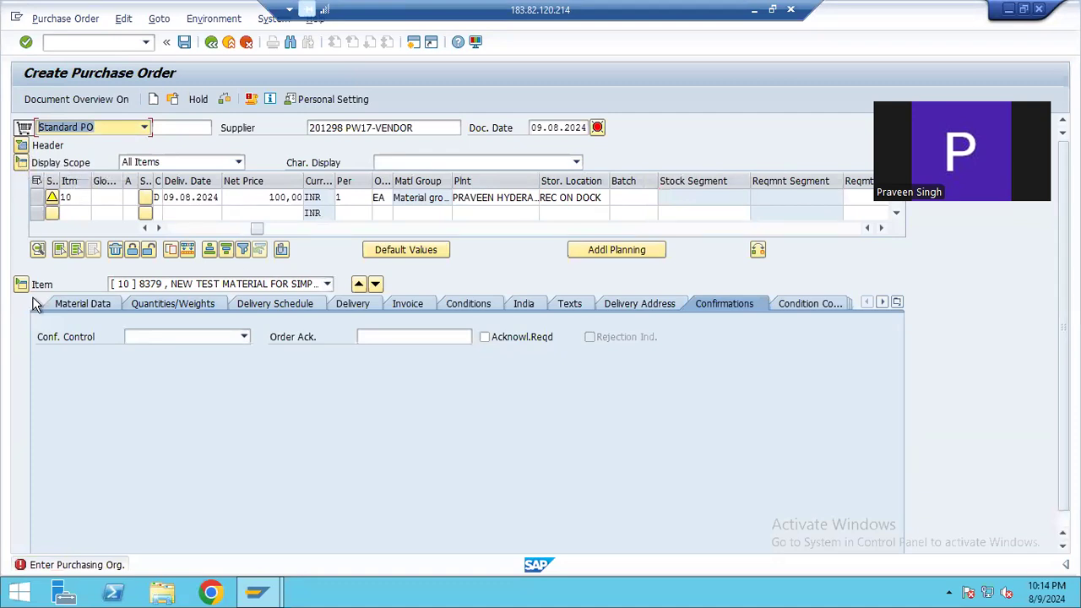
Expand the purchase order header and set the purchasing organization to PSP0 in its organizational data
click(22, 145)
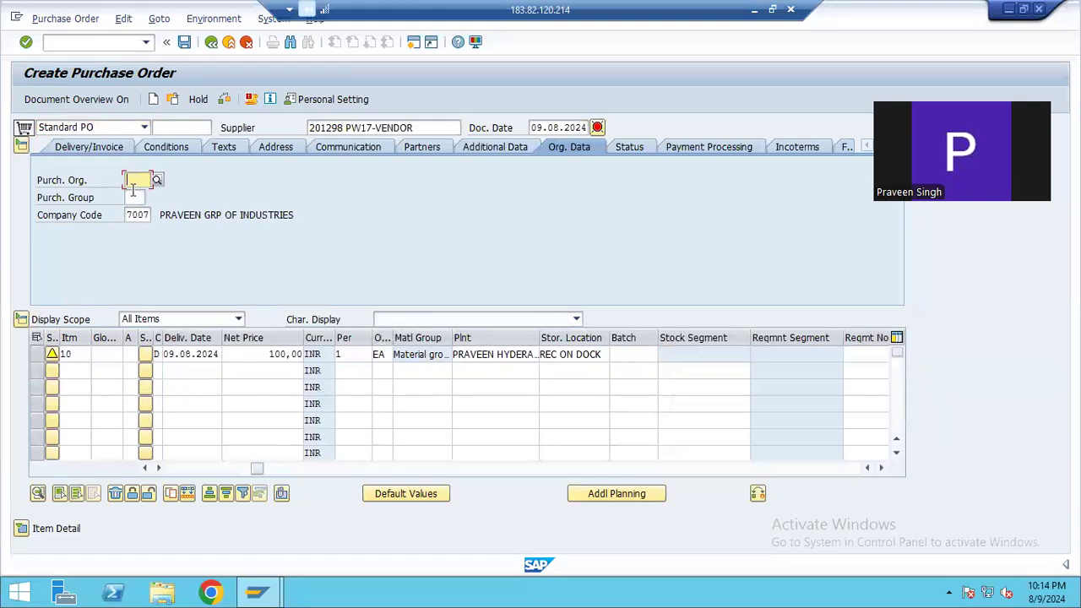
text(PS)
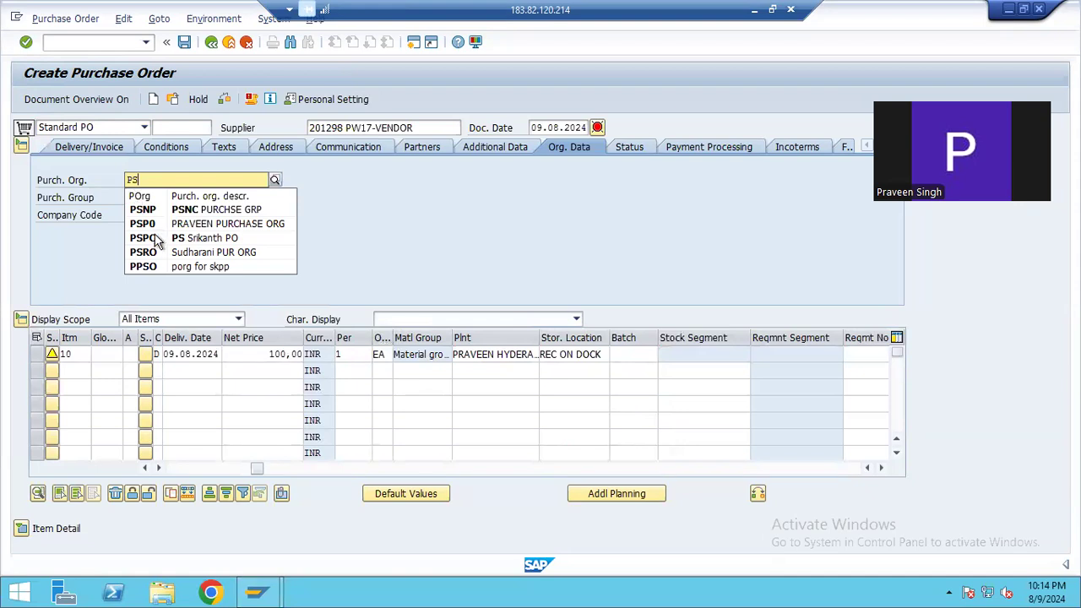
click(139, 223)
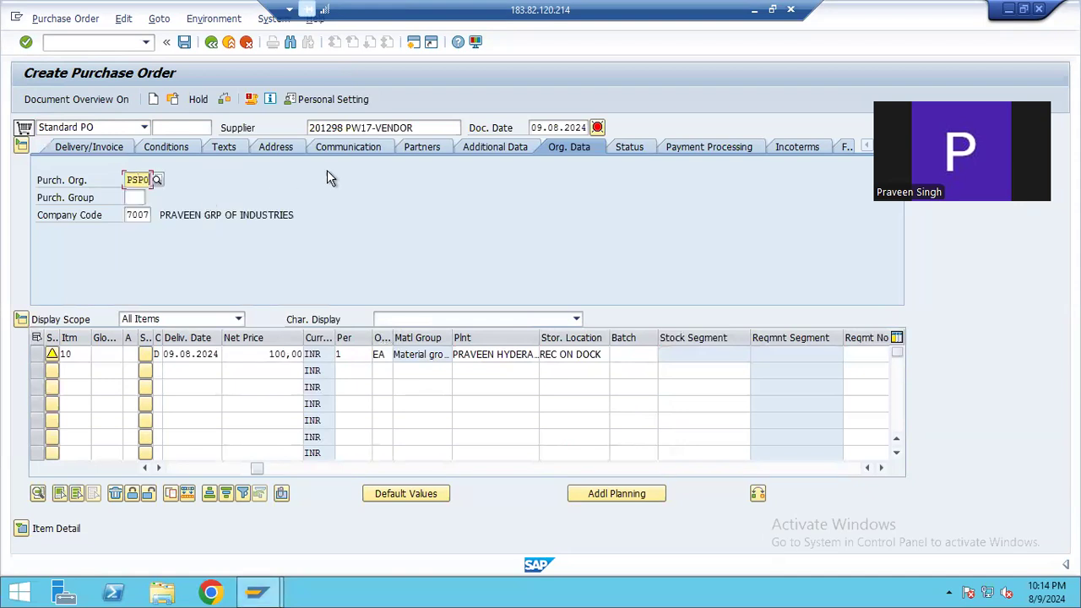
Set the purchasing group to 001 in the header's organizational data and confirm the entry
click(131, 200)
text(0001)
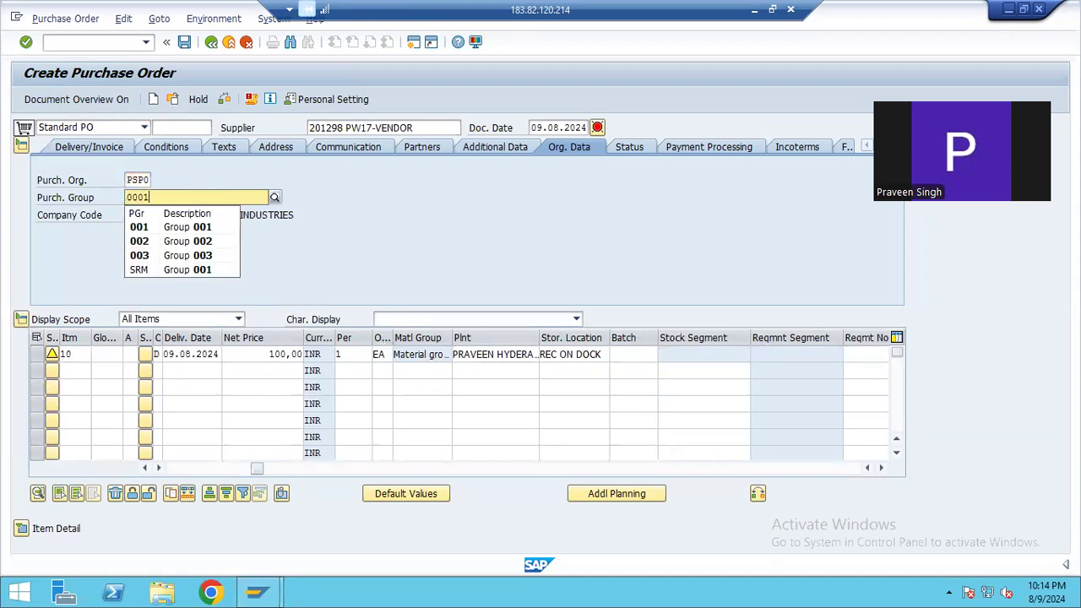
key(BackSpace)
text(1)
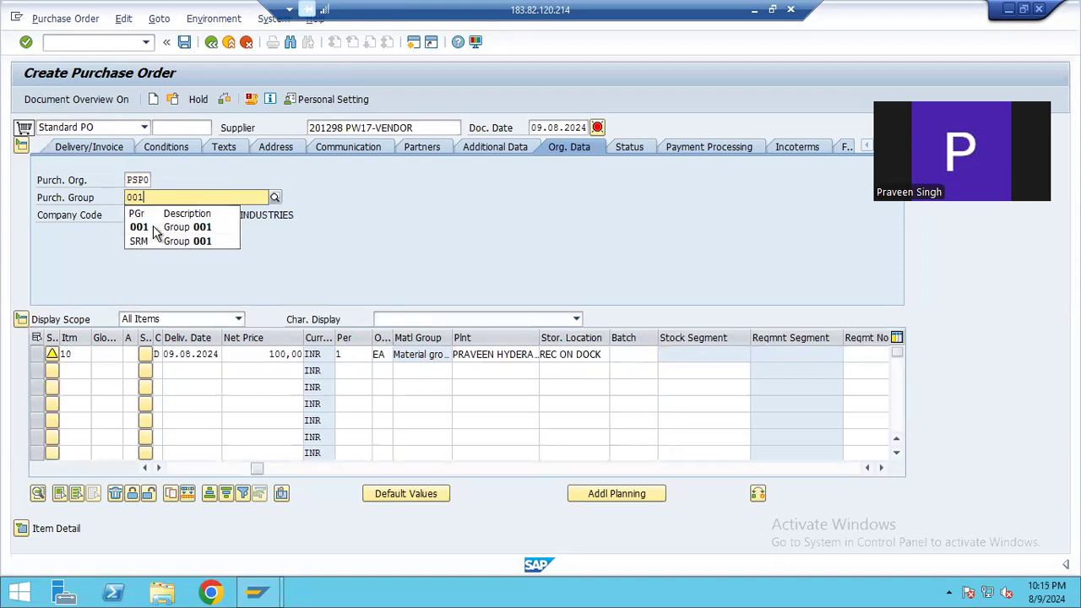
click(155, 228)
key(Return)
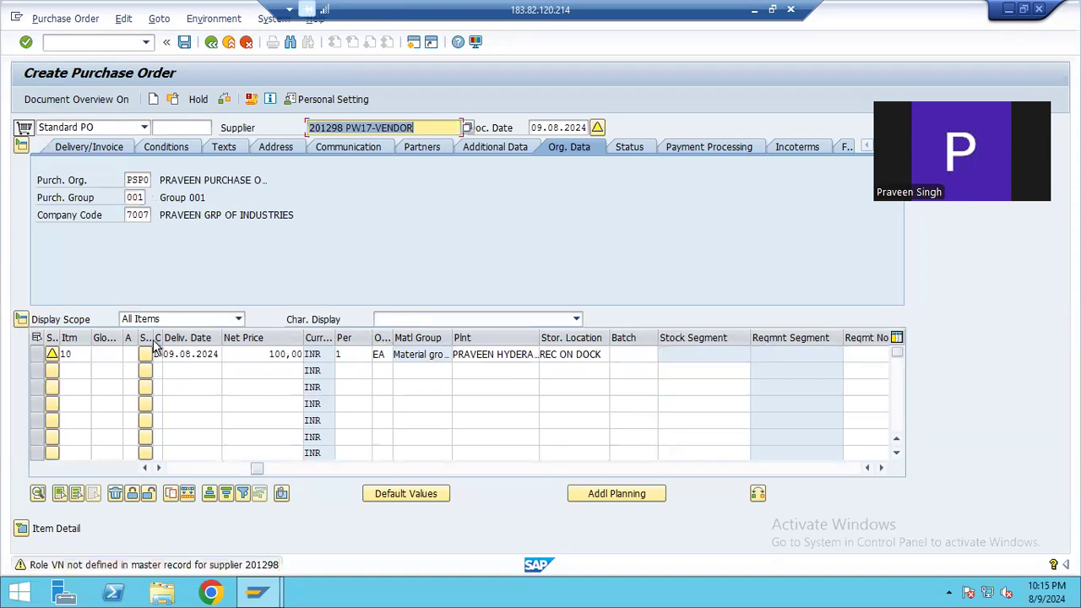
Collapse the purchase order's header and item overview, and expand the item detail for item 10
click(21, 146)
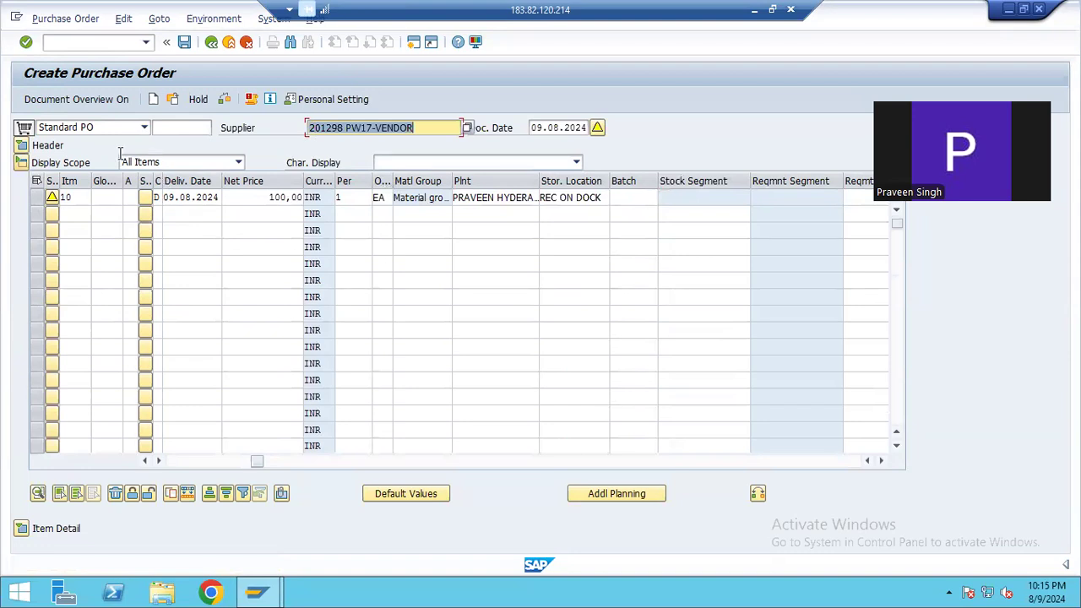
click(22, 146)
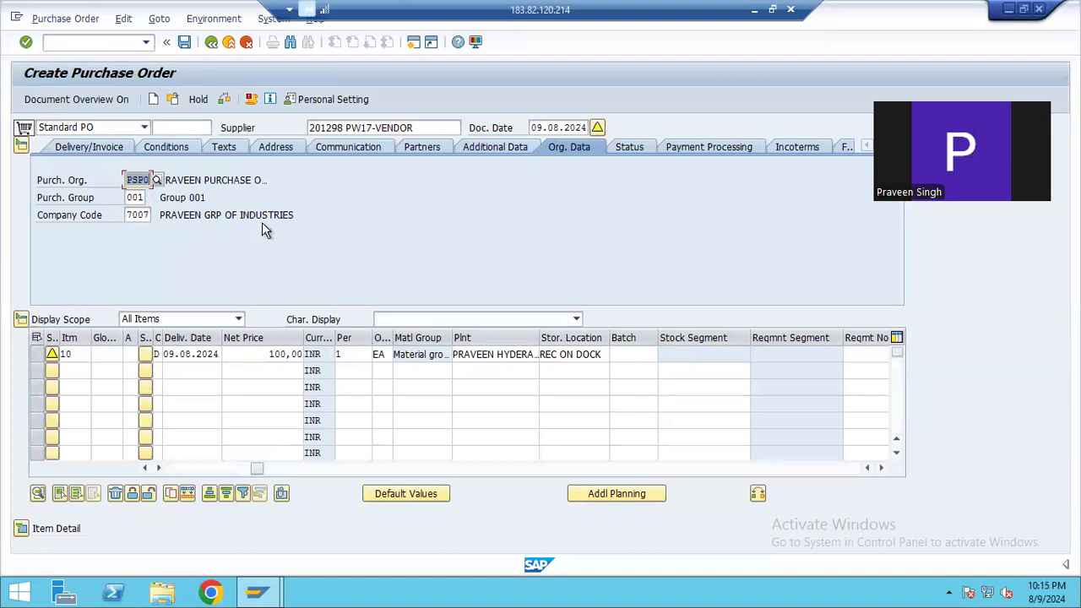
click(22, 143)
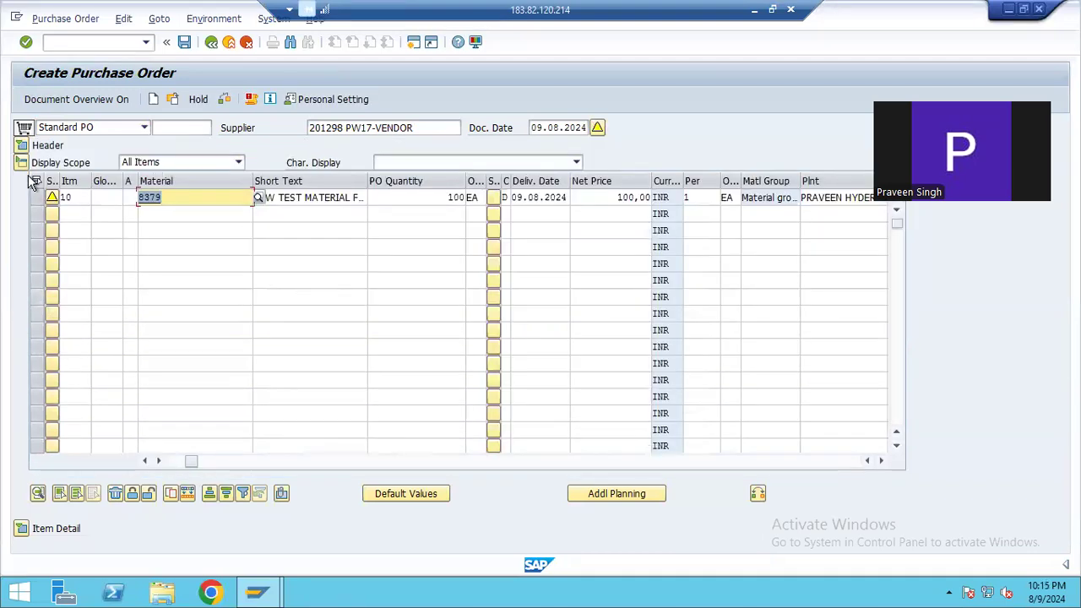
click(22, 163)
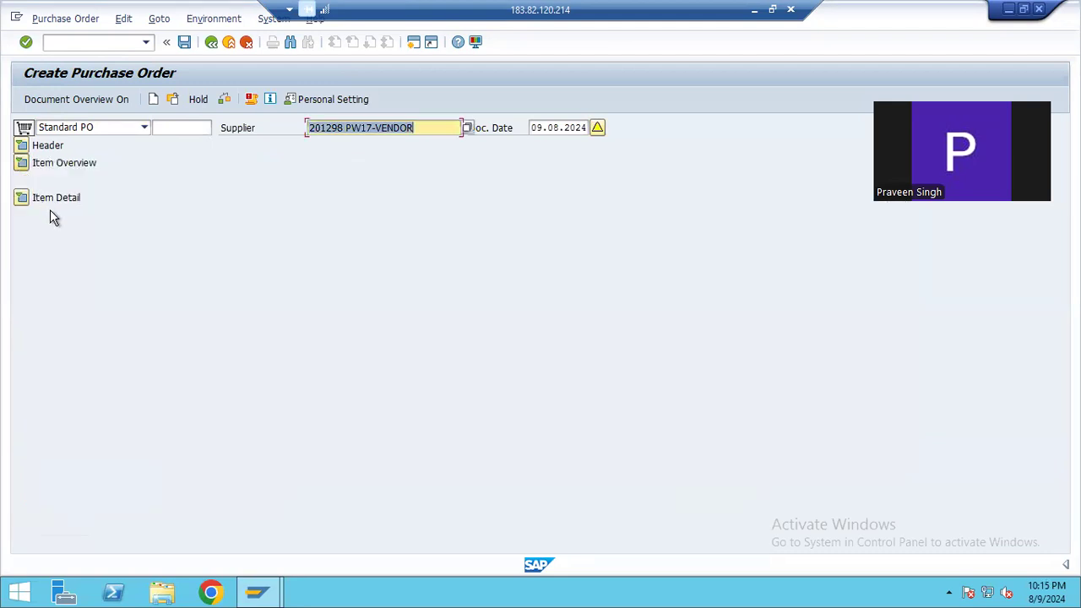
click(22, 195)
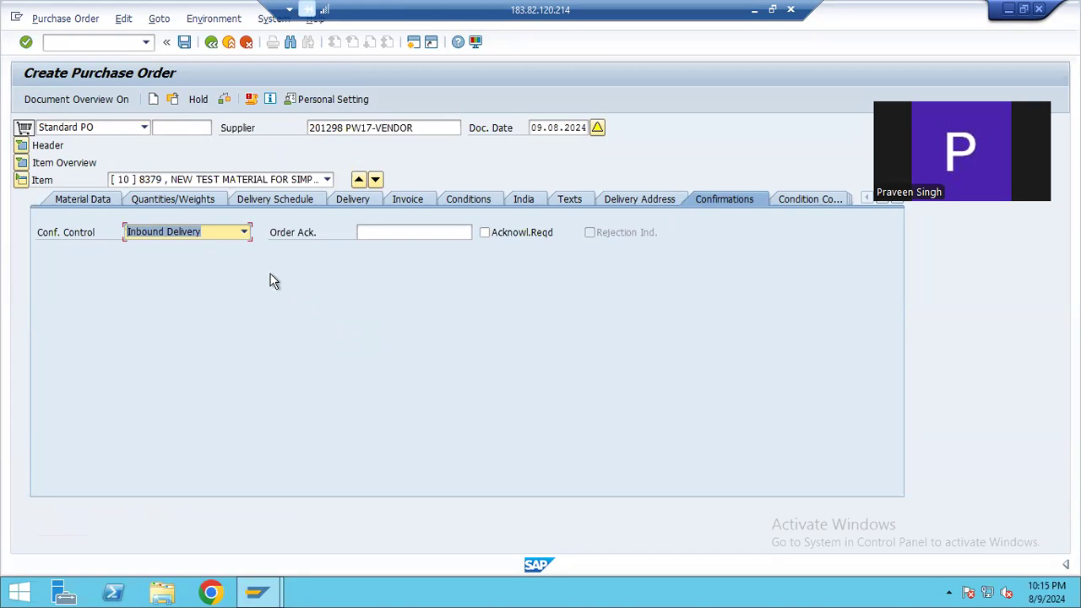
Set the item's confirmation control to Inbound Delivery and save the purchase order
click(244, 233)
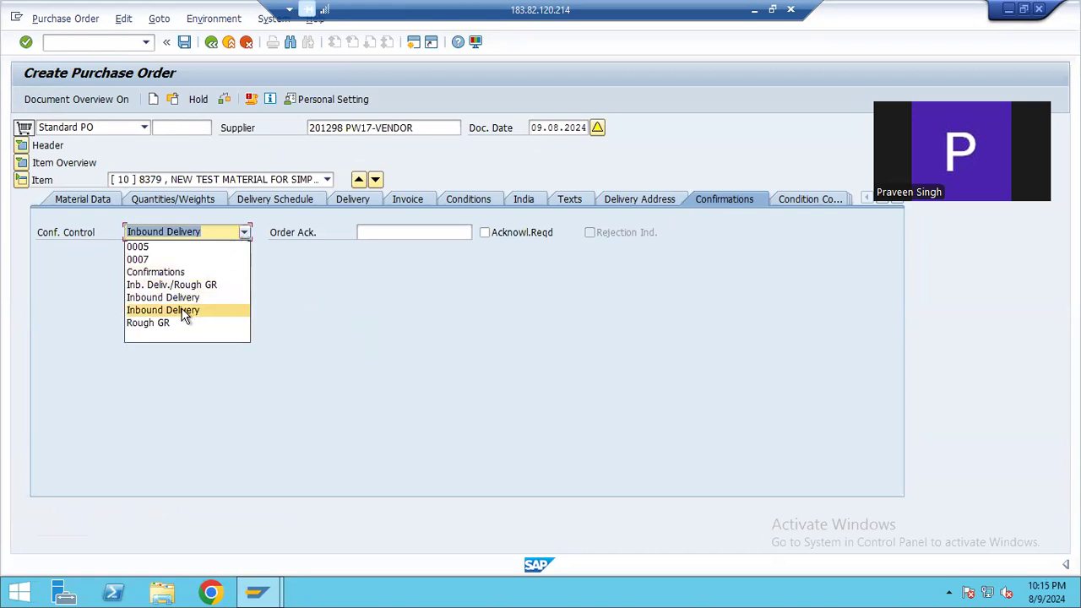
click(220, 306)
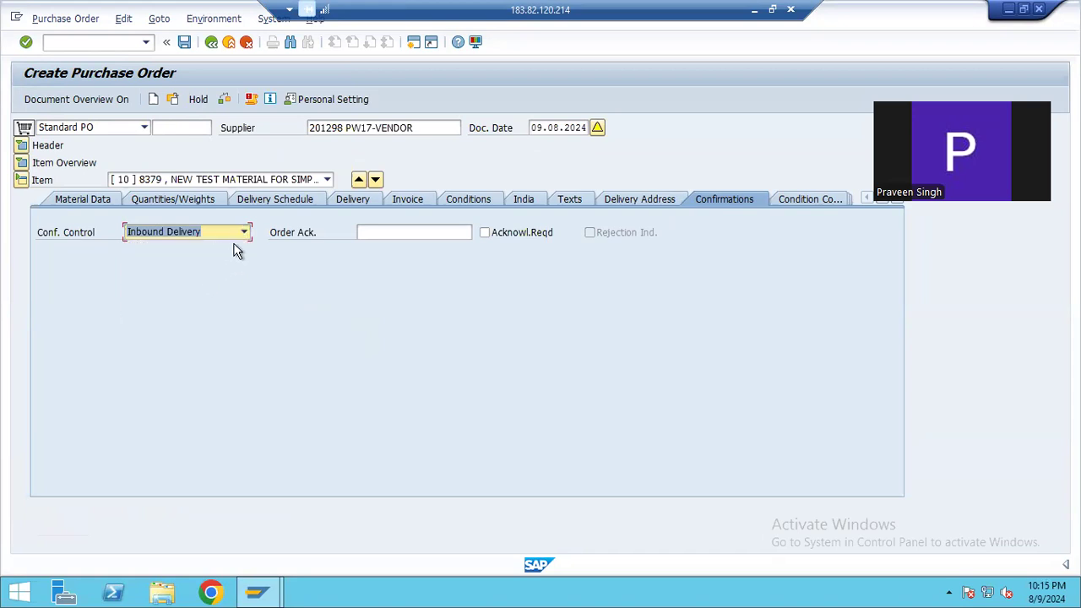
click(184, 41)
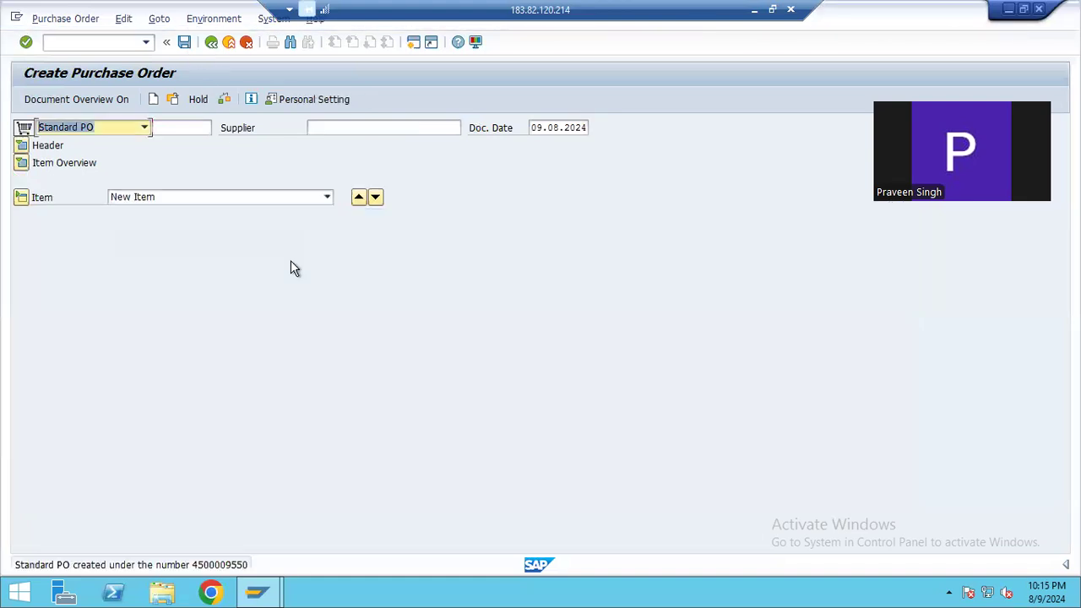
Select the purchase order number in the save message's details and leave purchase order creation
double_click(229, 566)
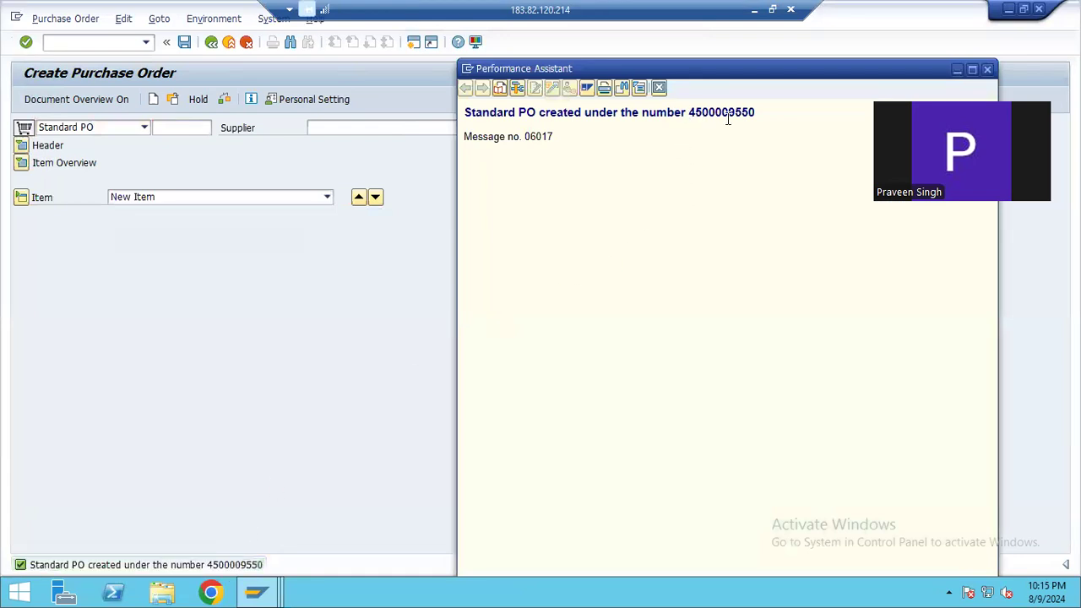
drag(755, 118, 684, 152)
click(804, 39)
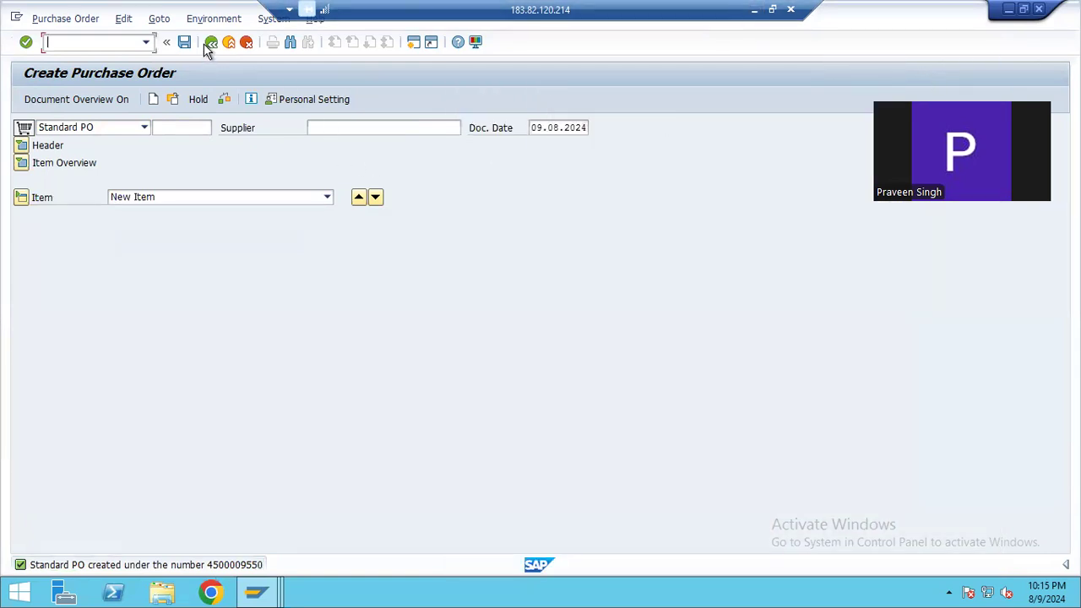
click(246, 41)
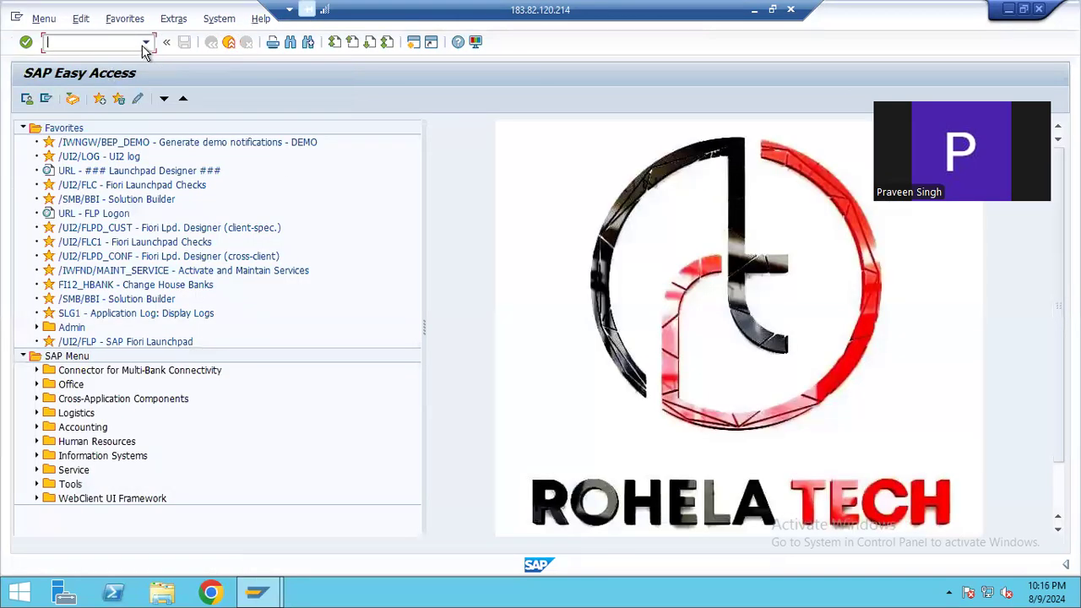
Switch to the Notepad notes and highlight the line about creating an inbound delivery with VL31N
click(756, 12)
click(653, 588)
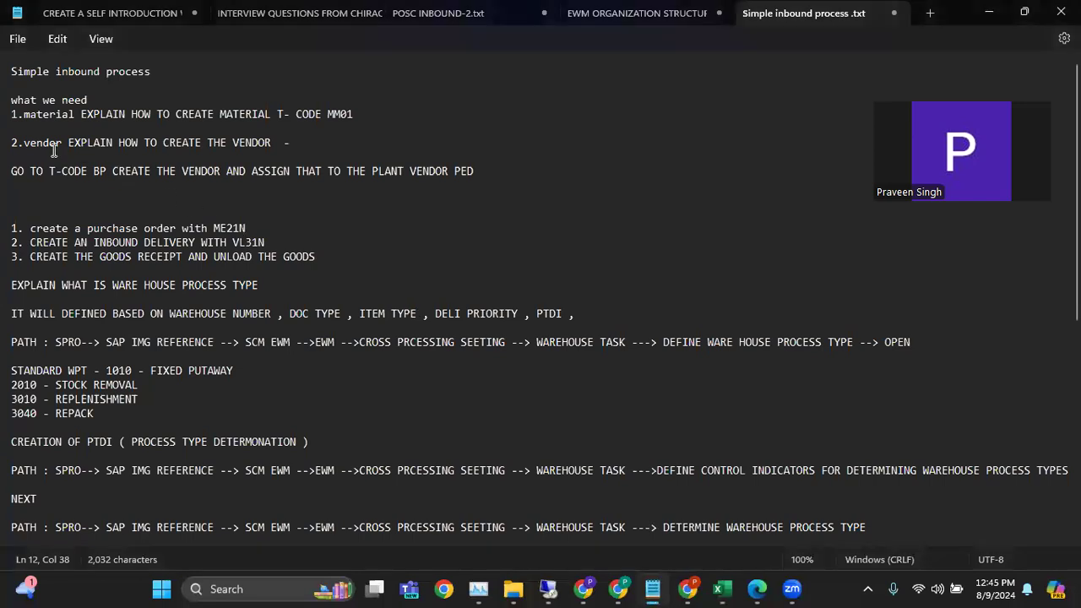
drag(29, 242, 272, 246)
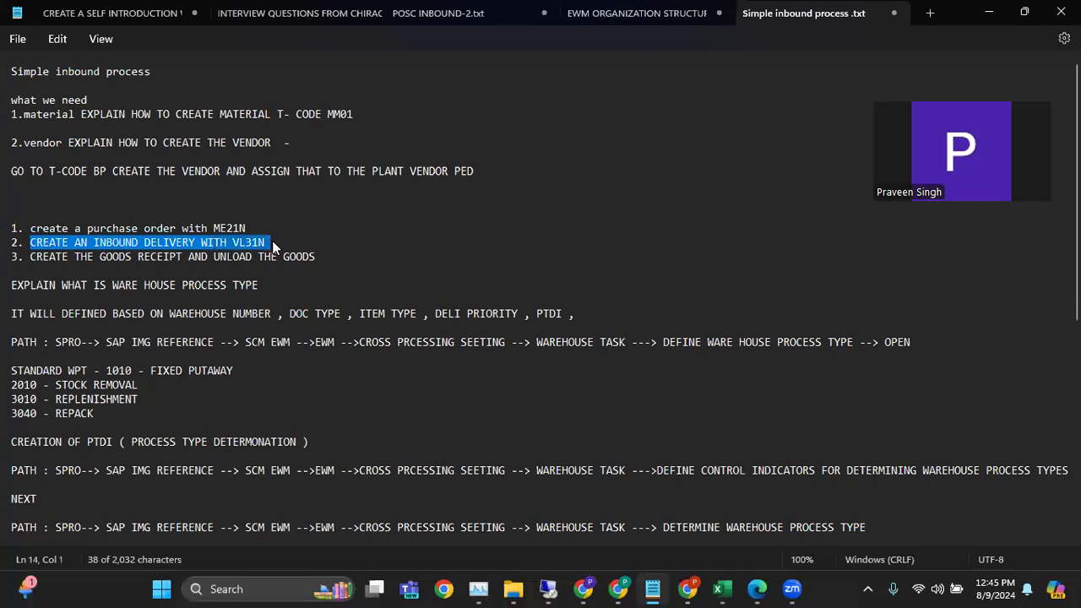
Switch back to SAP, start transaction VL31N, and save an inbound delivery for the prefilled supplier and purchase order
click(550, 591)
click(61, 40)
text(VL31N)
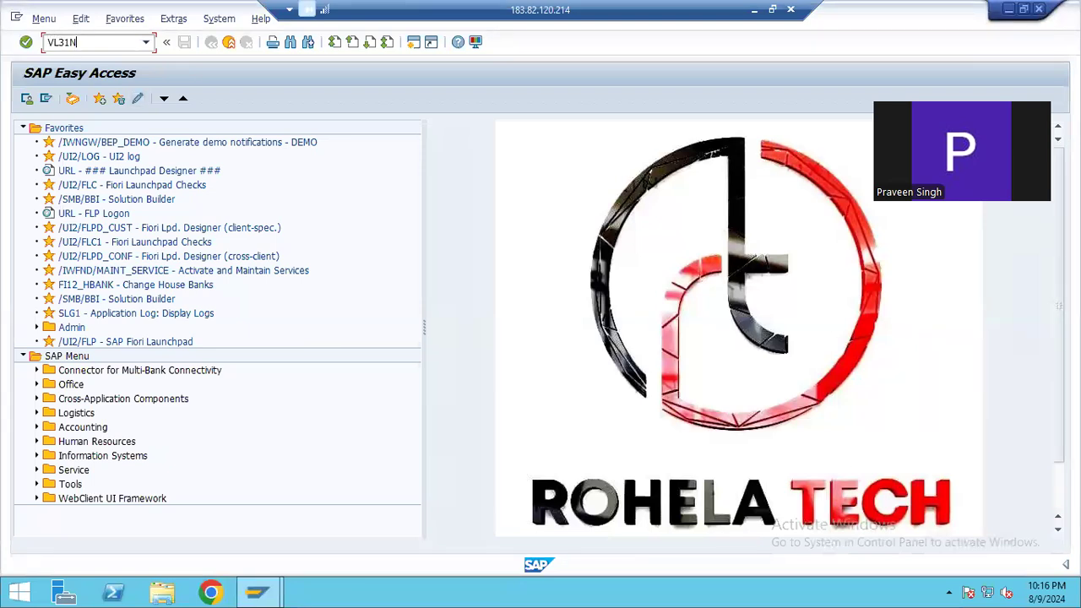
key(Return)
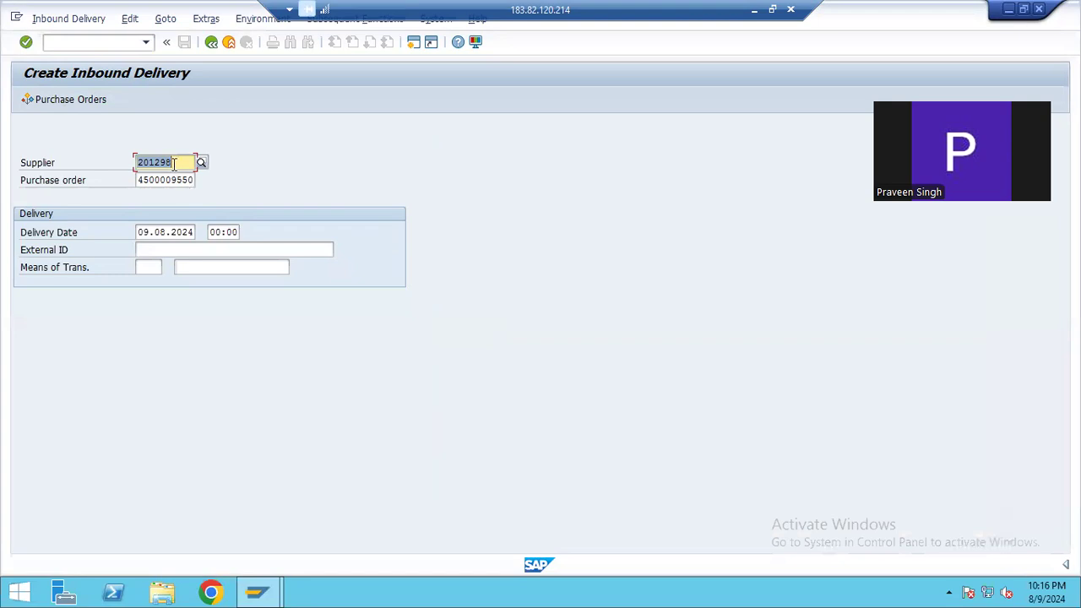
key(Return)
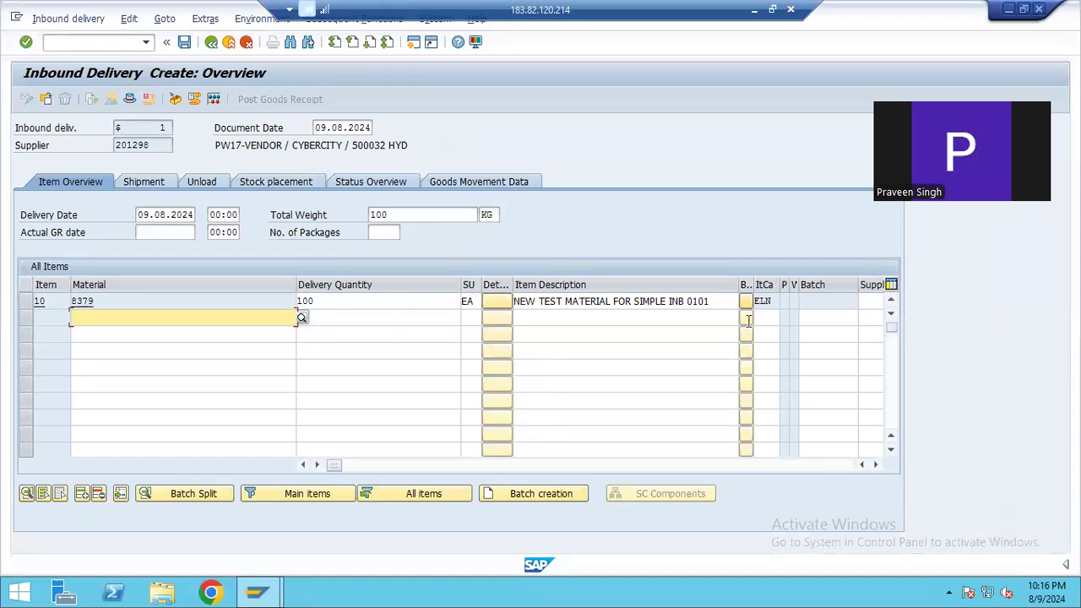
click(184, 41)
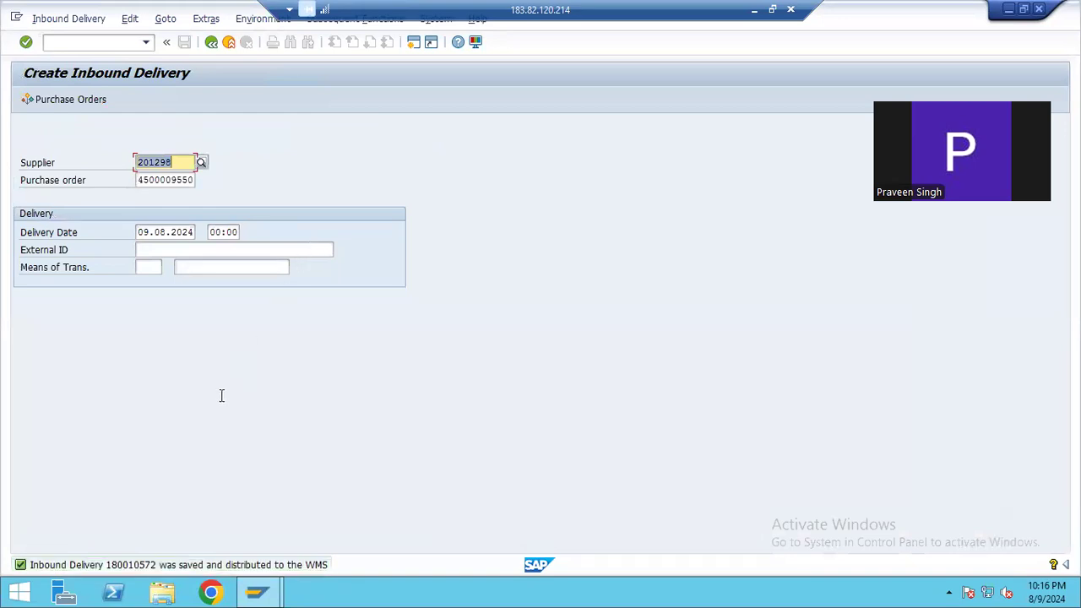
Open the details of the save message and select the inbound delivery number in its text
click(141, 564)
double_click(141, 564)
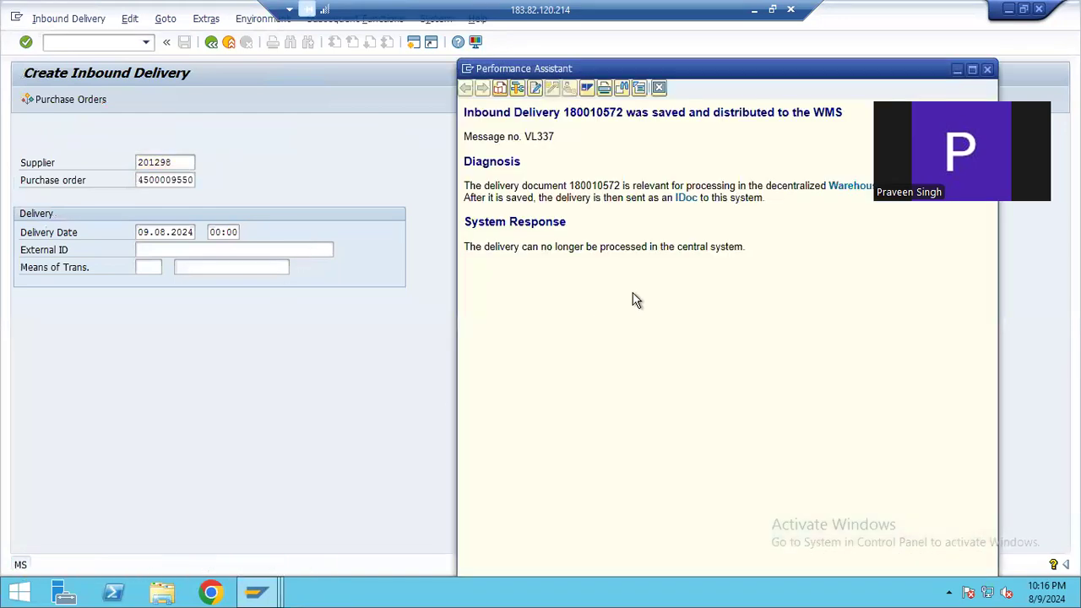
double_click(594, 112)
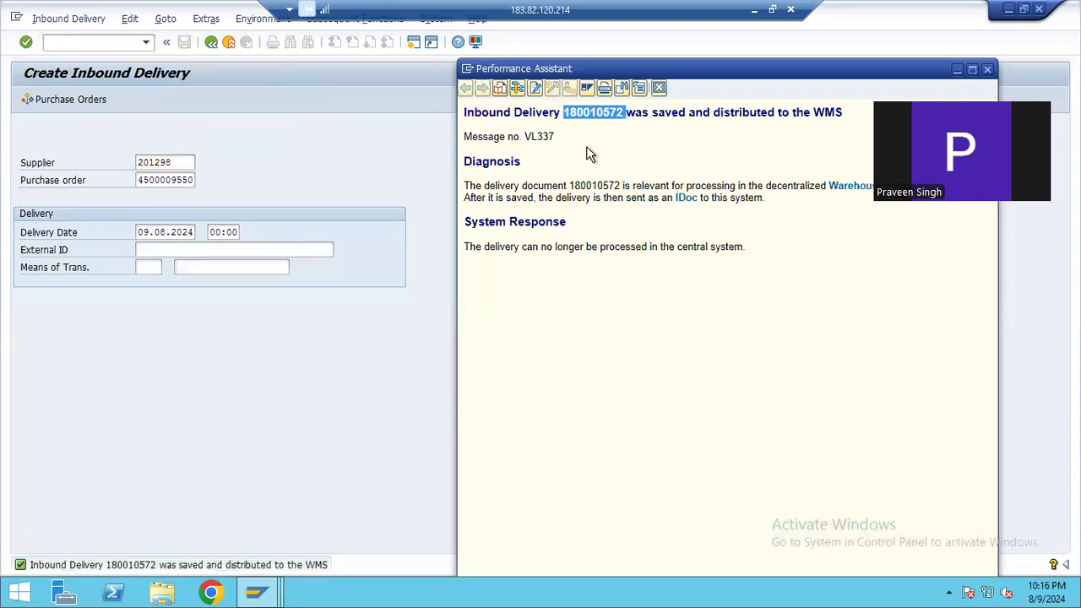
Switch to the Excel training workbook and look through the COMPANY DETAILS sheet
click(754, 9)
click(722, 588)
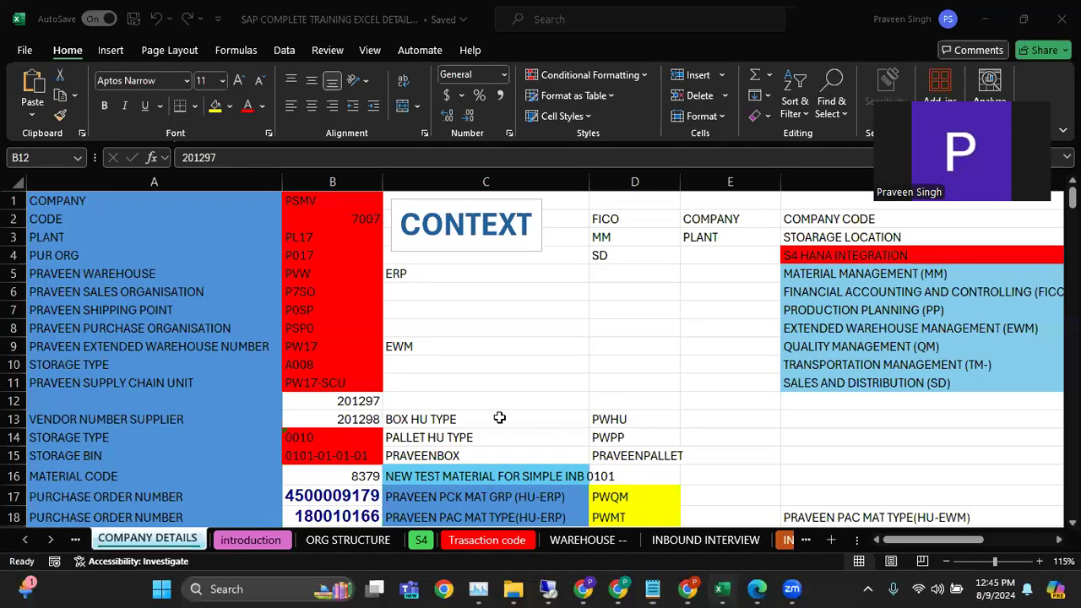
scroll(807, 441, down, 4)
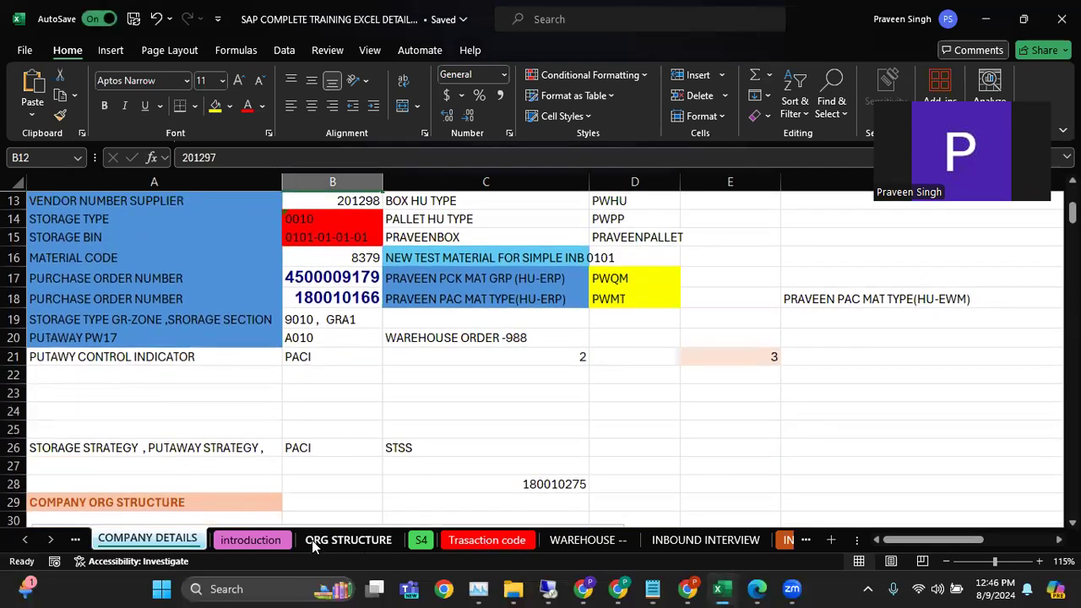
Switch to the Notepad notes and append a dash and the inbound delivery number to the VL31N line
click(652, 589)
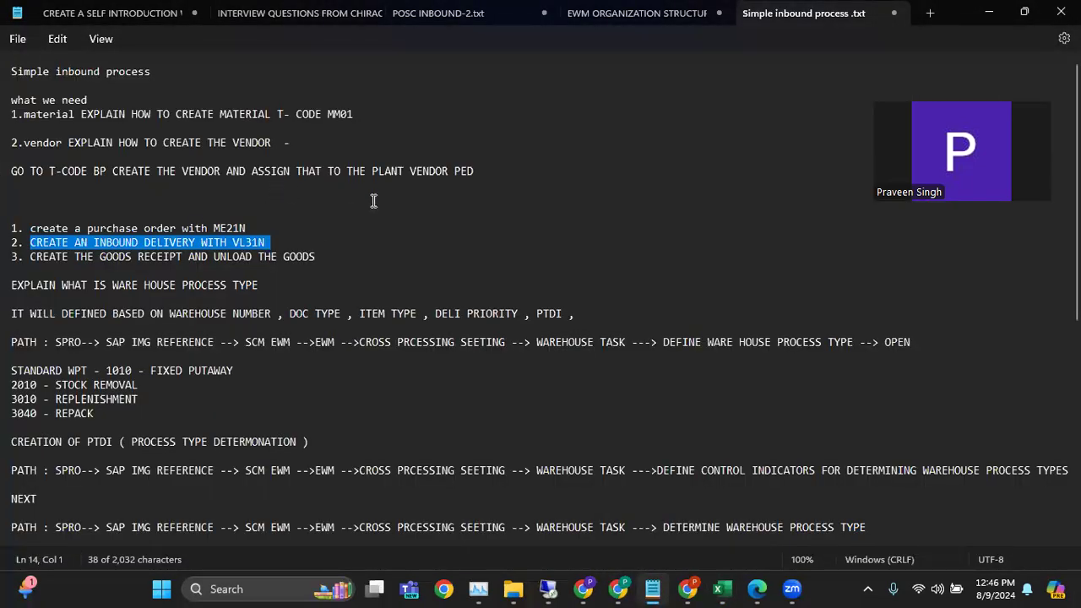
click(318, 240)
text(- 180010572)
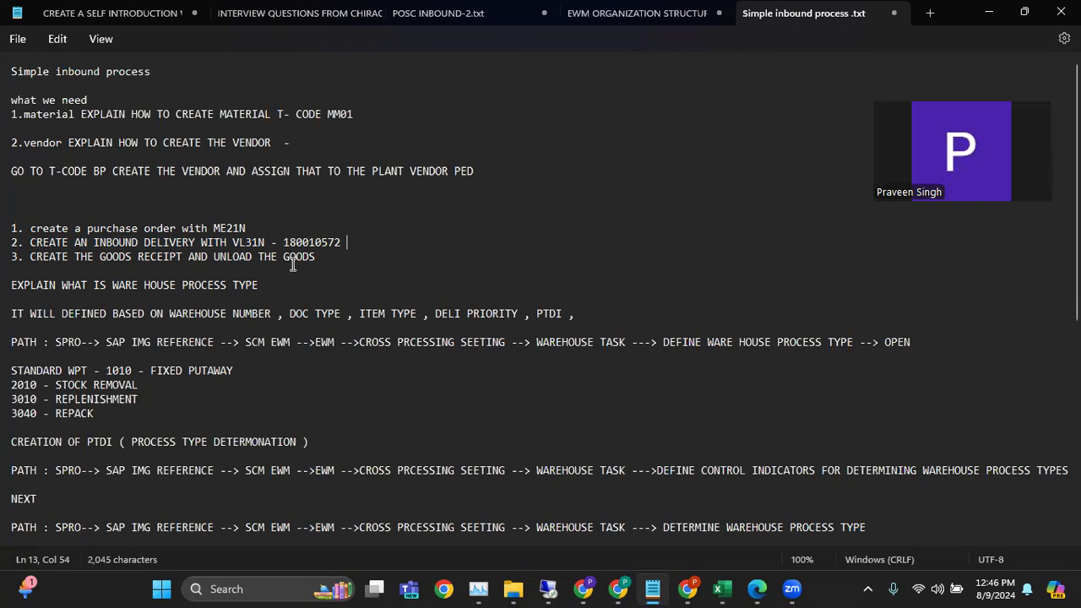
Examine the warehouse layout picture with its storage types and staging areas on the Excel workbook's WAREHOUSE sheet
click(722, 588)
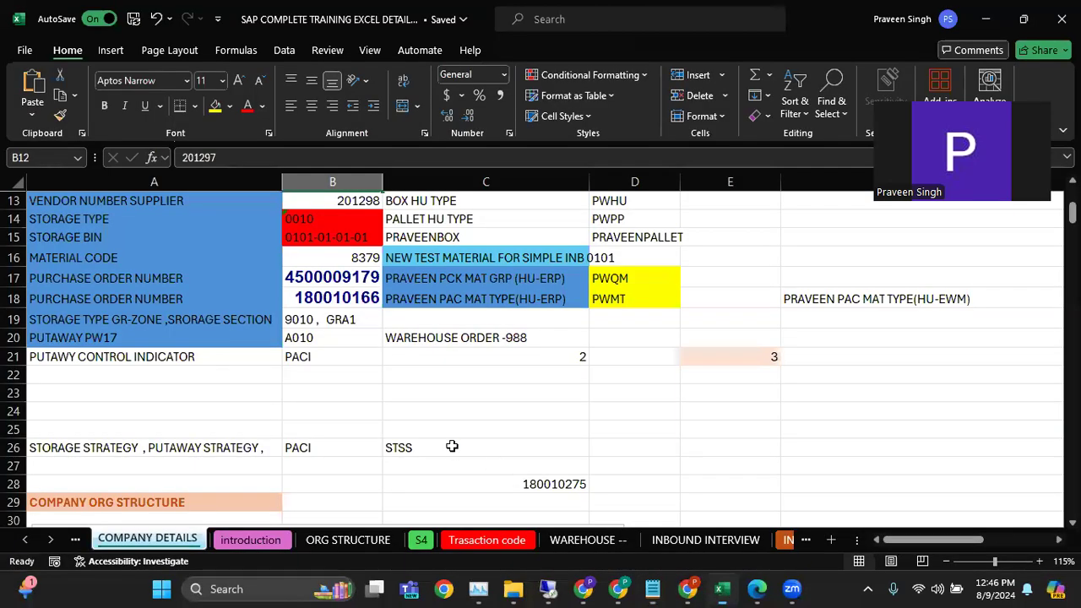
click(583, 539)
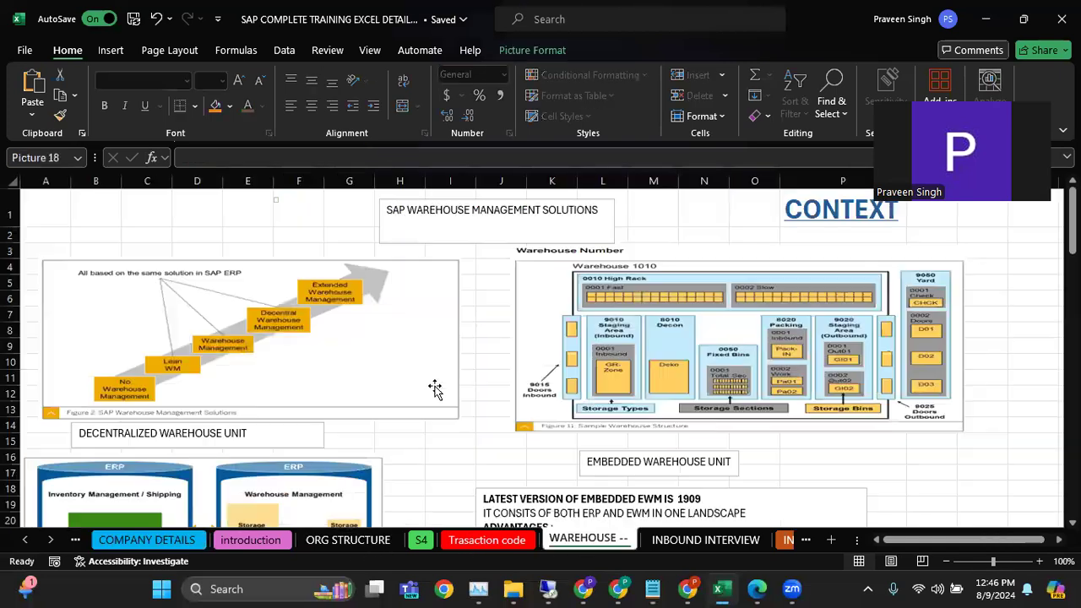
scroll(435, 388, down, 13)
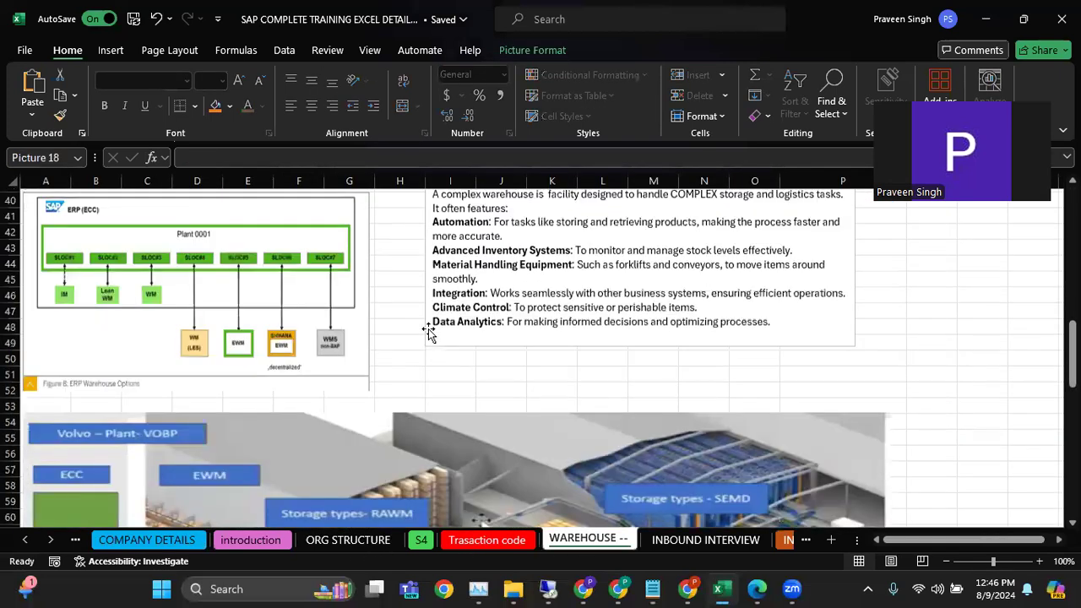
scroll(428, 332, down, 7)
scroll(483, 324, up, 3)
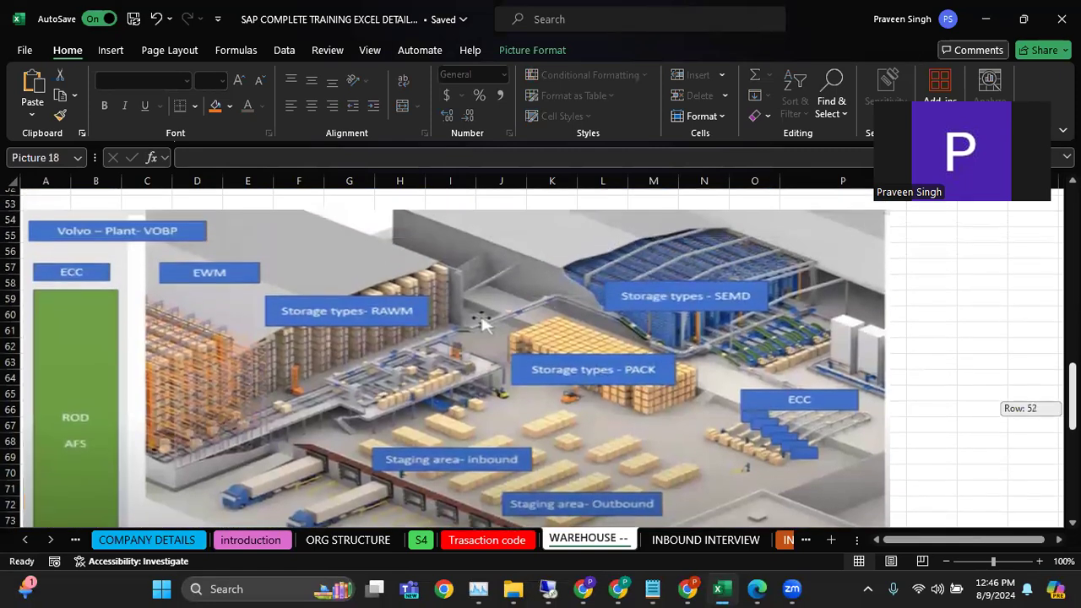
scroll(748, 446, down, 1)
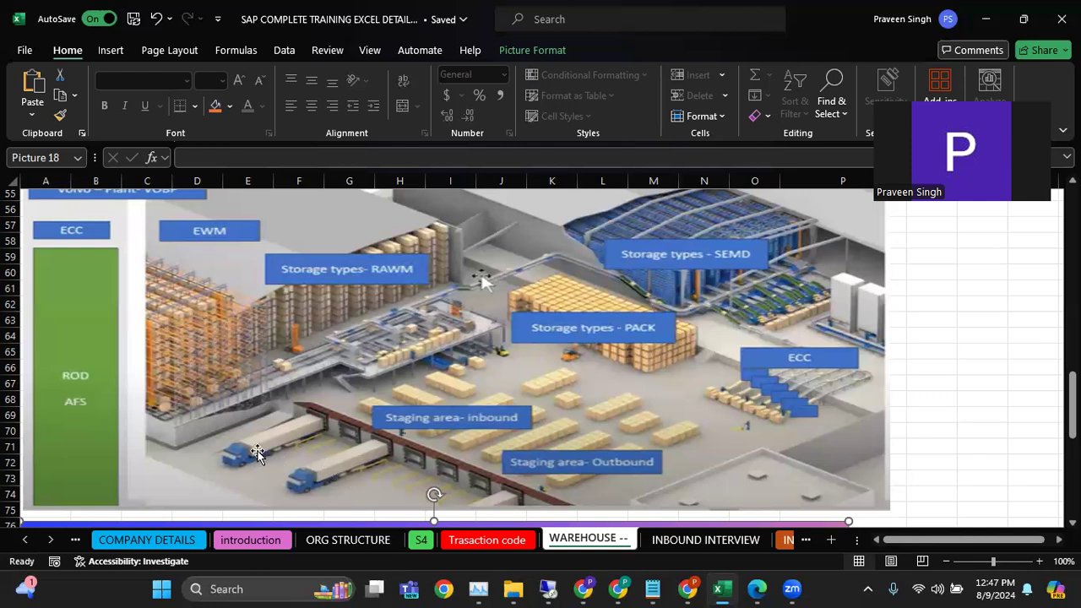
click(333, 429)
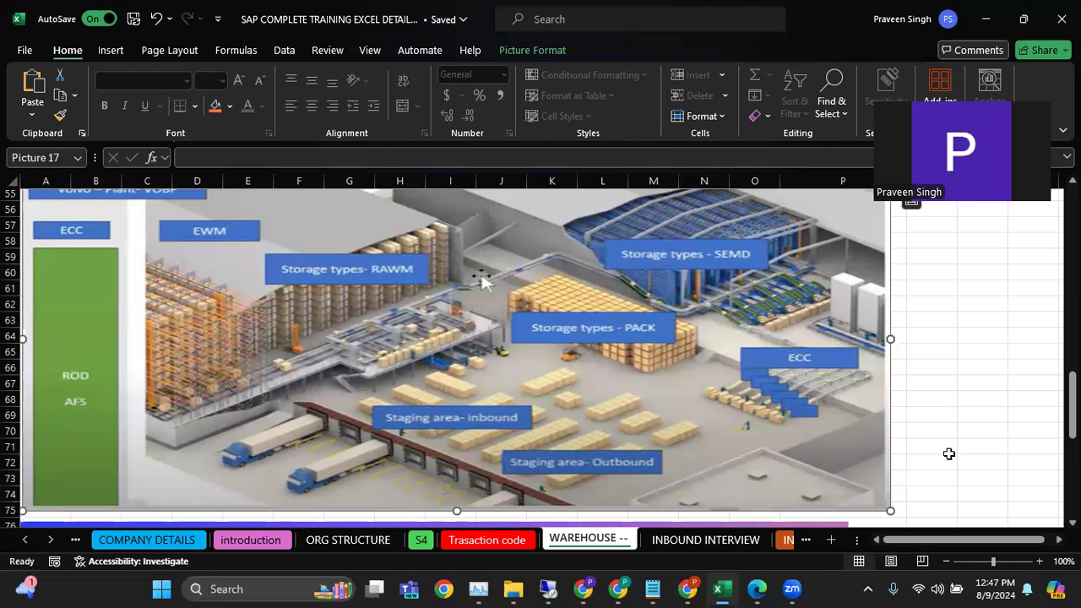
scroll(456, 355, down, 1)
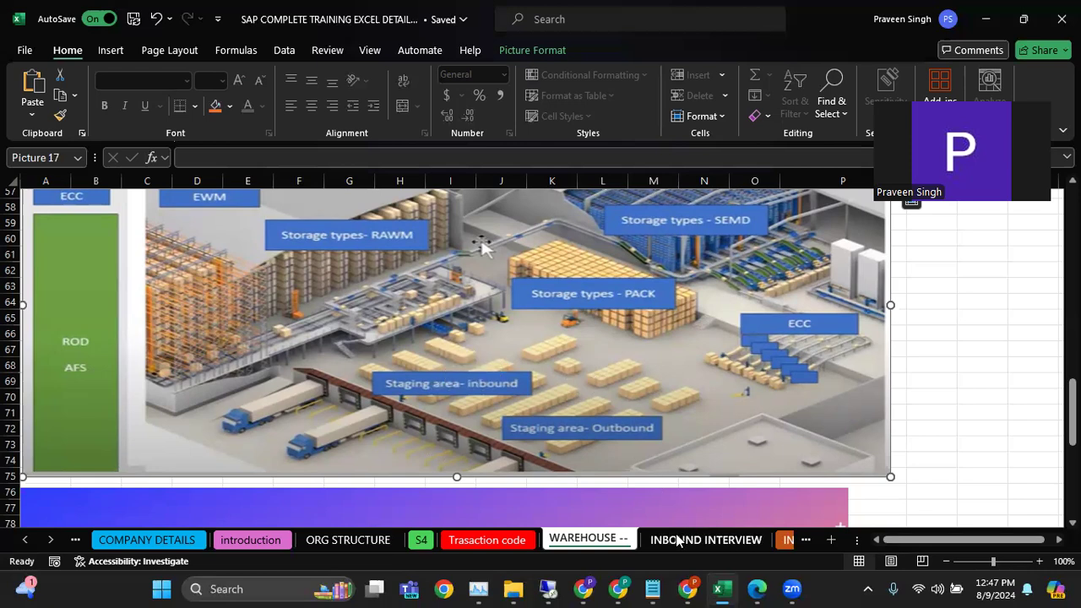
Switch to the Notepad notes and select the inbound delivery number on the VL31N line
click(651, 588)
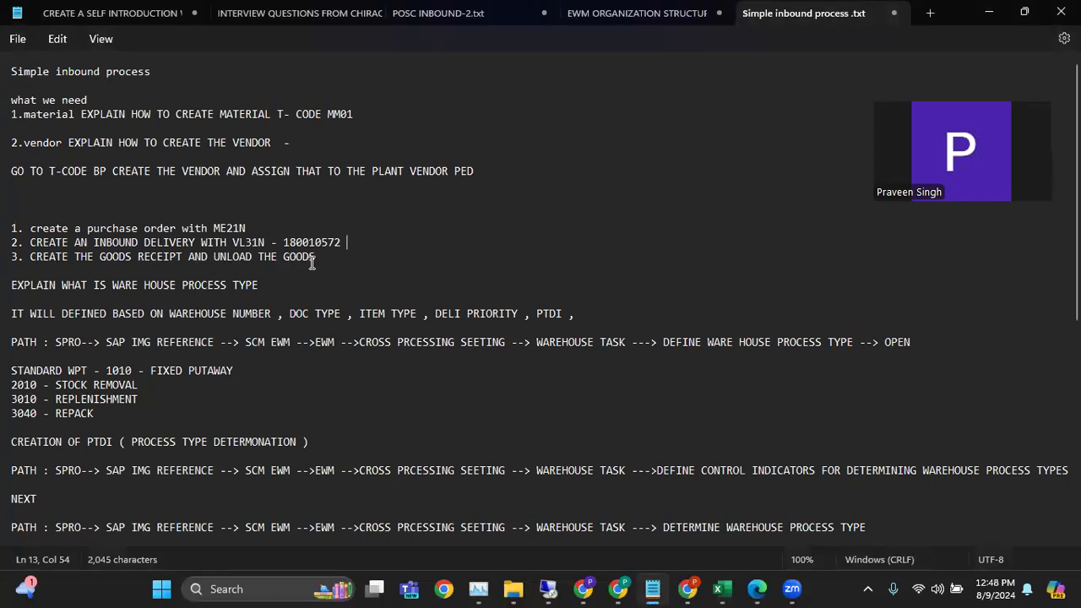
double_click(323, 234)
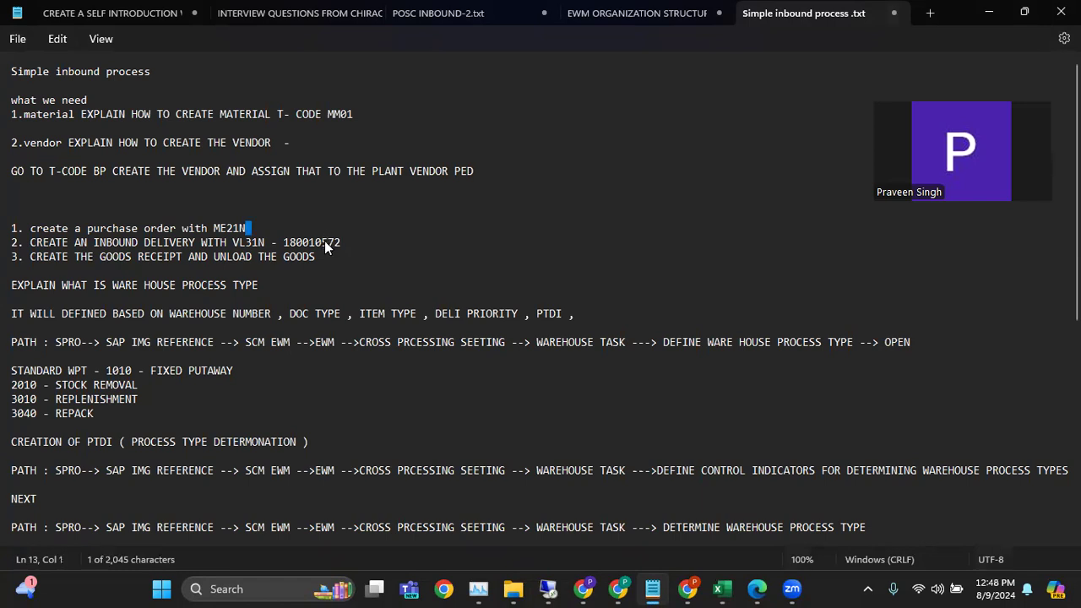
double_click(324, 243)
key(ctrl+c)
Switch to the SAP remote session, close the message details and leave the Create Inbound Delivery transaction
click(548, 589)
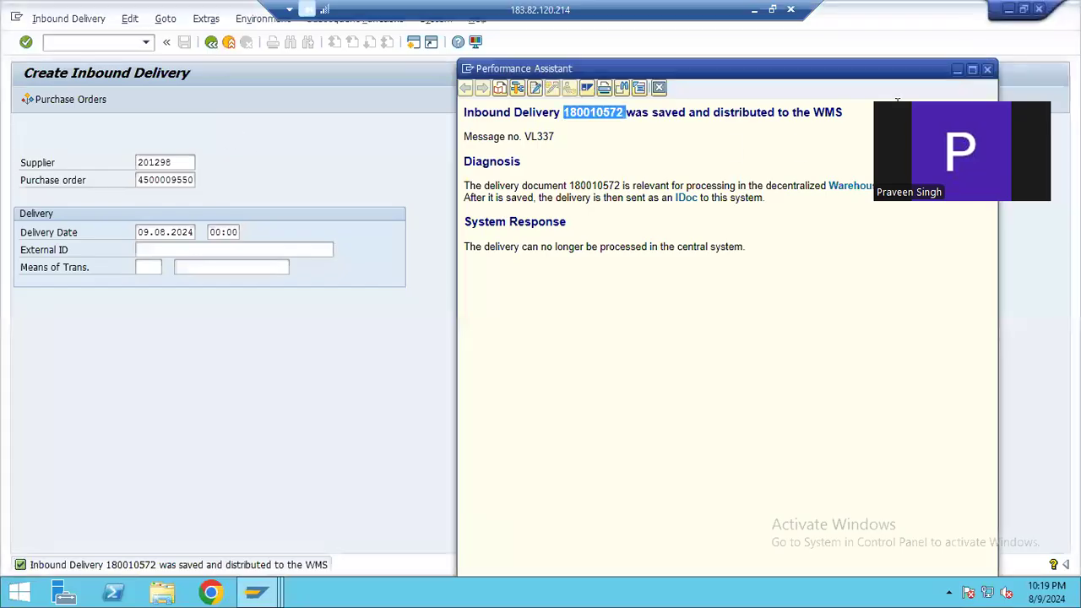
click(987, 69)
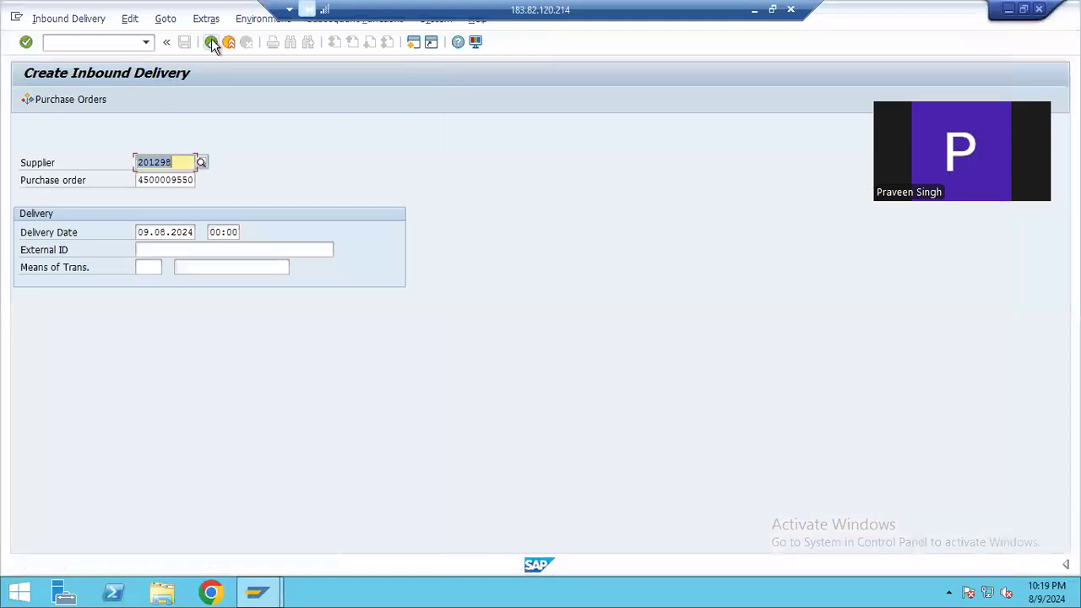
click(212, 42)
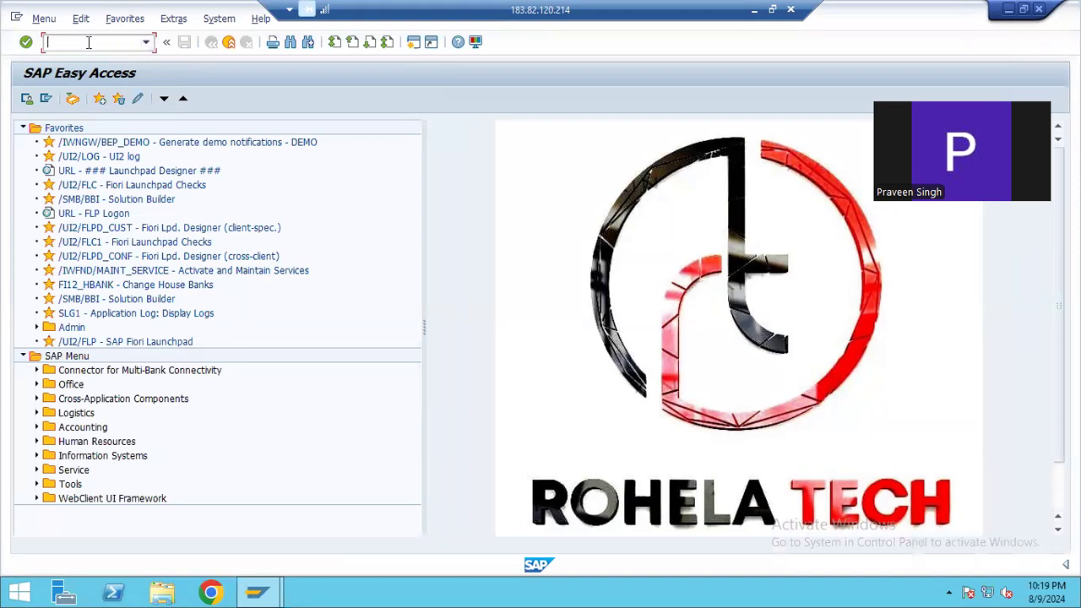
Run transaction /N/SCWM/PRDI to open Maintain Inbound Delivery and dismiss the displayed log
text(/N/SCWM/PRD1)
key(Return)
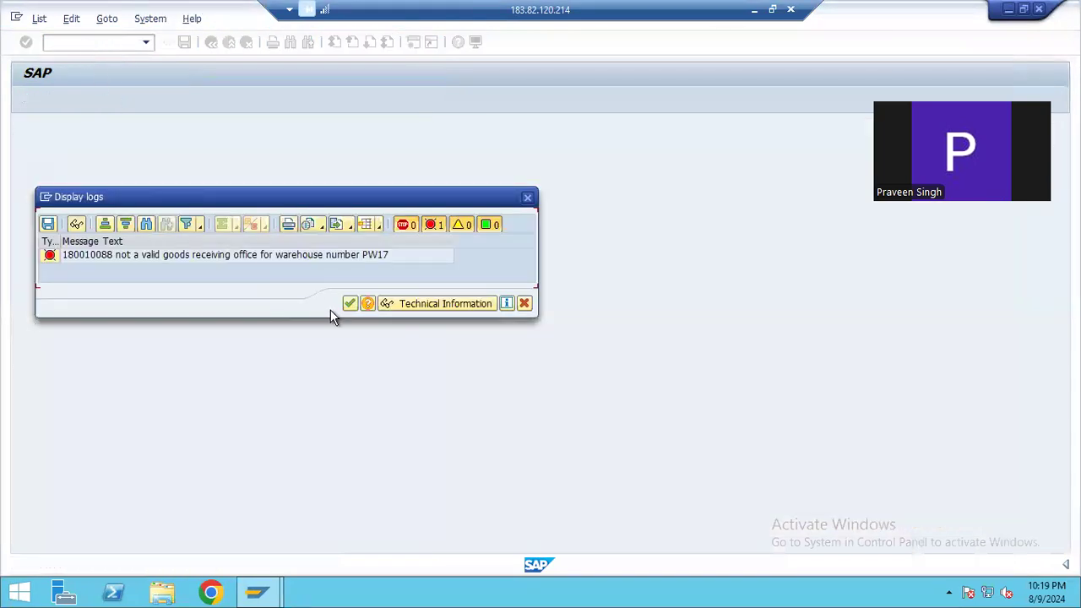
click(350, 304)
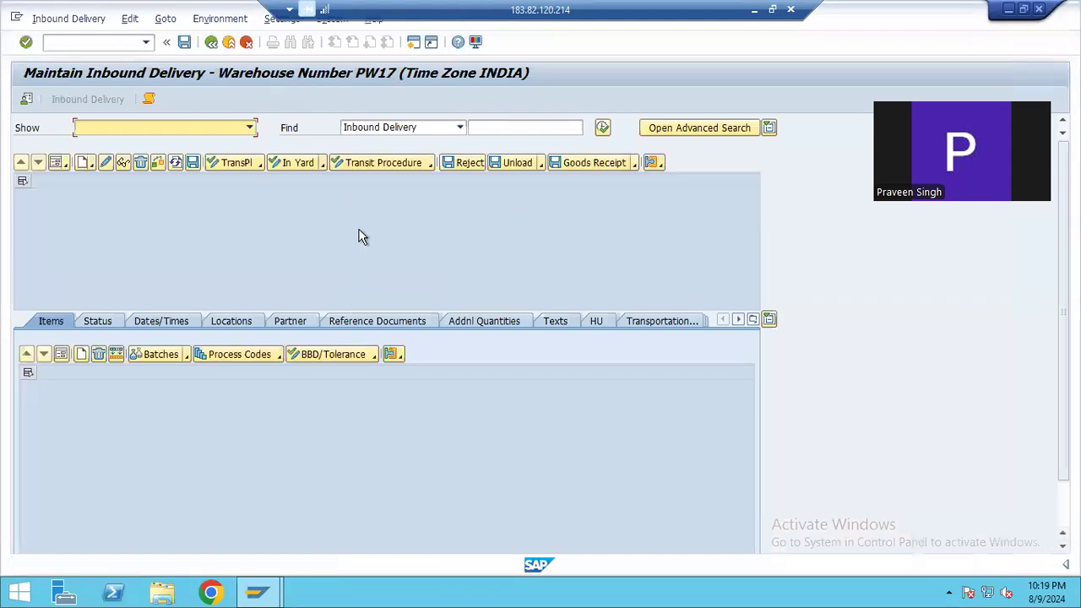
Switch to the Notepad notes and insert a blank line below the goods receipt and unloading line
click(752, 12)
click(326, 256)
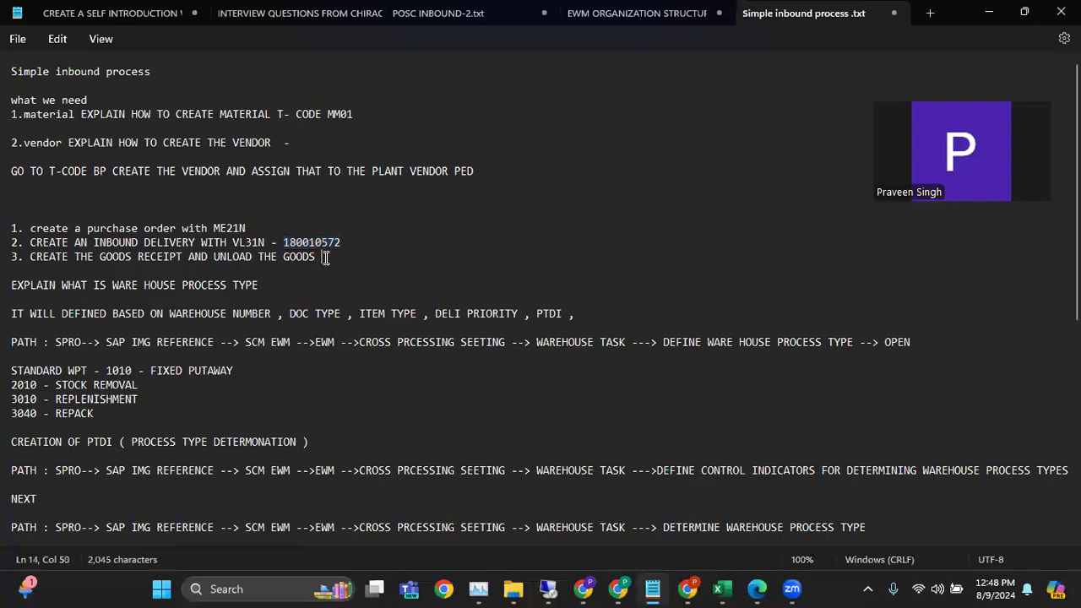
key(Return)
text(4)
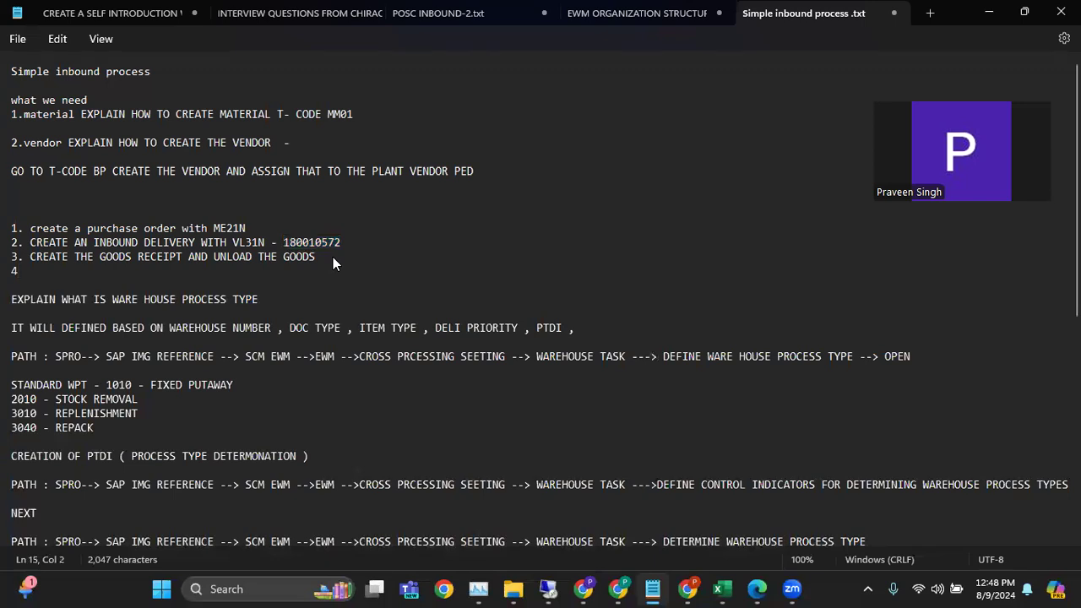
key(BackSpace)
Append "BY GOING TO WAREHOUSE WITH T-CODE /N/SCWM/PRDI" to the goods receipt and unloading line
click(331, 256)
text(BY GO)
text(TO WAREHOU)
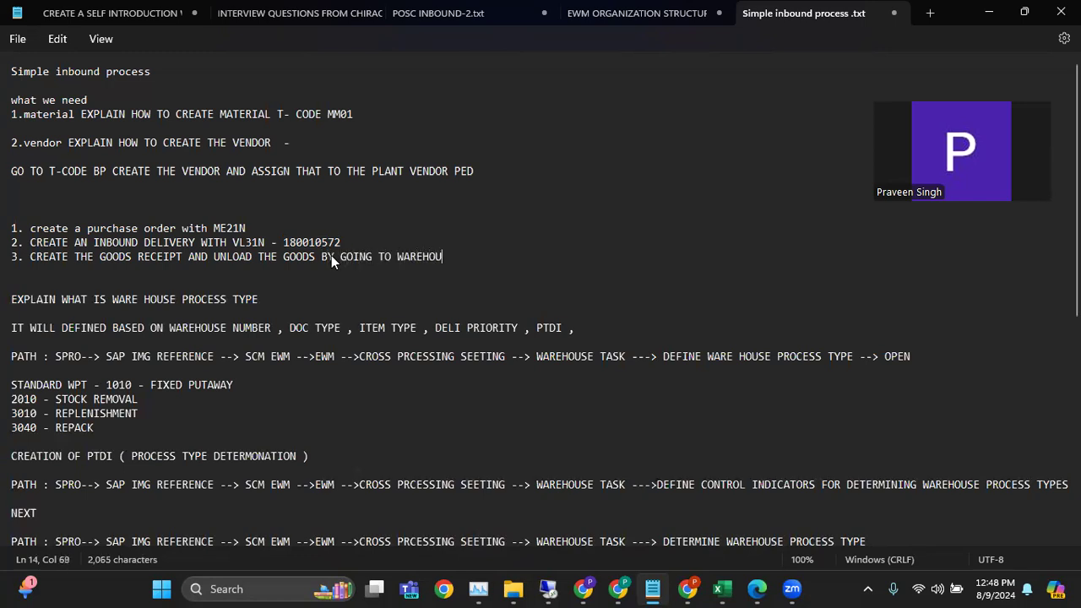
text(SE WIT)
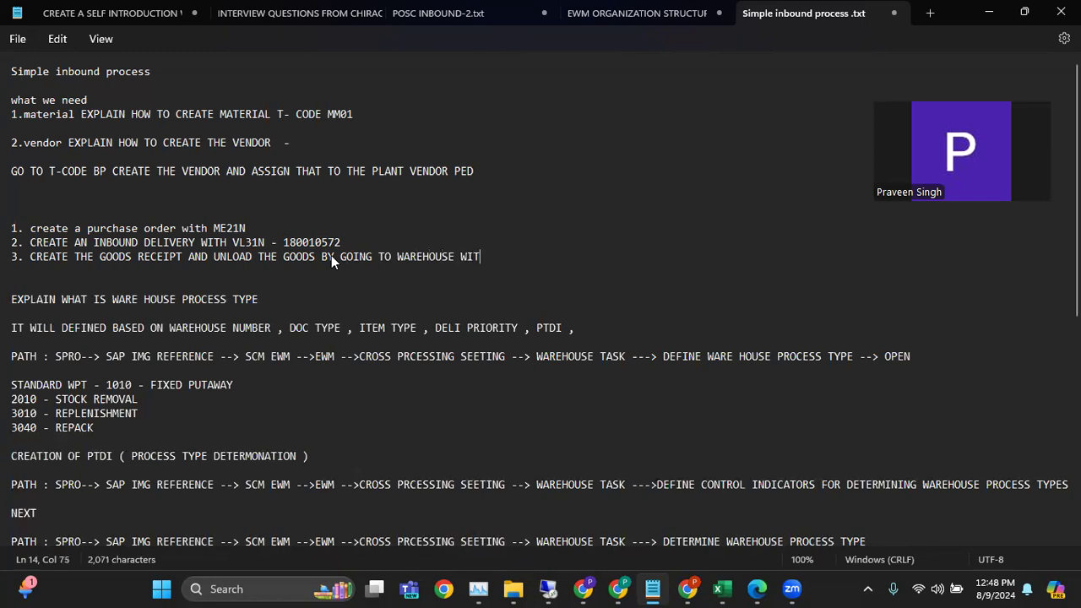
text(H T-CODE )
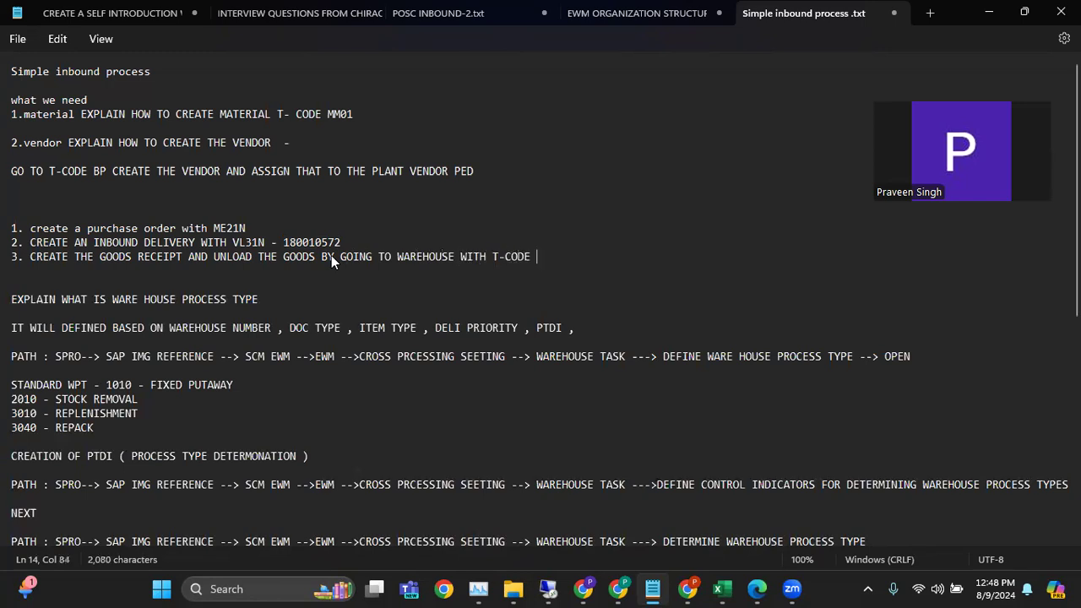
text(/N/SCWM/PRDI)
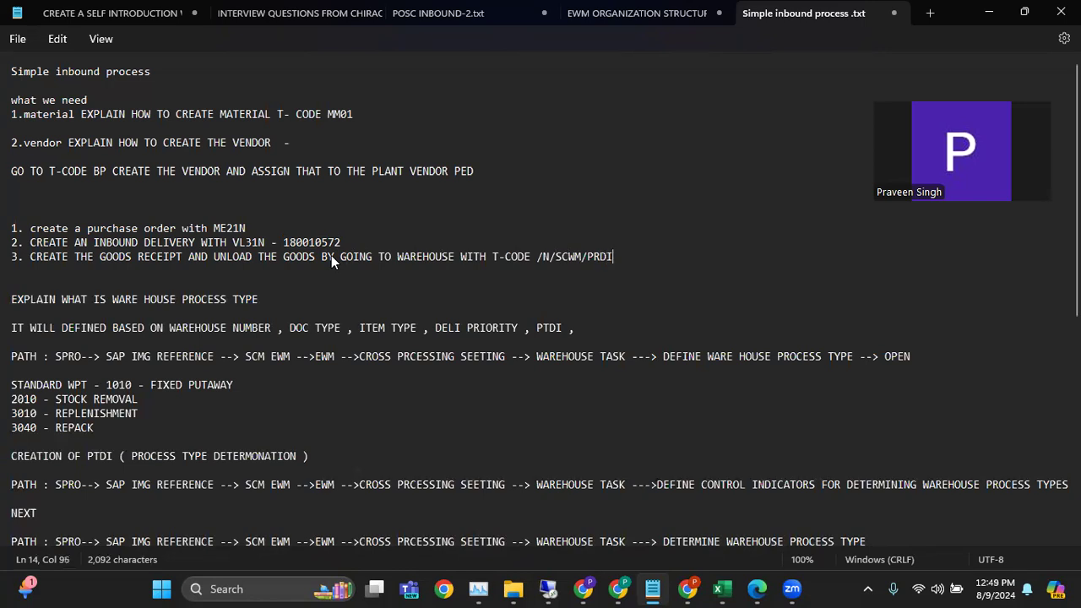
Switch to the SAP remote session and find the inbound delivery by its copied number
click(548, 589)
click(500, 126)
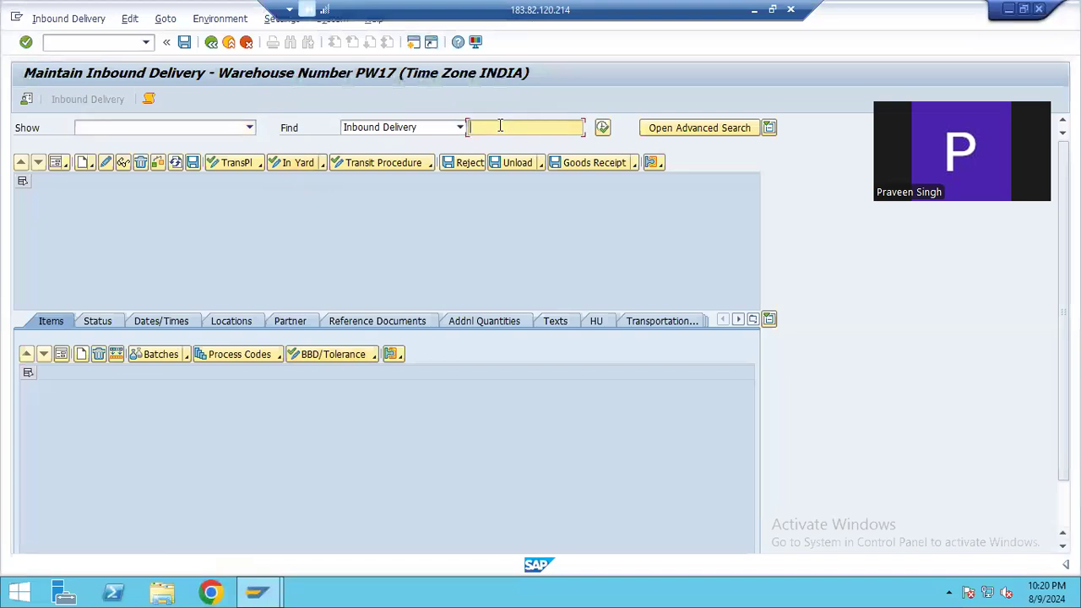
key(ctrl+v)
click(602, 128)
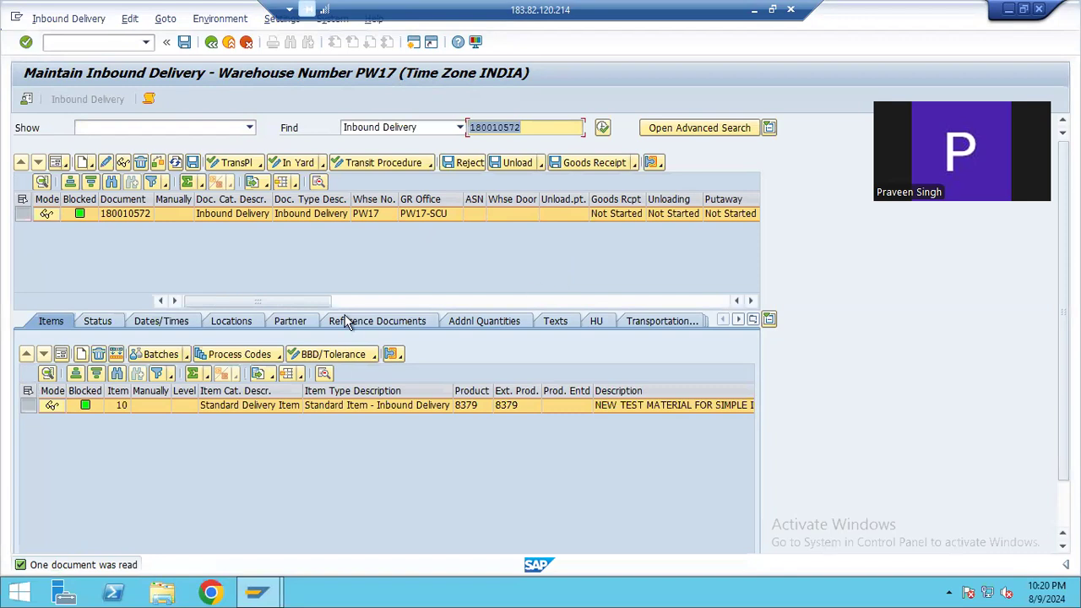
Select the found delivery's header row, post its unloading and post its goods receipt
drag(288, 301, 487, 244)
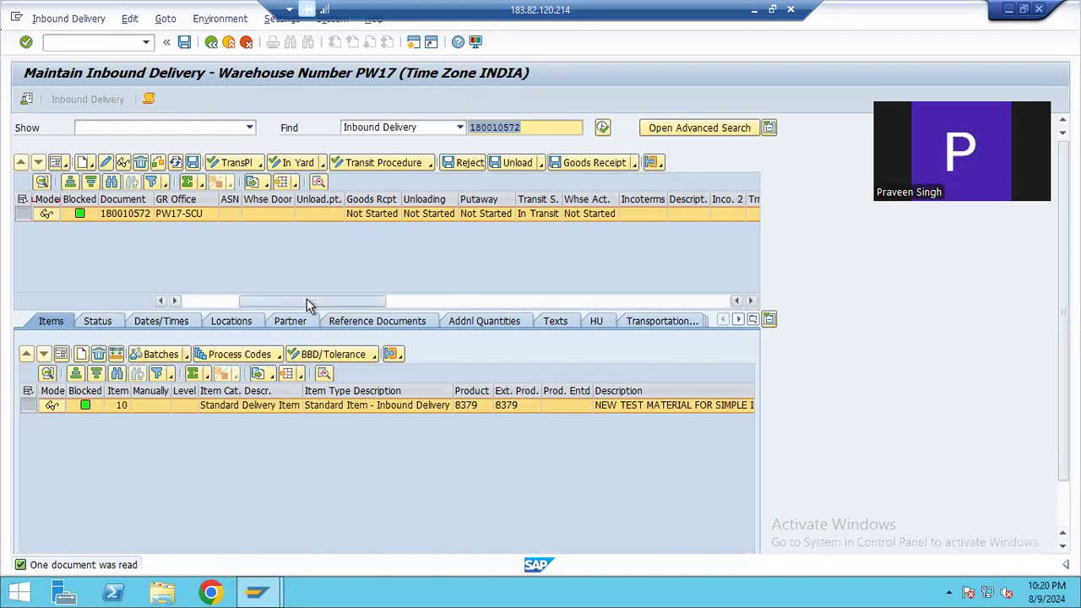
drag(309, 302, 253, 302)
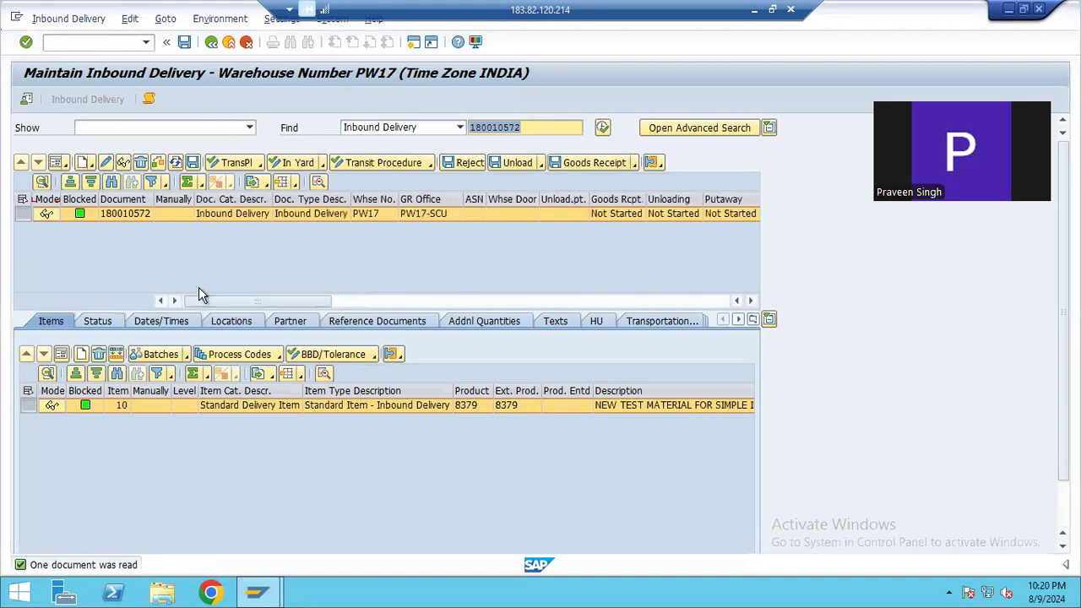
click(22, 217)
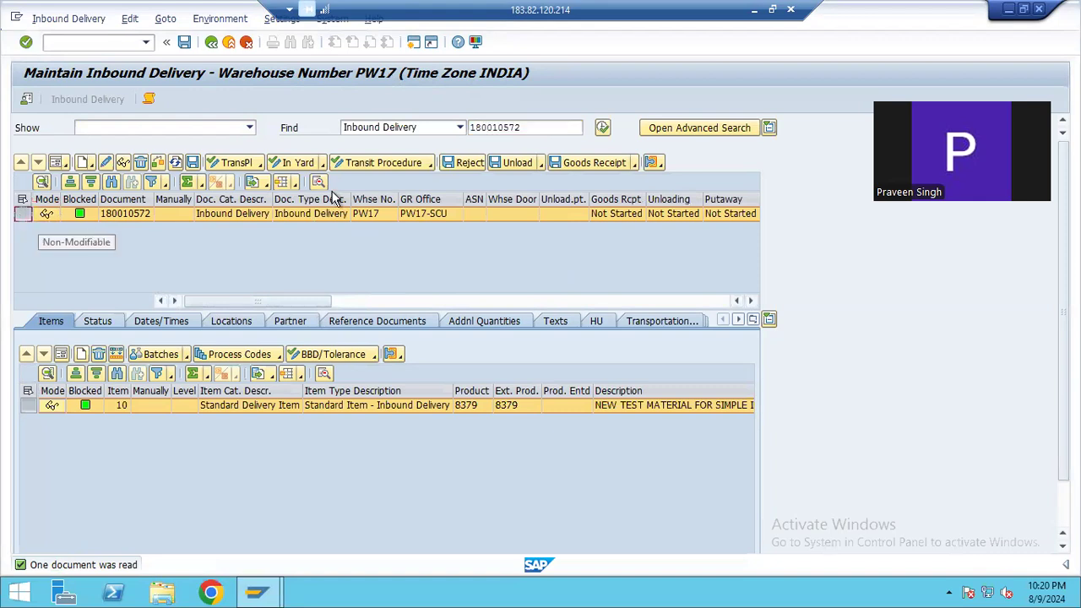
click(516, 163)
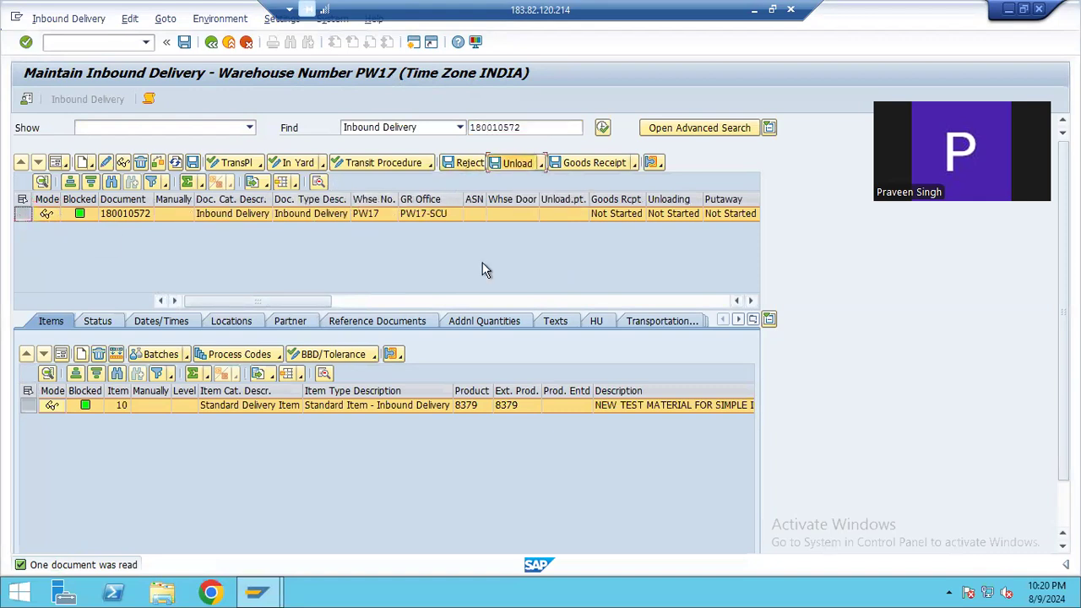
click(577, 163)
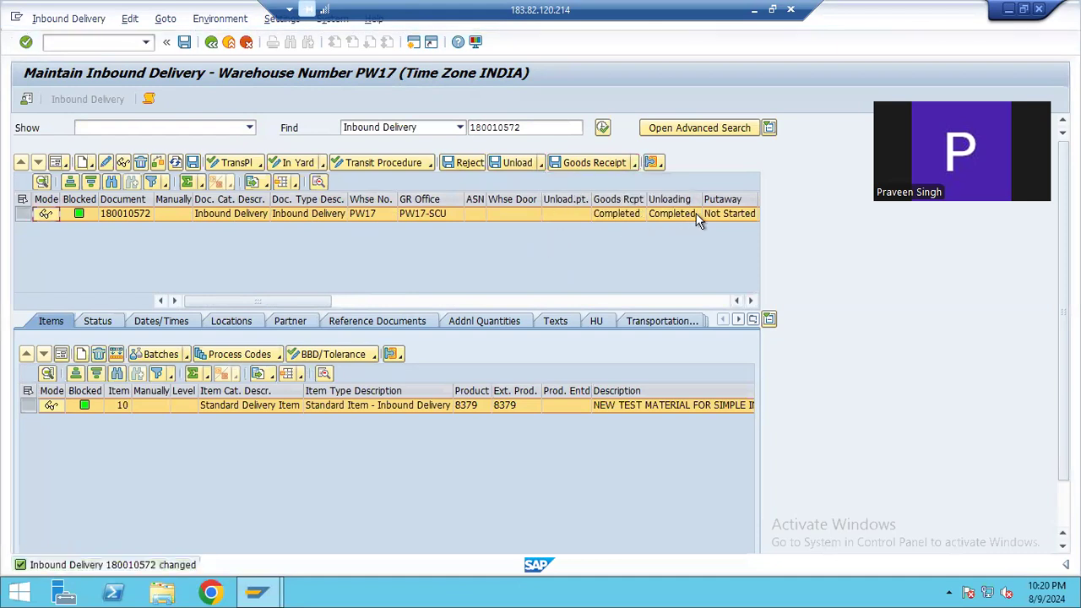
Switch to the Excel training workbook and open the WAREHOUSE PROCESS UNIT (WPT) link on the CONTEXT sheet
click(756, 10)
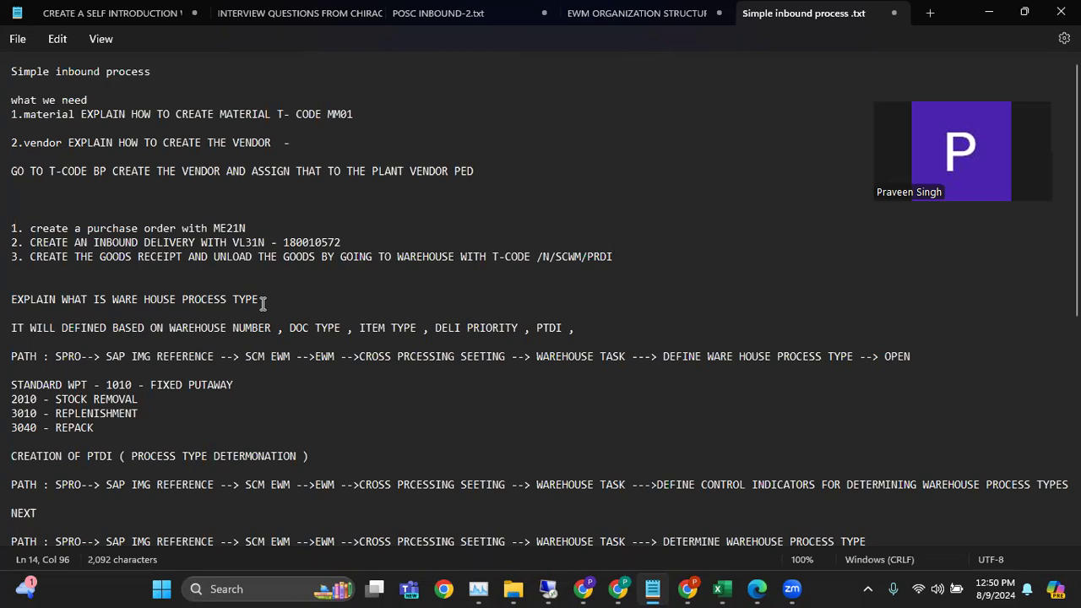
click(722, 588)
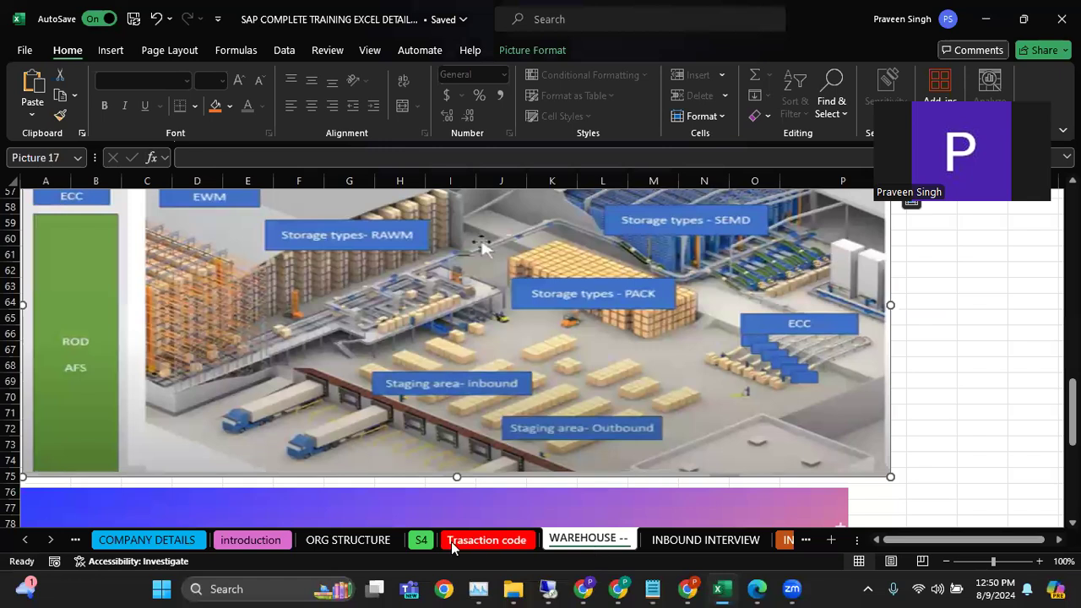
click(25, 540)
click(25, 541)
click(123, 539)
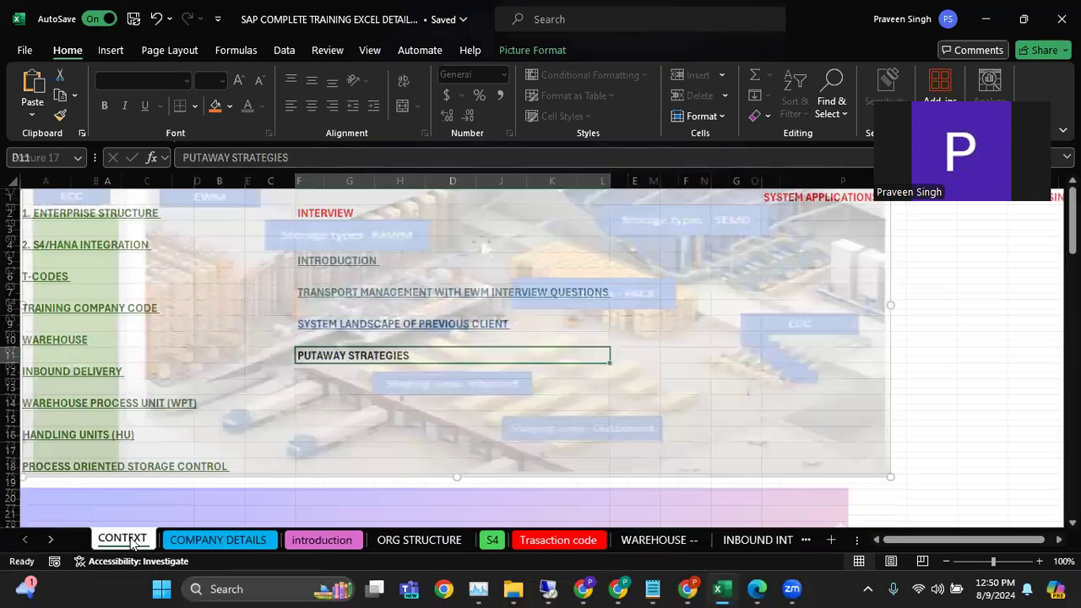
click(66, 405)
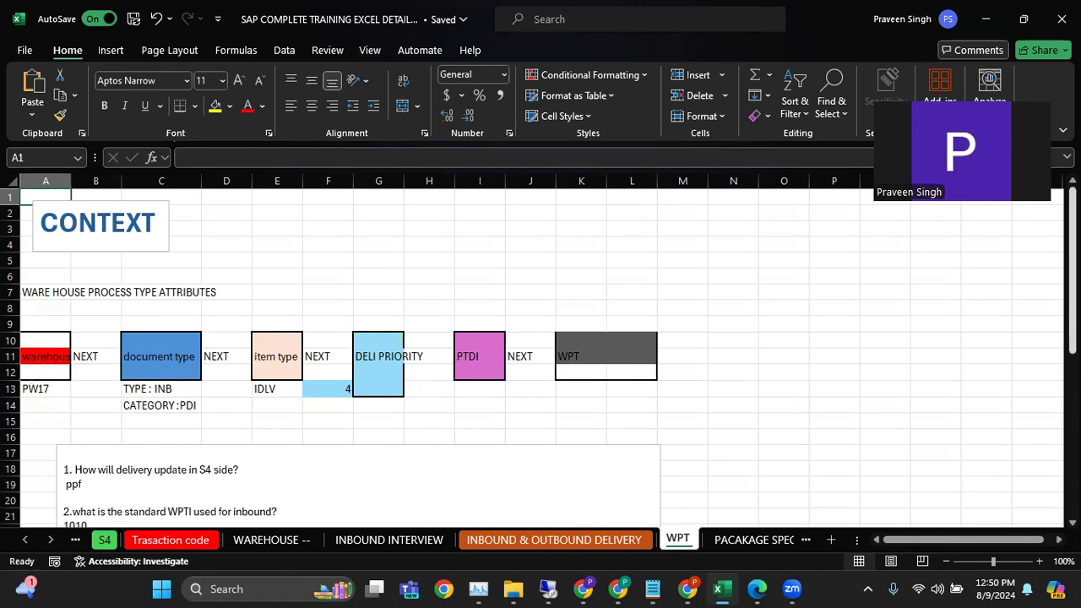
Read the WPT sheet's process type attributes and highlight the answer on how the WPTI is defined
scroll(260, 361, down, 2)
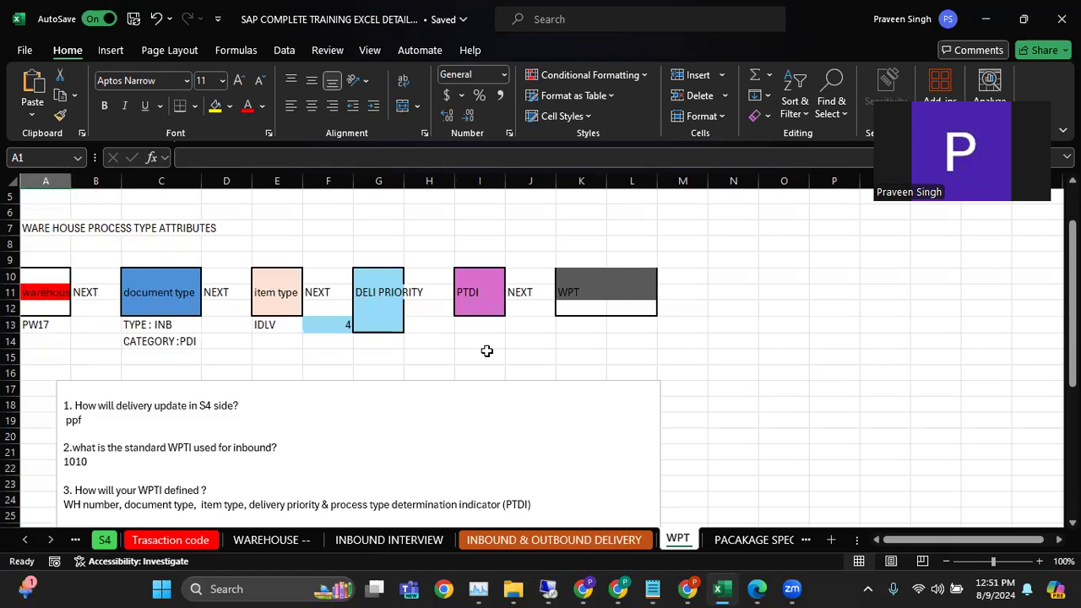
scroll(1017, 338, down, 2)
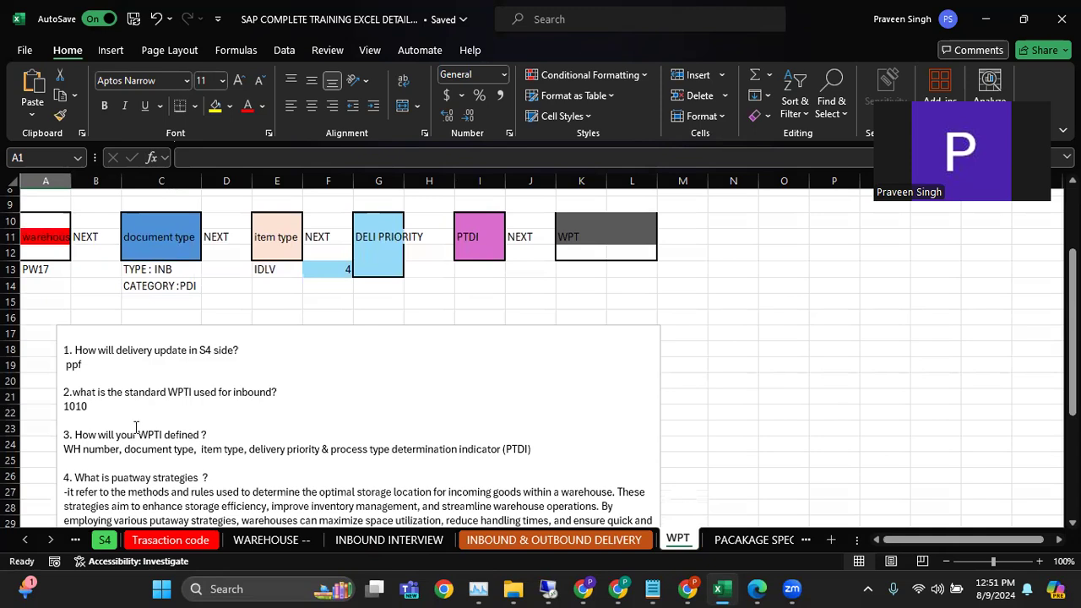
drag(64, 450, 517, 461)
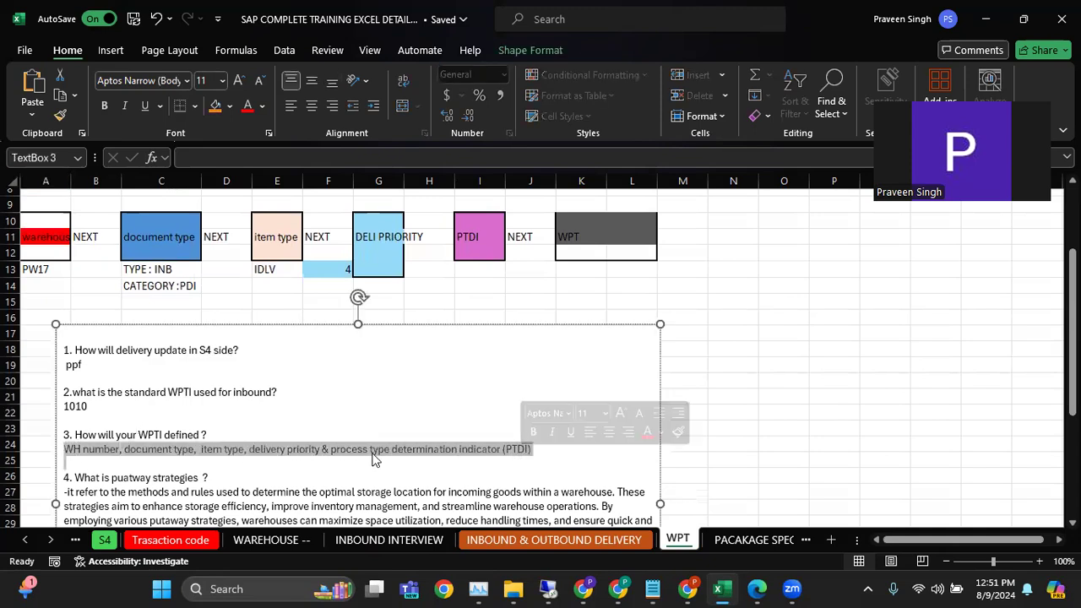
drag(1072, 353, 1073, 300)
Switch to the Notepad notes and highlight the SPRO path leading to Define Warehouse Process Type
click(652, 589)
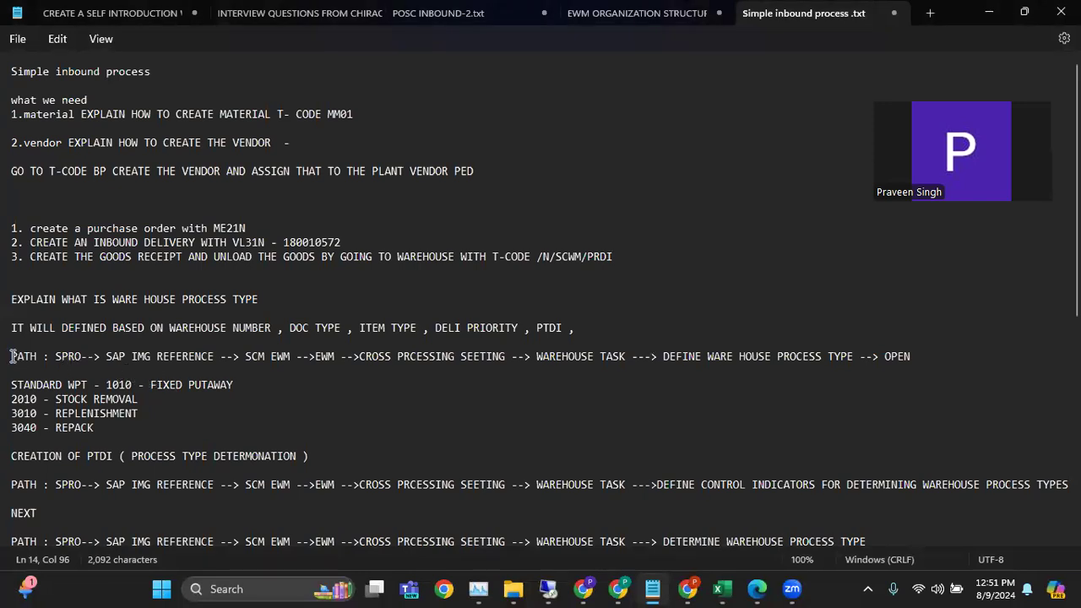
drag(54, 356, 853, 360)
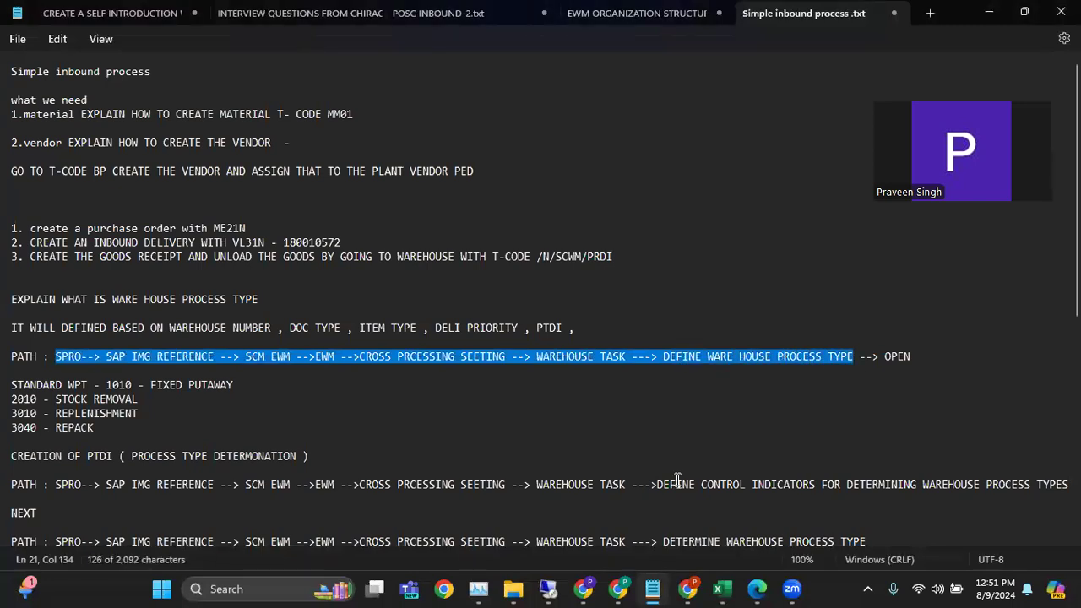
Switch to the SAP remote session, leave Maintain Inbound Delivery and run SPRO to display the SAP Reference IMG
click(553, 589)
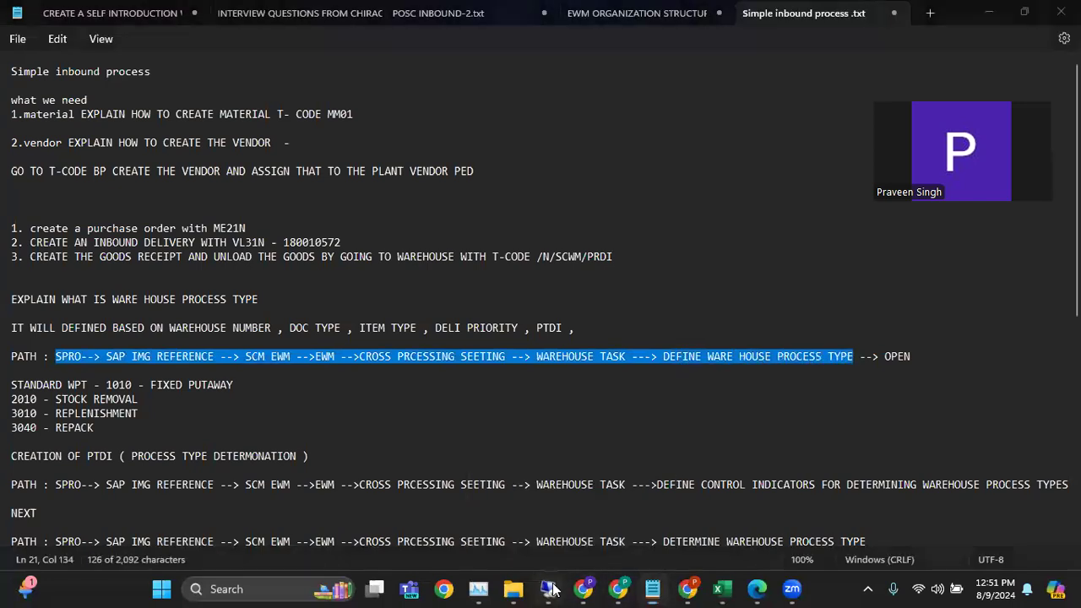
click(235, 43)
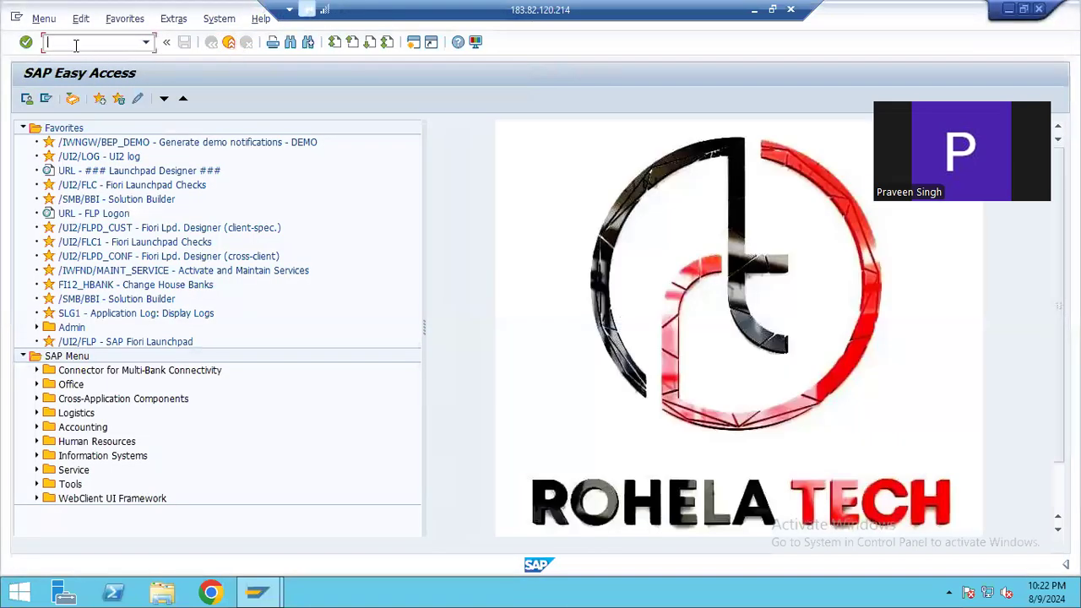
text(SPRO)
key(Return)
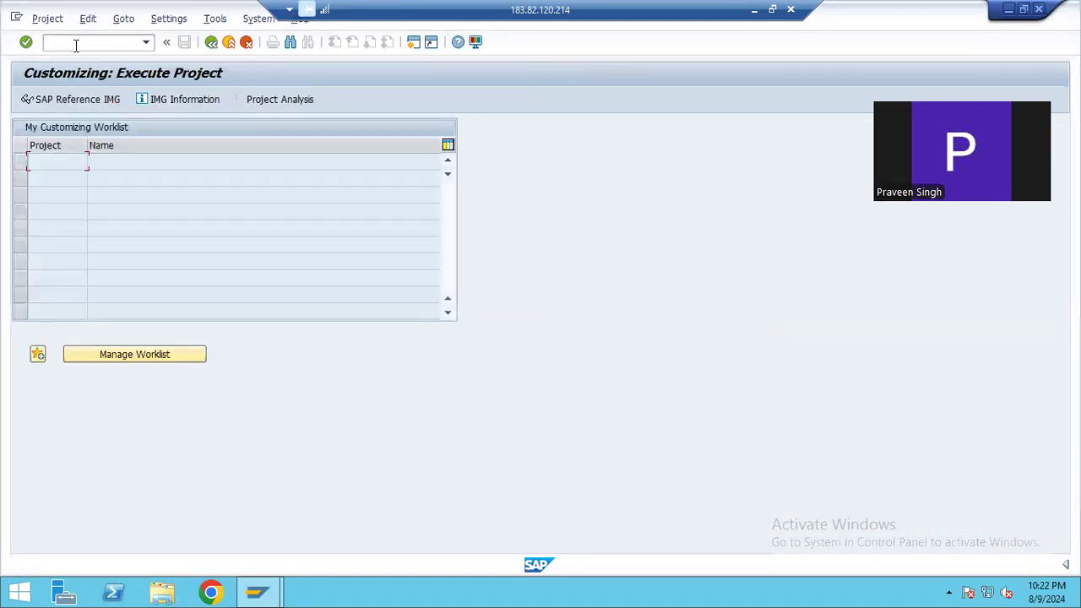
click(69, 102)
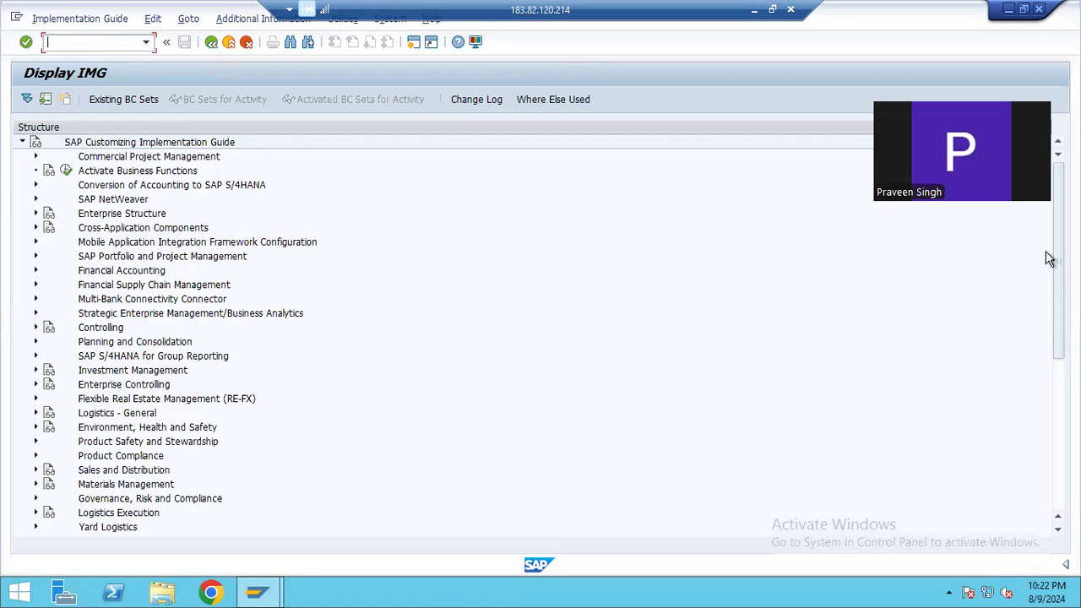
Expand SCM Extended Warehouse Management, Extended Warehouse Management, Cross-Process Settings and Warehouse Task, and open Define Warehouse Process Type
drag(1058, 254, 1058, 313)
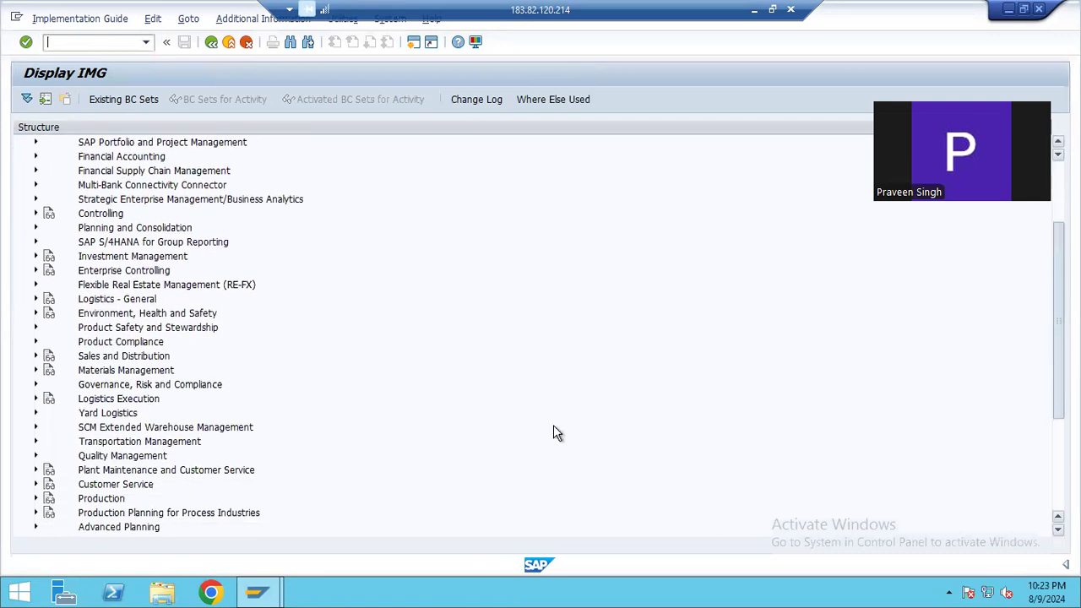
click(37, 425)
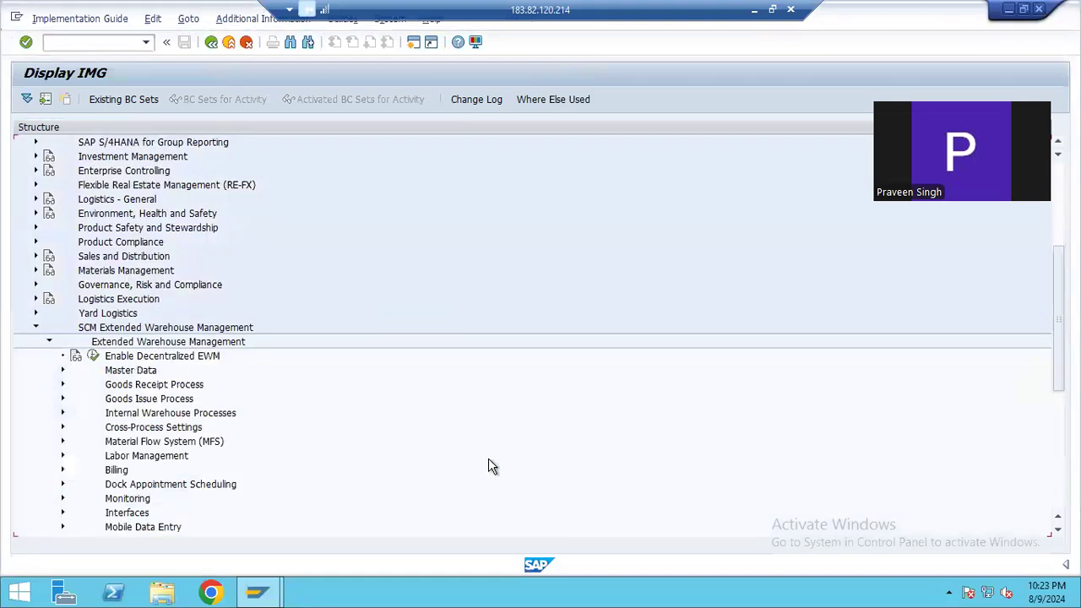
click(63, 428)
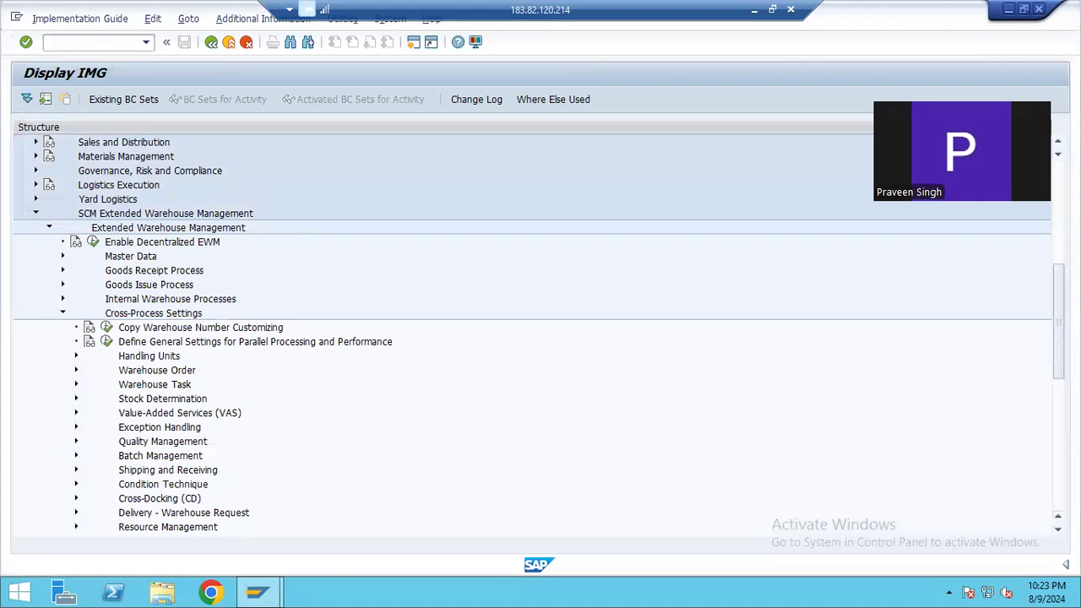
scroll(186, 400, down, 2)
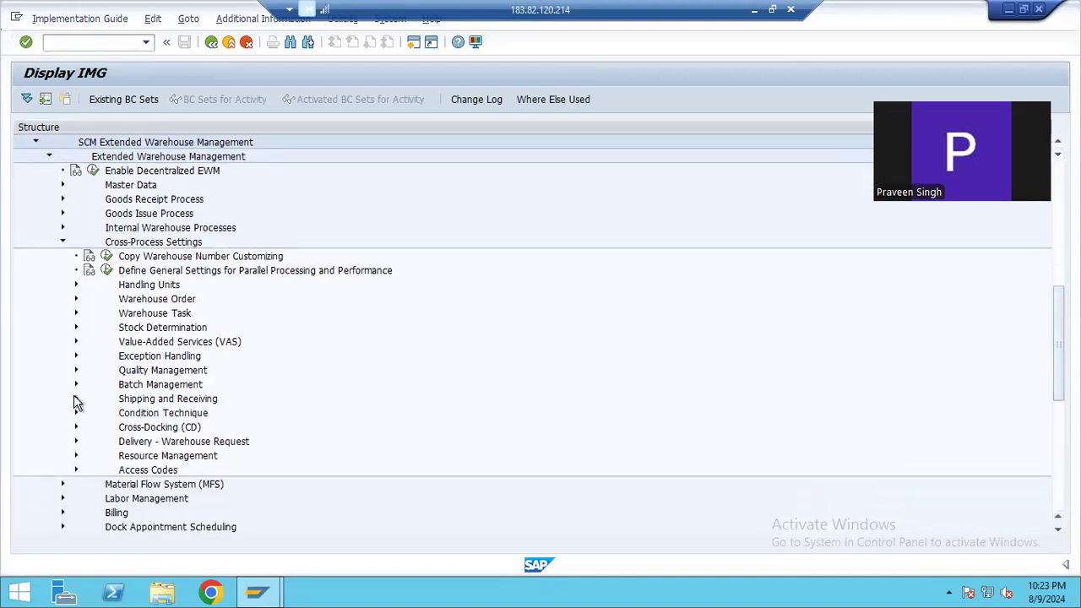
click(76, 313)
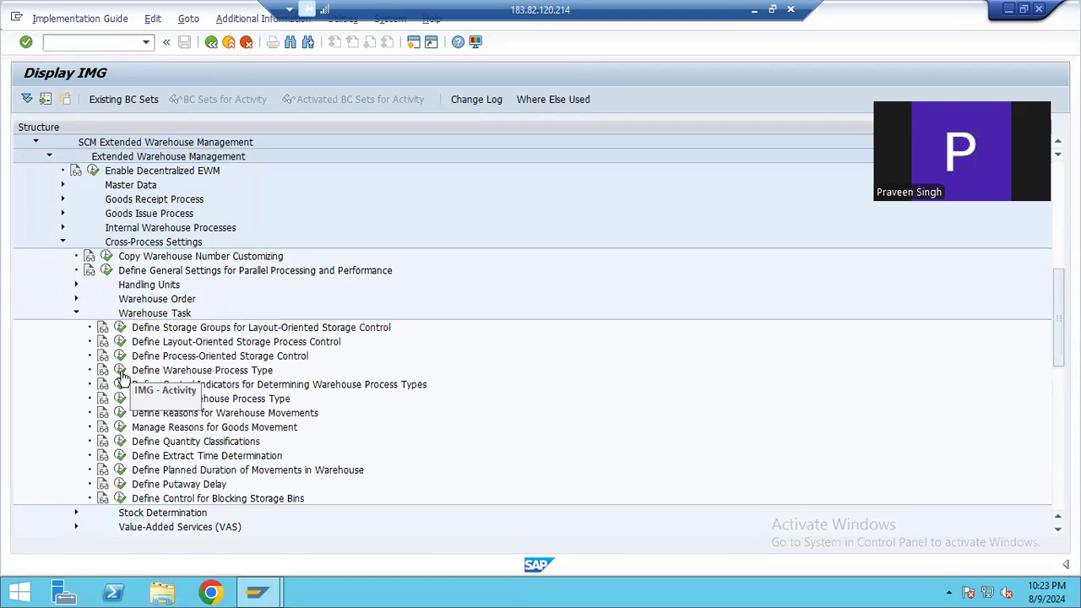
click(121, 371)
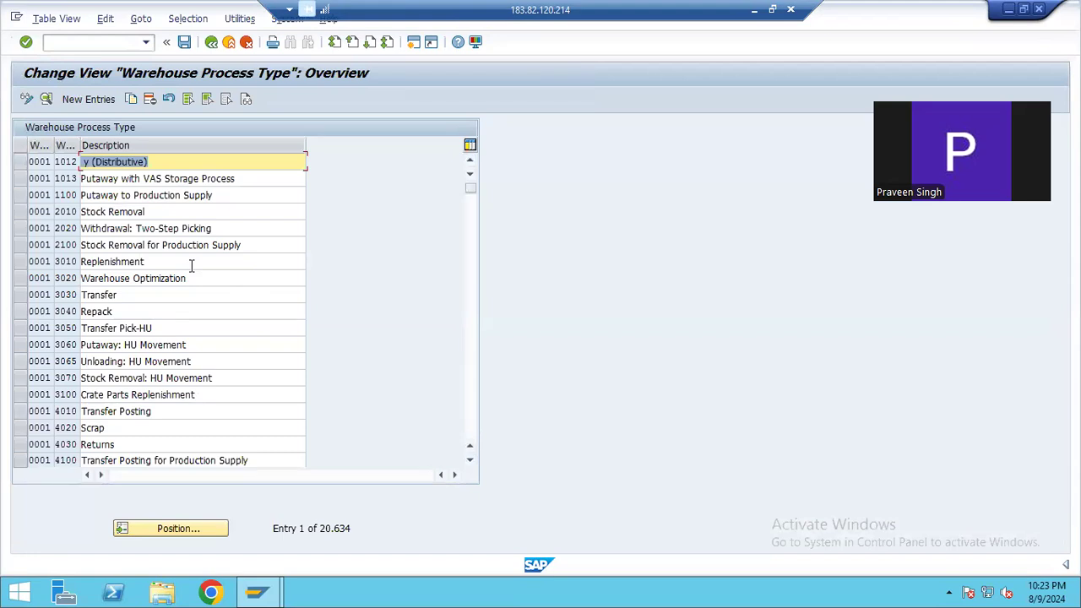
Open a blank new entry to examine its warehouse number, process type and description fields, and return to the overview unsaved
click(89, 100)
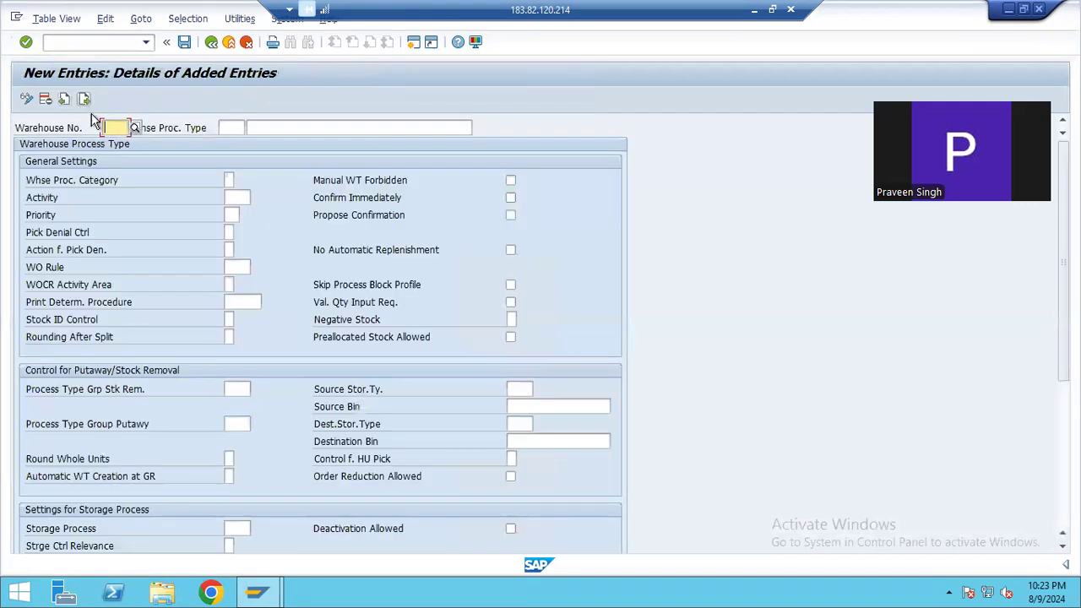
click(116, 129)
click(233, 128)
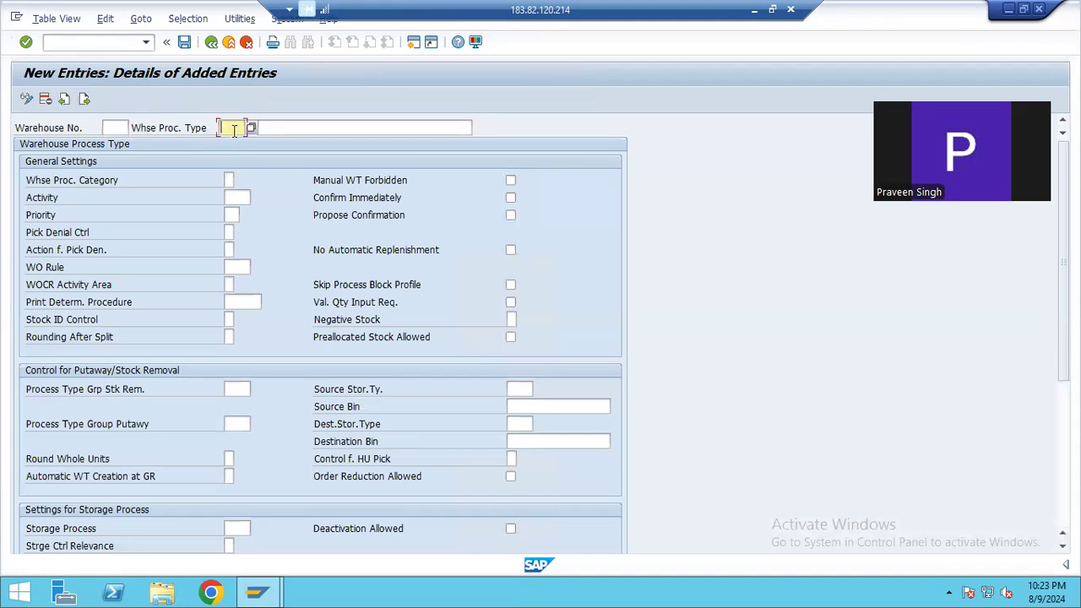
click(287, 127)
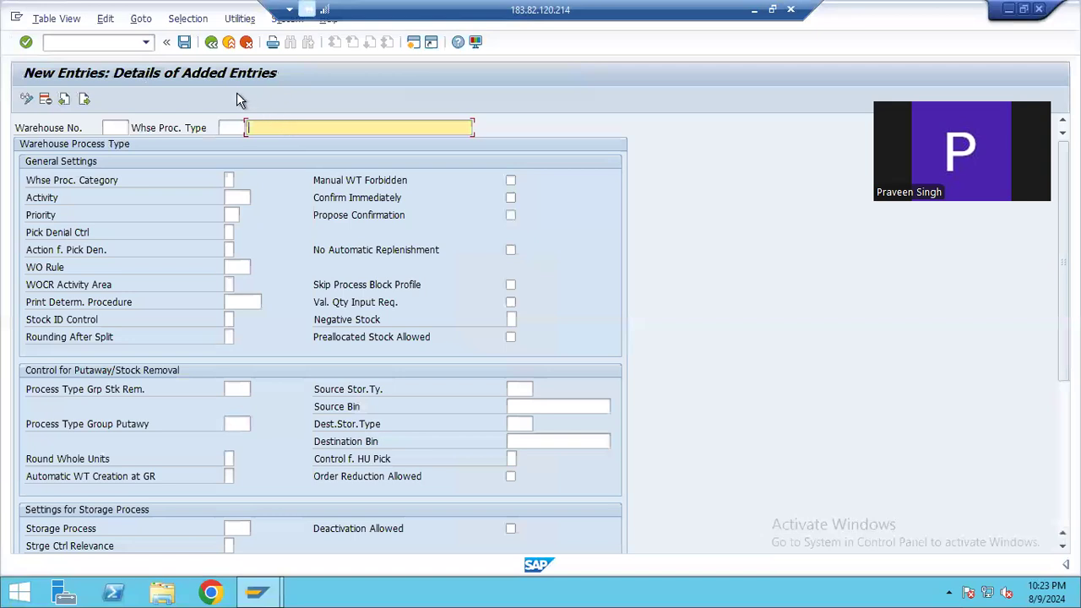
click(211, 42)
Position the warehouse process type list at warehouse PW17 and point out types 1010, 2010 and 3010 Replenishment
click(173, 531)
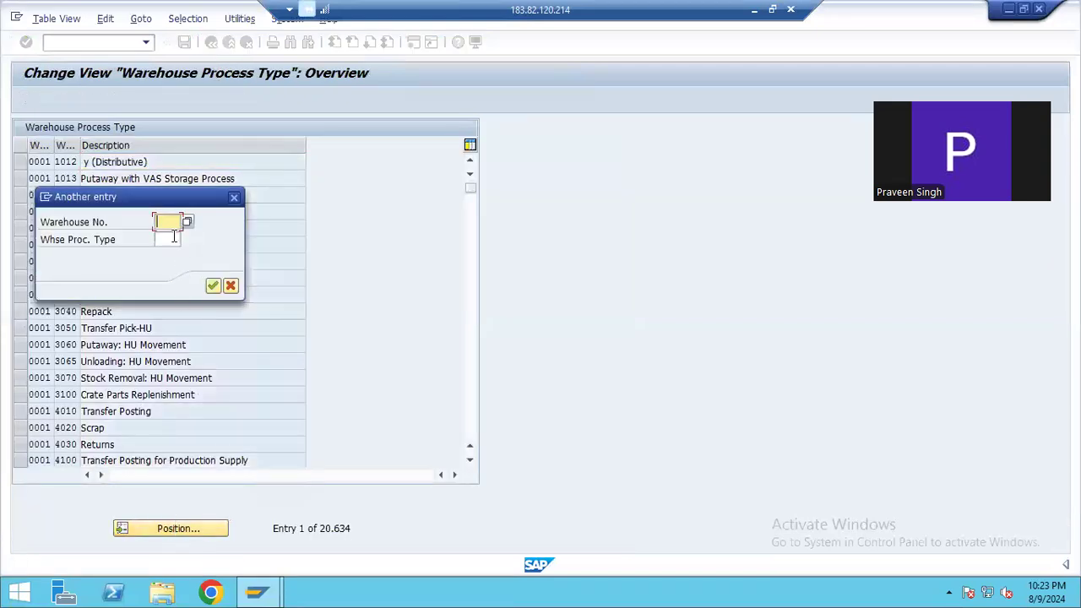
text(PW17)
key(Return)
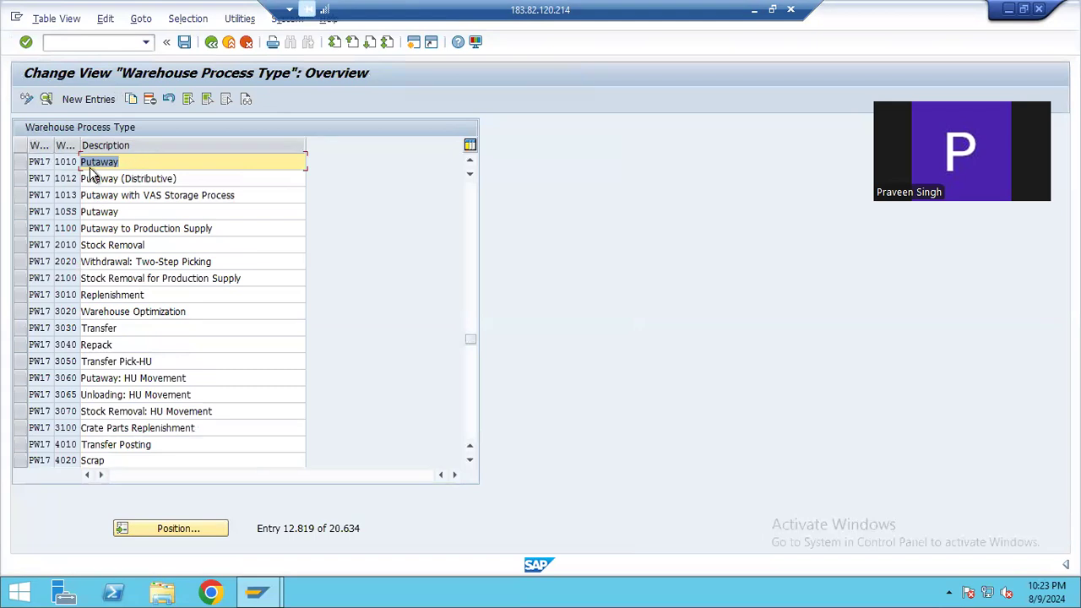
drag(57, 163, 86, 161)
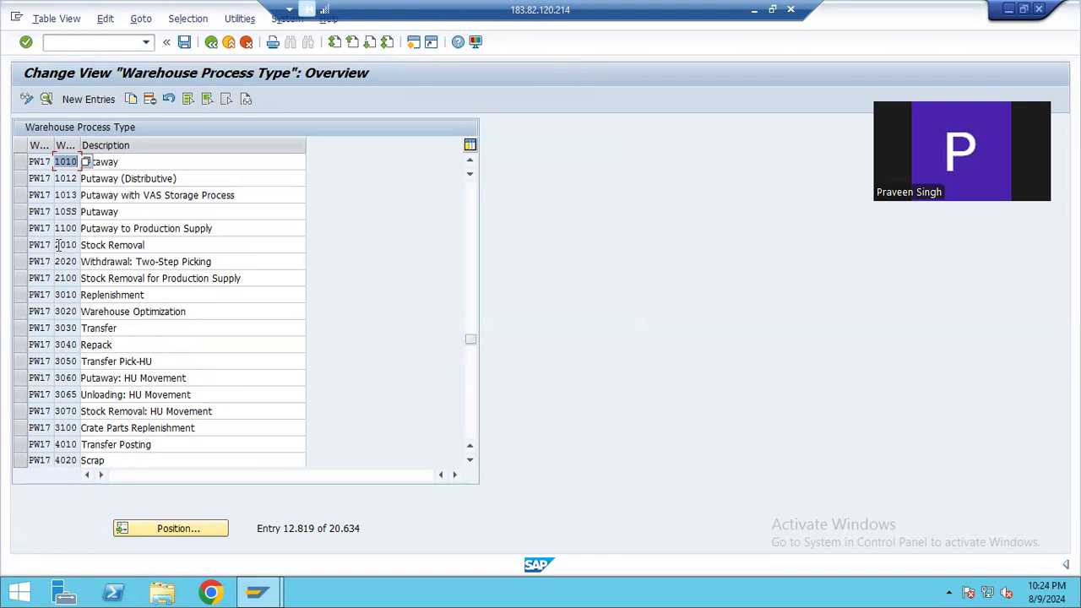
mouse_move(57, 246)
mouse_down()
mouse_move(117, 246)
mouse_move(62, 246)
mouse_up()
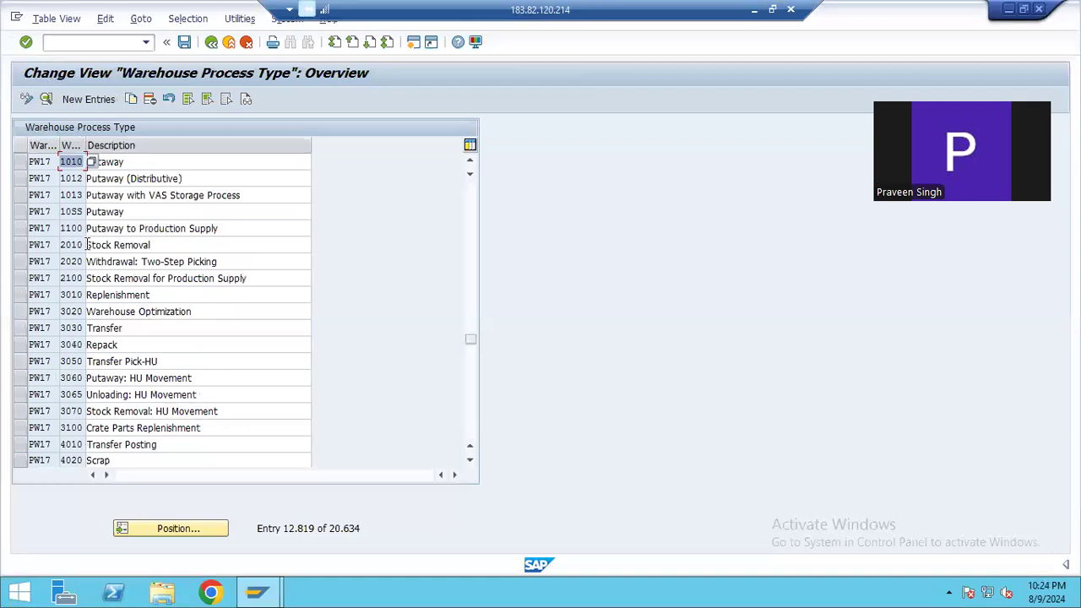
click(88, 295)
click(155, 295)
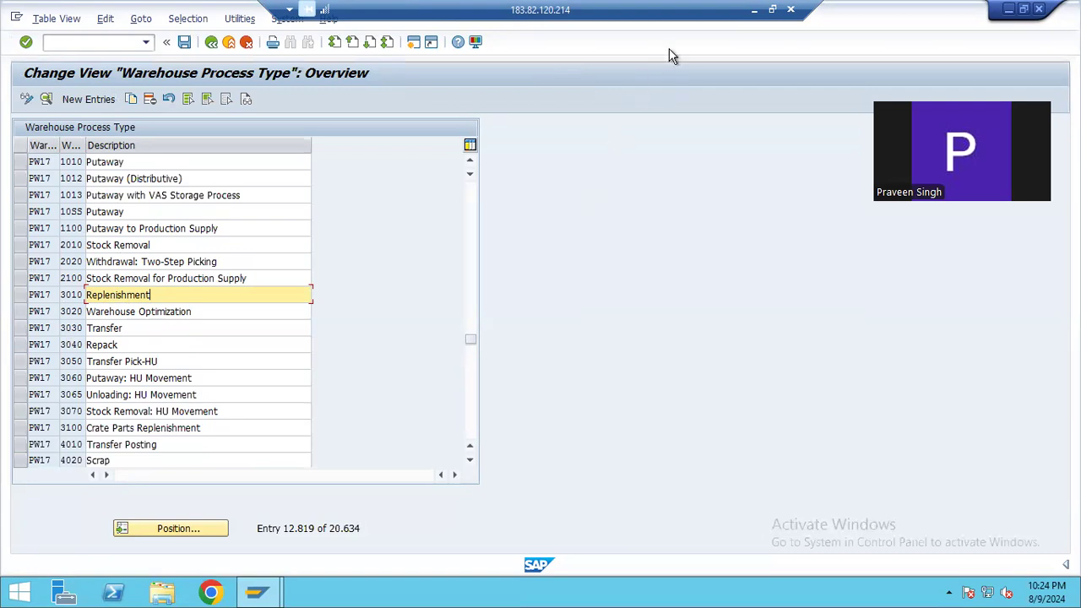
Switch to the Notepad notes and highlight REPLENISHMENT and REPACK in the list of standard warehouse process types
click(754, 9)
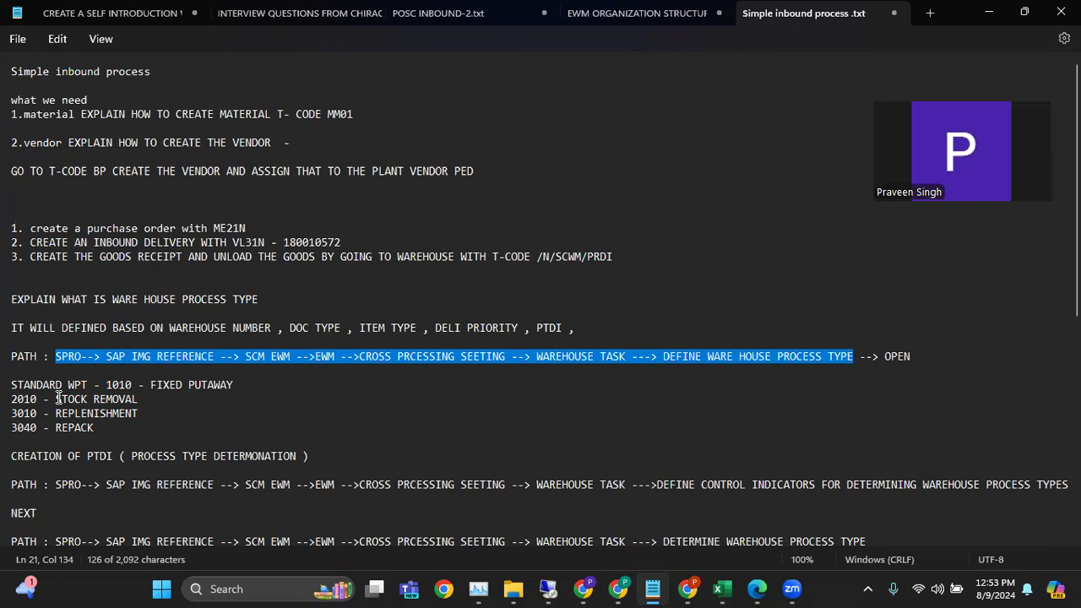
drag(55, 413, 135, 412)
drag(54, 428, 103, 429)
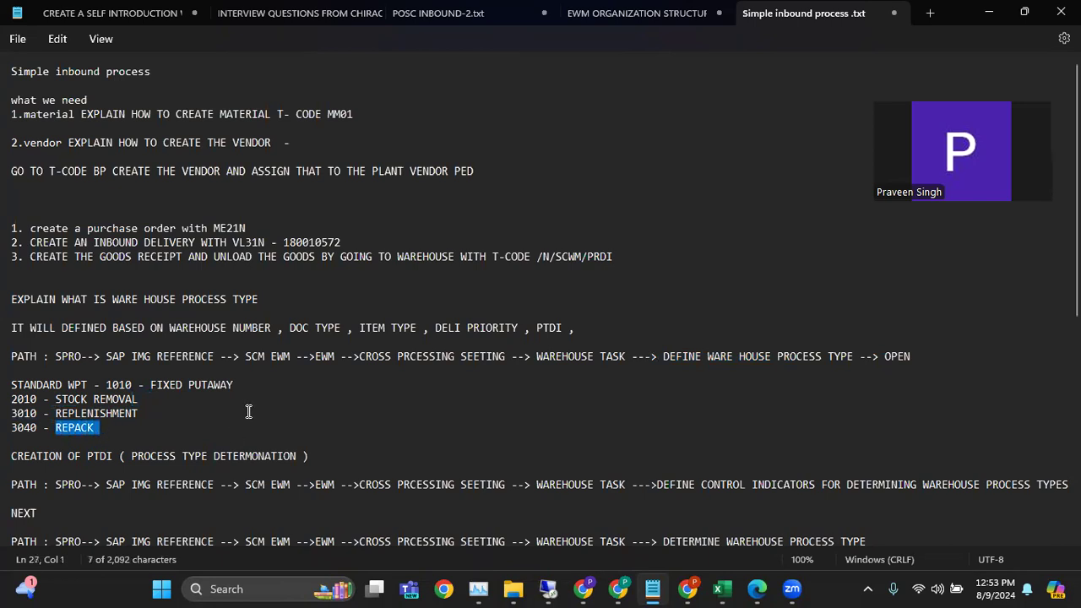
scroll(248, 384, down, 4)
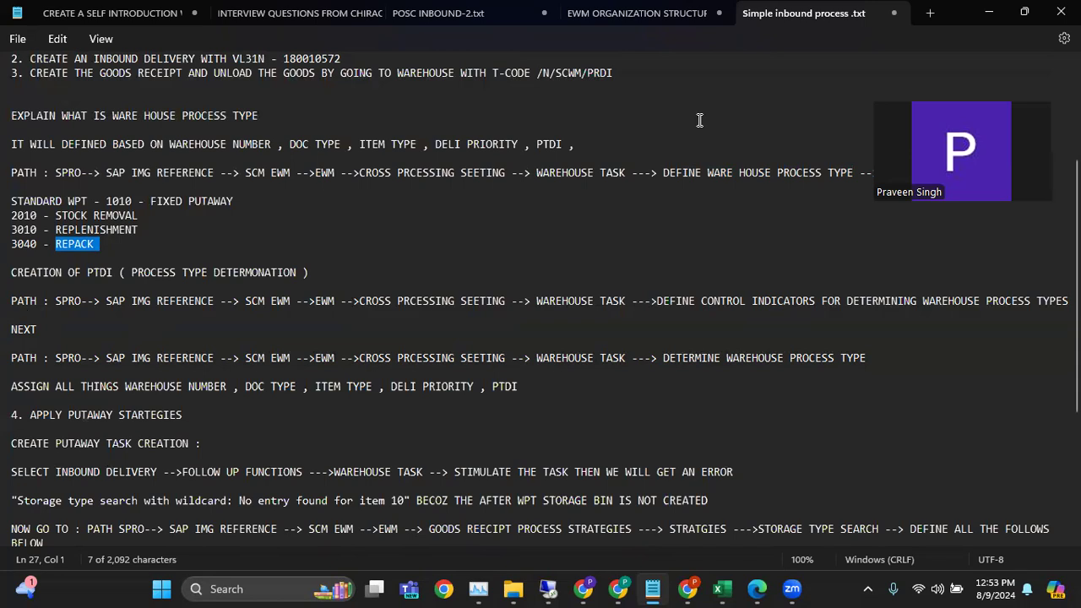
scroll(144, 291, up, 5)
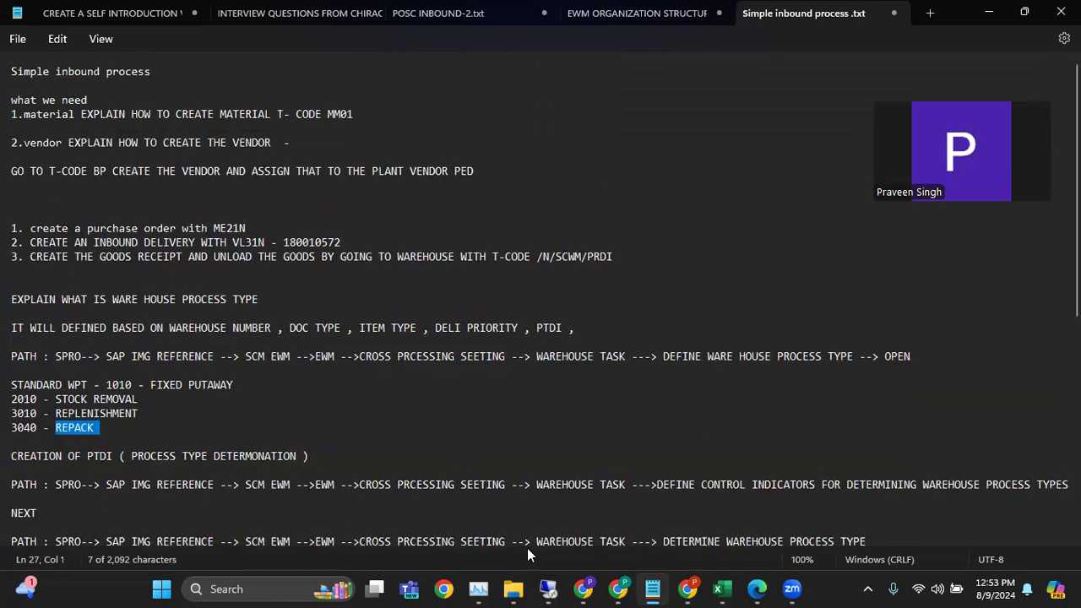
Check the PTDI attribute on the Excel WPT sheet and highlight DEFINE CONTROL INDICATORS FOR DETERMINING WAREHOUSE PROCESS TYPES in the Notepad notes
click(721, 588)
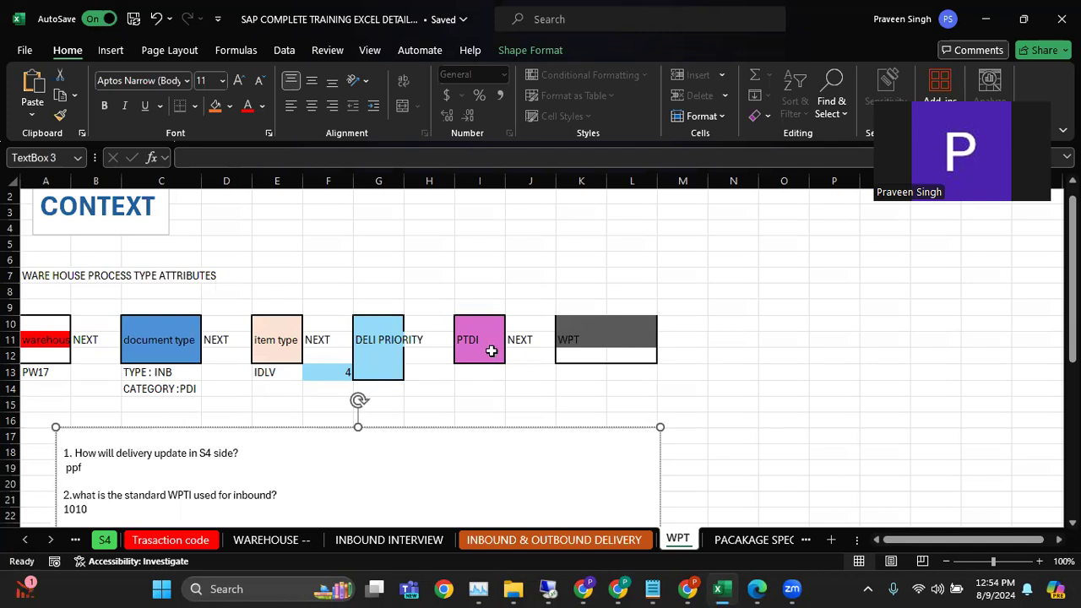
click(652, 589)
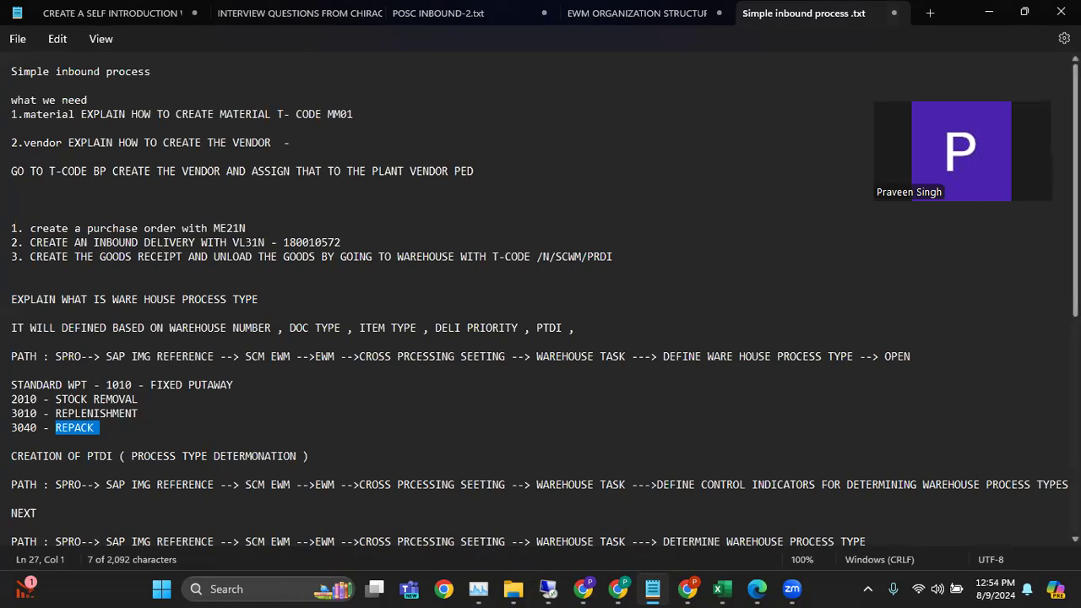
scroll(1074, 211, down, 2)
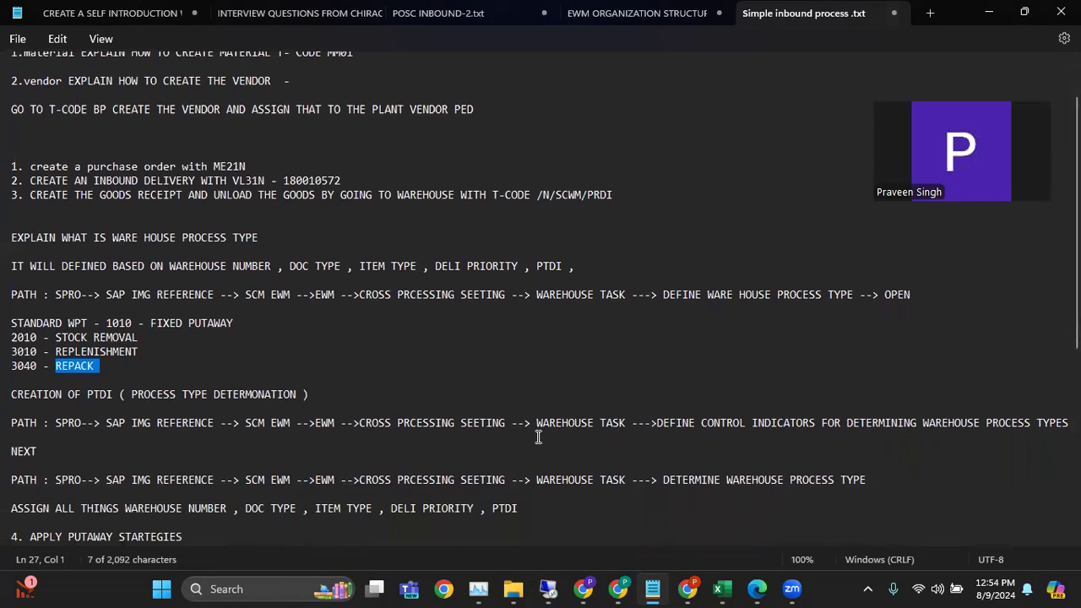
drag(657, 424, 1066, 423)
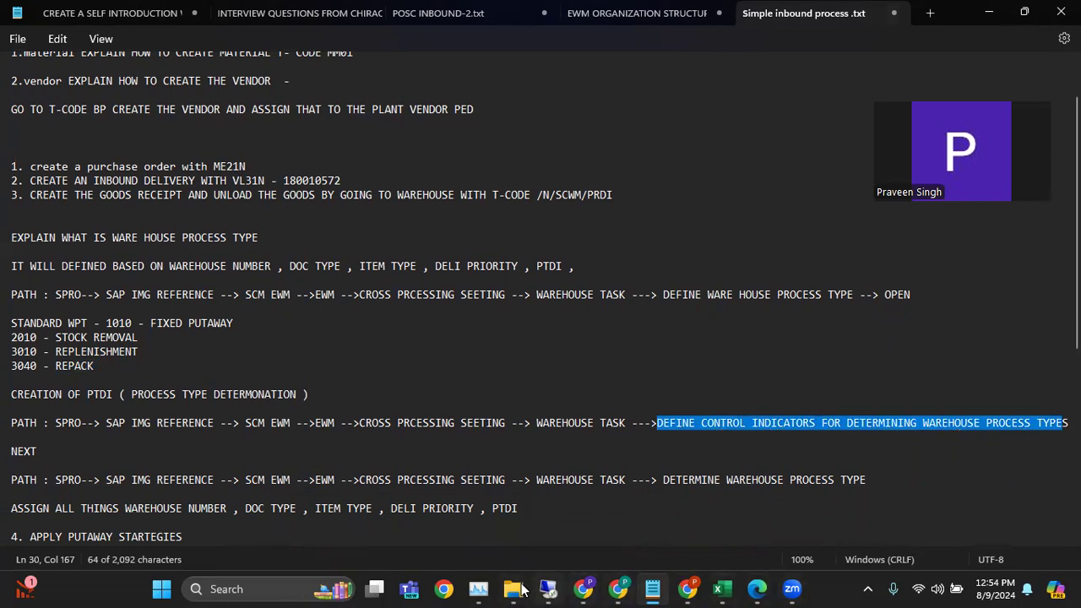
Switch to the SAP remote session, leave the process type overview and open Define Control Indicators for Determining Warehouse Process Types
mouse_move(548, 588)
click(539, 544)
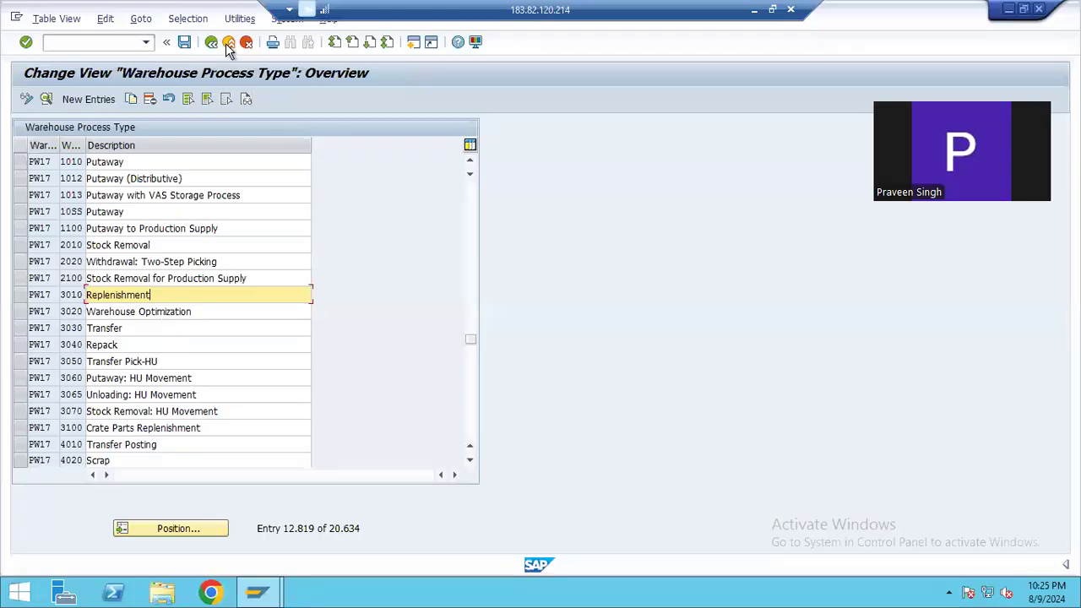
click(215, 43)
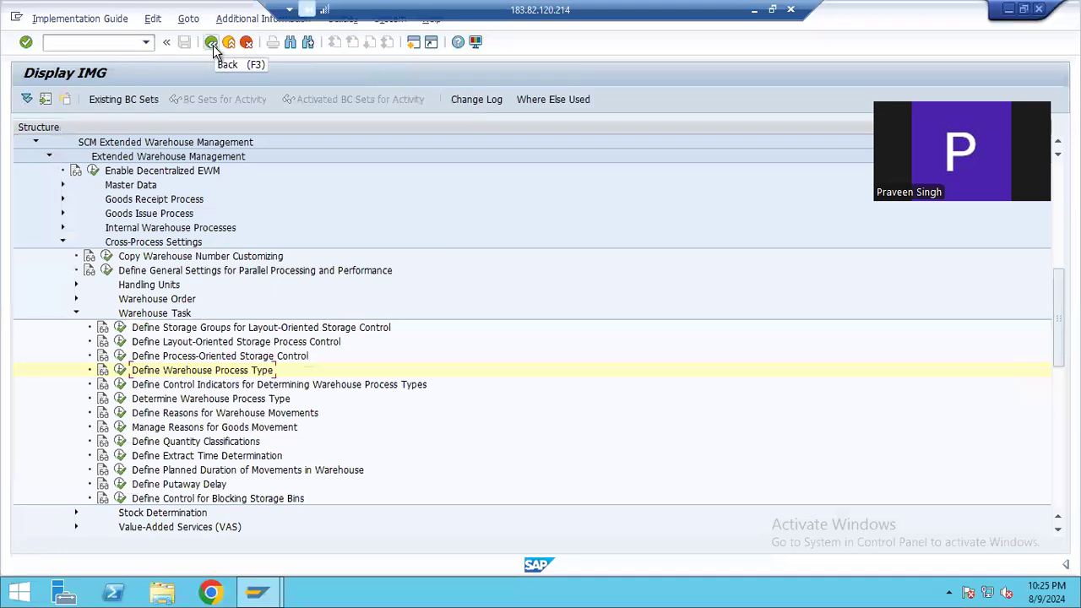
click(121, 385)
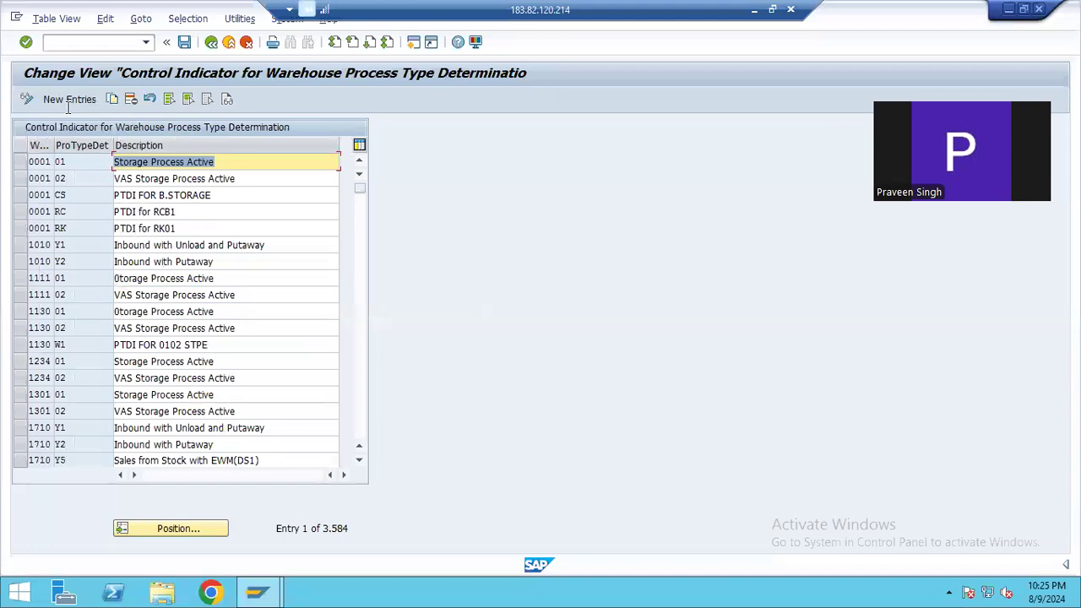
Position the control indicator list at warehouse PW17 and point out the PW indicator entry, PTDI FOR SIMPLE INB 0010
click(171, 528)
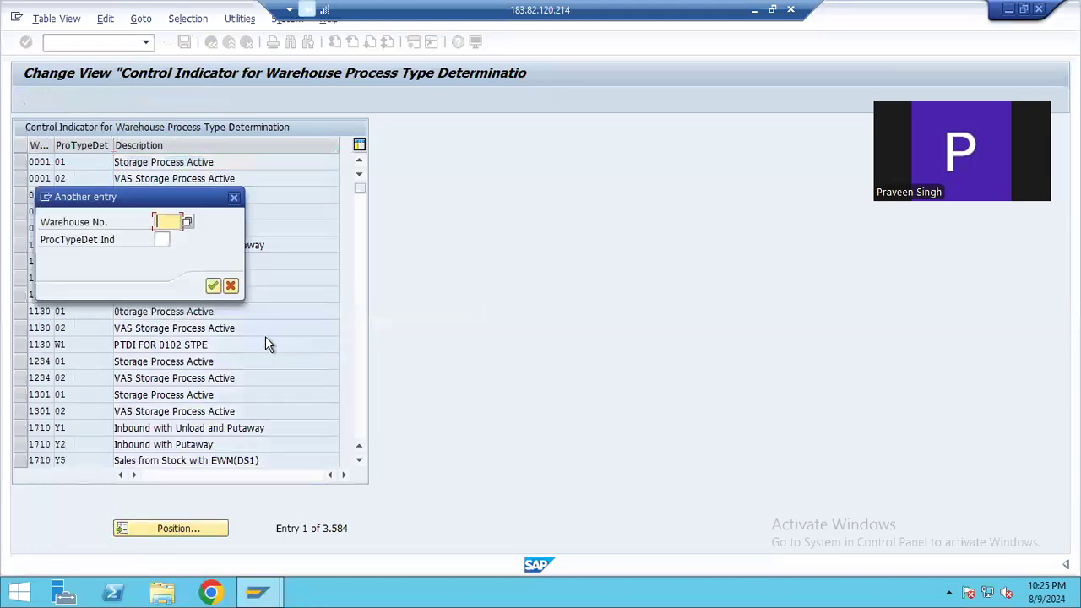
text(PW17)
key(Return)
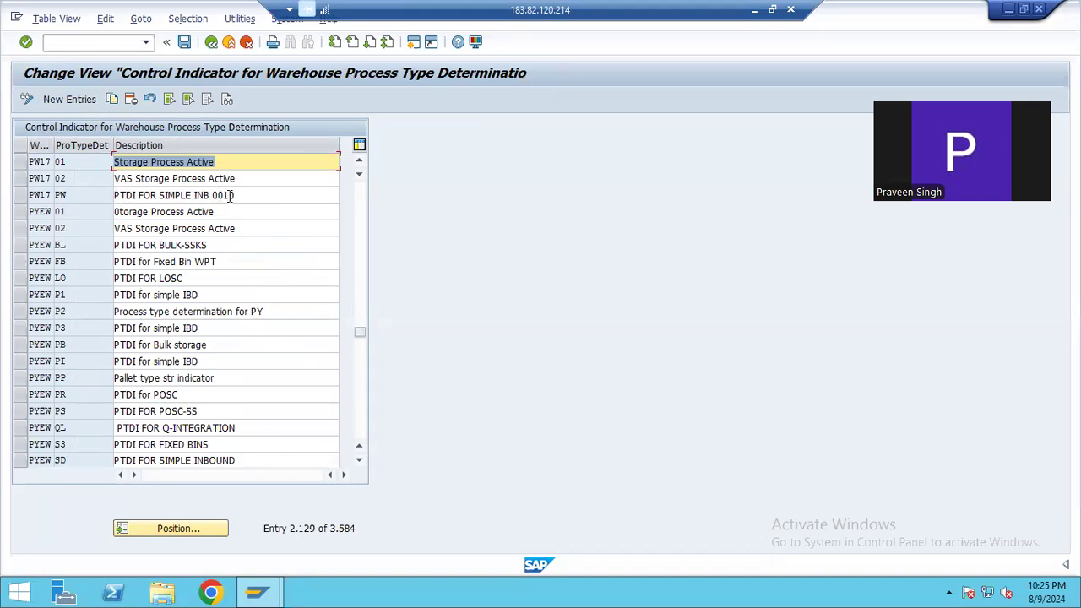
drag(228, 195, 53, 195)
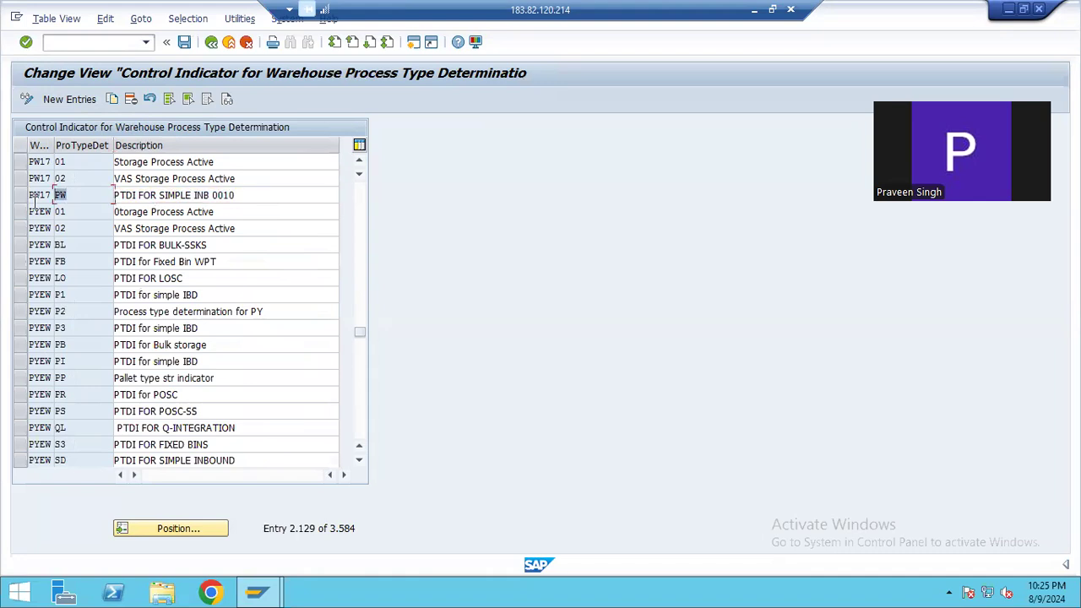
double_click(37, 194)
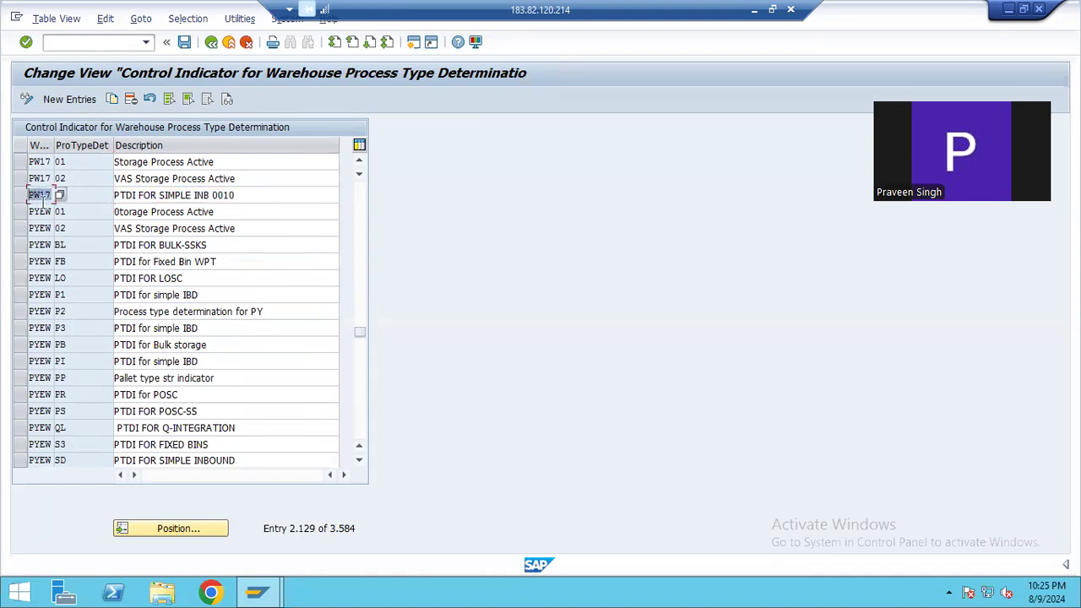
click(240, 195)
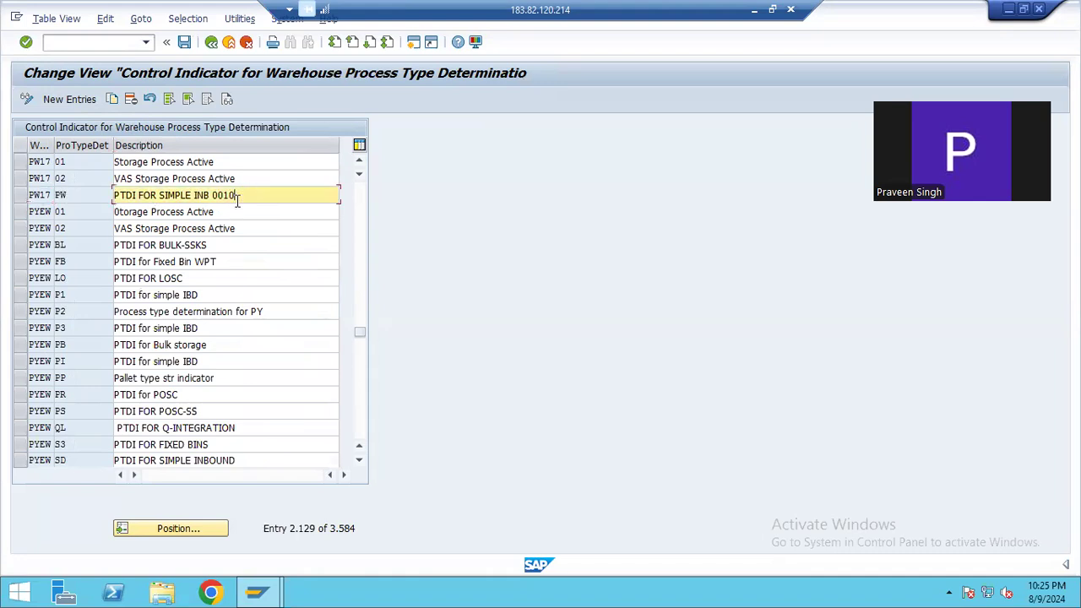
Switch to the Notepad notes and review inbound steps 1 to 3 and the whole warehouse process type section by highlighting them
click(755, 10)
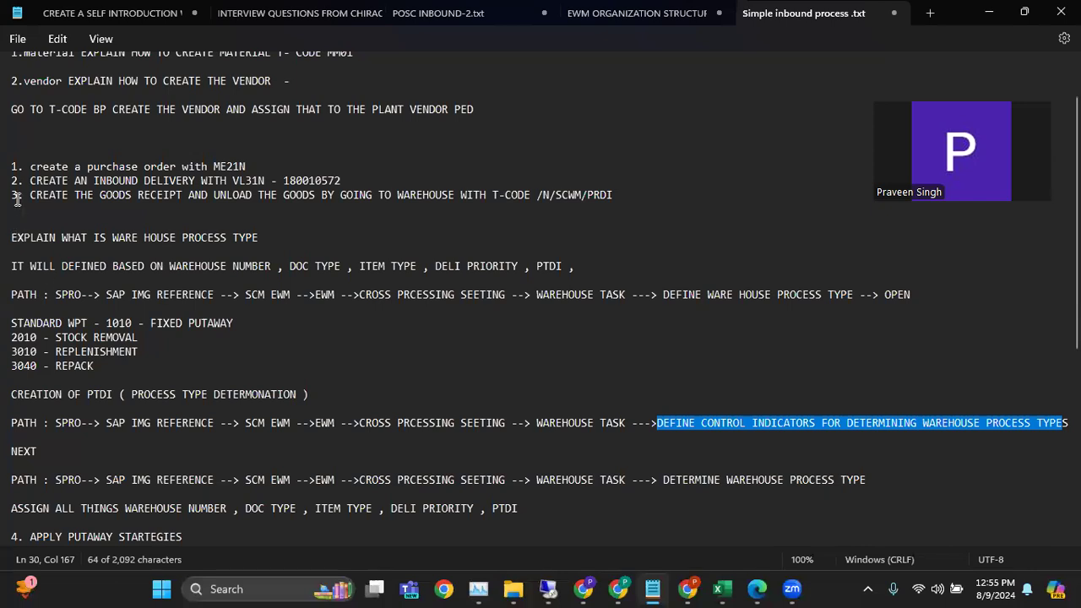
drag(643, 194, 19, 152)
drag(12, 240, 524, 501)
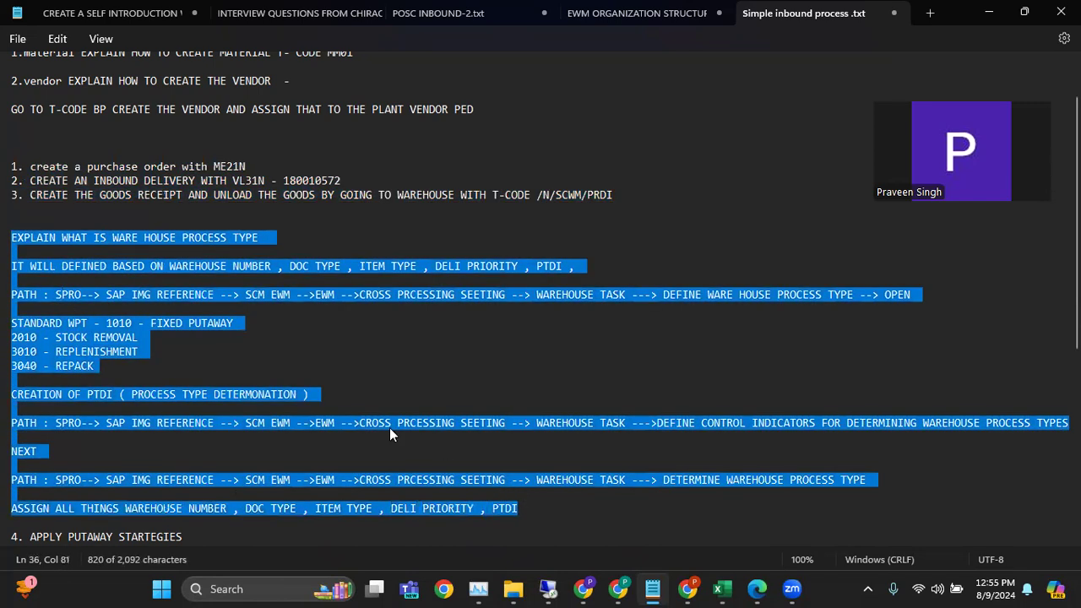
click(28, 212)
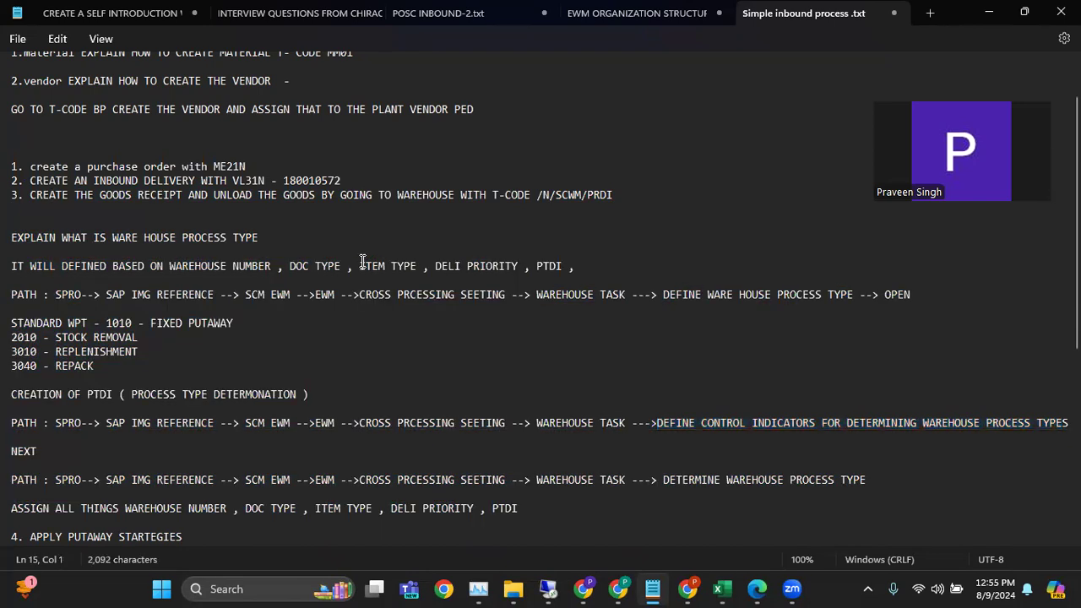
Find the second PTDI path in the notes and highlight DETERMINE WAREHOUSE PROCESS TYPE
scroll(355, 266, down, 3)
scroll(353, 269, down, 2)
scroll(385, 322, up, 5)
scroll(419, 357, down, 4)
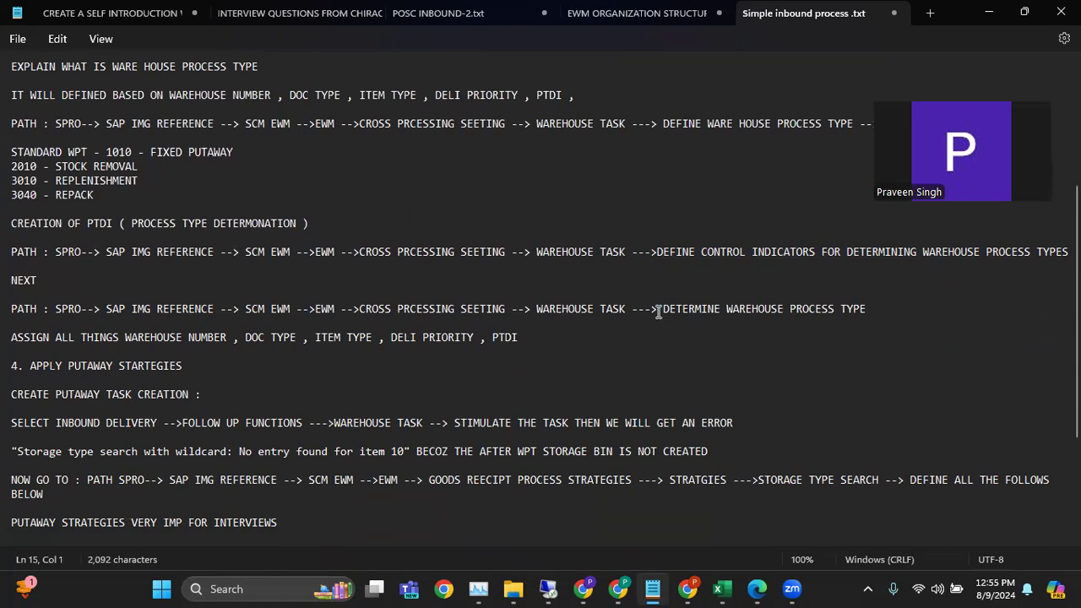
drag(660, 310, 865, 314)
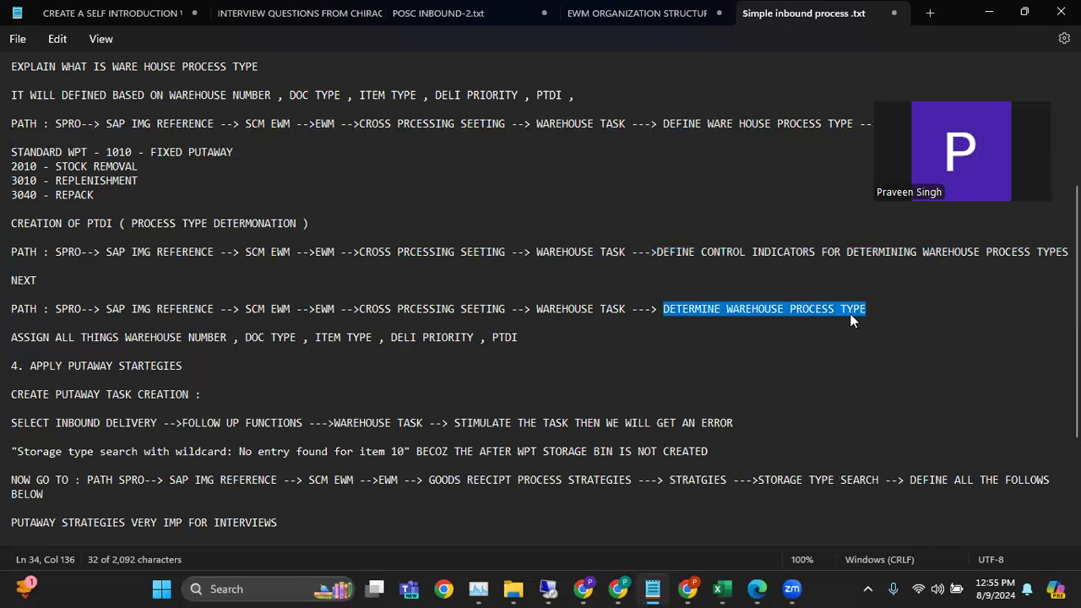
Switch to the SAP remote session, leave the control indicator list and open Determine Warehouse Process Type under Warehouse Task
click(548, 589)
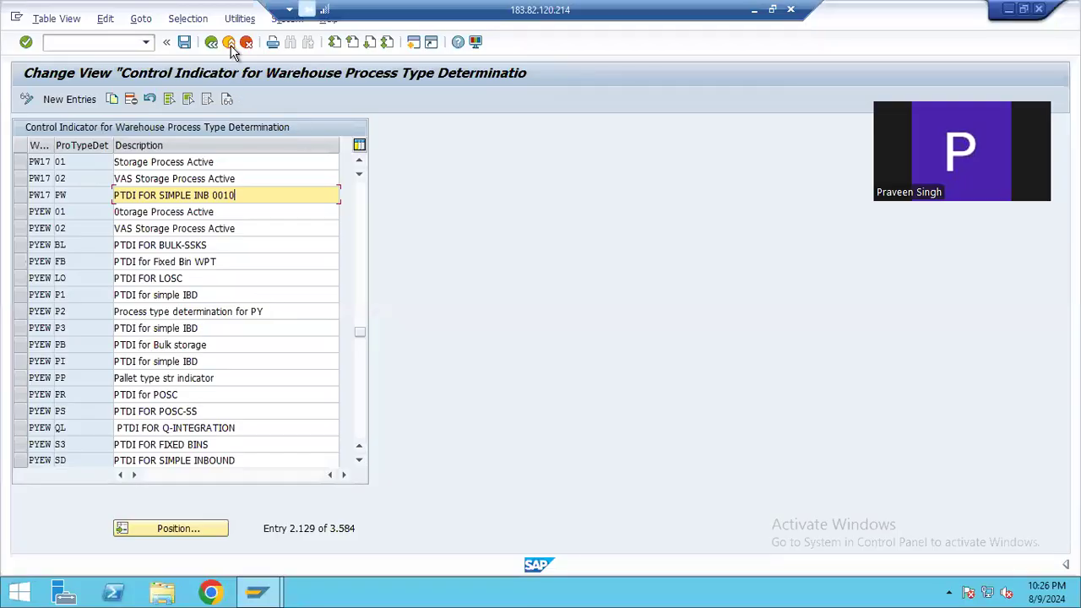
click(230, 44)
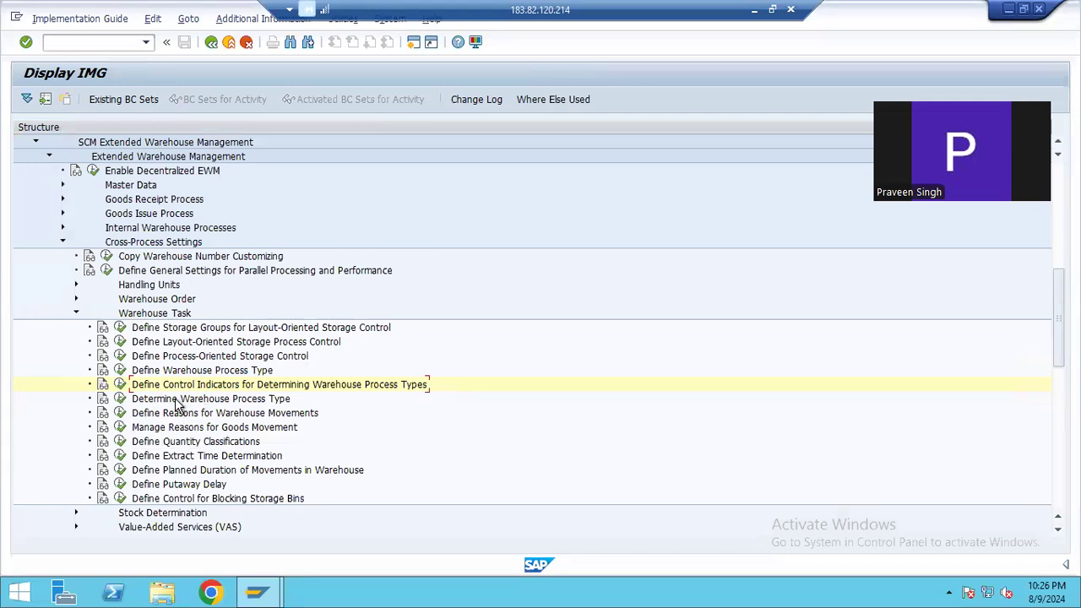
click(120, 398)
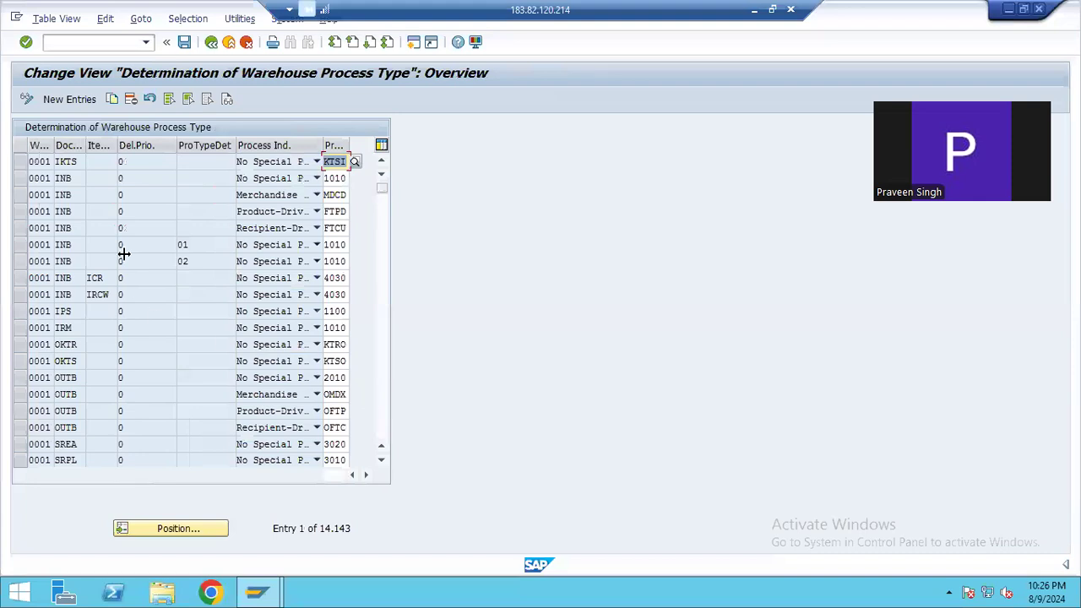
Position the warehouse process type determination list at warehouse PW17
click(159, 524)
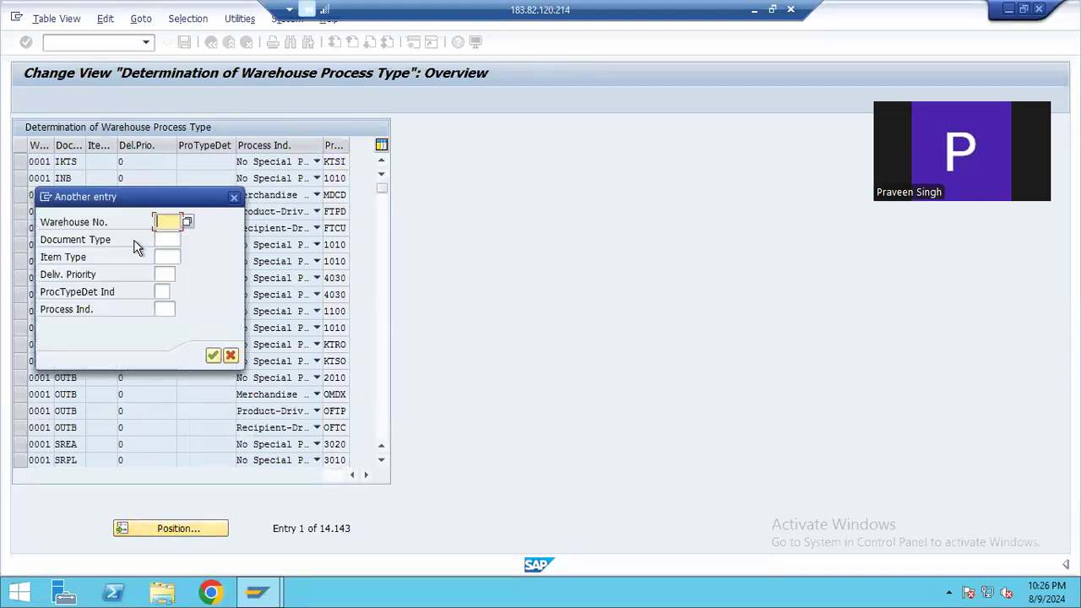
text(PW17)
key(Return)
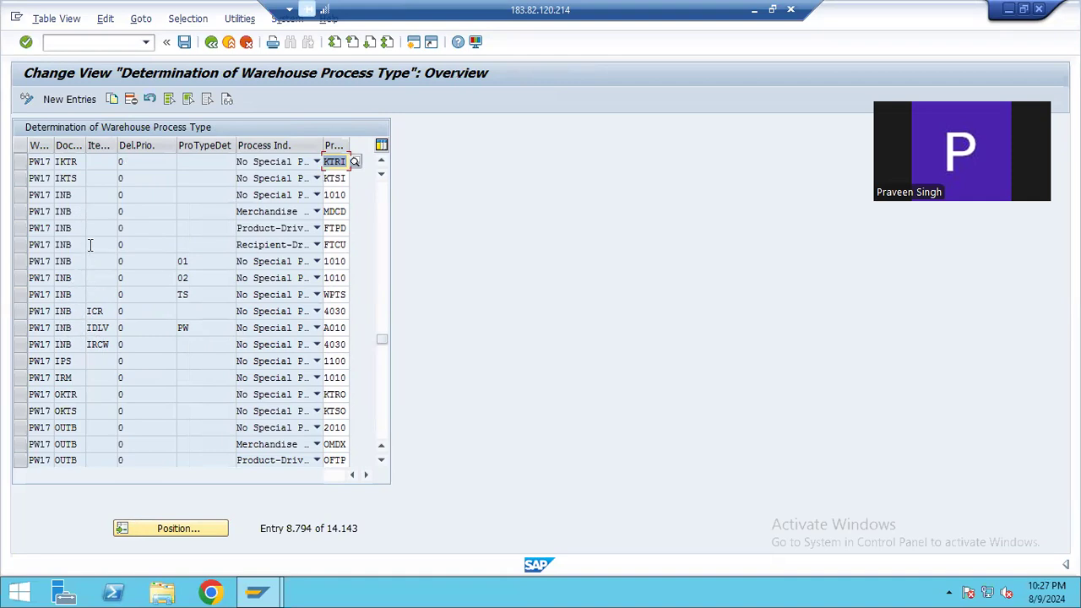
Look through the PW17 determination entries, examining their document types, item types, process type indicators and assigned process types
scroll(91, 244, down, 1)
scroll(90, 244, down, 1)
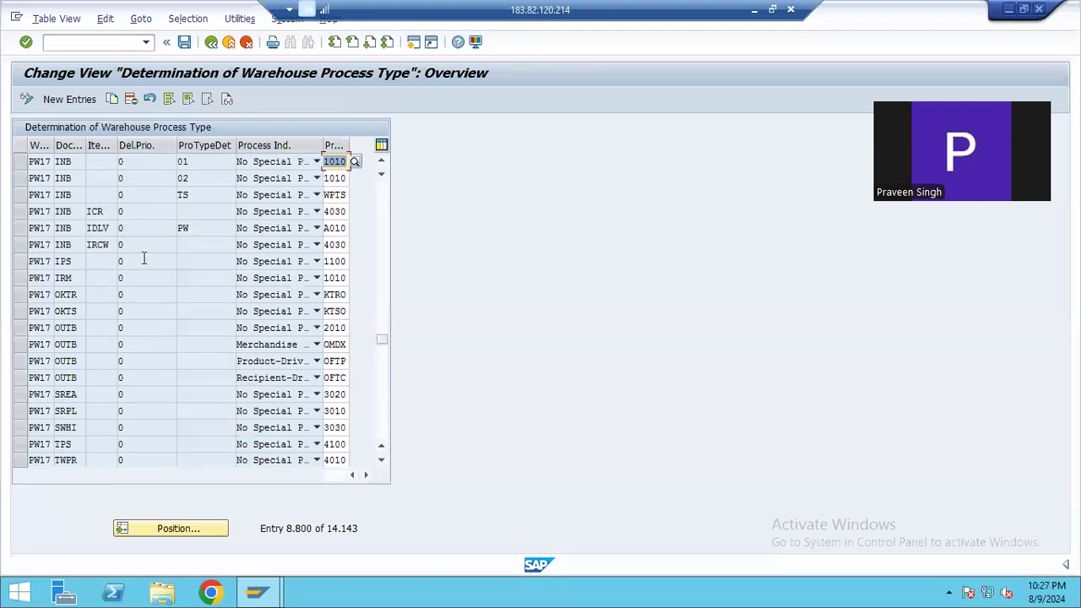
scroll(140, 253, up, 6)
scroll(110, 236, down, 3)
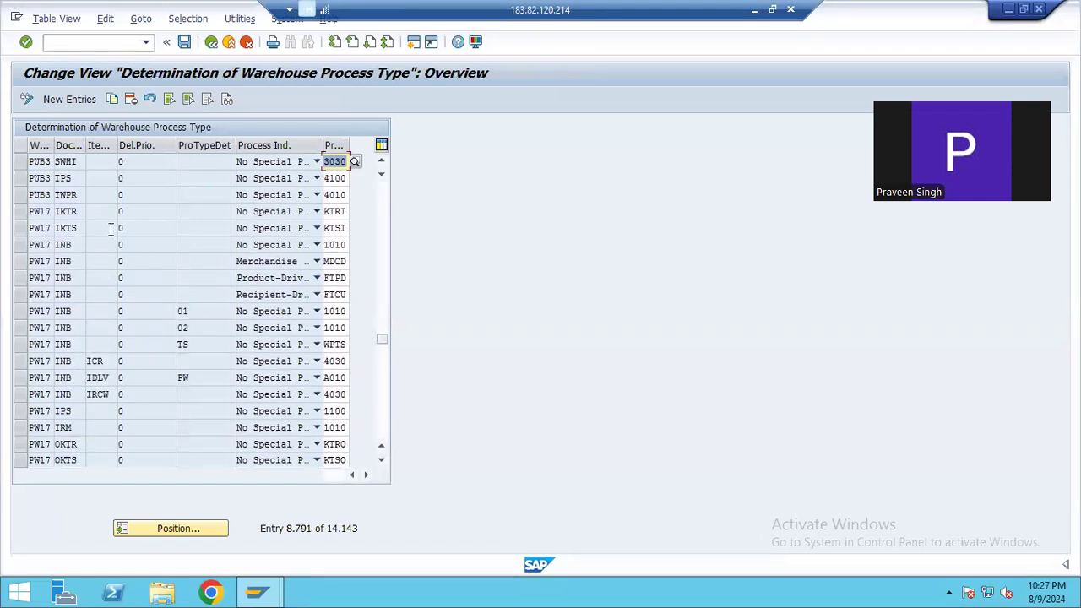
scroll(110, 228, down, 5)
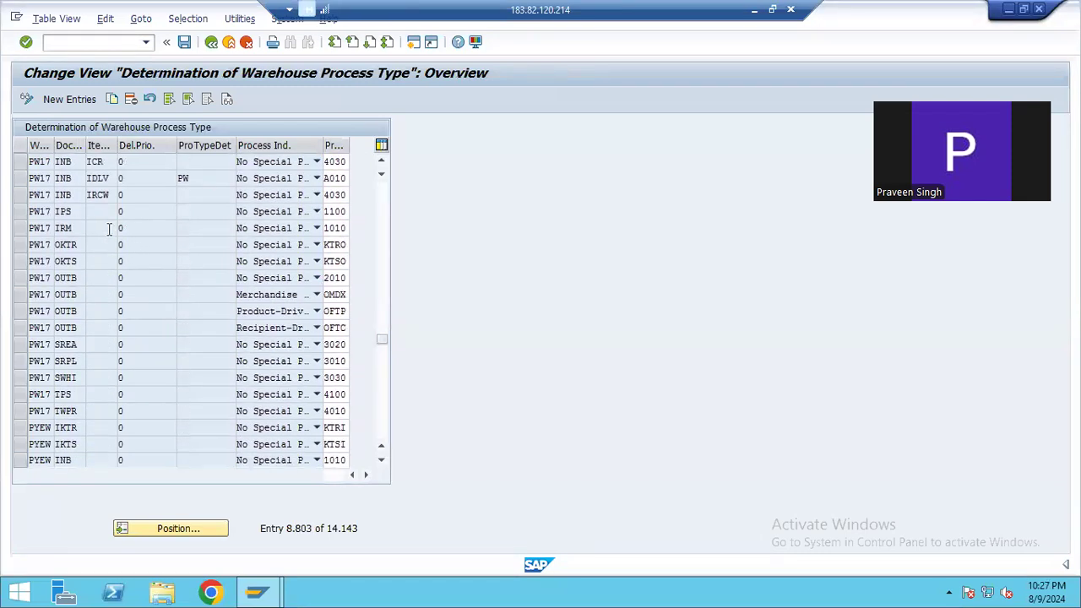
scroll(110, 228, down, 4)
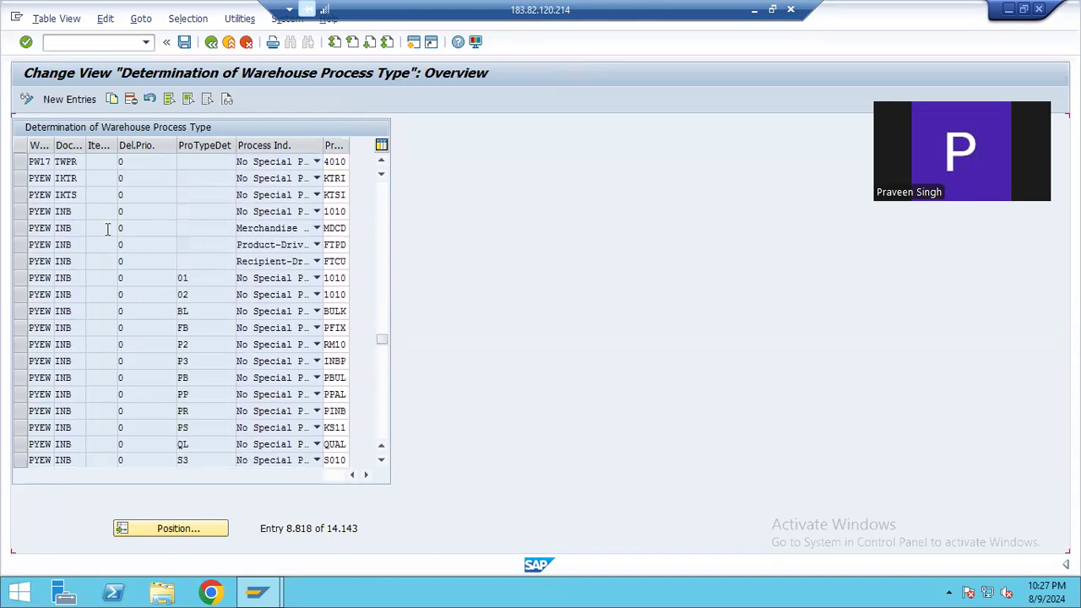
scroll(108, 228, up, 8)
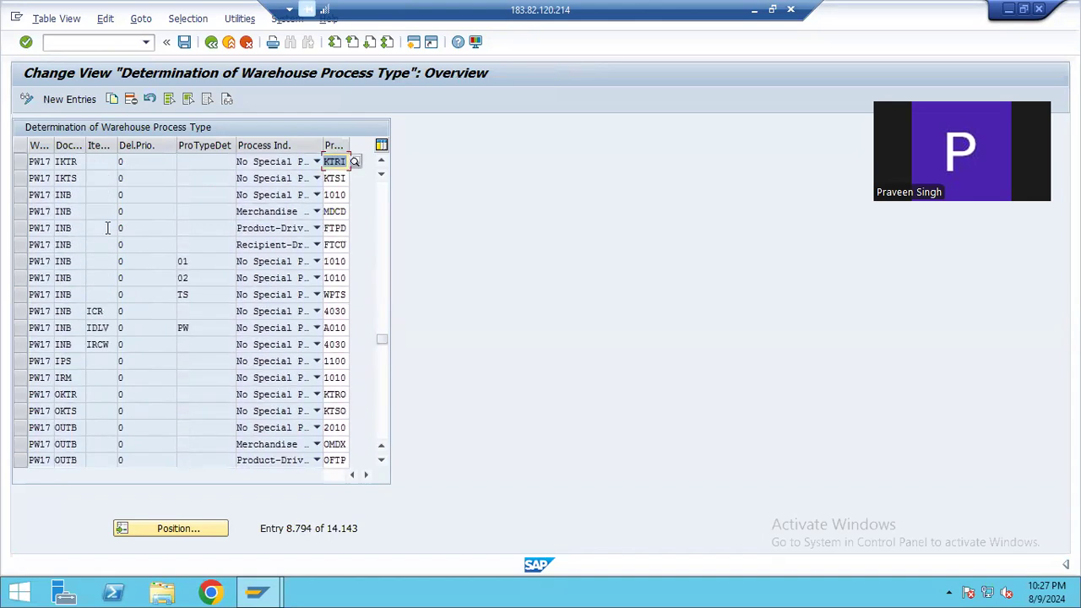
scroll(107, 228, up, 1)
scroll(107, 228, up, 2)
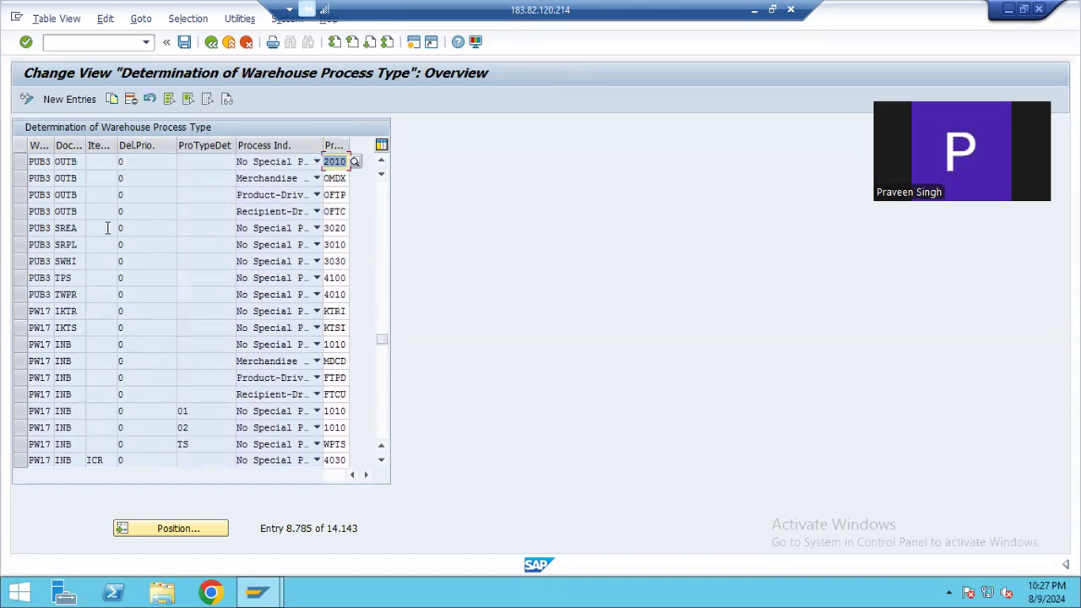
scroll(108, 228, up, 1)
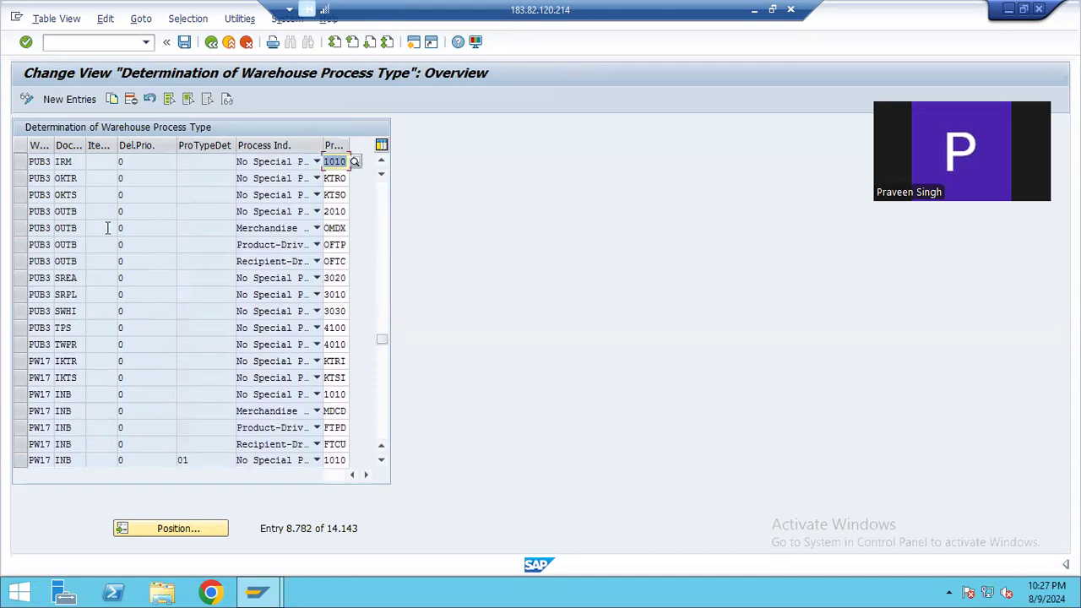
Start a new determination entry for warehouse PW17 with document type INB and item type IDLV
click(61, 99)
text(P)
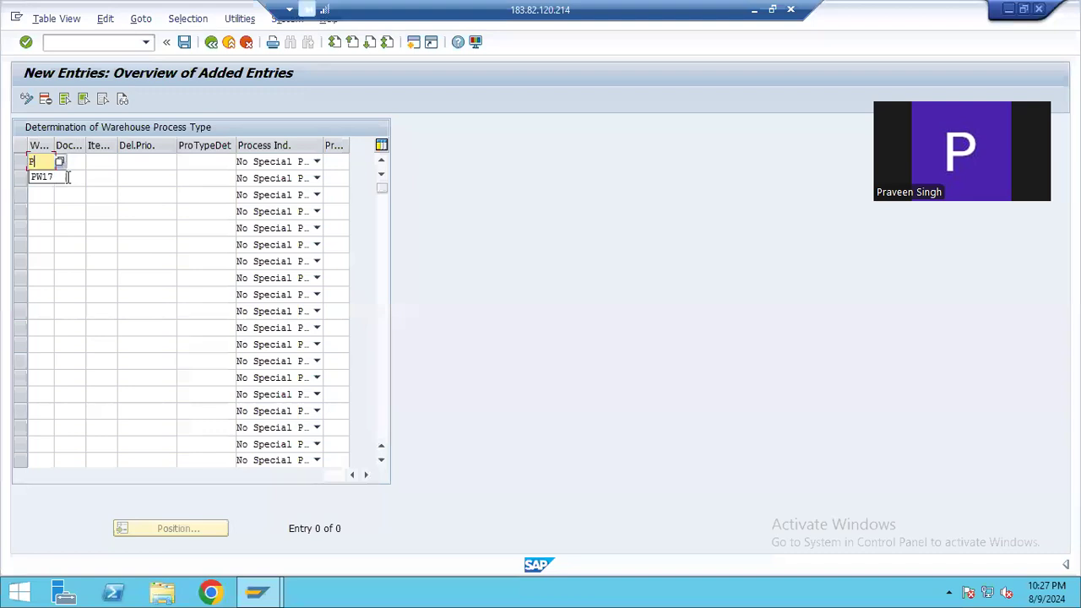
text(W1)
click(68, 177)
click(72, 161)
text(IN)
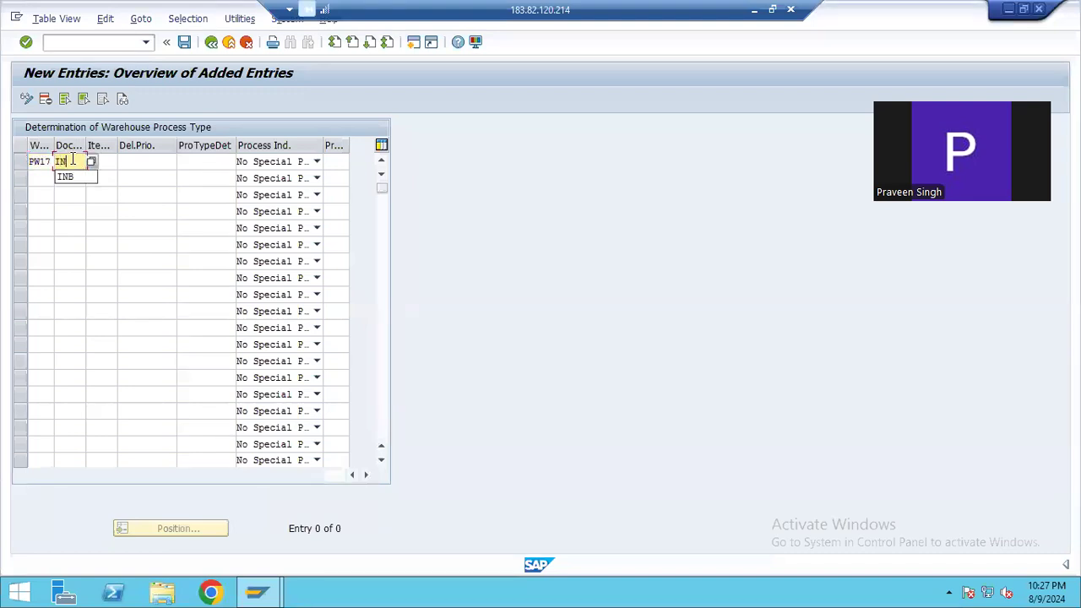
text(B)
click(110, 164)
text(IDLV)
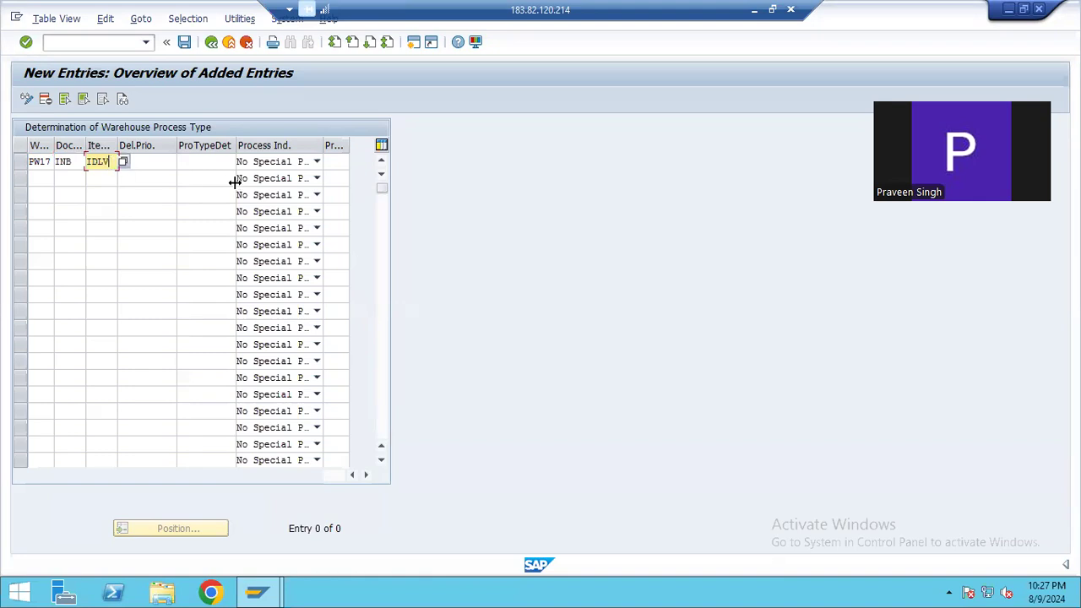
Set the new entry's process type determination indicator to PW, PTDI FOR SIMPLE INB 0010, from the list of possible values
click(191, 161)
click(241, 163)
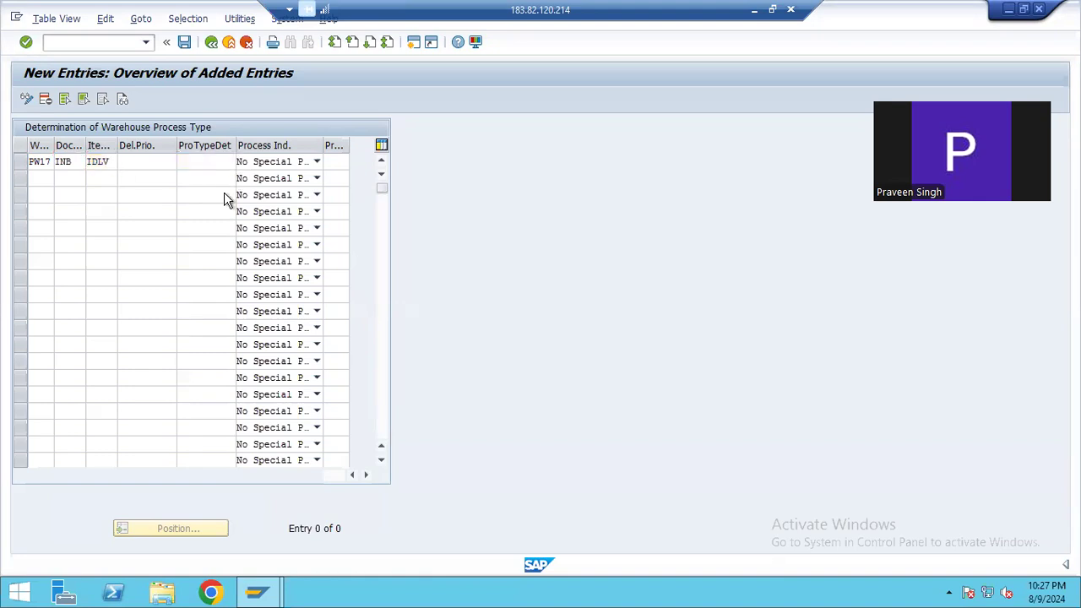
click(46, 249)
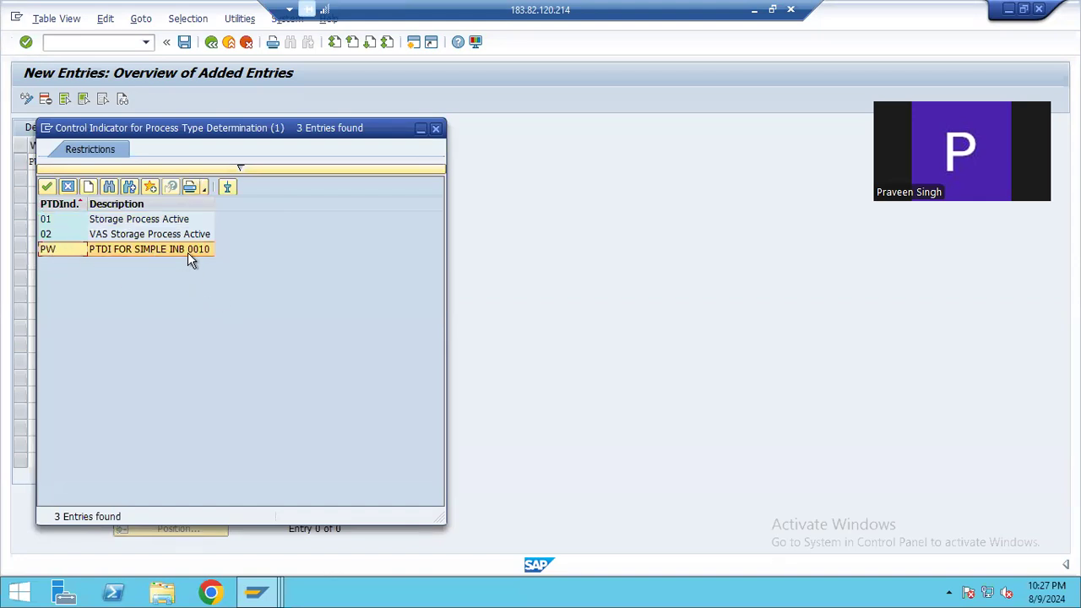
click(46, 186)
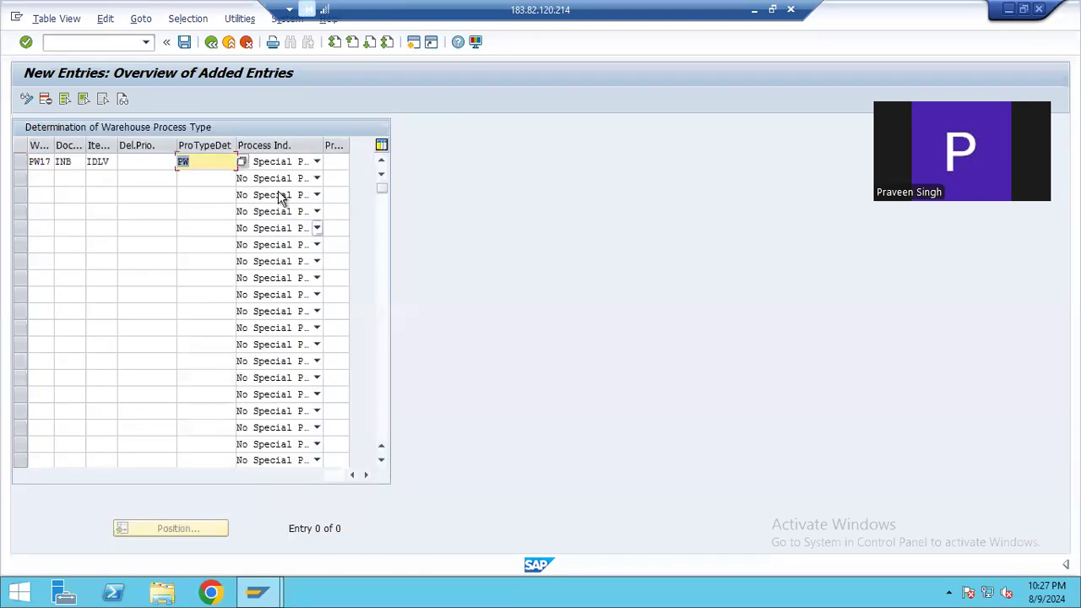
Open the possible process types for the new entry and look through those available for warehouse PW17
click(336, 161)
key(F4)
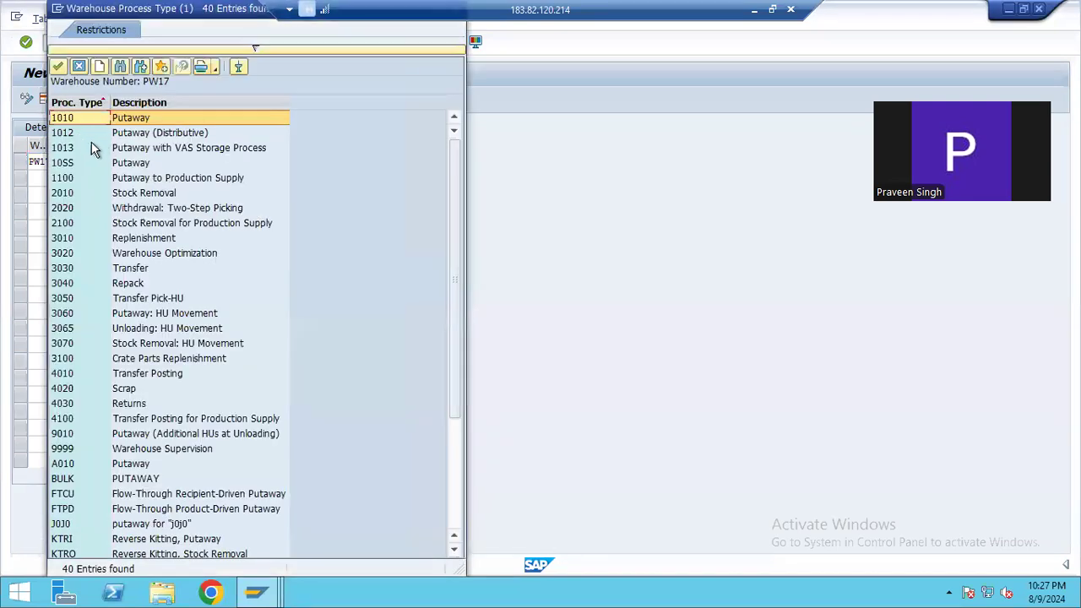
scroll(105, 244, down, 2)
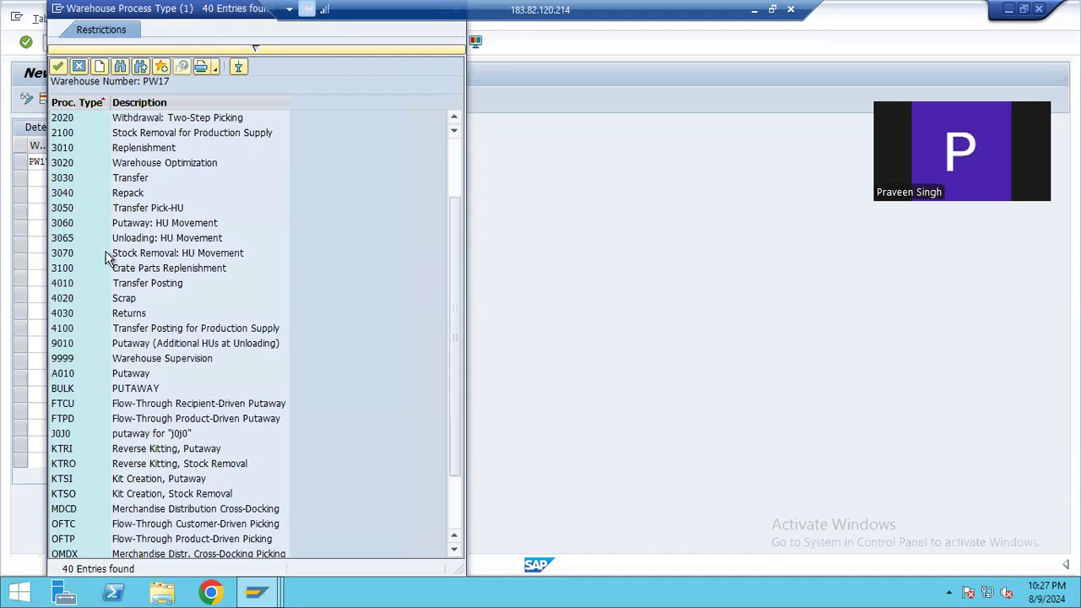
scroll(108, 255, down, 1)
scroll(108, 255, down, 1)
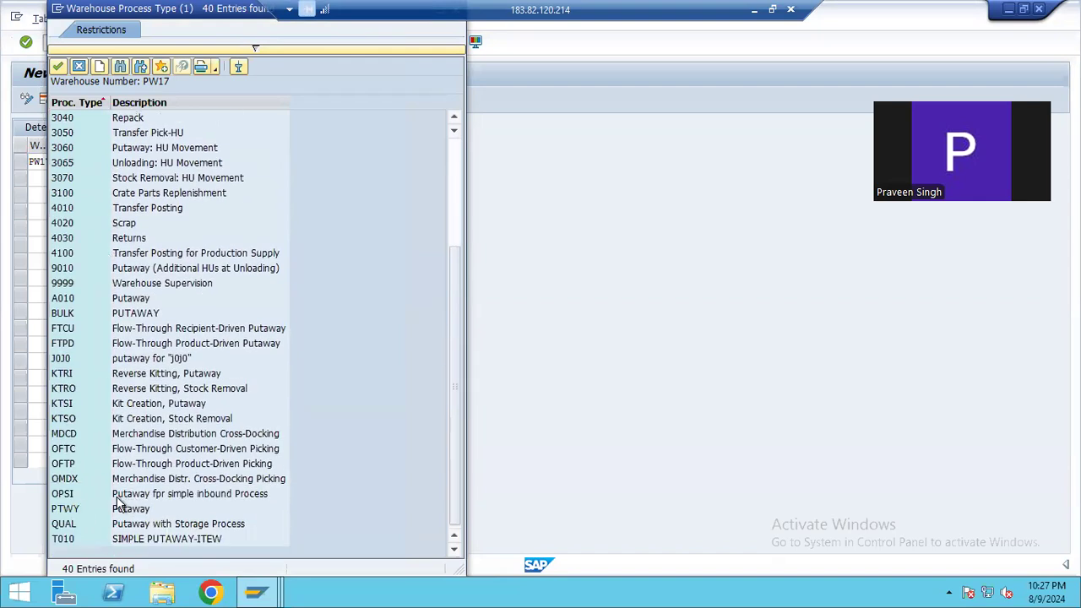
scroll(111, 338, up, 4)
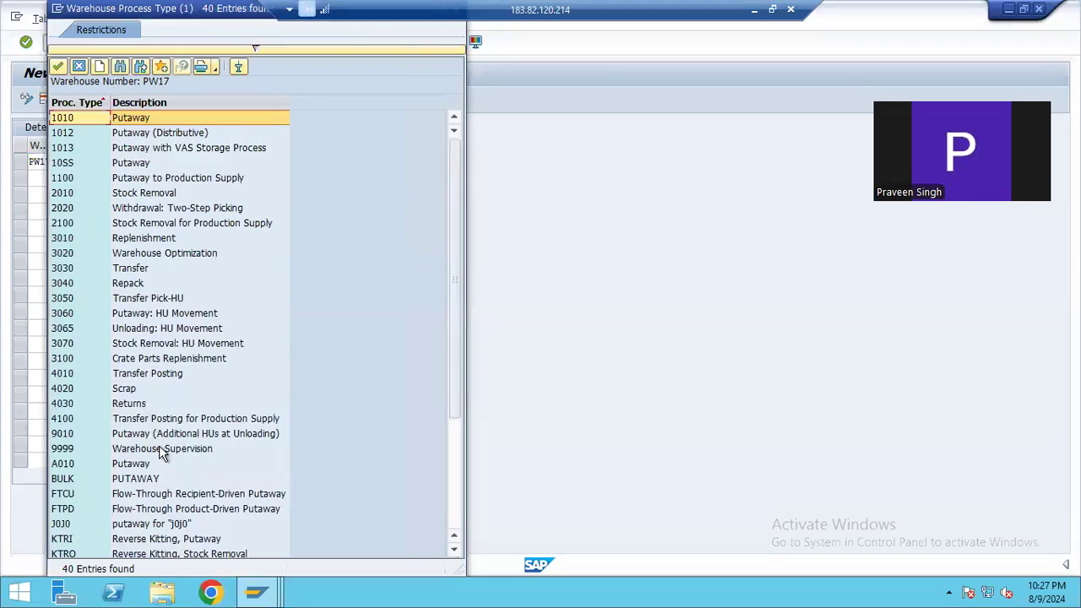
scroll(160, 448, down, 2)
scroll(160, 427, down, 3)
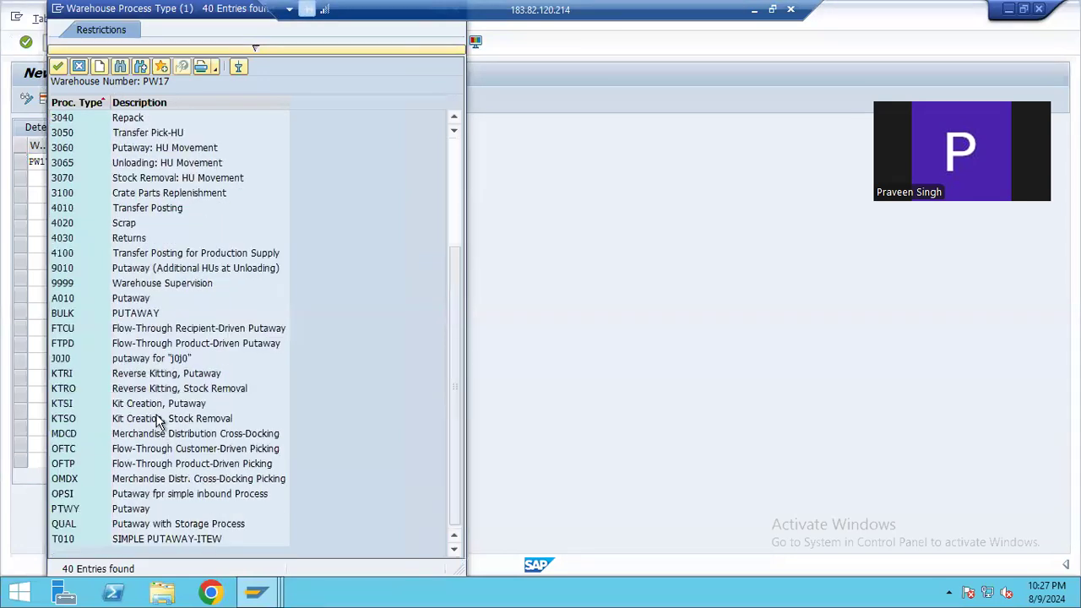
scroll(161, 365, up, 4)
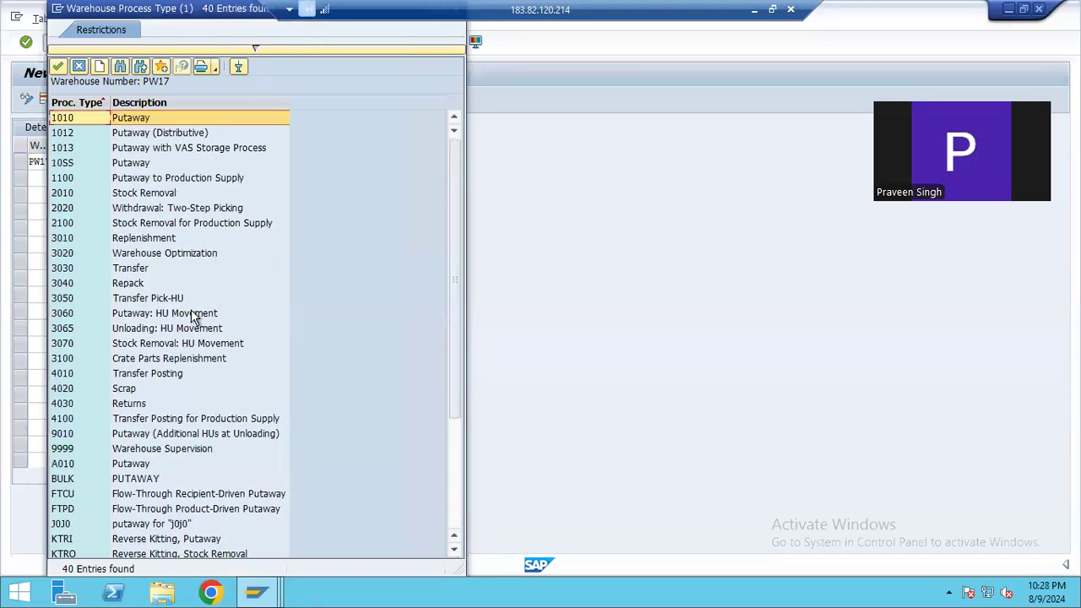
Switch briefly to the Notepad notes, return to the SAP remote session and position the determination list at warehouse PW17 again
click(754, 9)
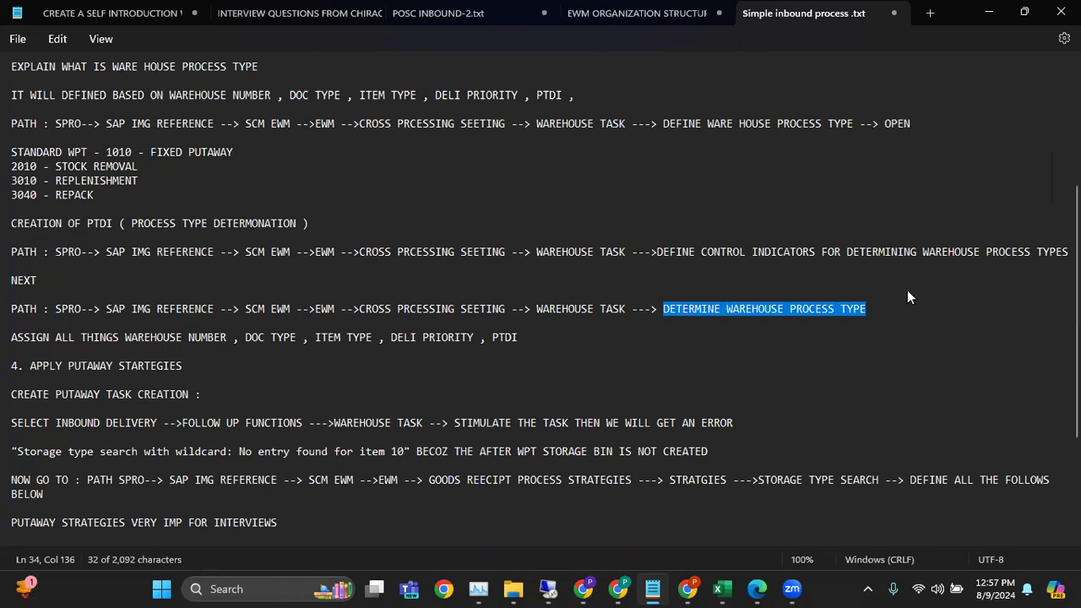
mouse_move(792, 588)
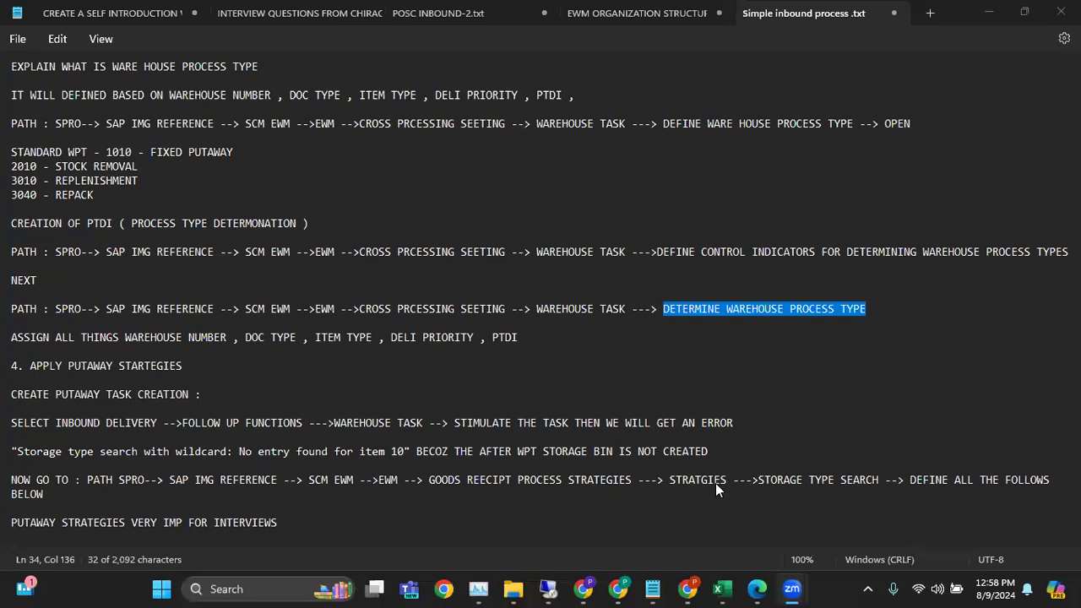
click(546, 588)
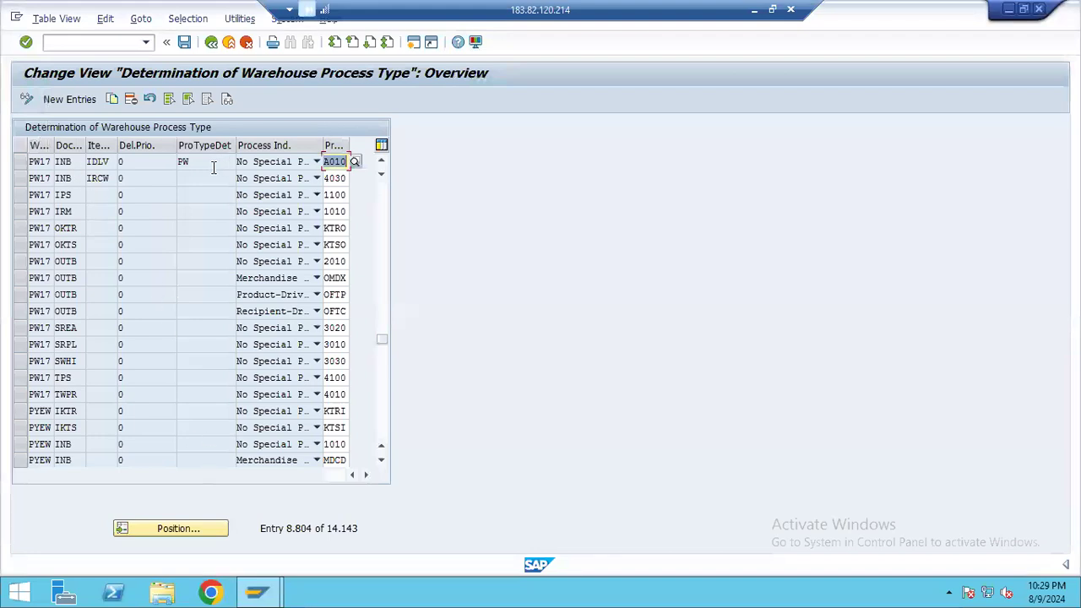
click(170, 524)
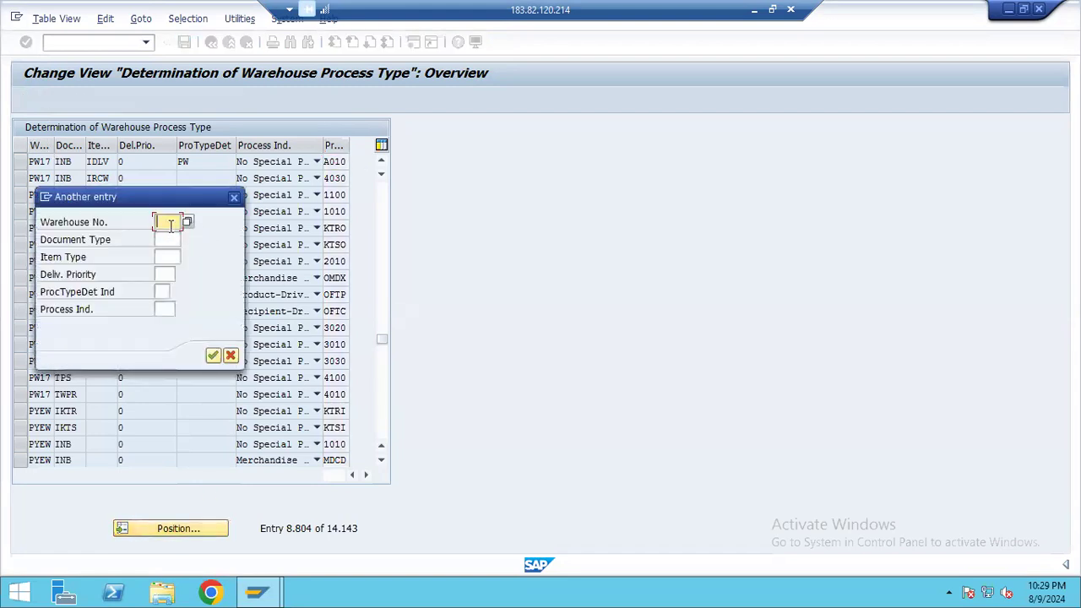
text(PW17)
key(Return)
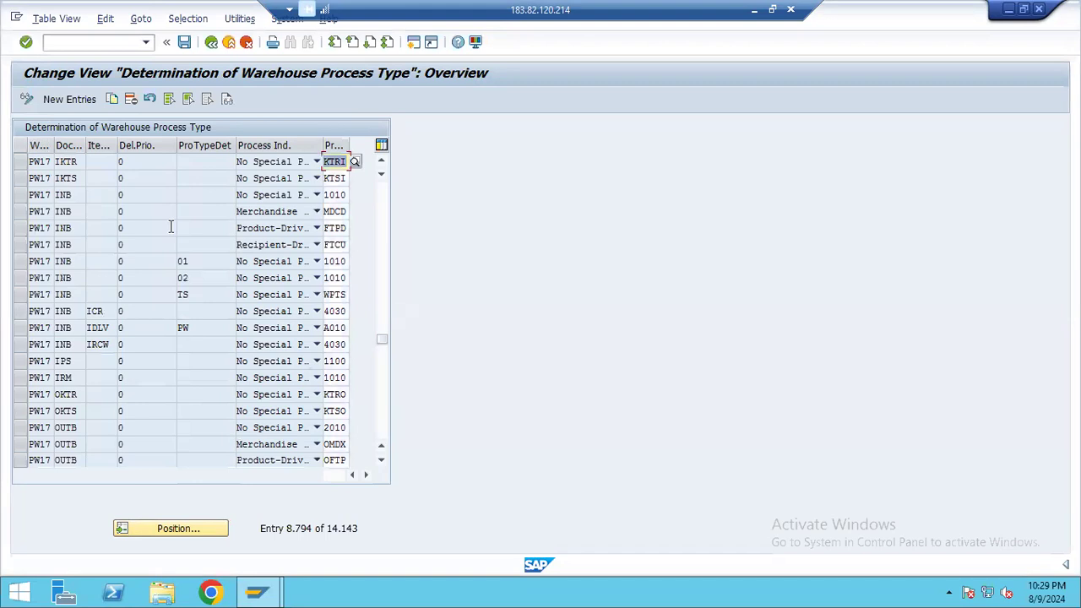
Position the determination list at the entry with warehouse PW17, document type INB, item type IDLV and process type indicator PW
click(172, 528)
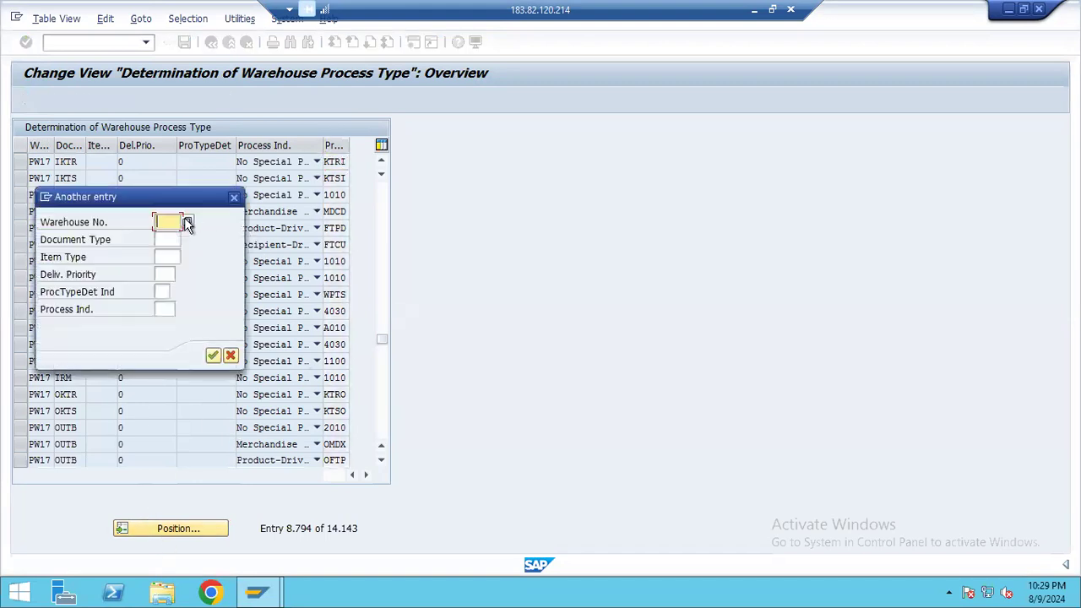
text(PW17)
key(Tab)
text(IND)
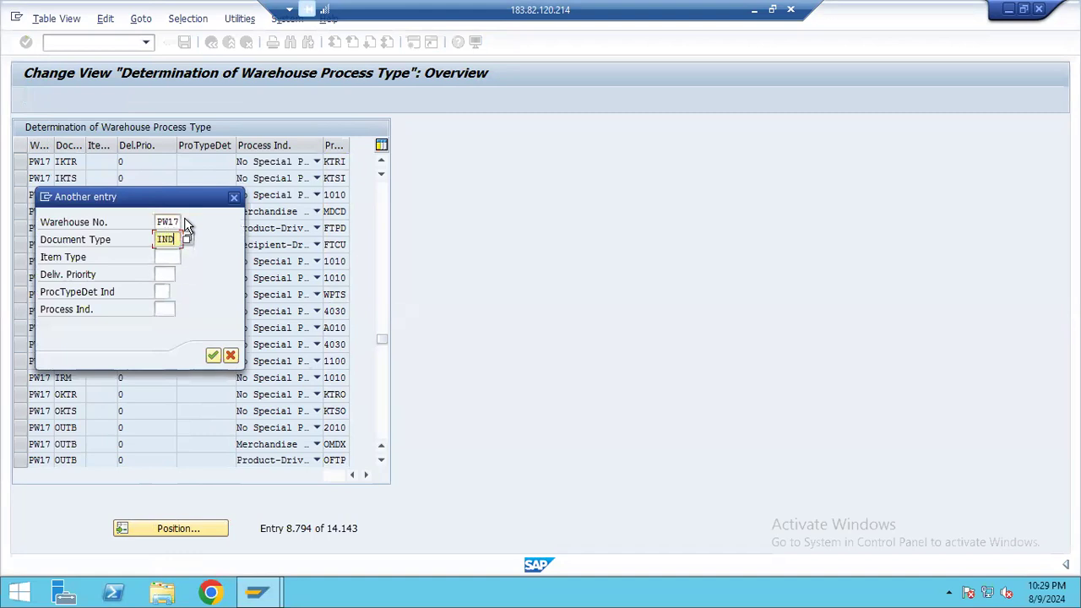
key(Tab)
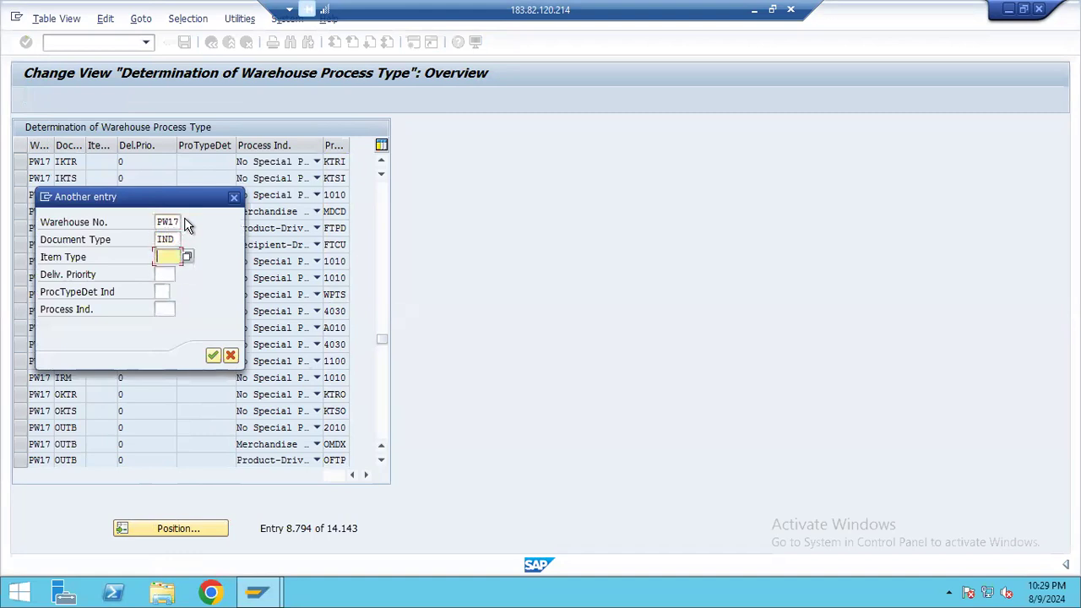
click(178, 239)
key(BackSpace)
text(B)
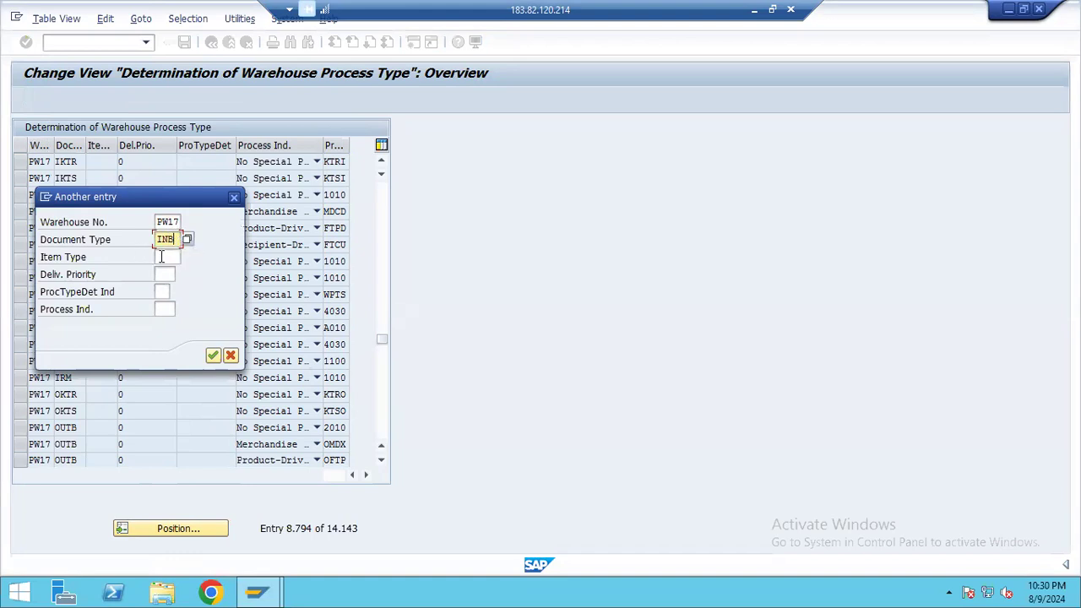
click(161, 257)
text(IDLV)
click(163, 293)
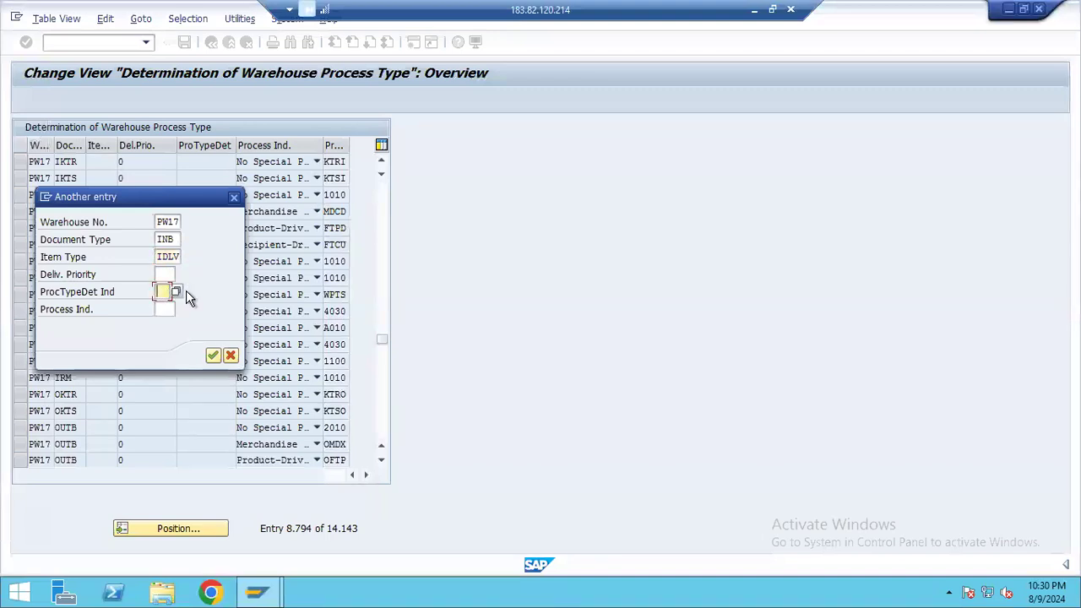
text(PW)
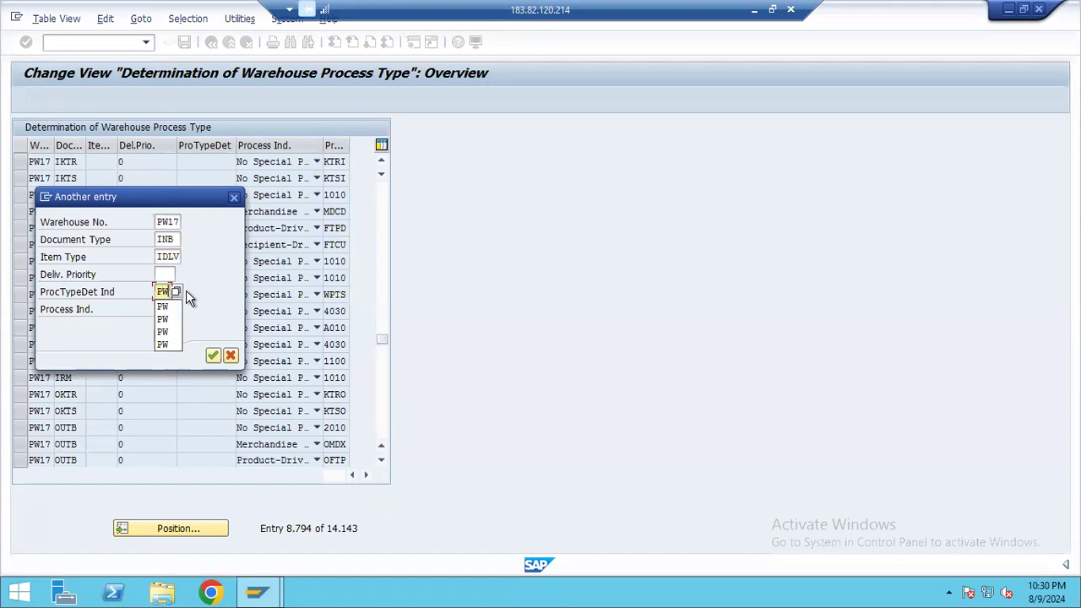
click(213, 355)
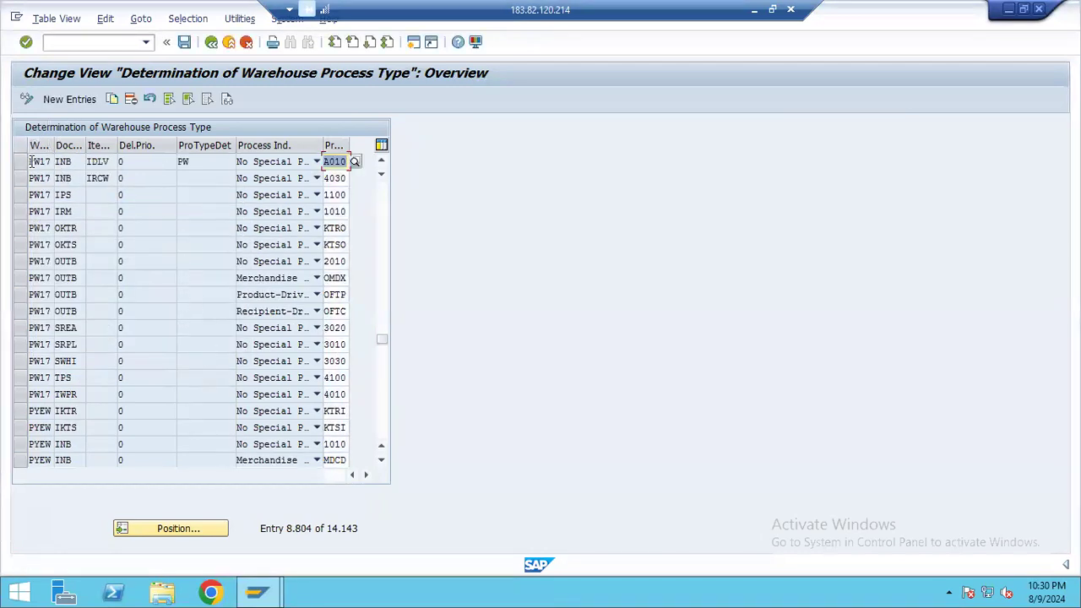
Point out the warehouse number, document type, item type and process type indicator of the PW17 IDLV entry
drag(30, 160, 54, 160)
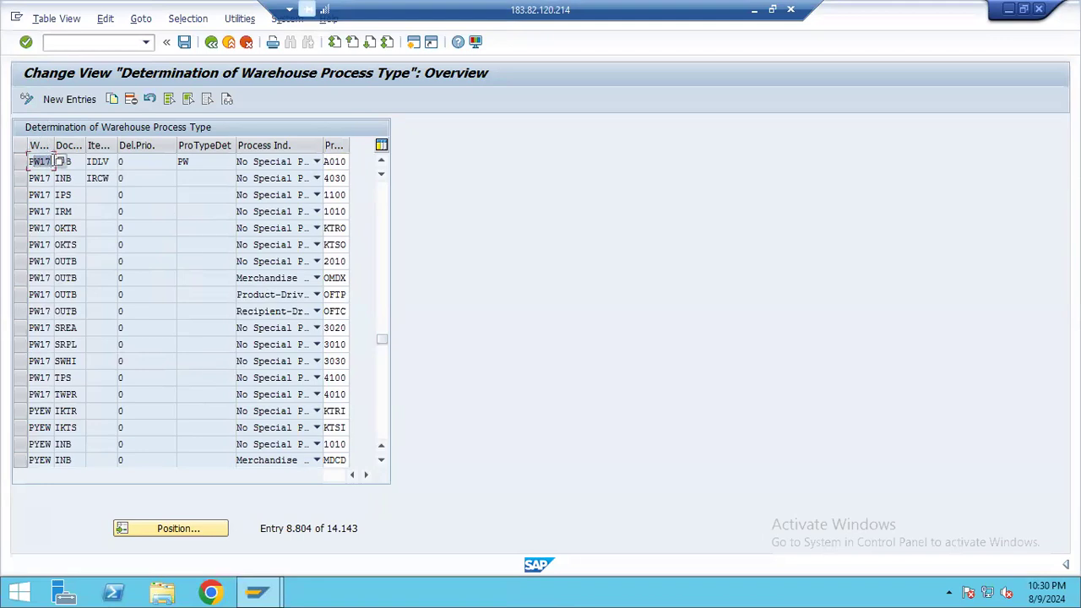
click(76, 161)
click(112, 161)
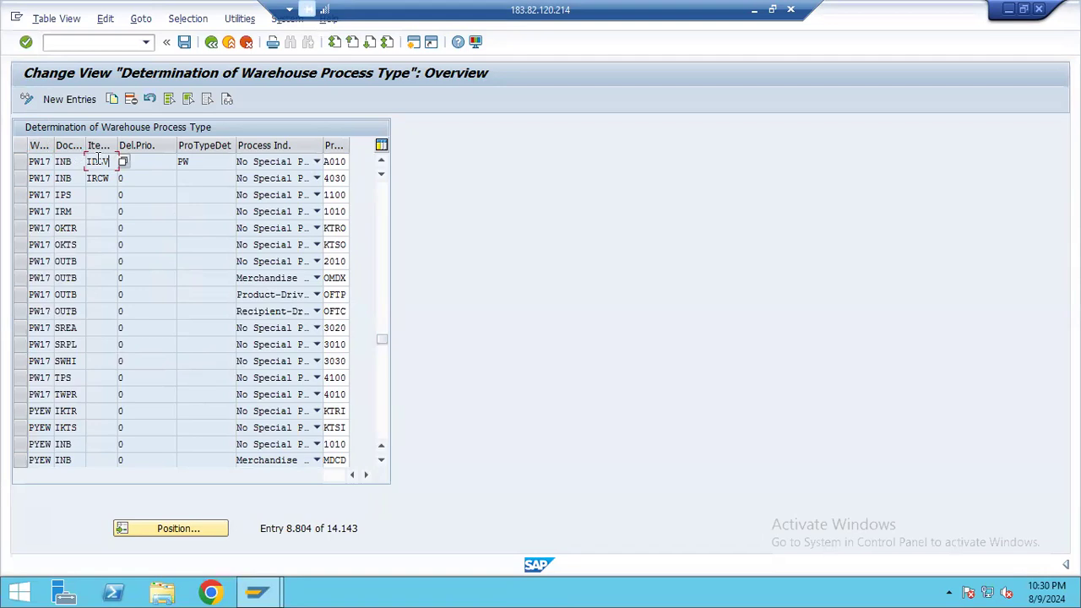
double_click(196, 164)
Switch to the Notepad notes and highlight APPLY PUTAWAY STARTEGIES and the numbered list of five putaway strategy settings
click(753, 13)
click(653, 588)
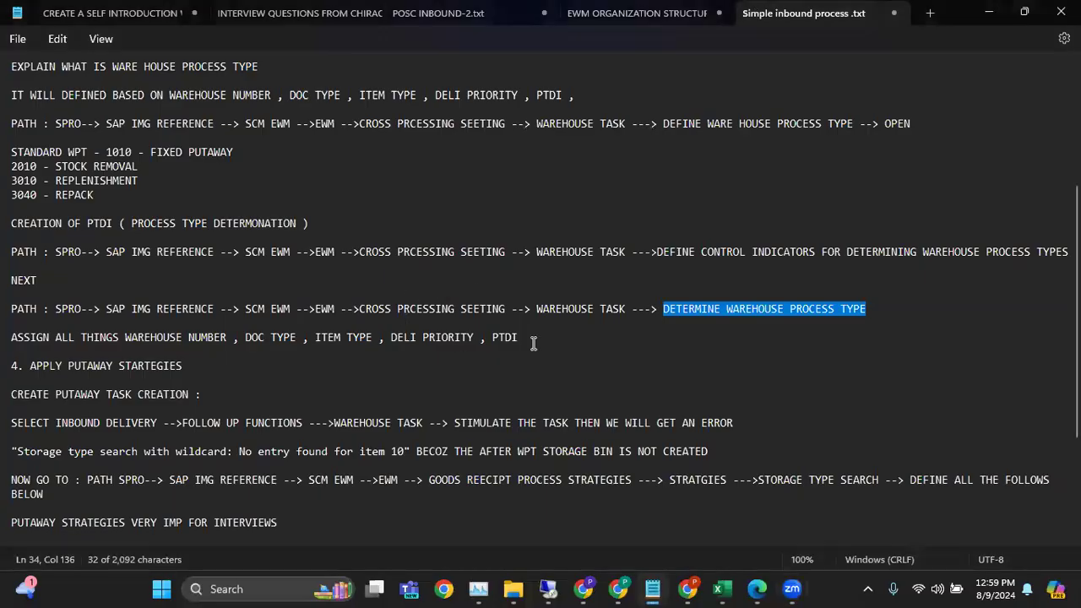
drag(31, 365, 183, 364)
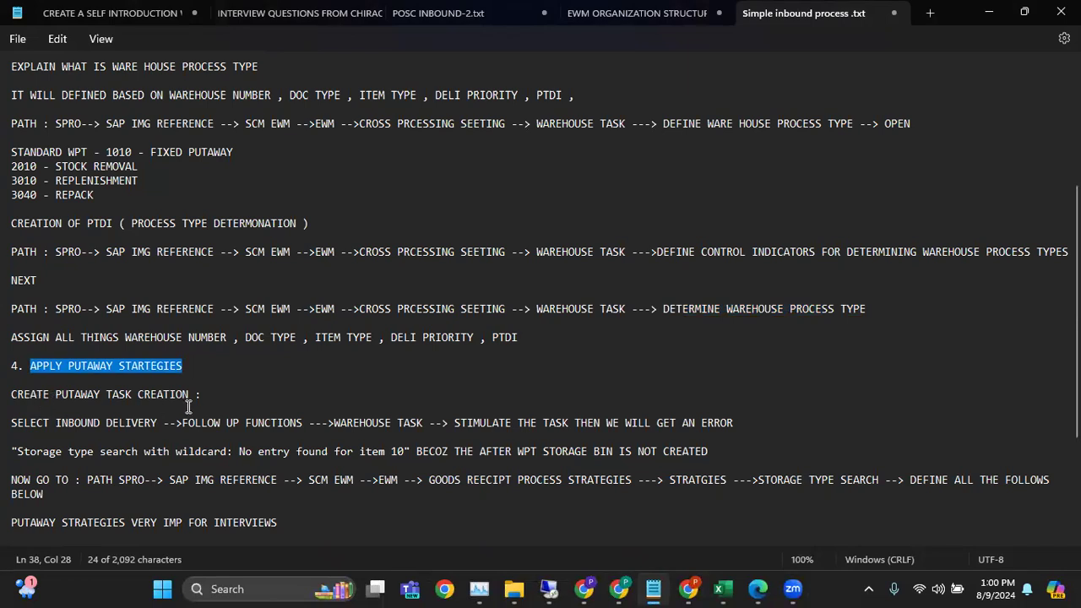
scroll(157, 430, down, 4)
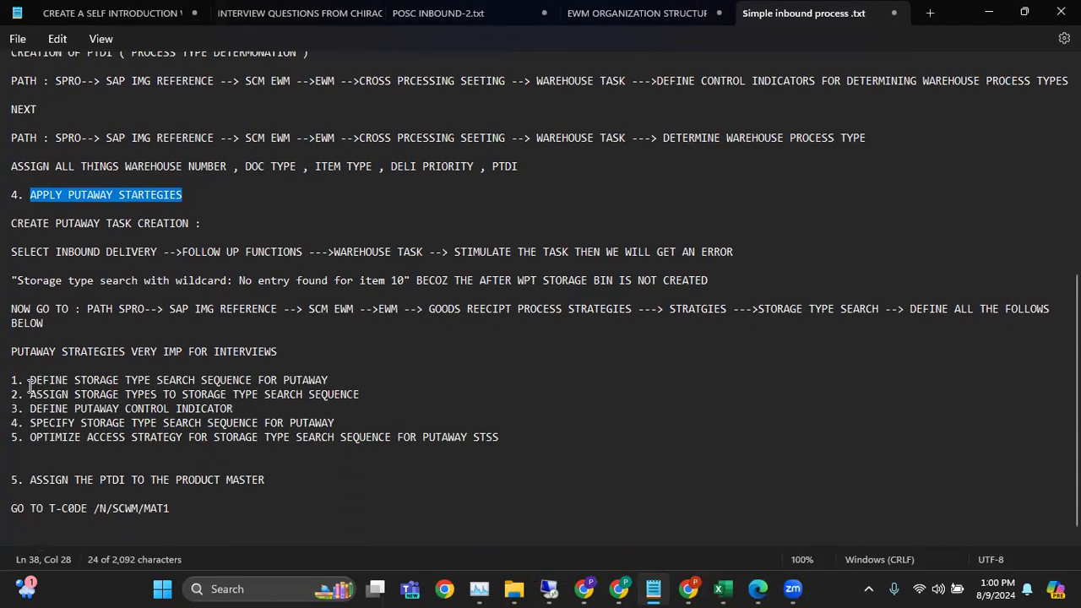
drag(22, 379, 284, 444)
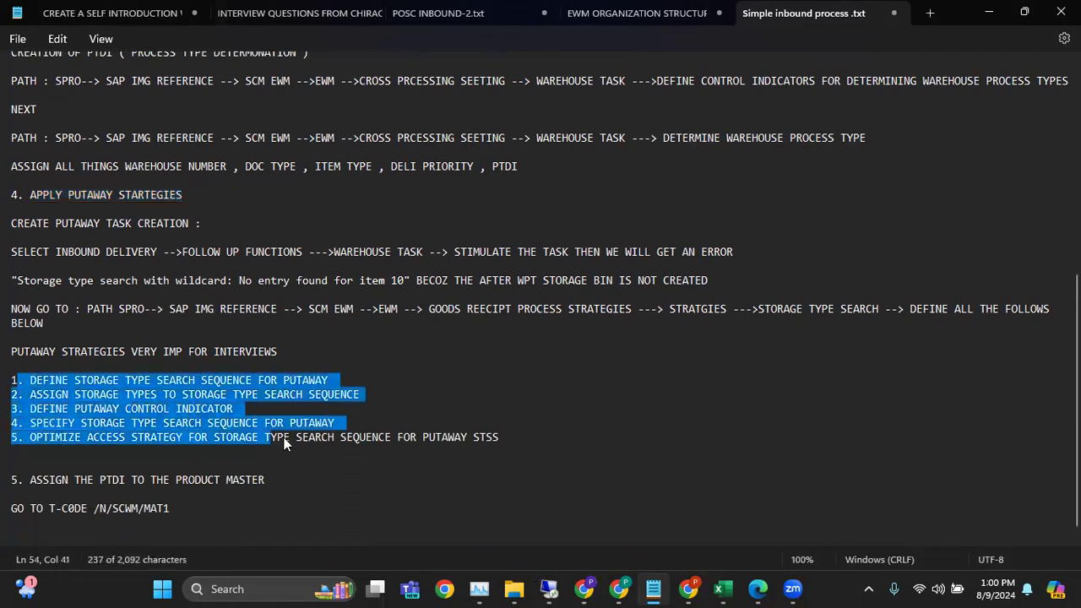
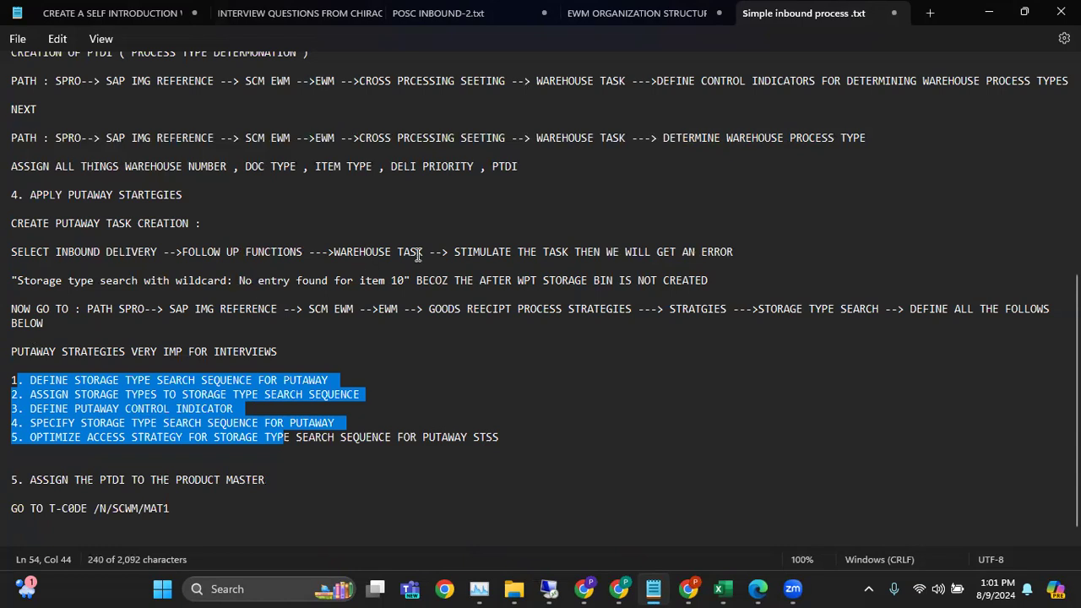
Highlight the "Storage type search with wildcard" error line in the notes and return to the SAP remote session
drag(12, 281, 707, 279)
shift+click(707, 280)
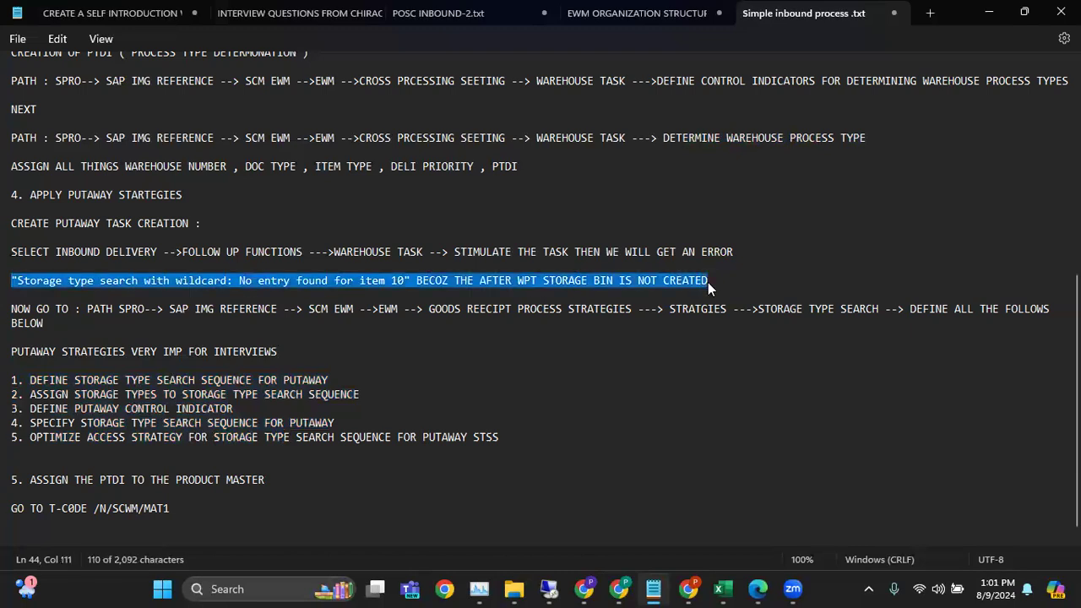
click(554, 589)
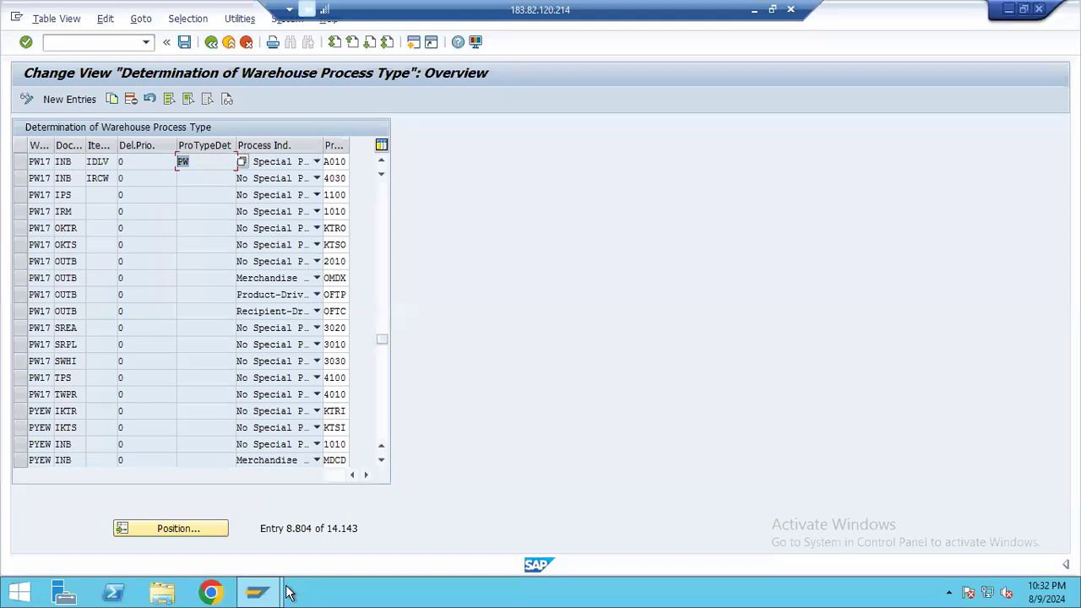
Leave the warehouse process type determination view, open inbound delivery maintenance for warehouse PW17 and close the display log
mouse_move(270, 583)
click(289, 512)
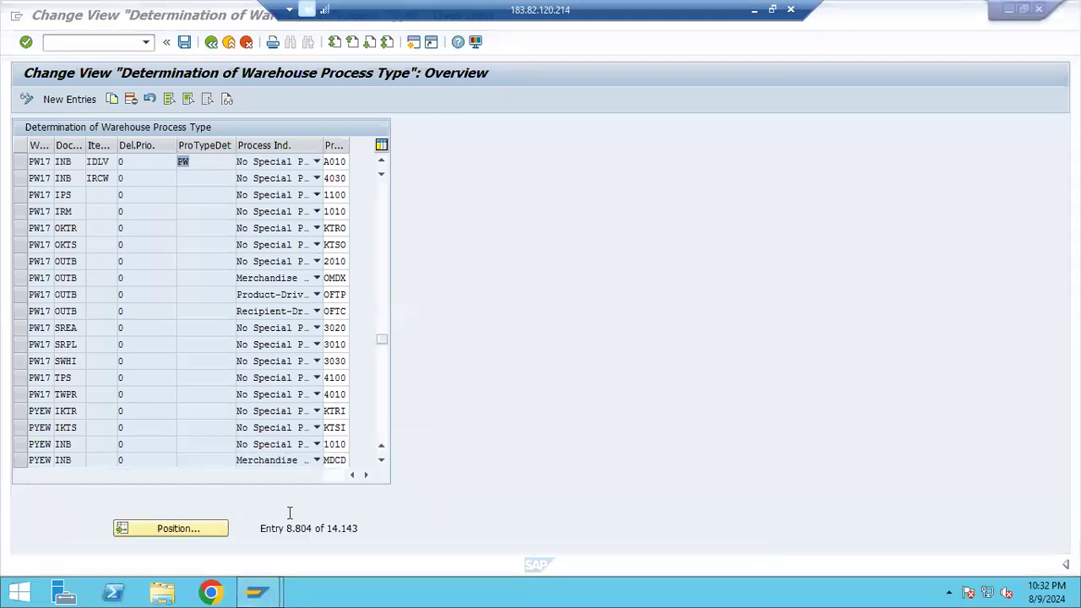
click(246, 41)
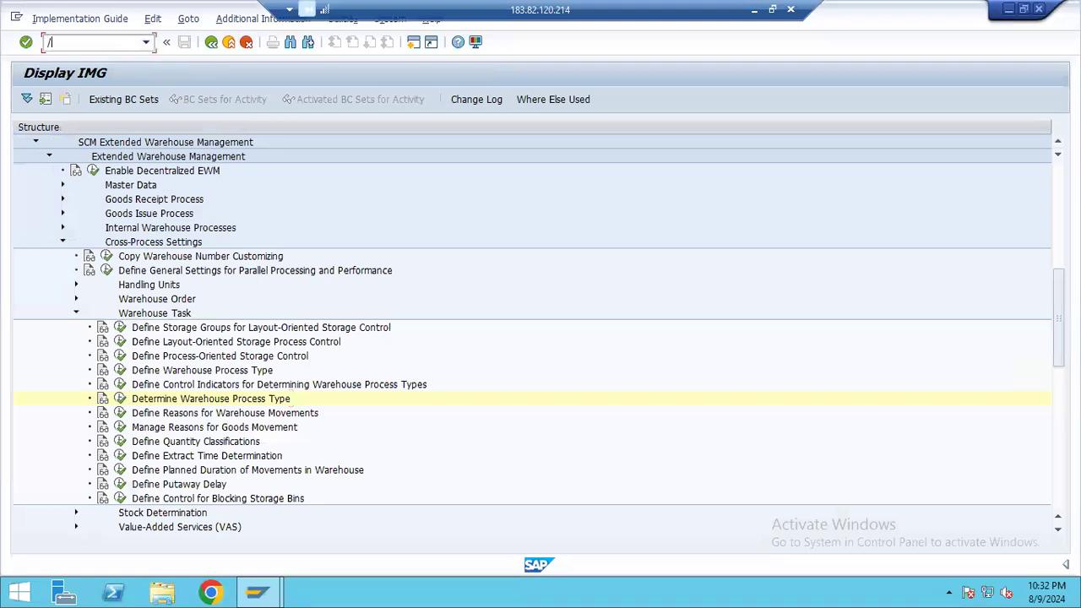
click(146, 42)
key(Return)
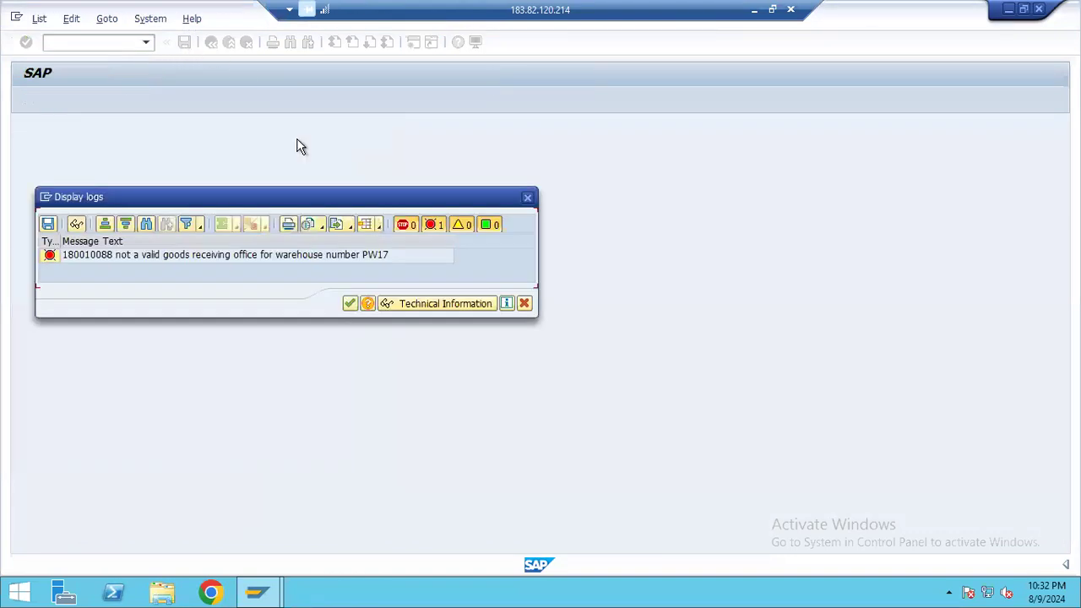
click(350, 303)
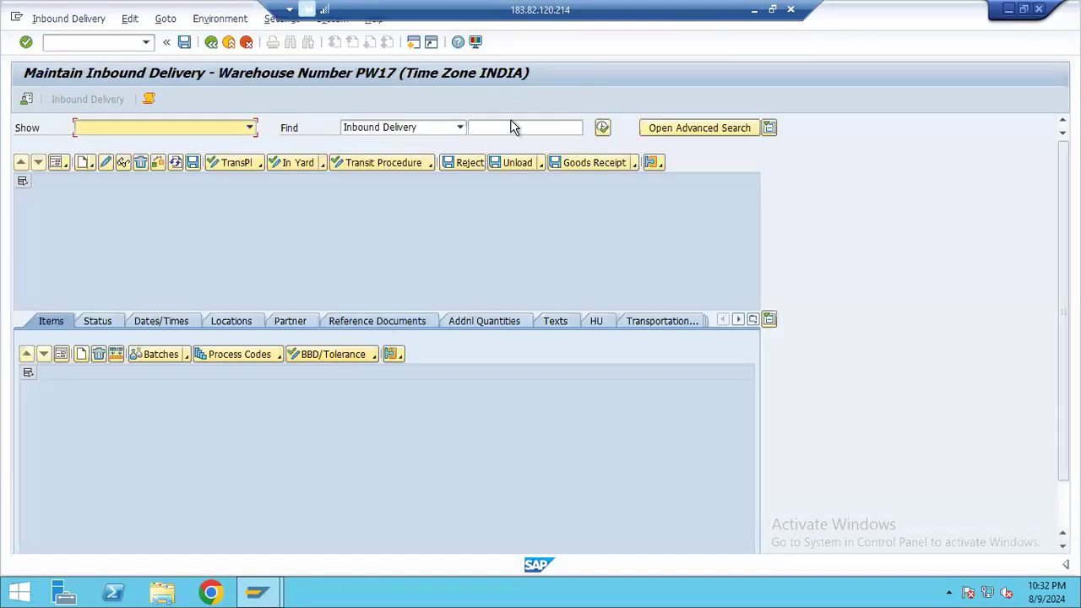
Find inbound delivery 180010572 and select its row
text(180010572)
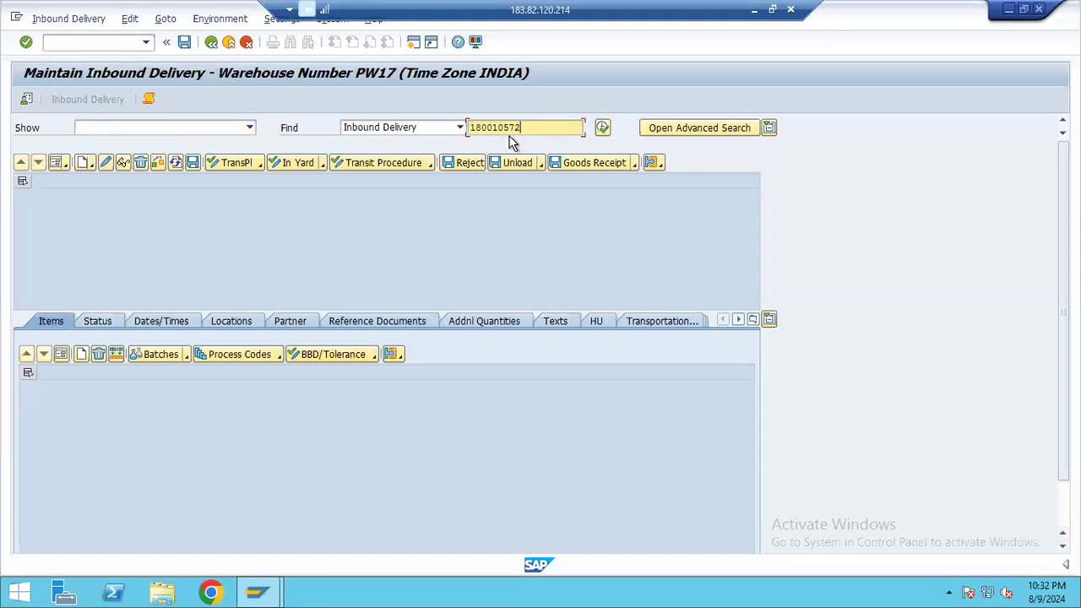
click(602, 128)
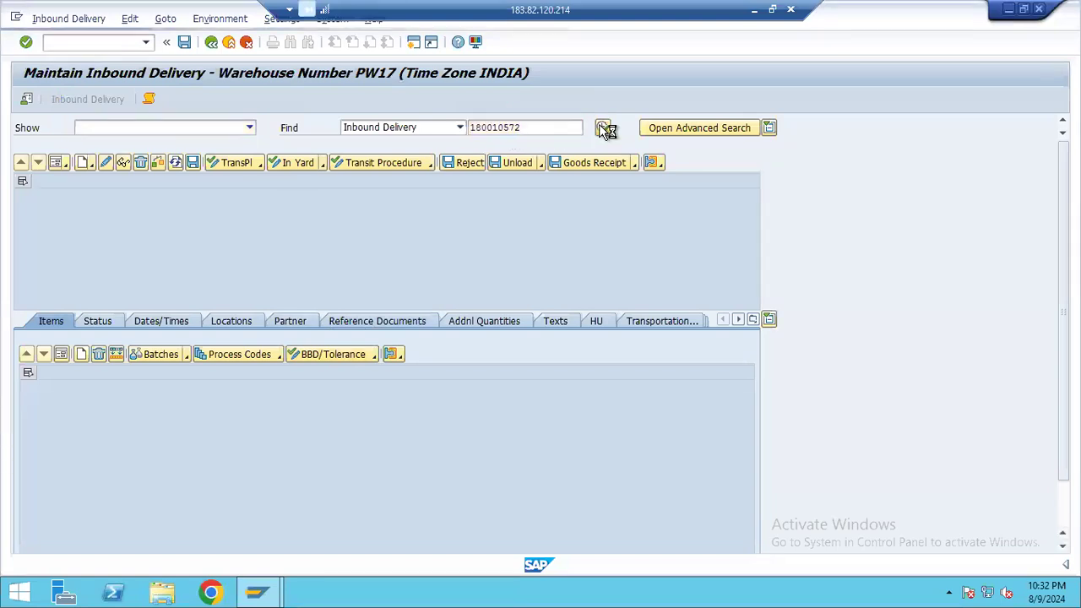
click(23, 214)
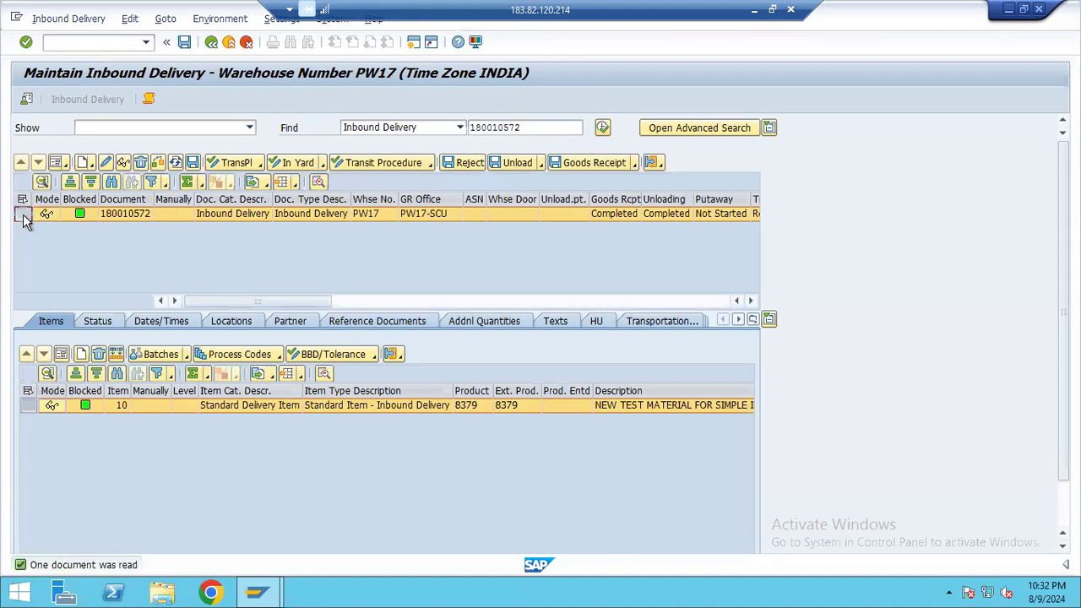
Open the follow-on warehouse task function for the delivery and create the putaway task for item 10 without saving
click(74, 20)
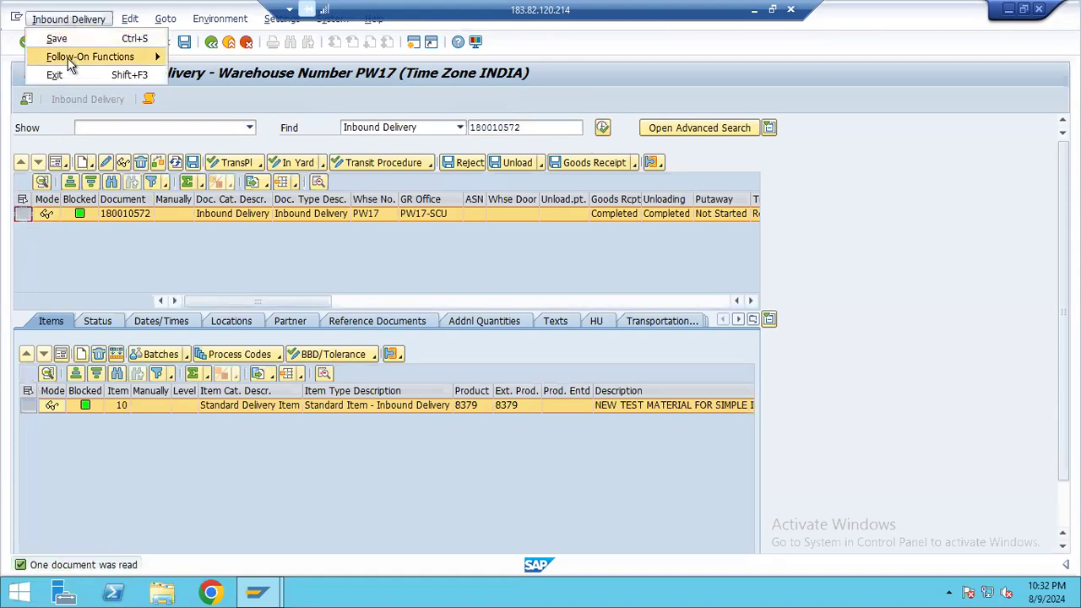
mouse_move(70, 59)
click(216, 56)
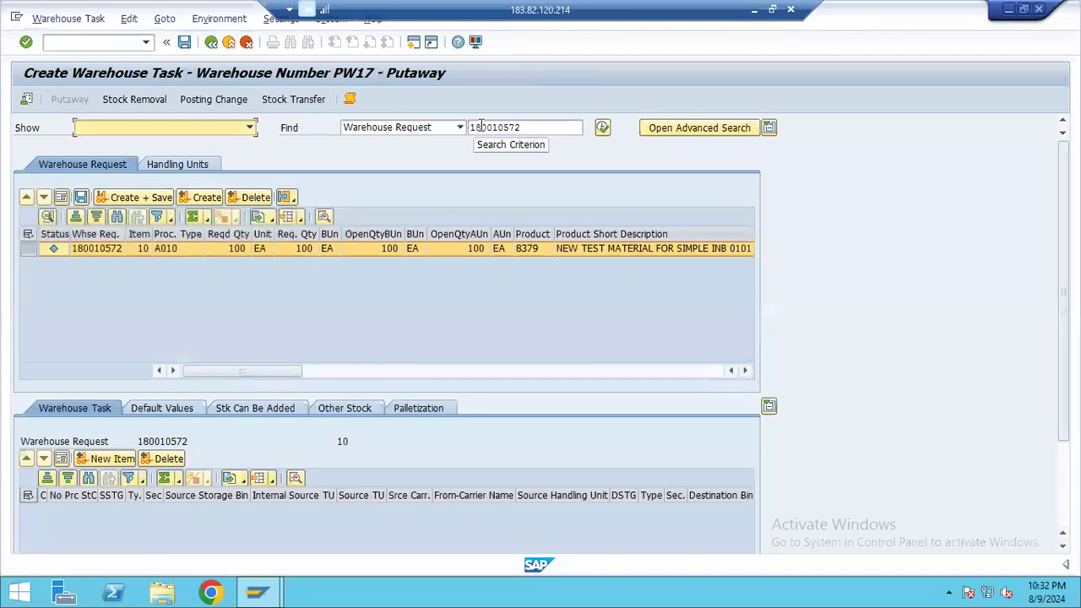
click(29, 249)
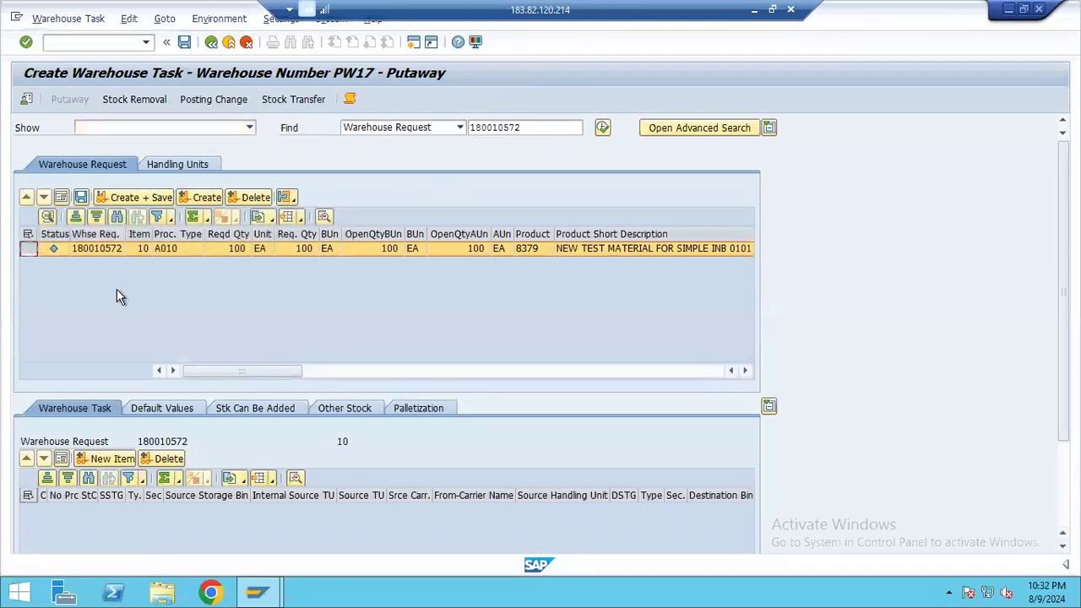
click(203, 197)
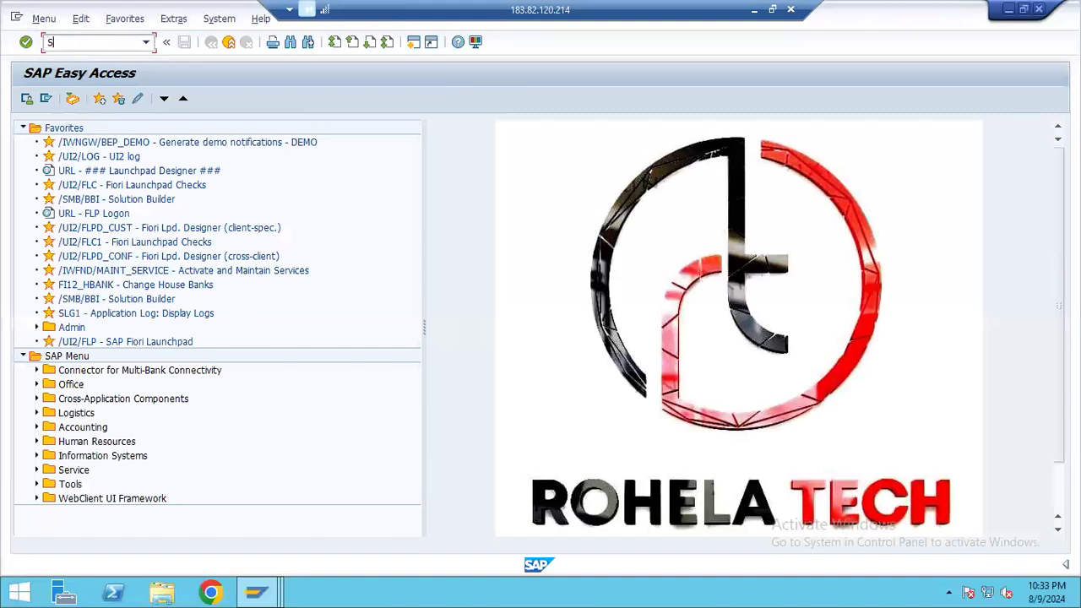
Start the SPRO customizing transaction, check the configuration path in the Notepad notes and open the SAP Reference IMG
key(Return)
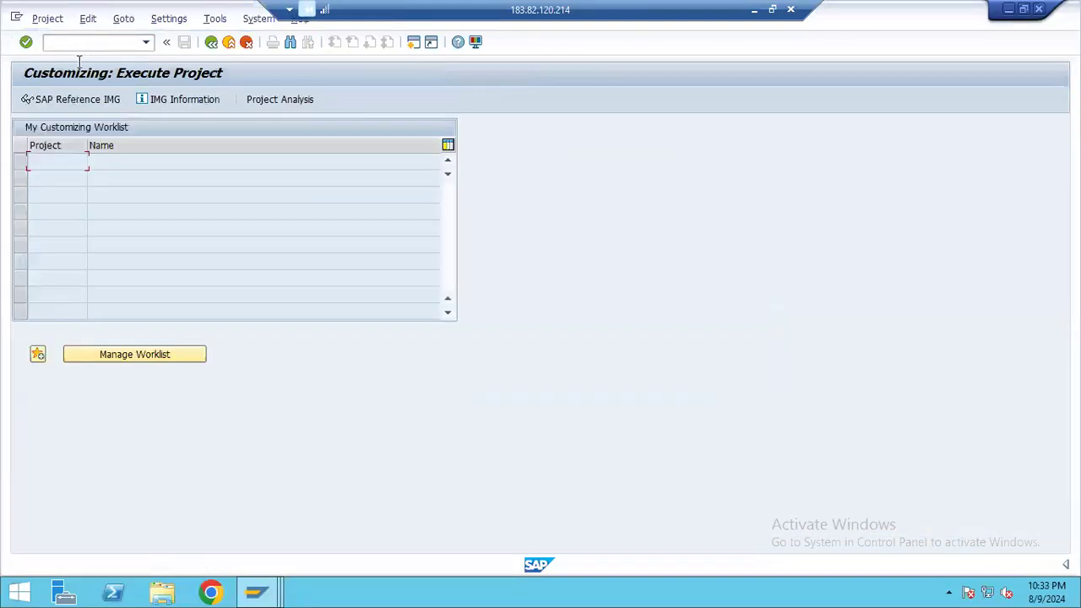
click(752, 12)
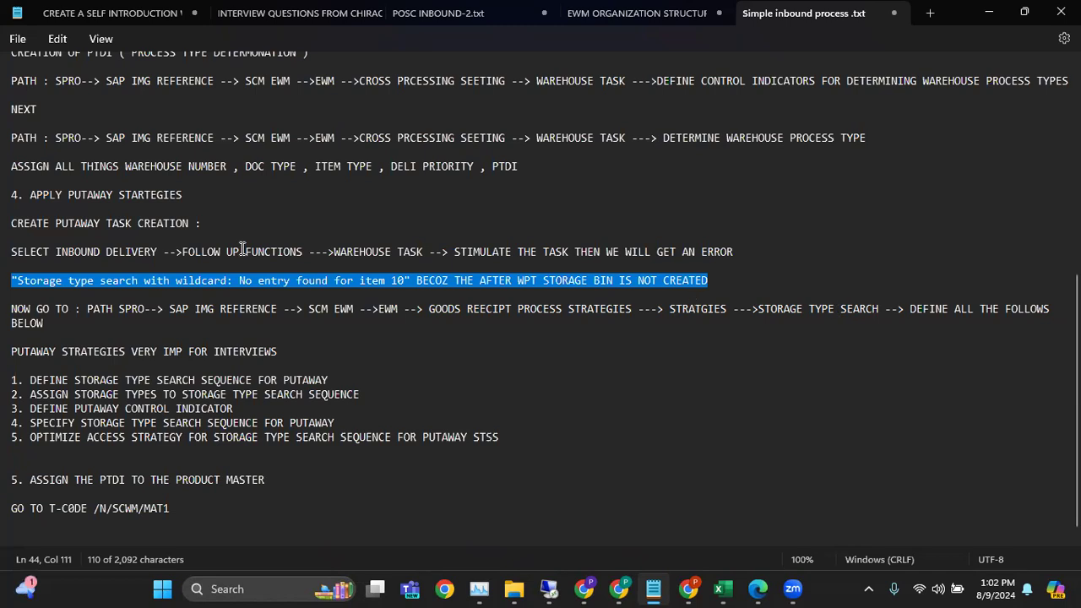
mouse_move(552, 588)
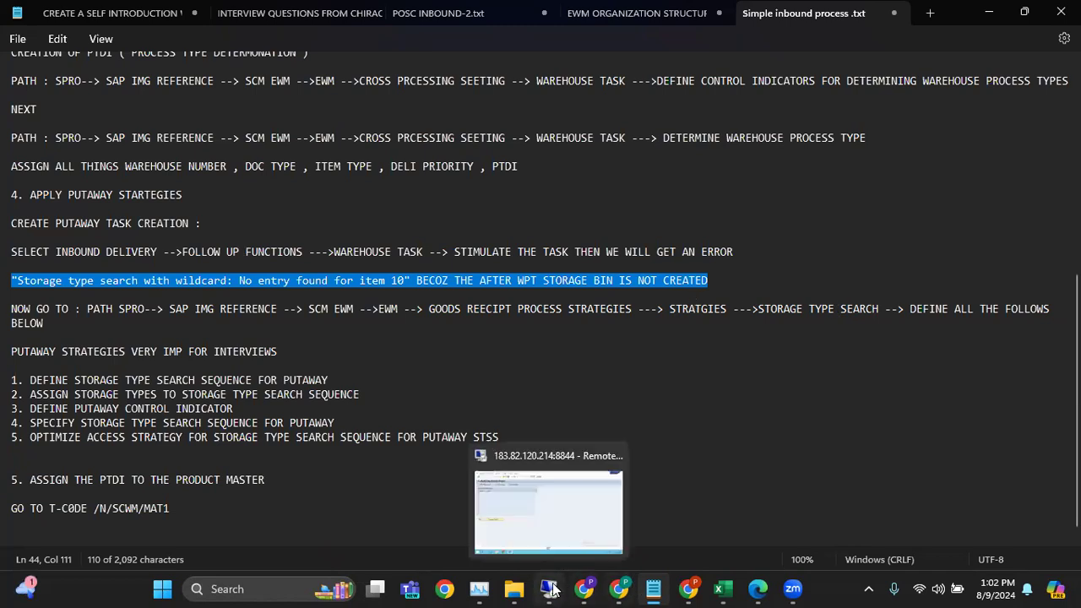
click(559, 537)
click(89, 101)
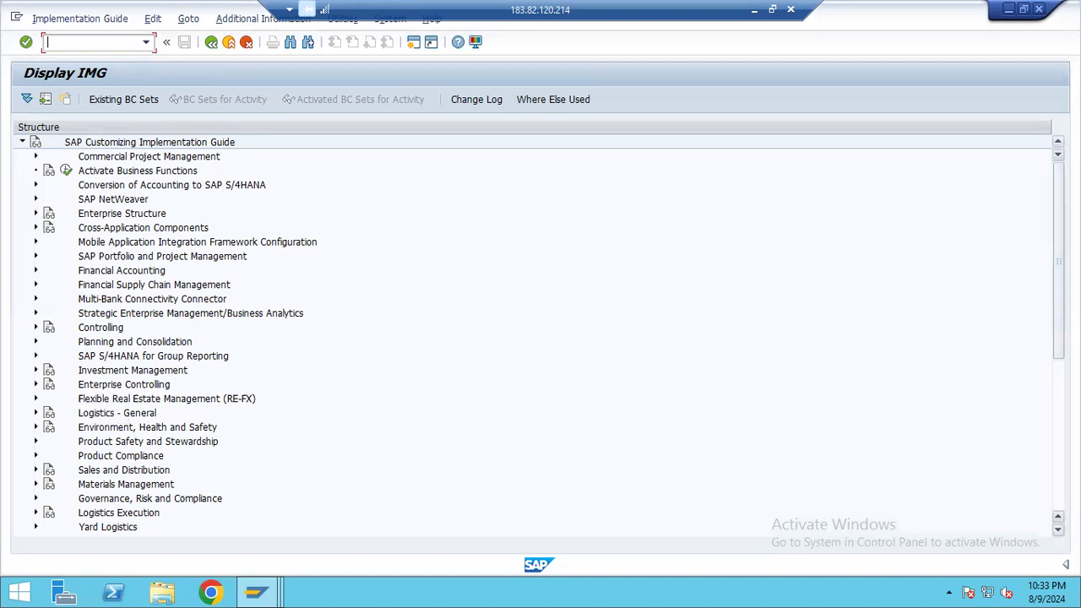
Expand SCM Extended Warehouse Management and its Extended Warehouse Management node in the IMG, checking the path against the Notepad notes
scroll(1055, 338, down, 5)
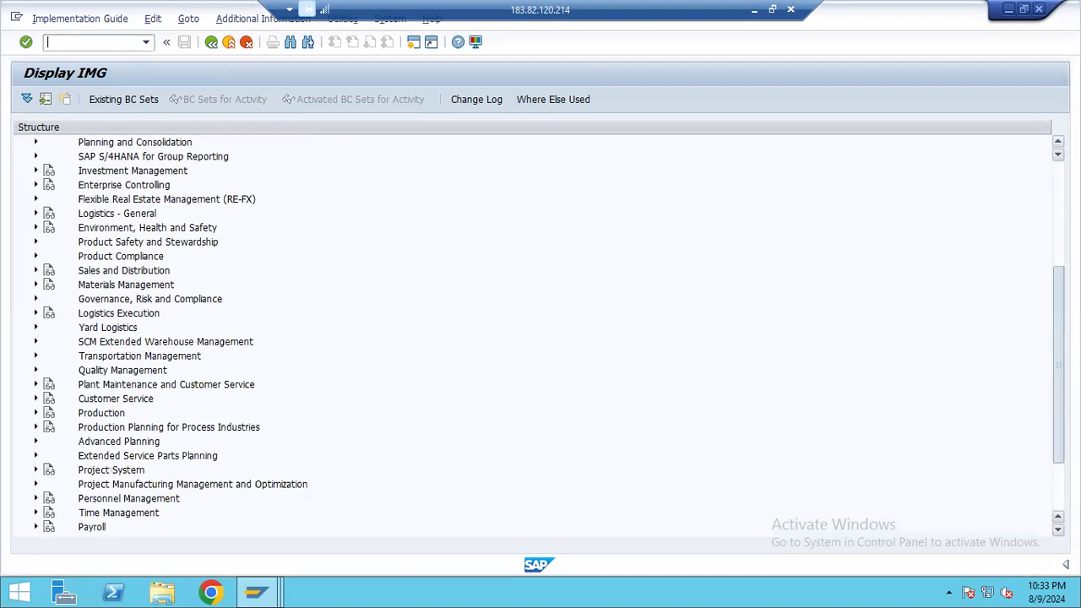
click(35, 342)
click(49, 356)
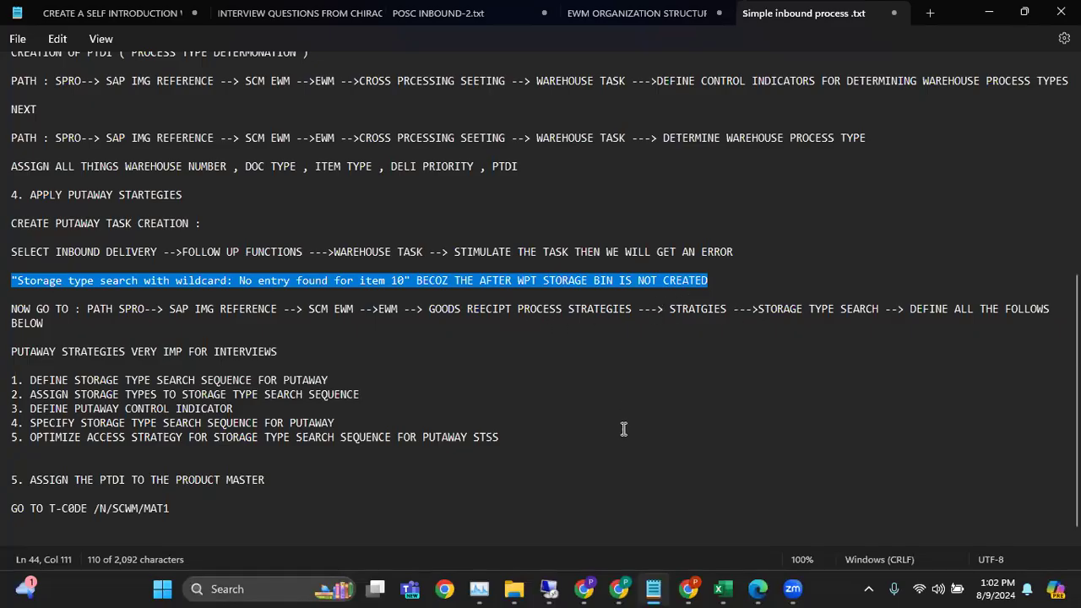
click(579, 587)
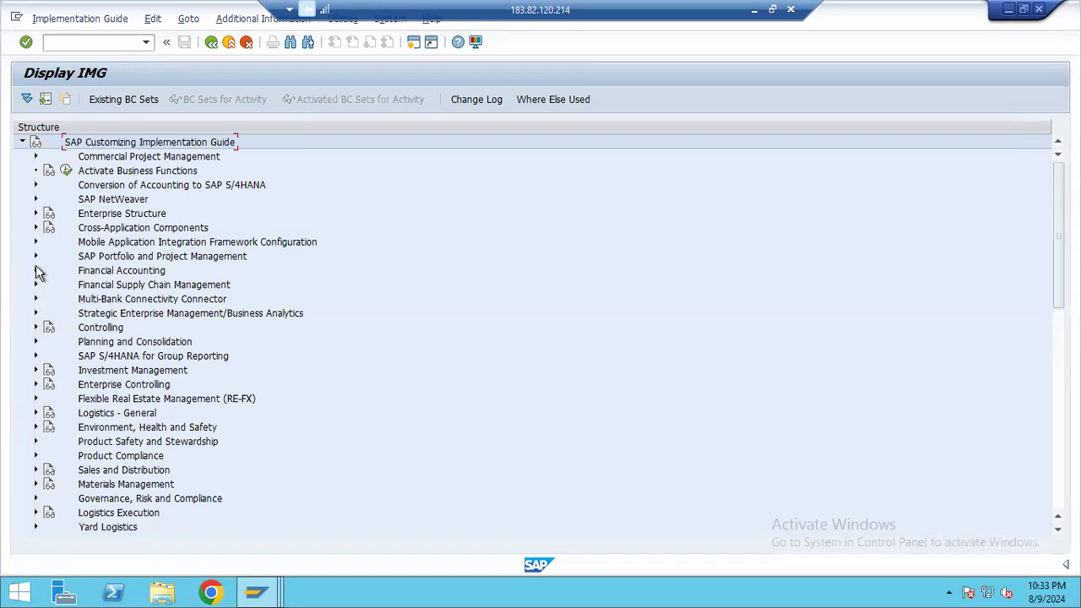
drag(1055, 235, 1057, 320)
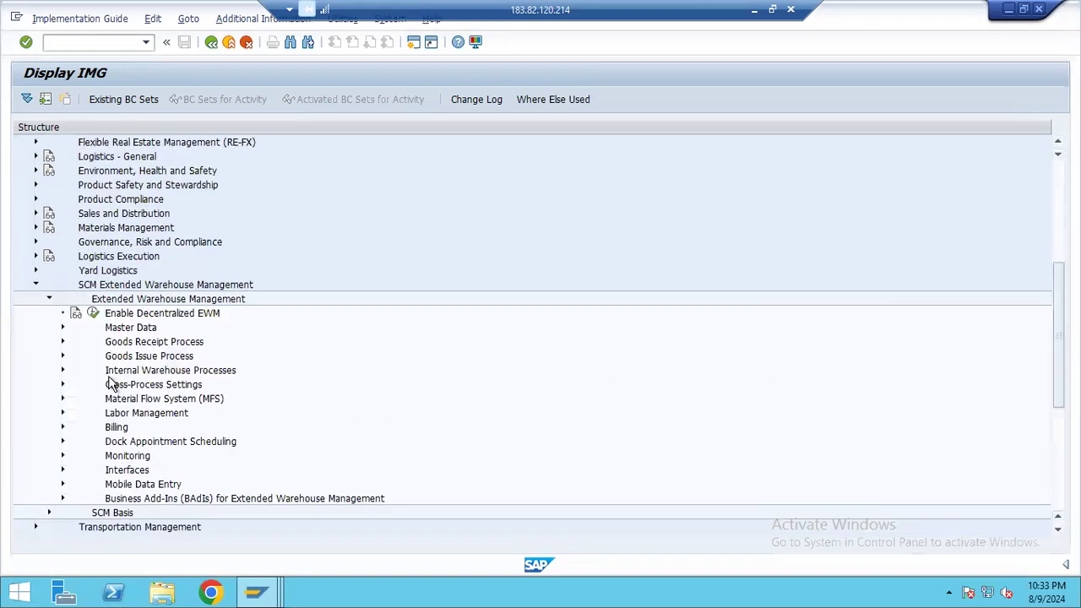
Expand Goods Receipt Process, Strategies and Storage Type Search to show the putaway search activities
click(65, 344)
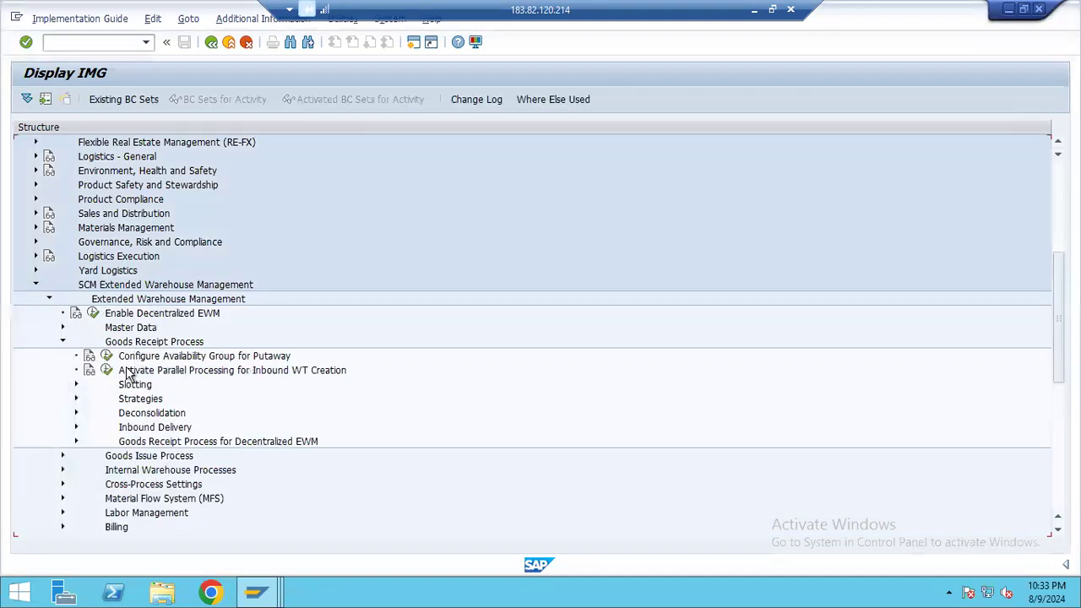
click(76, 398)
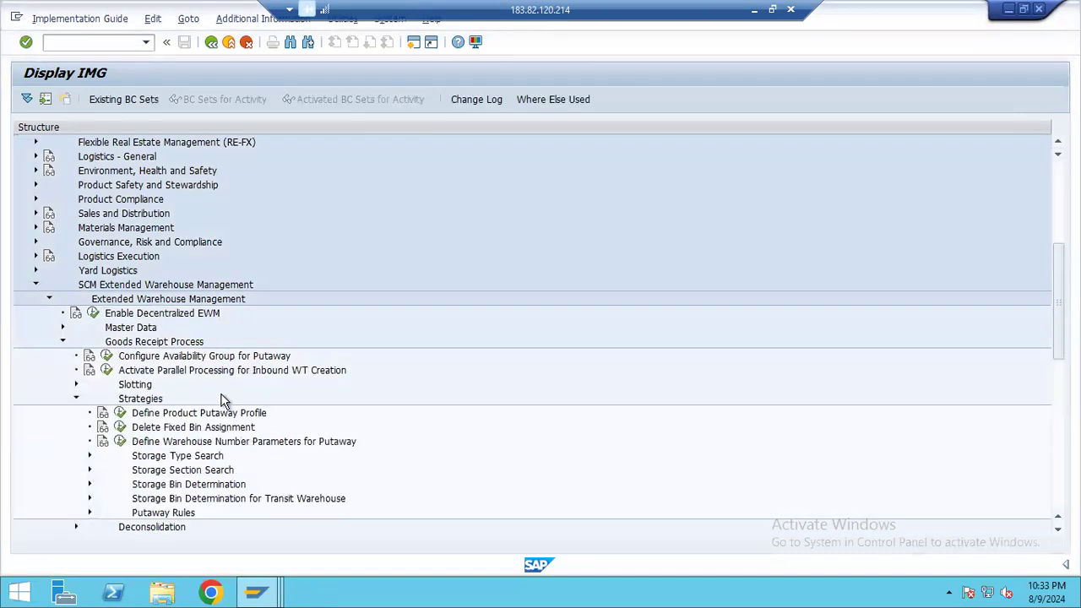
click(89, 456)
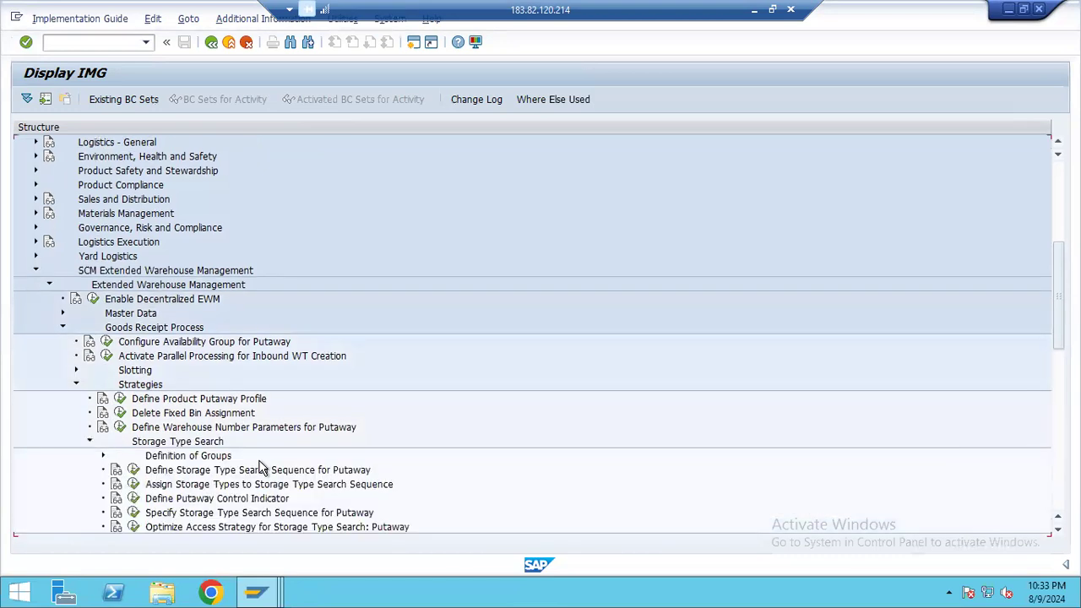
scroll(304, 427, down, 1)
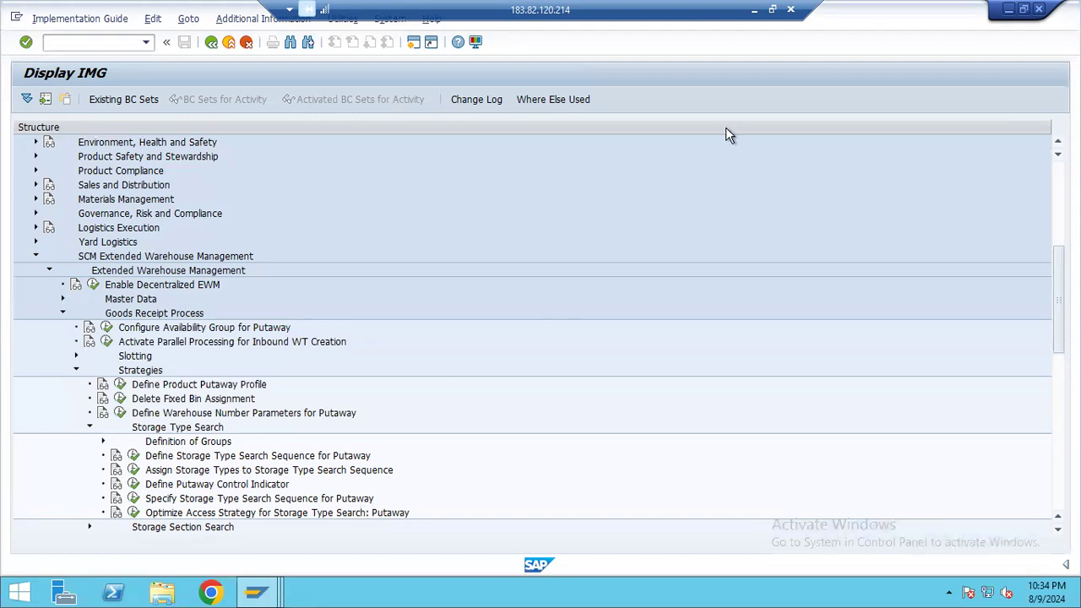
Switch to the Excel training workbook and show the storage types in the warehouse layout picture on the WAREHOUSE sheet
click(754, 10)
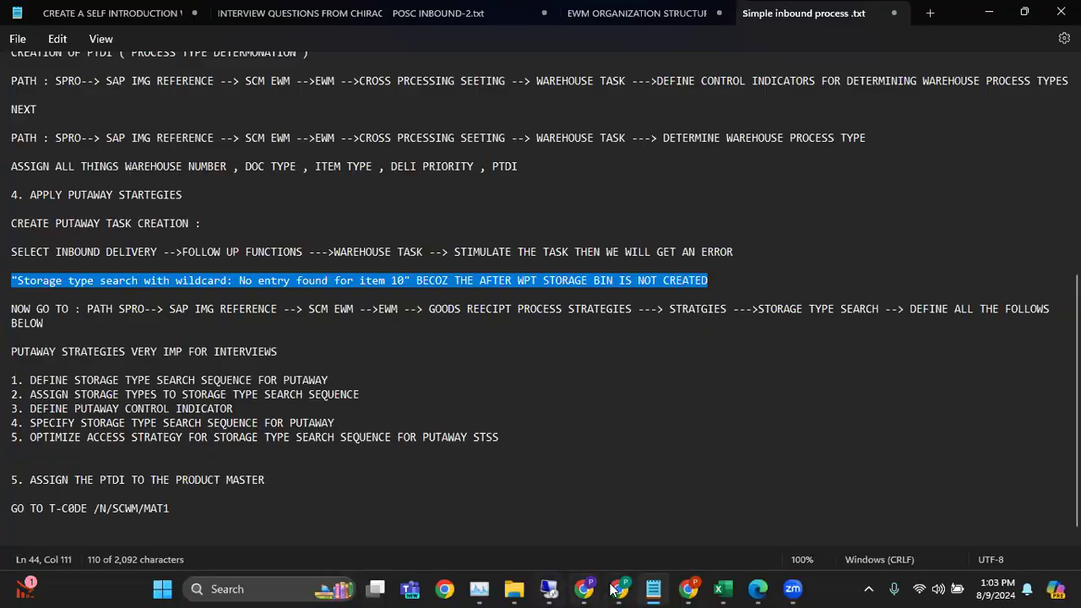
click(723, 589)
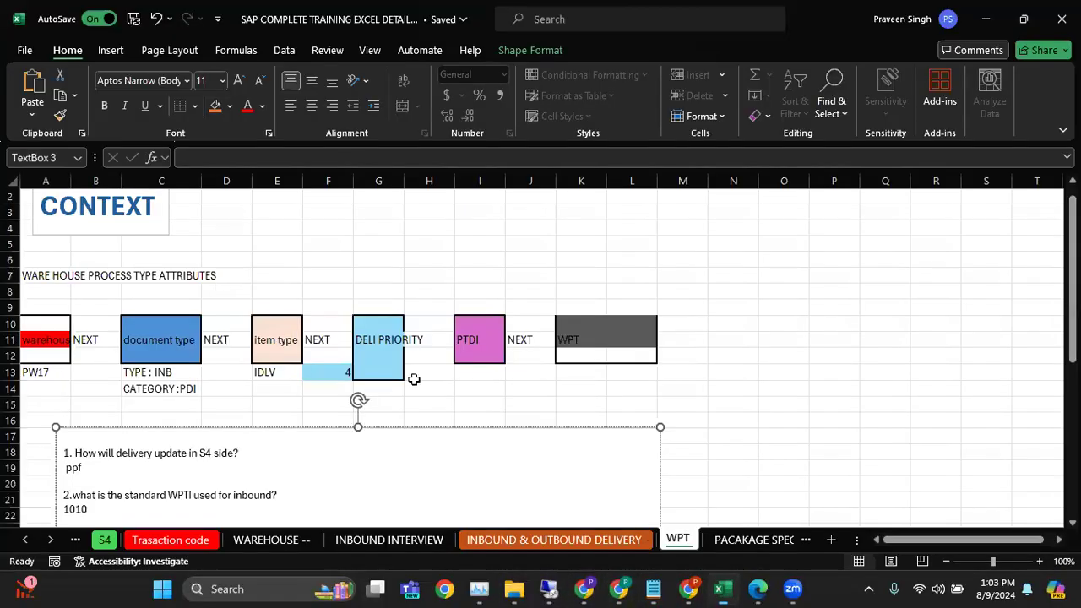
click(287, 540)
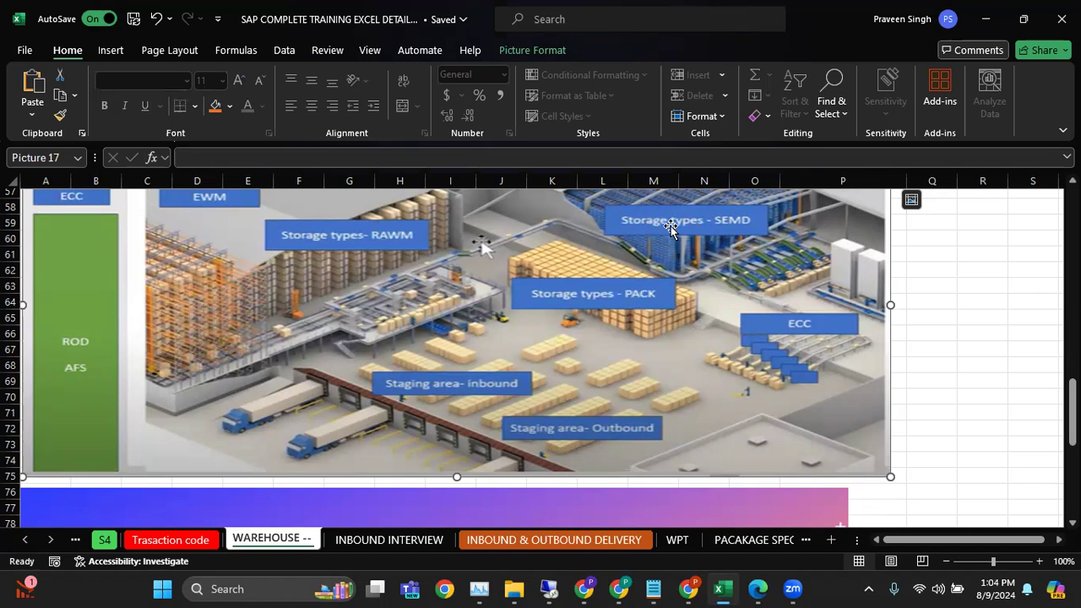
Alternate between the Notepad putaway strategy notes and the Excel warehouse layout picture to relate the strategies to the storage types
click(652, 589)
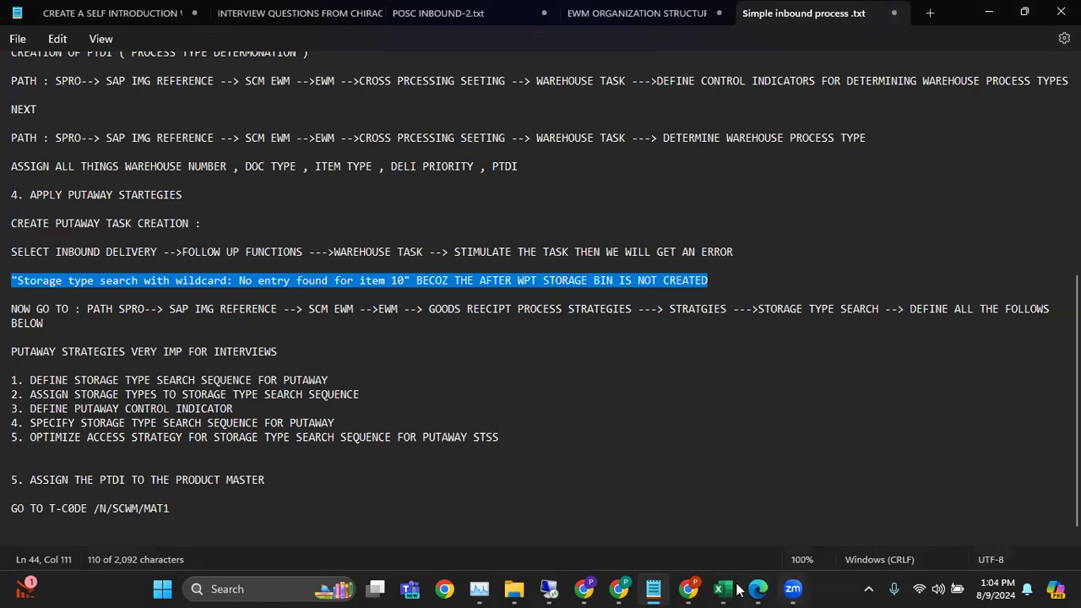
click(740, 516)
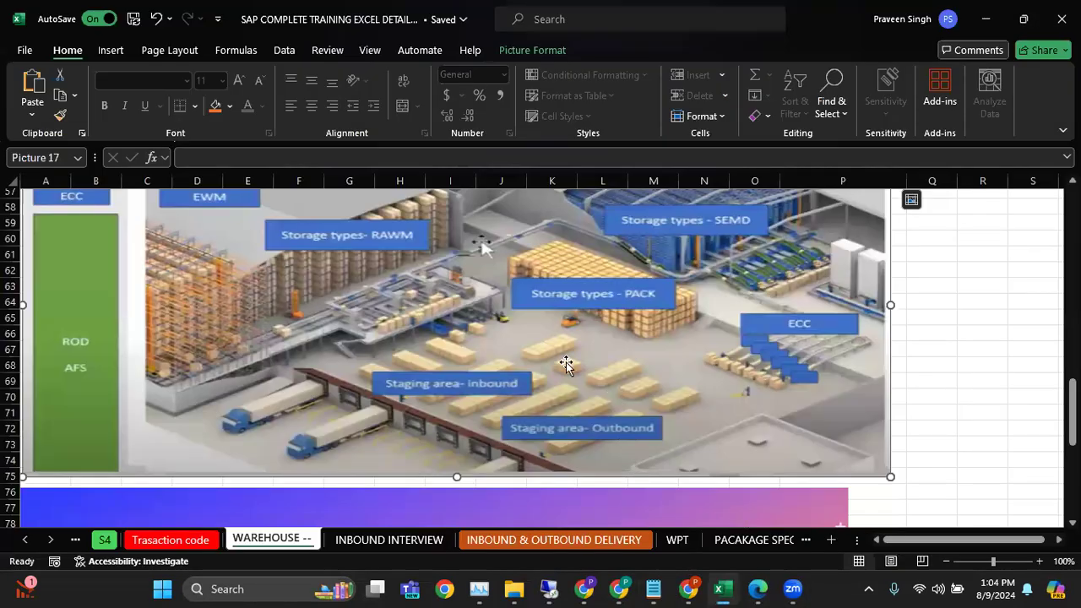
click(653, 589)
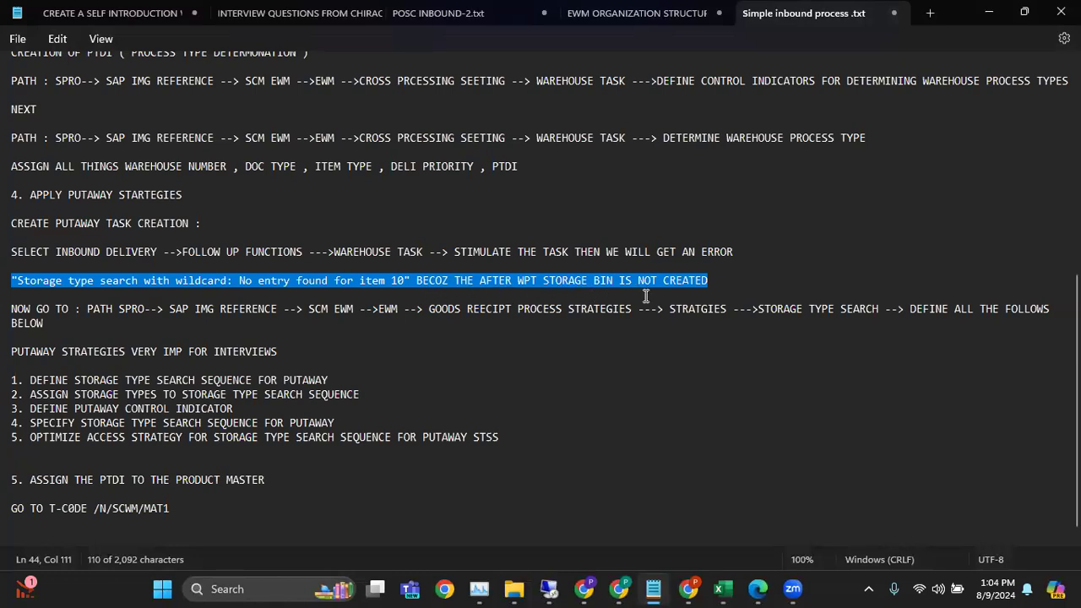
click(991, 13)
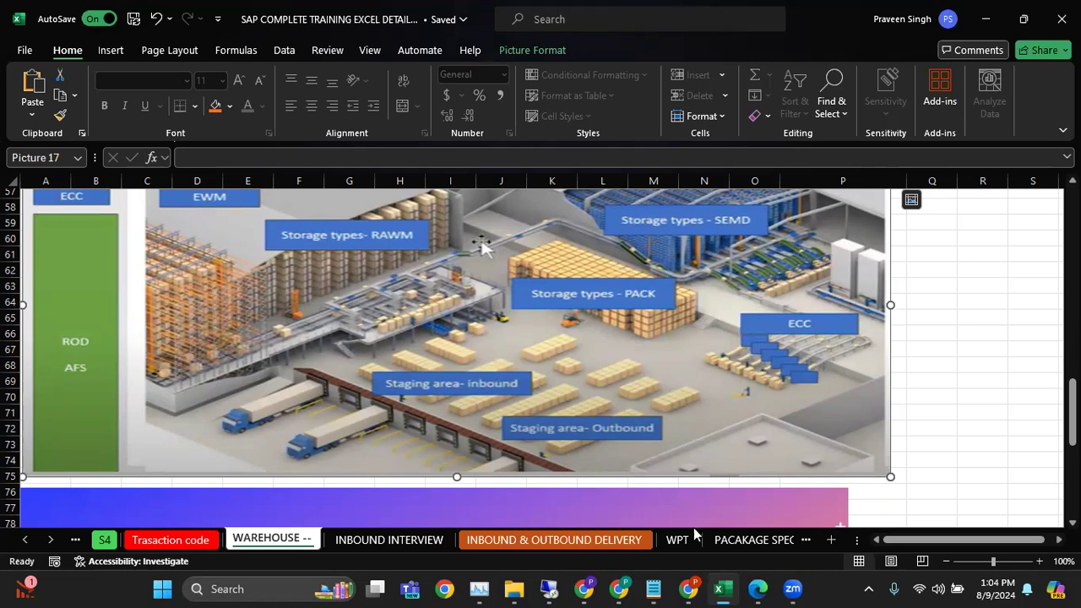
Open Define Storage Type Search Sequence for Putaway, position the list at warehouse PW17 and review its STS1 entry
mouse_move(689, 588)
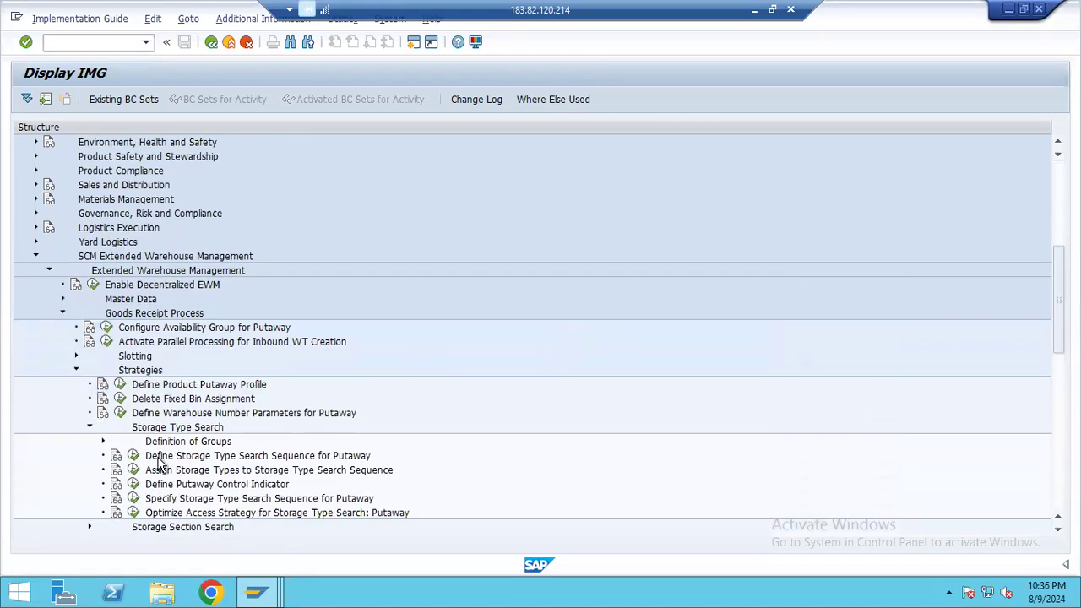
click(134, 456)
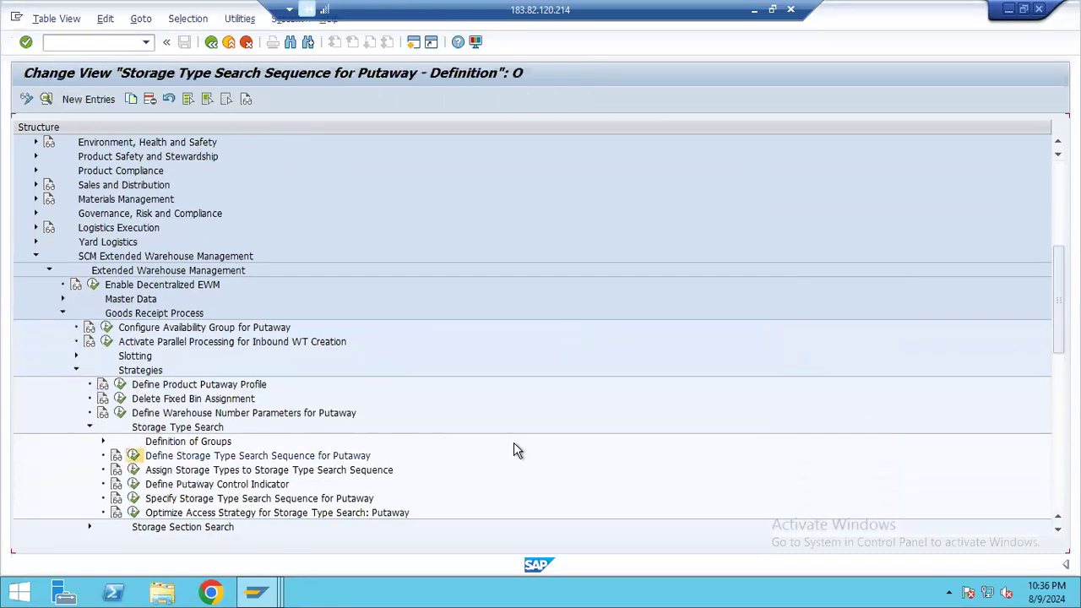
click(180, 531)
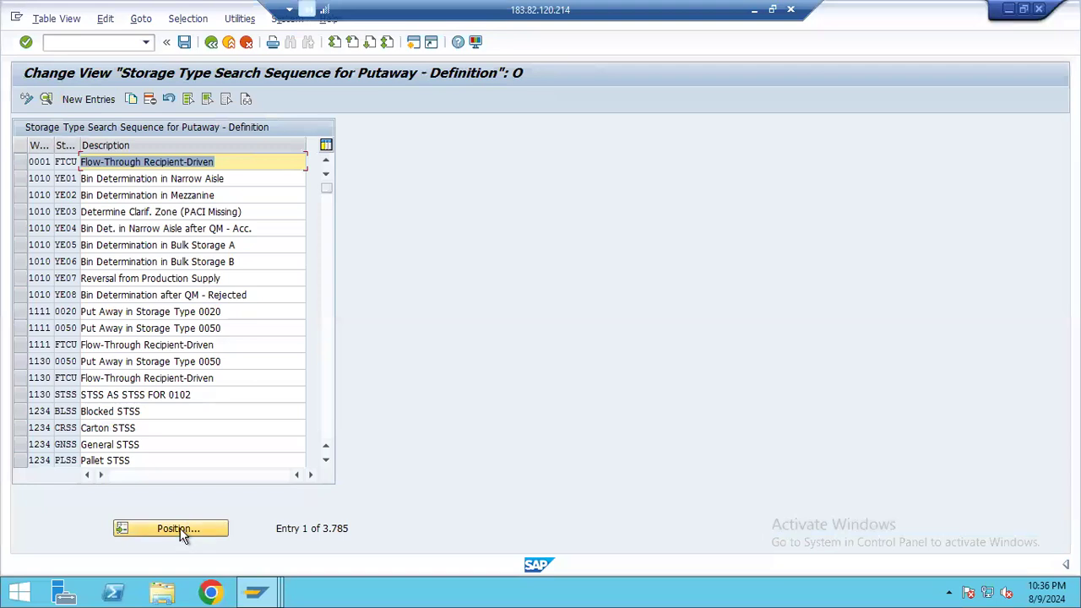
text(PW17)
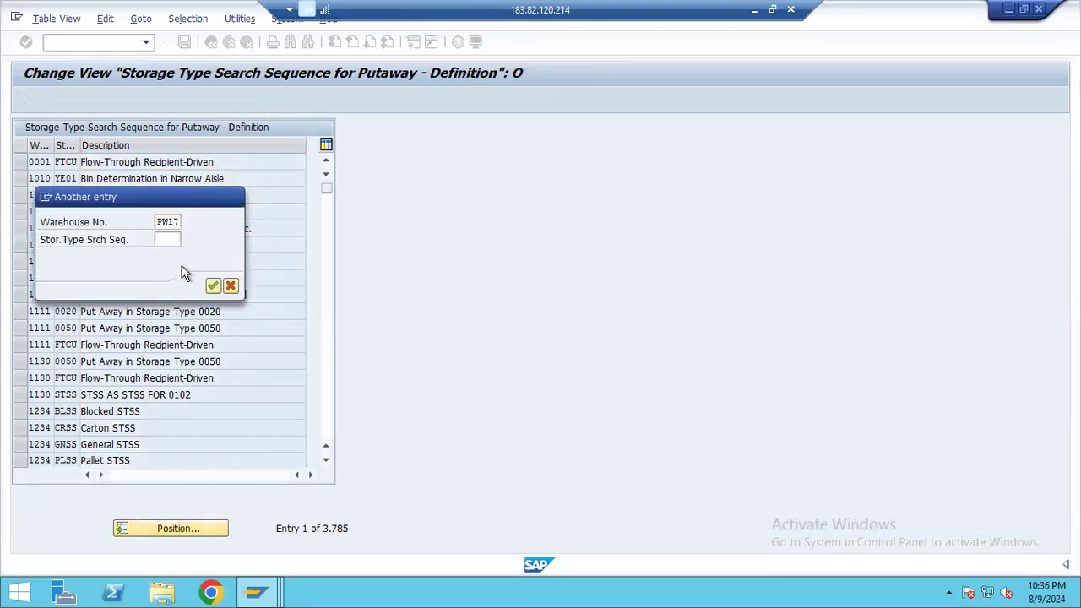
key(Return)
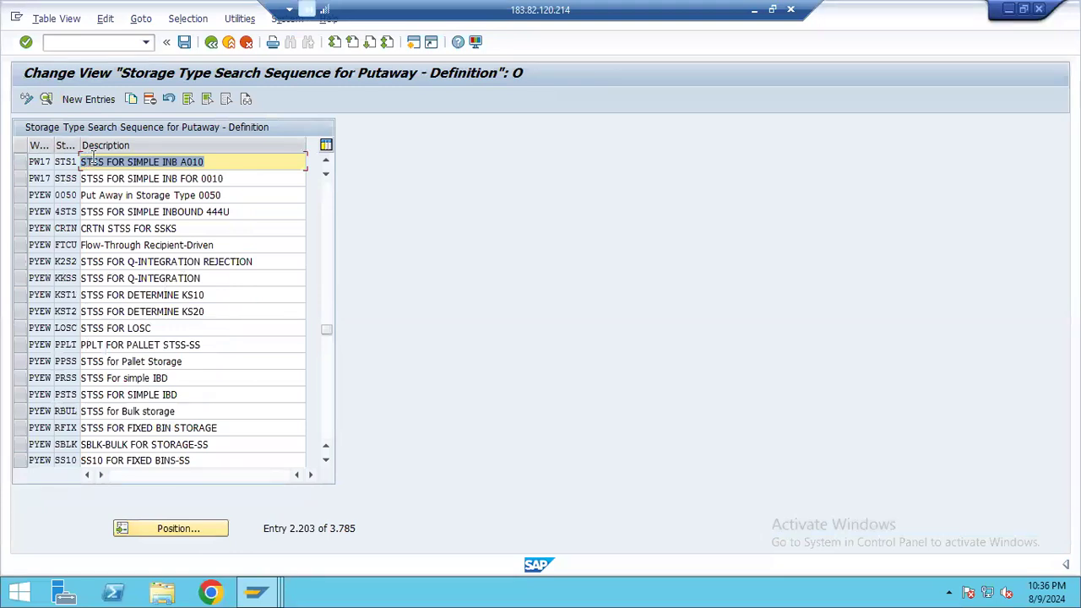
click(214, 161)
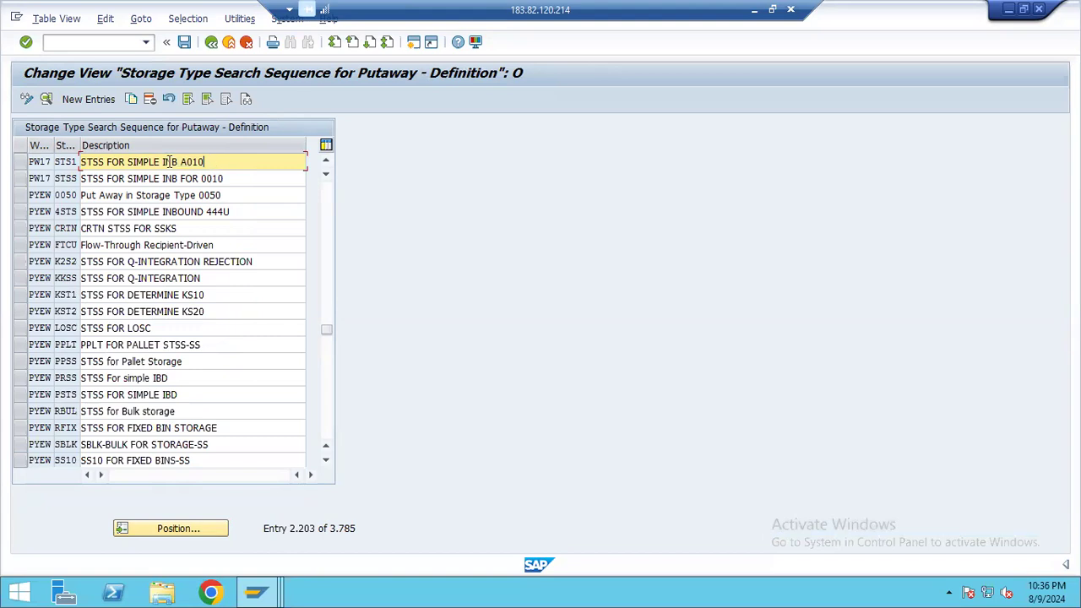
click(66, 161)
double_click(63, 161)
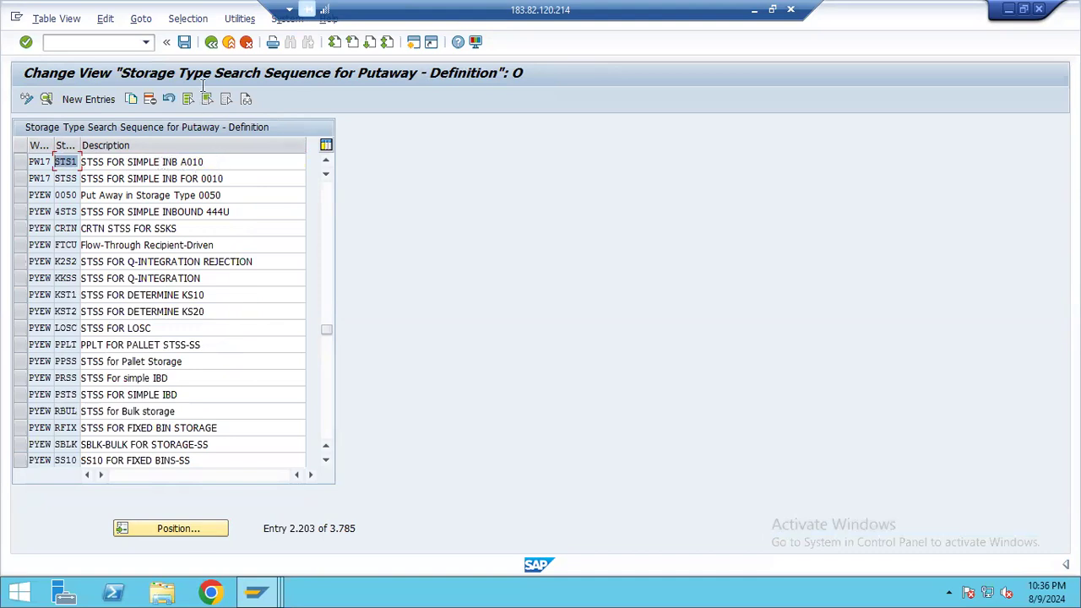
click(211, 41)
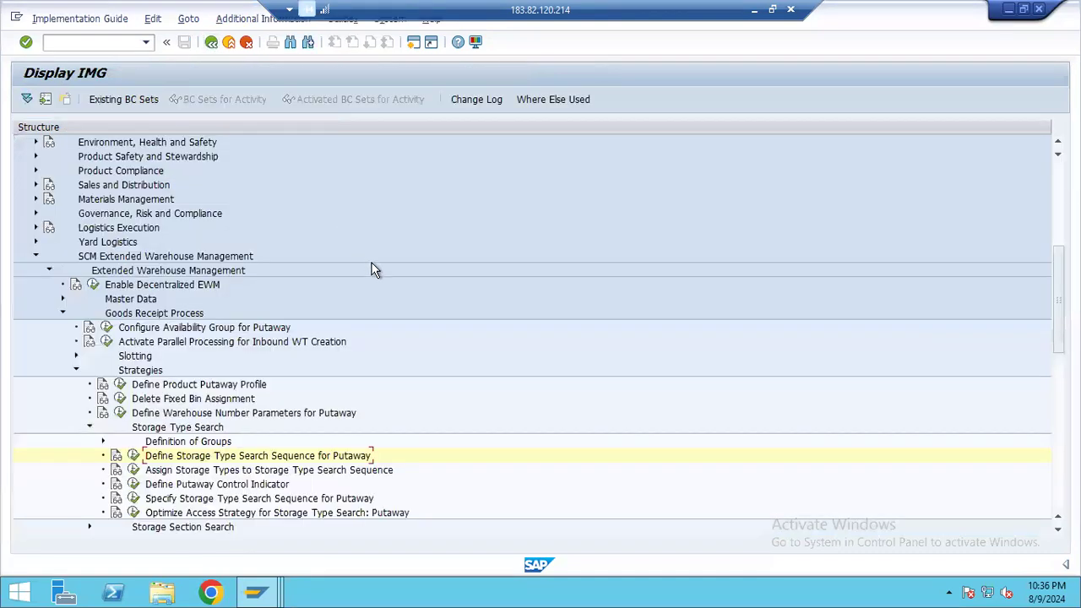
Open Assign Storage Types to Storage Type Search Sequence, position at warehouse PW17 and review the storage type assignment for sequence STS1
click(135, 466)
click(172, 532)
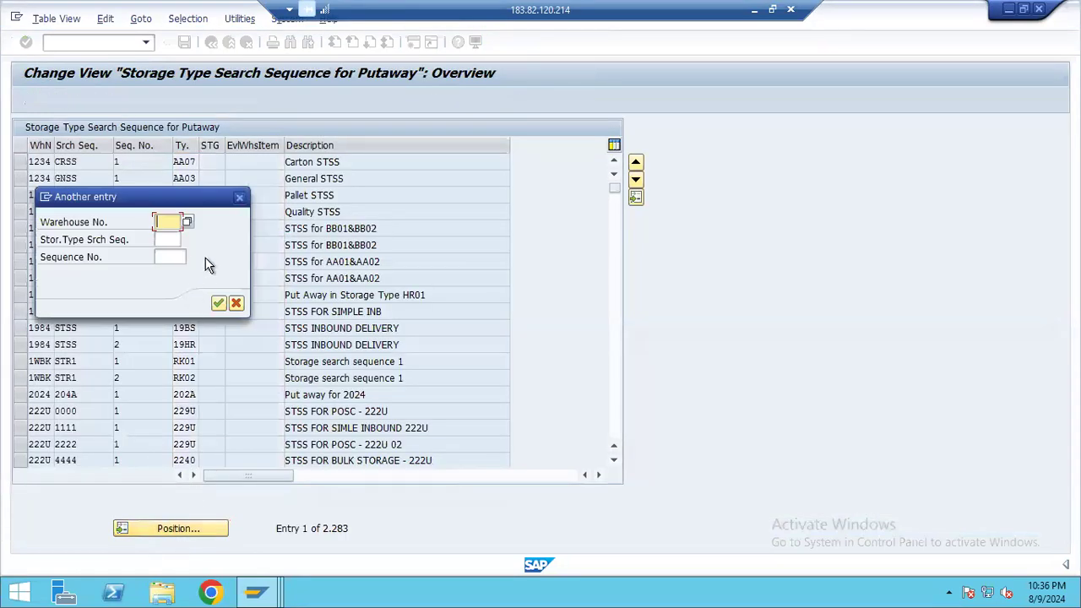
text(PW17)
key(Return)
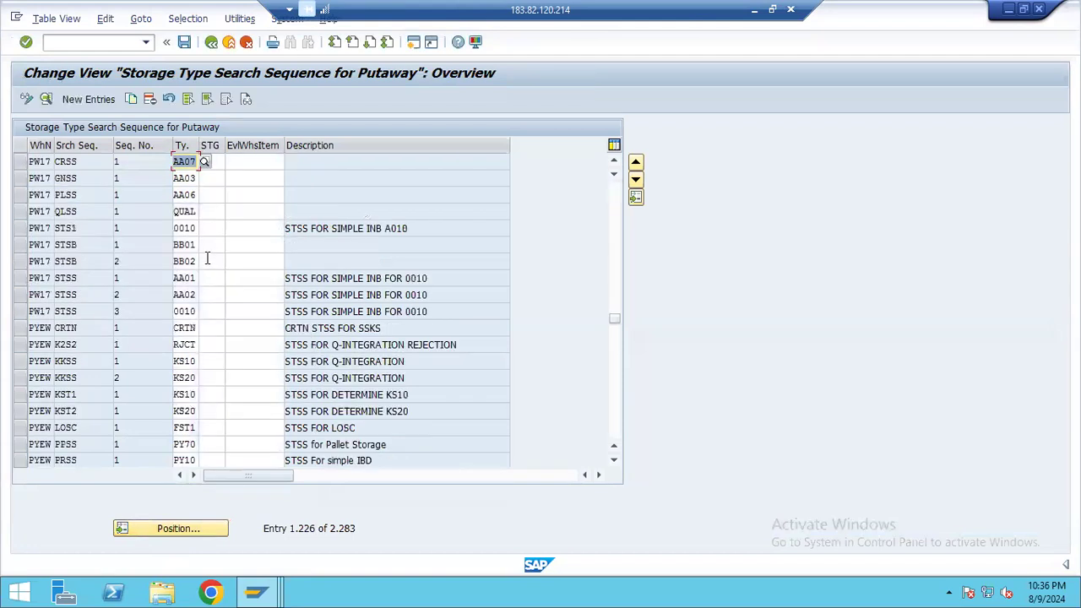
click(20, 229)
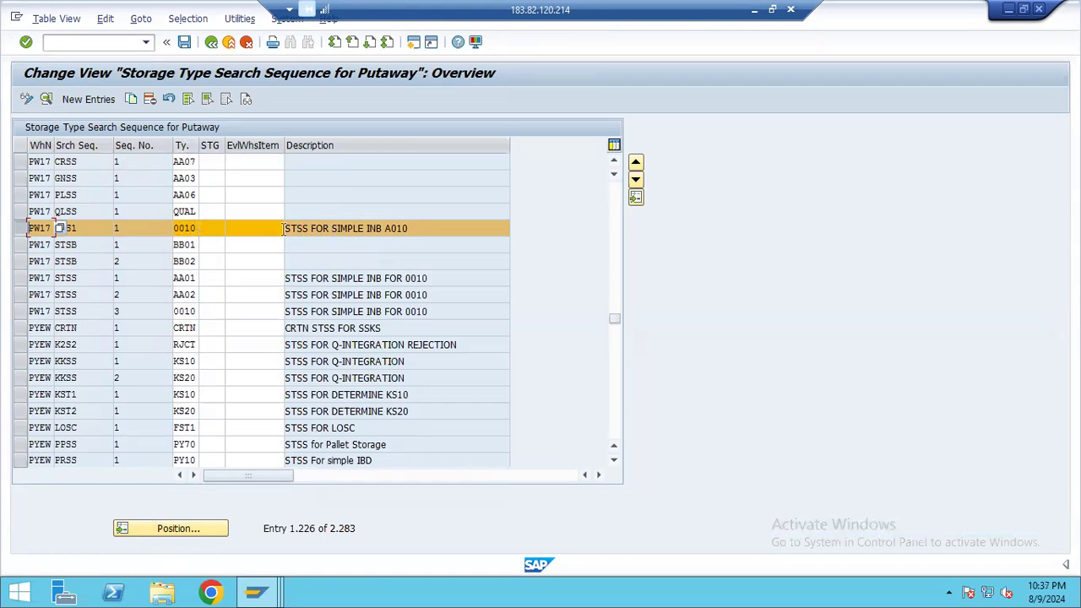
click(212, 44)
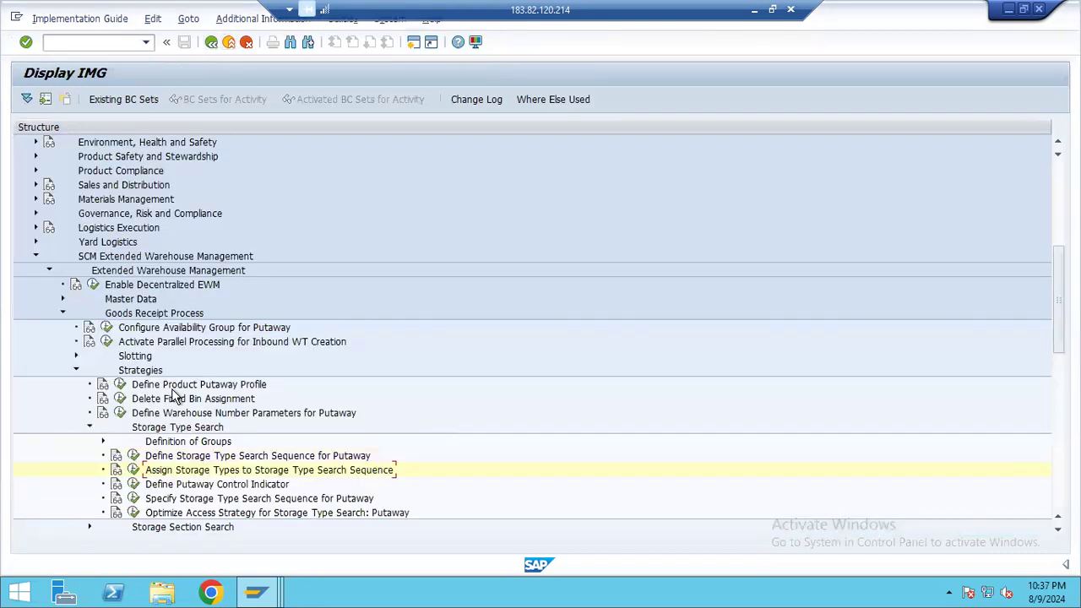
Open Define Putaway Control Indicator, look at the new entry form, and highlight the PAC2 indicator of warehouse PW17
click(133, 485)
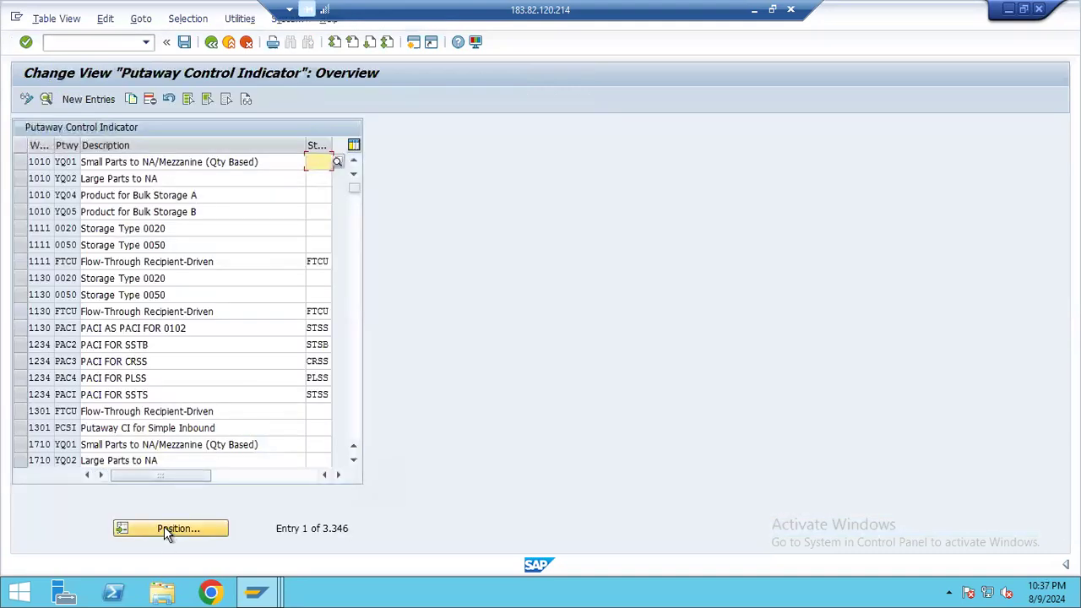
click(92, 99)
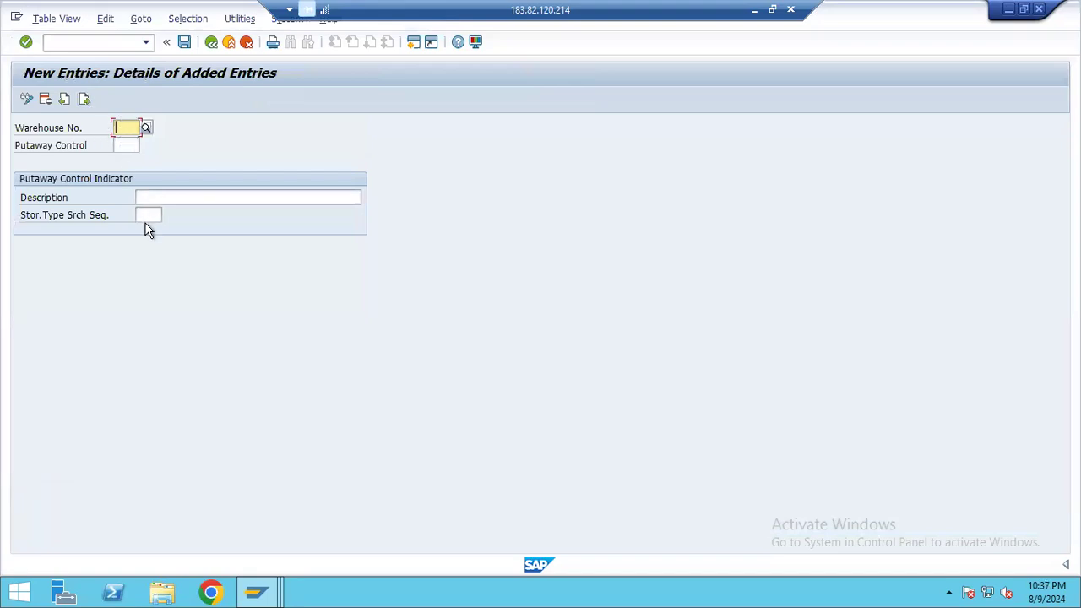
click(208, 48)
click(167, 525)
text(PW17)
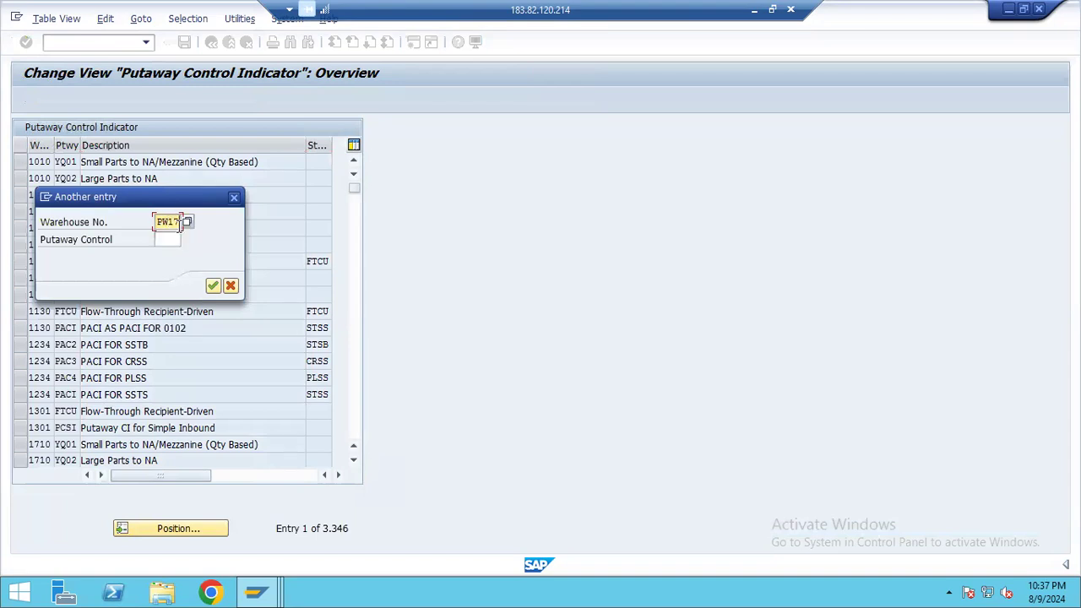
key(Return)
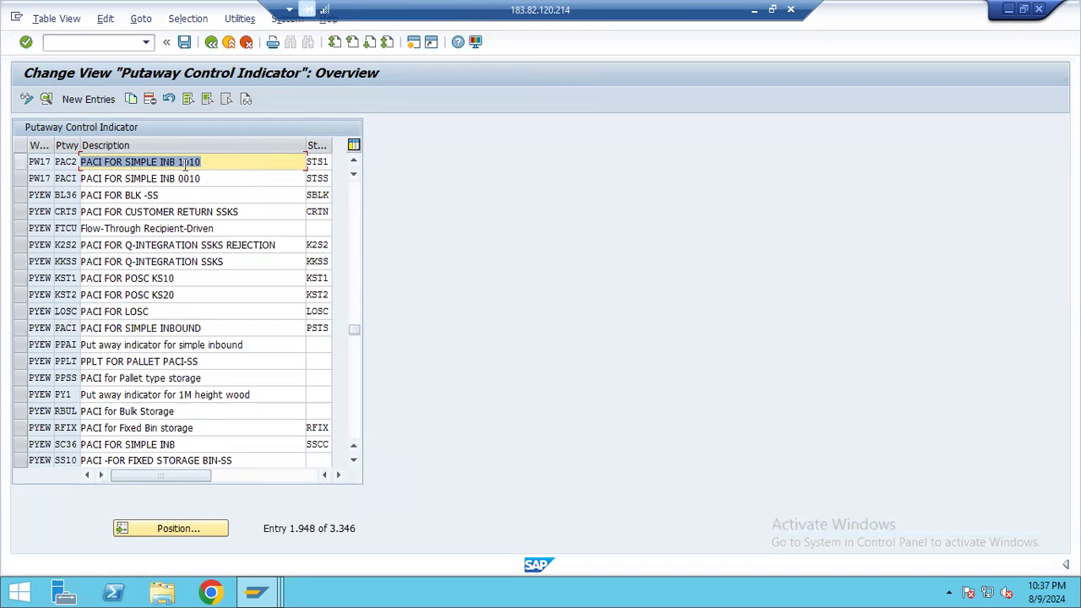
click(20, 164)
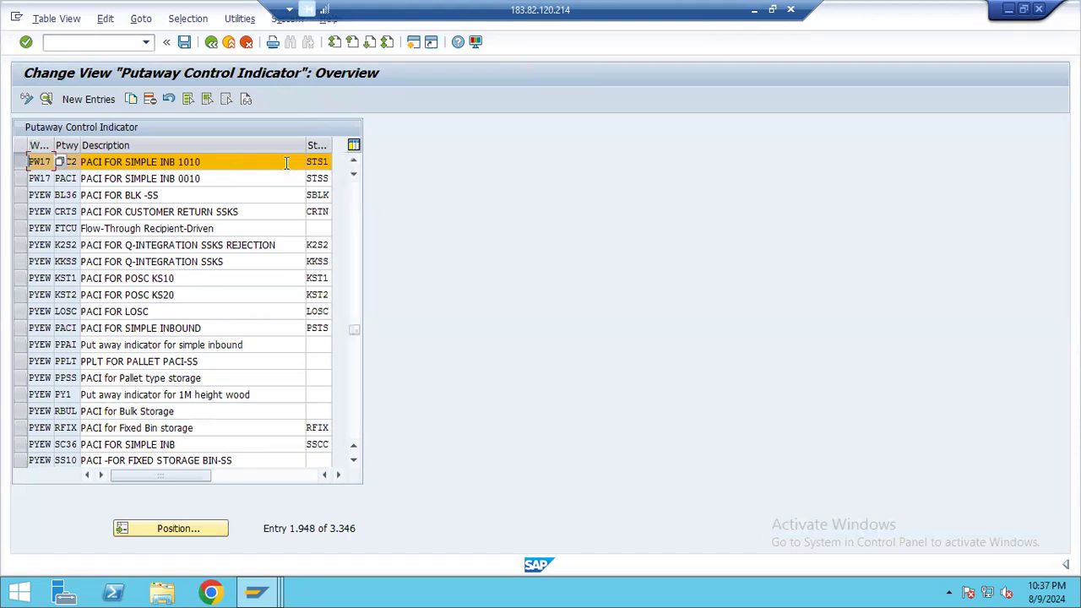
click(755, 18)
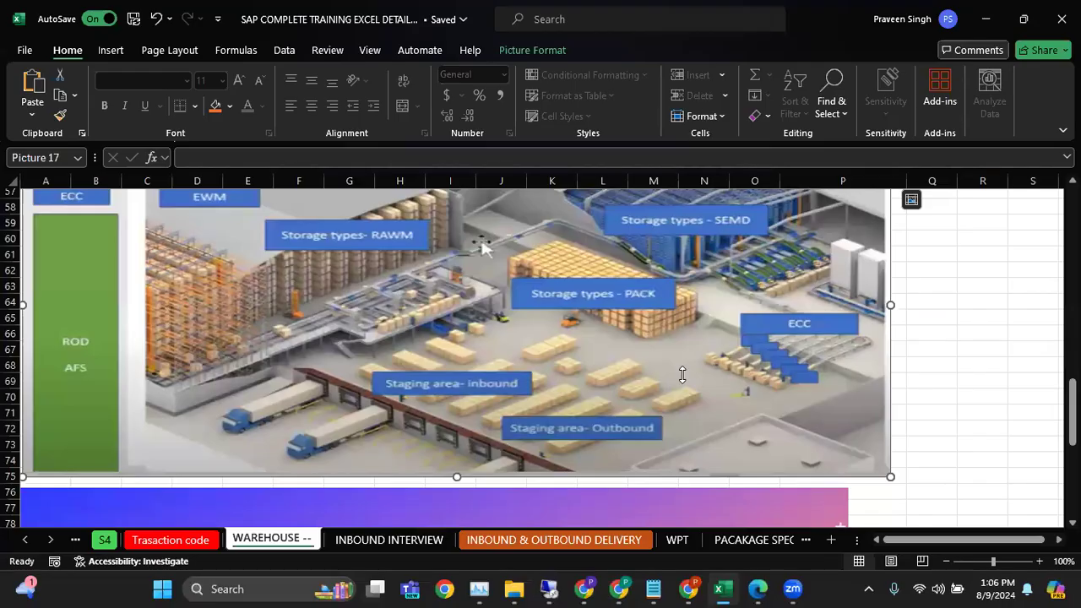
mouse_move(633, 588)
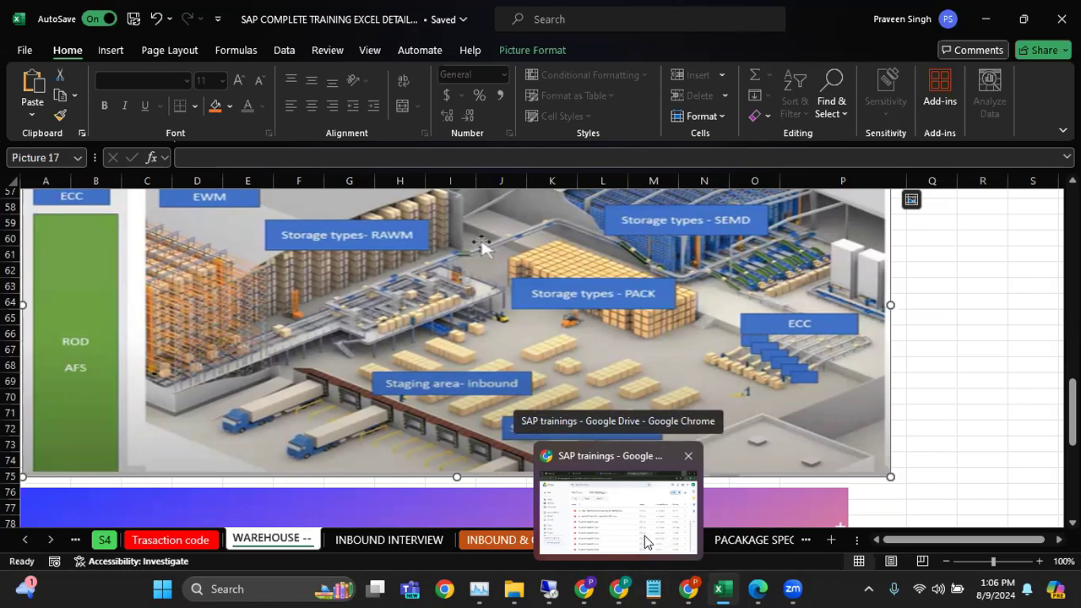
click(552, 590)
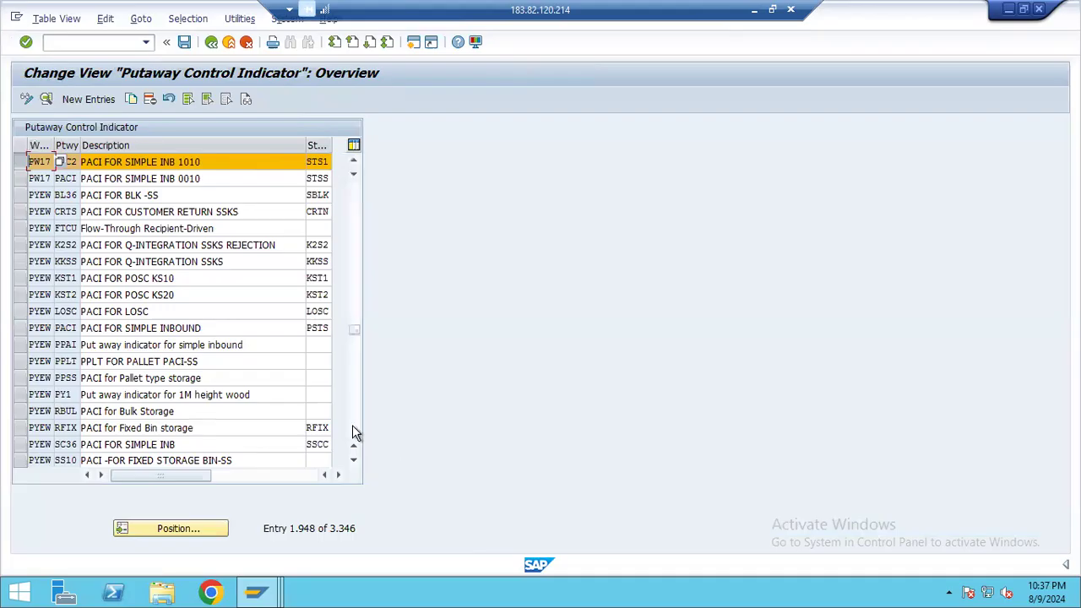
Open Specify Storage Type Search Sequence for Putaway, position at warehouse PW17 and review the sequence determination for indicator PAC2
click(225, 45)
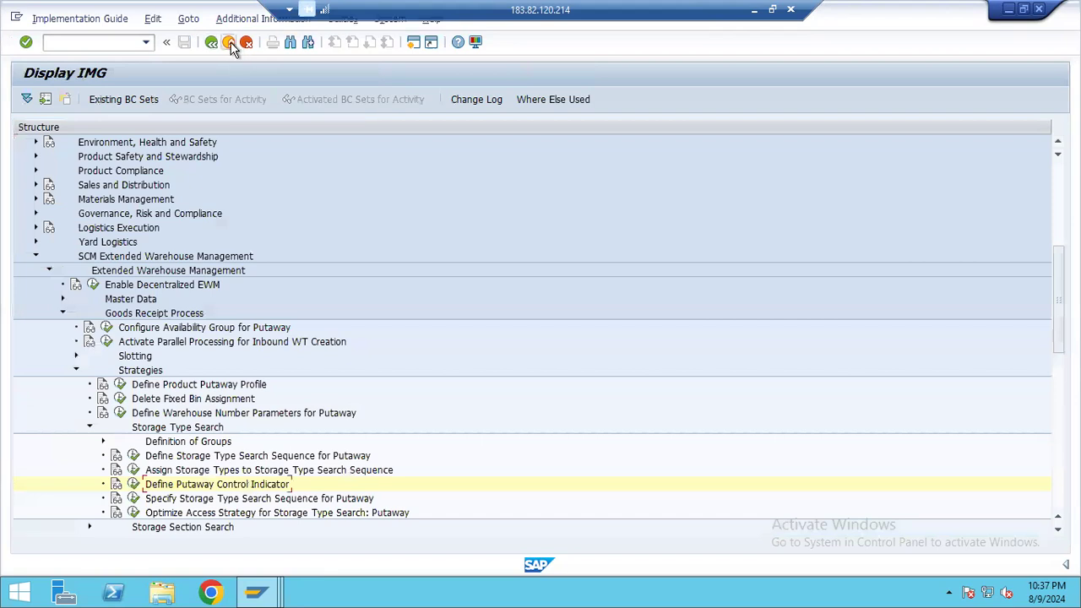
click(133, 499)
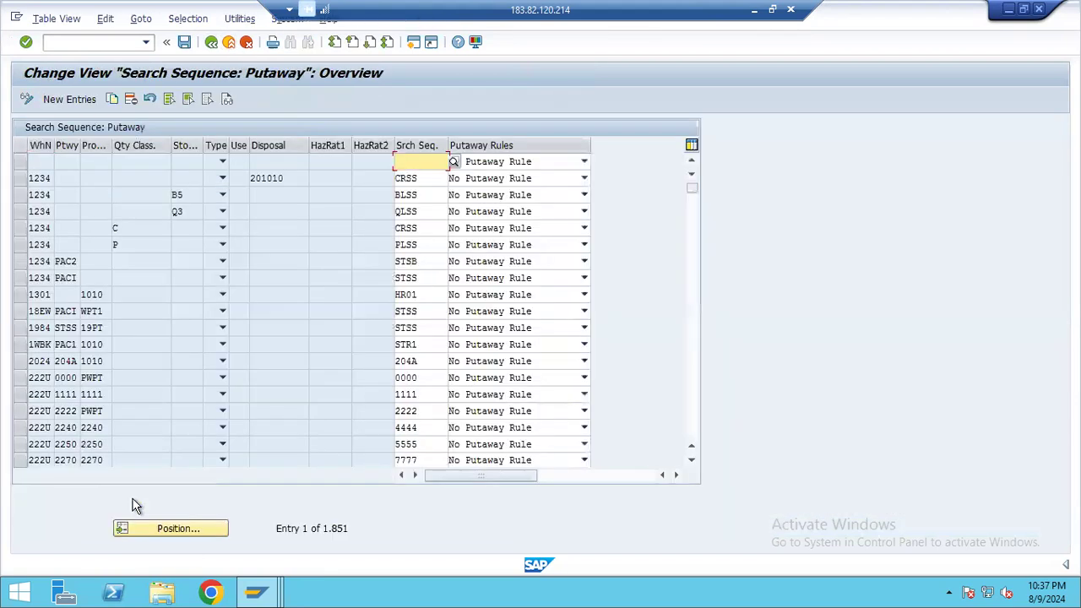
click(169, 532)
text(PW17)
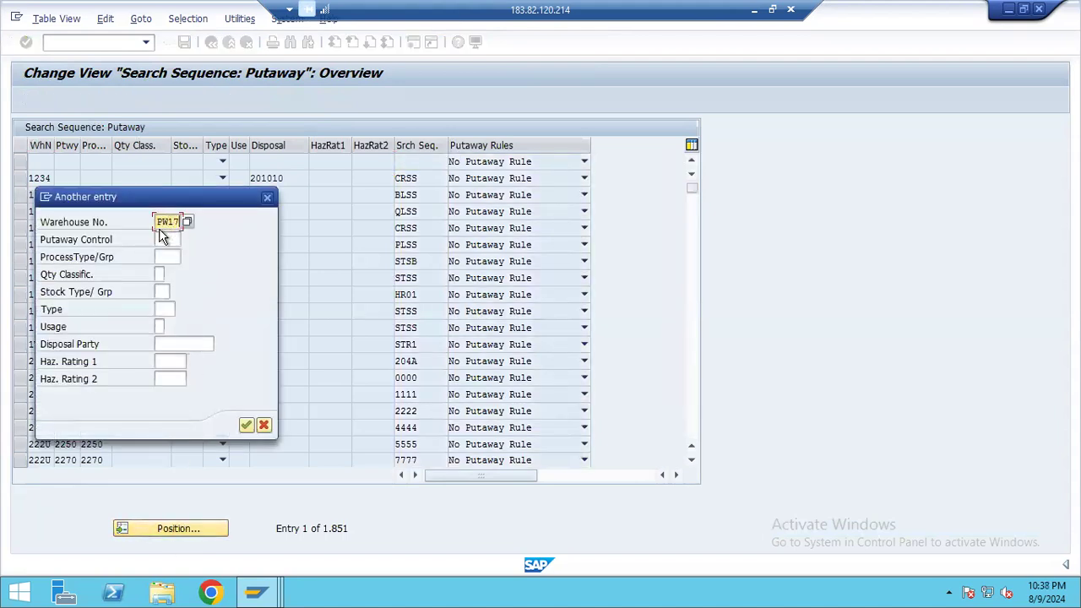
key(Return)
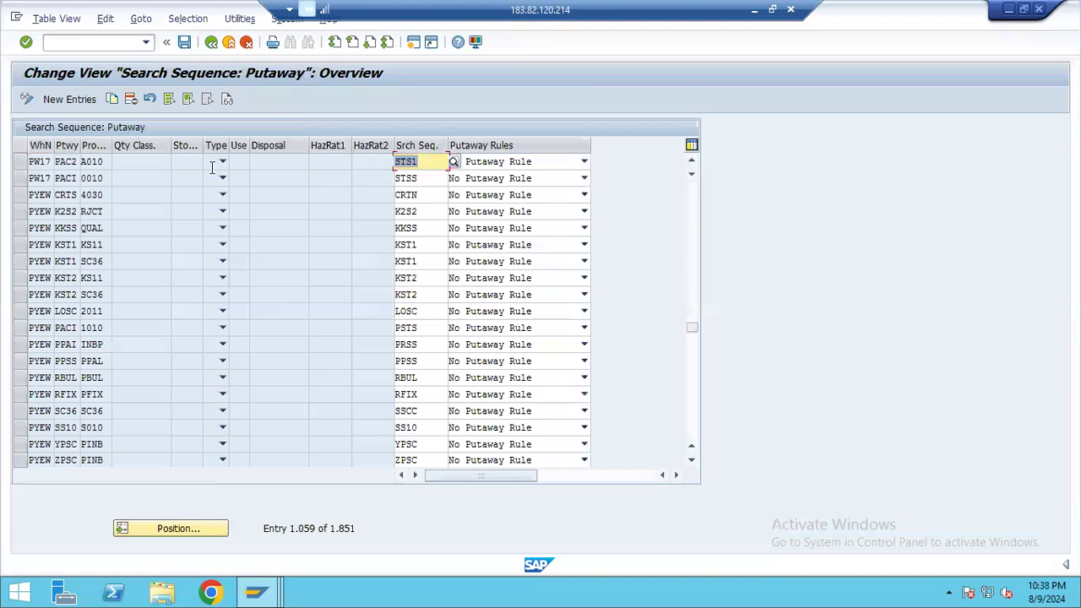
click(66, 161)
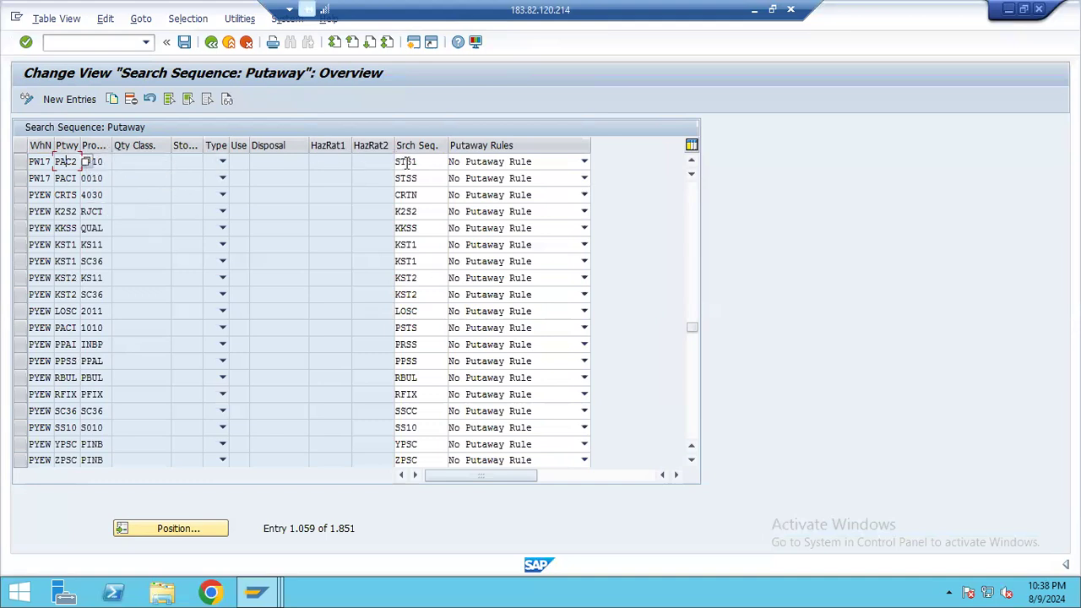
click(212, 42)
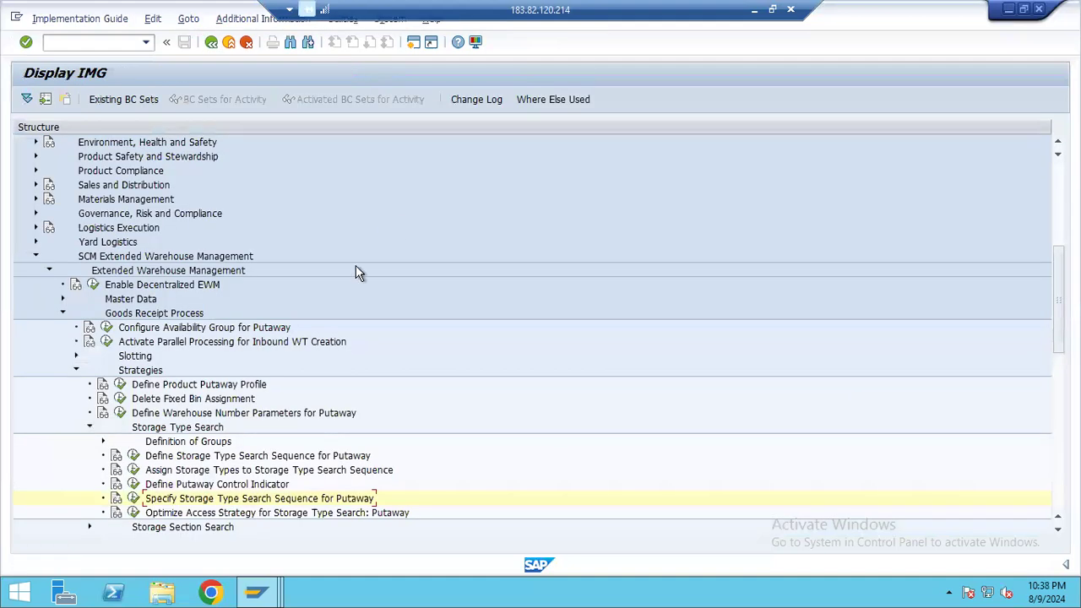
Open Optimize Access Strategy for Storage Type Search: Putaway and position the list at warehouse PW17 to review its access sequences
click(133, 513)
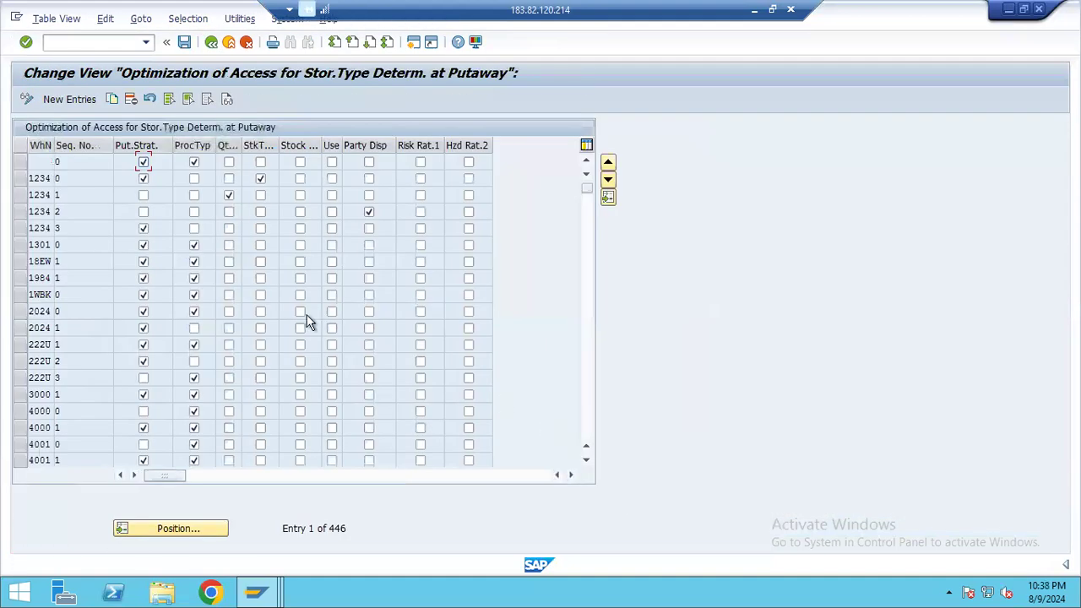
click(159, 530)
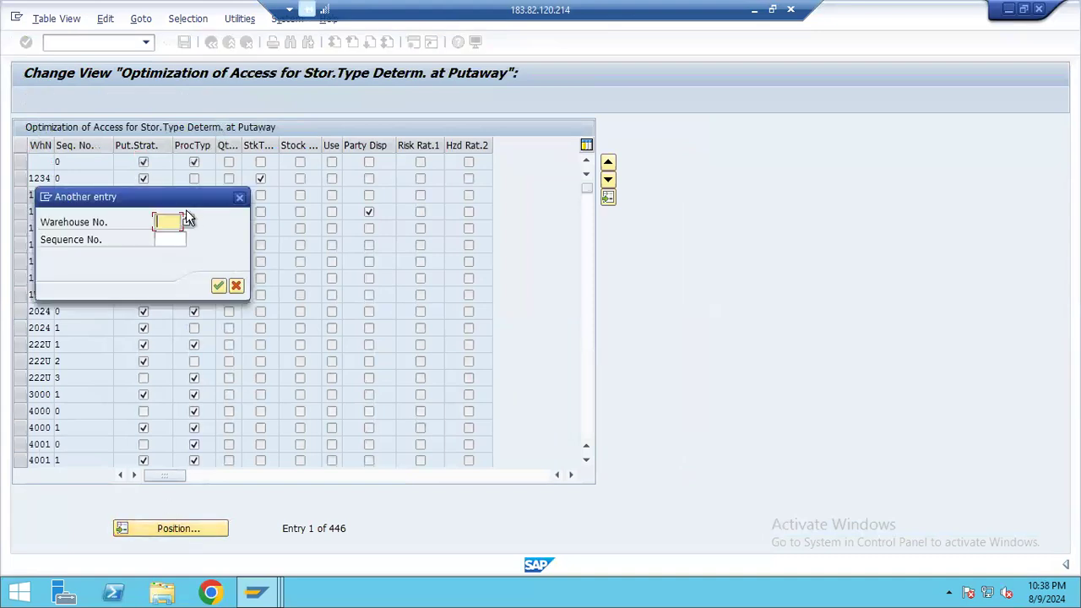
text(PW17)
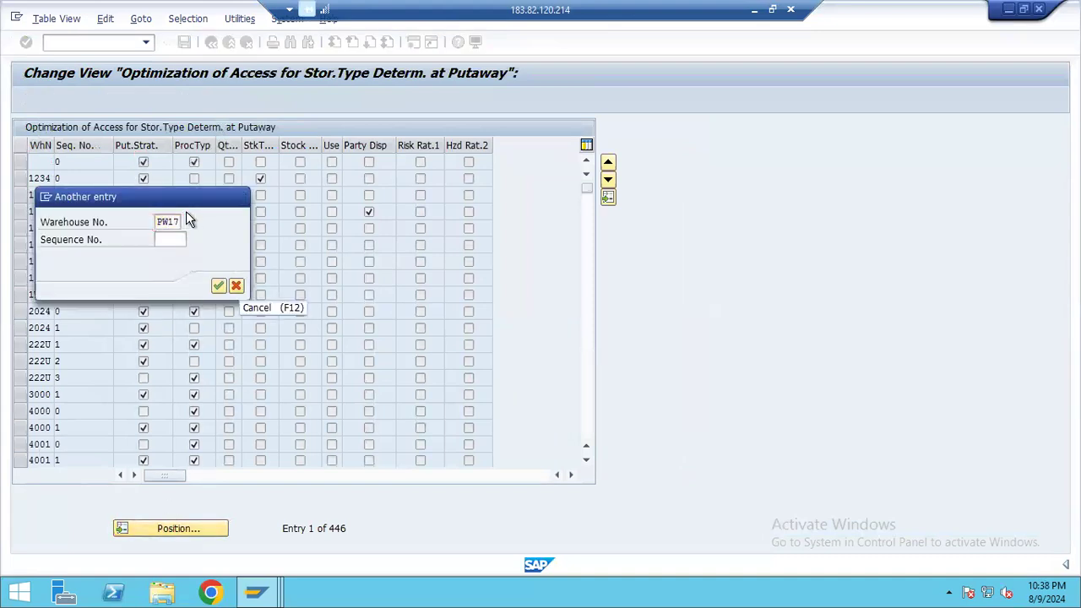
key(Return)
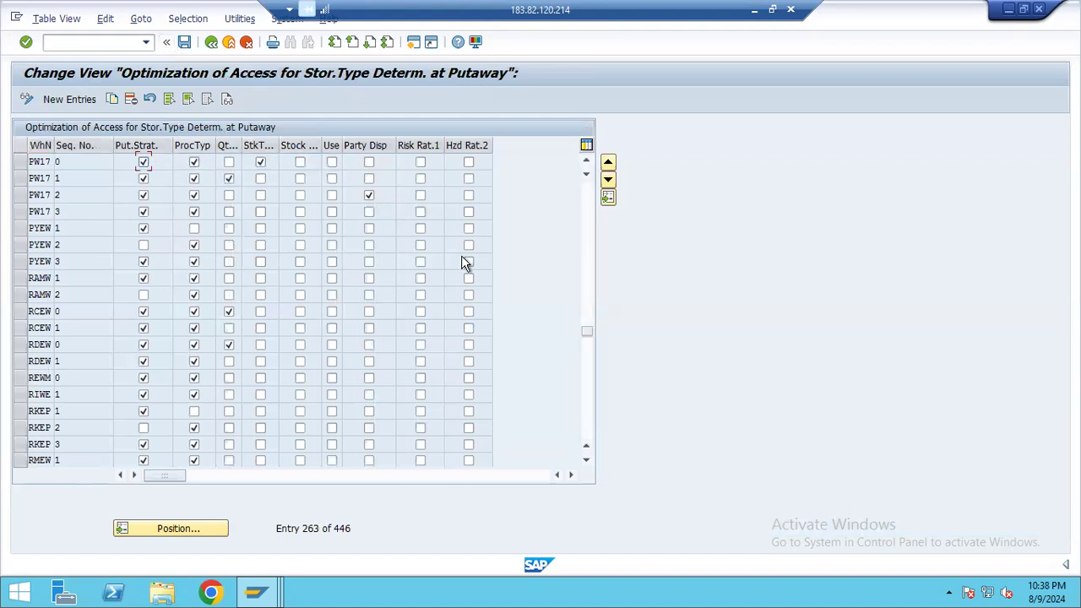
Switch to the Create Warehouse Task window, select the warehouse request item and widen its task's source section and source type columns
click(256, 592)
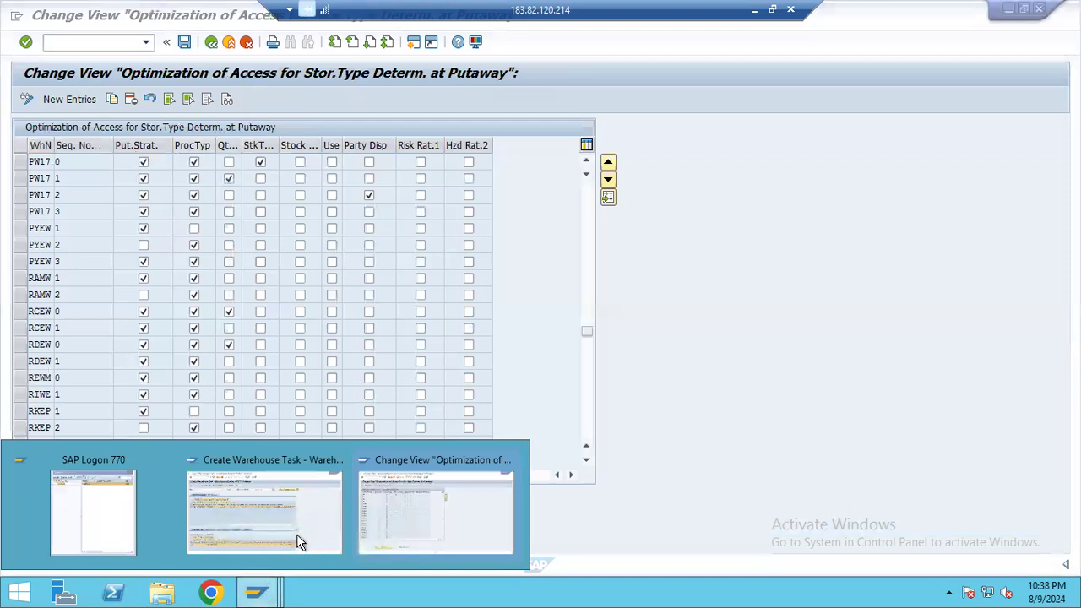
click(249, 502)
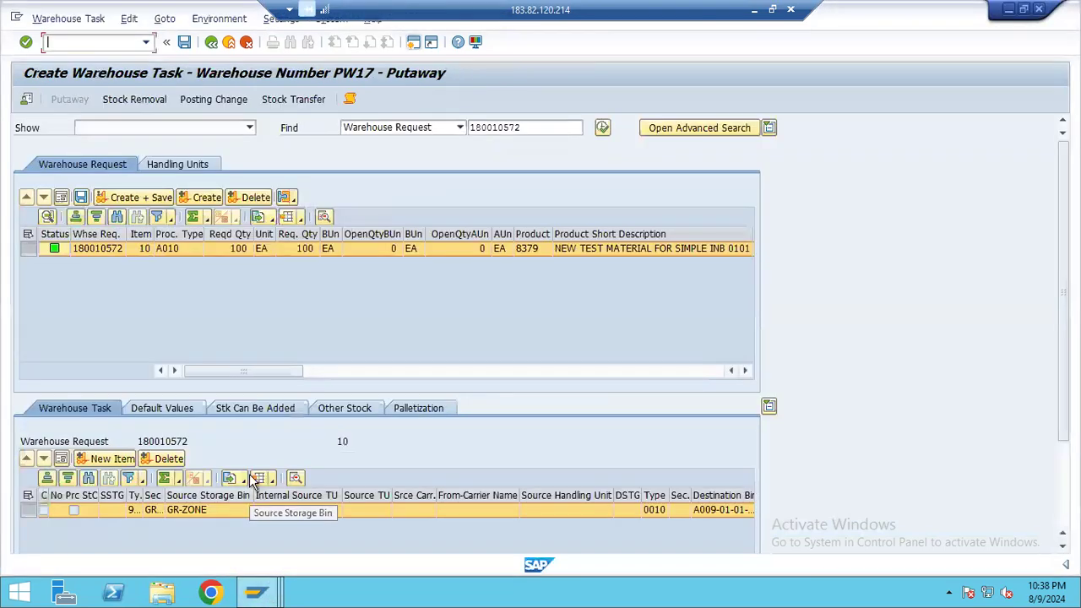
click(28, 250)
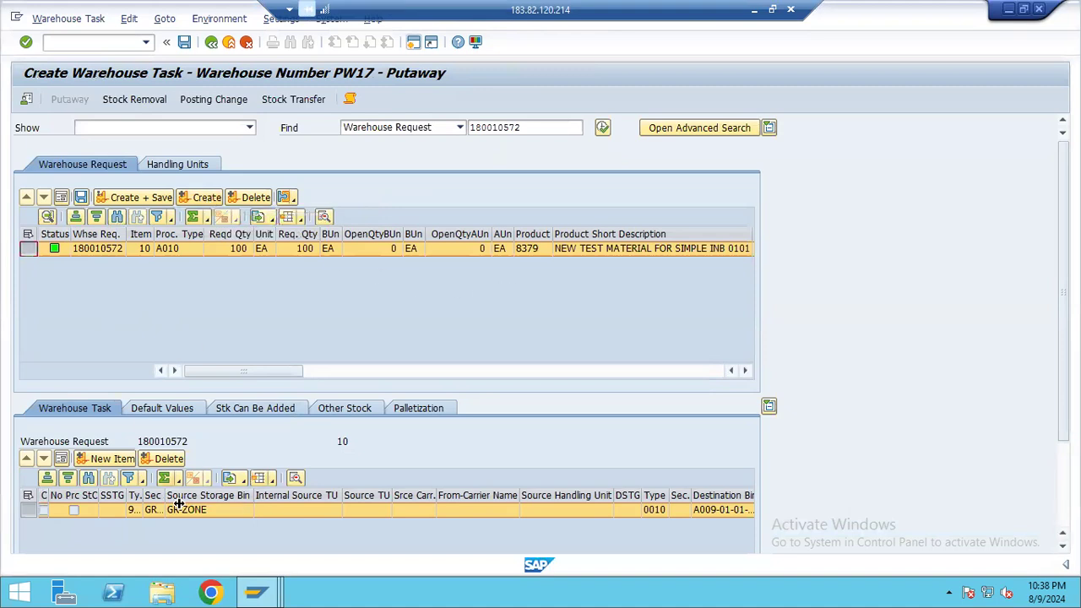
drag(1063, 382, 1063, 399)
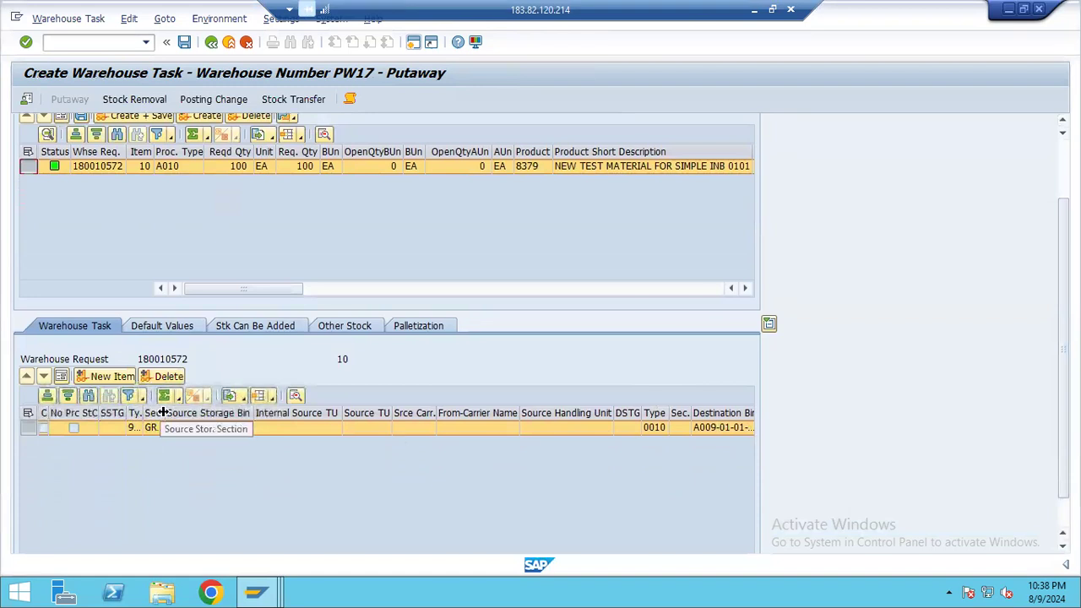
double_click(162, 413)
click(140, 414)
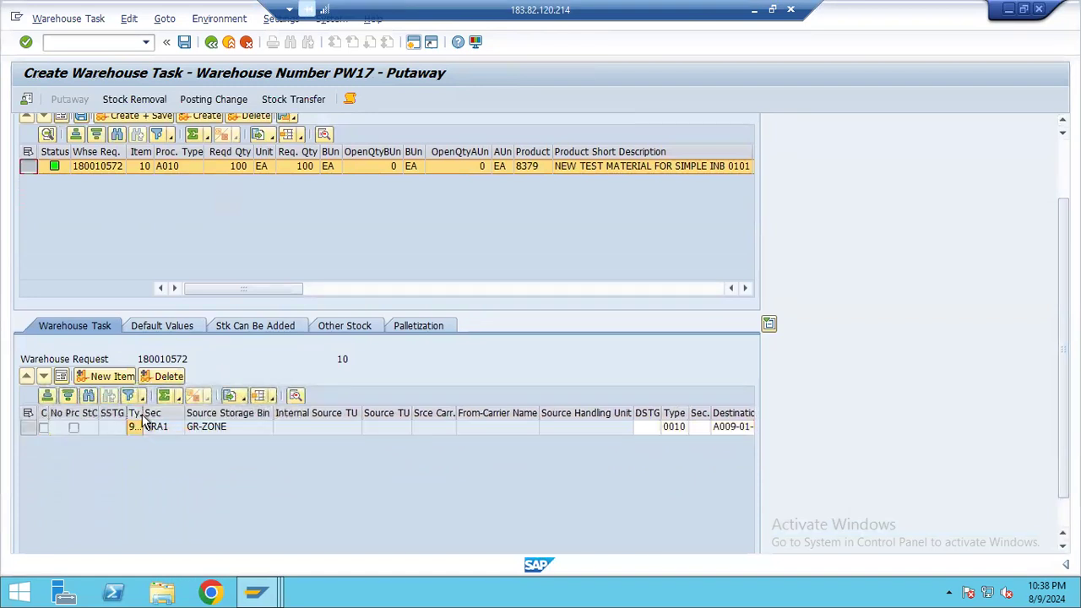
double_click(142, 407)
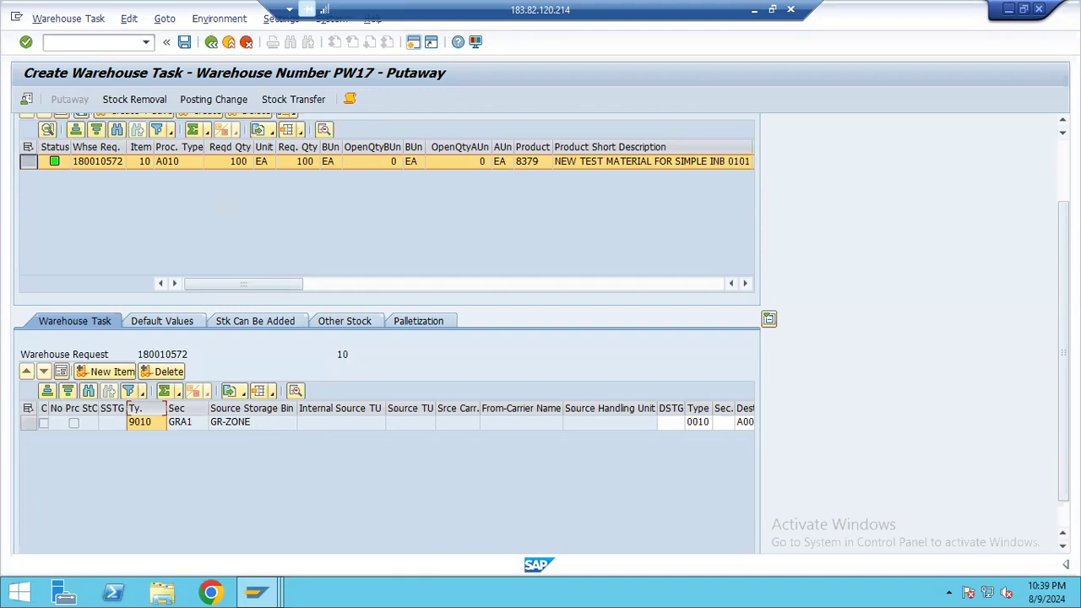
Review the simulated putaway task's remaining columns, widening the destination storage type column and checking the destination bin, quantity and goods receipt fields
scroll(380, 422, down, 1)
drag(371, 531, 417, 519)
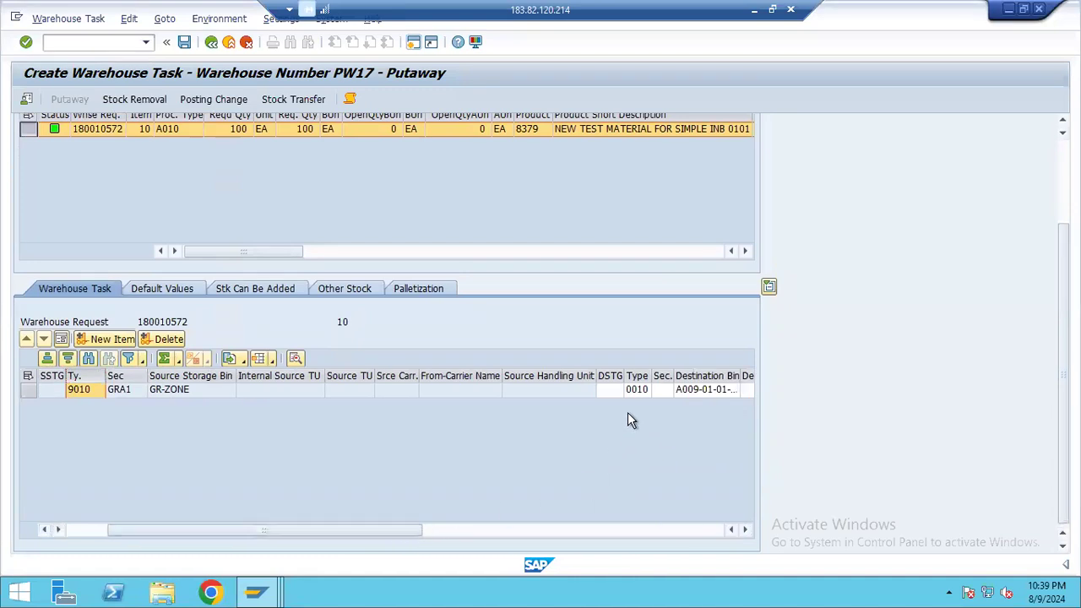
drag(651, 375, 664, 375)
drag(377, 531, 488, 521)
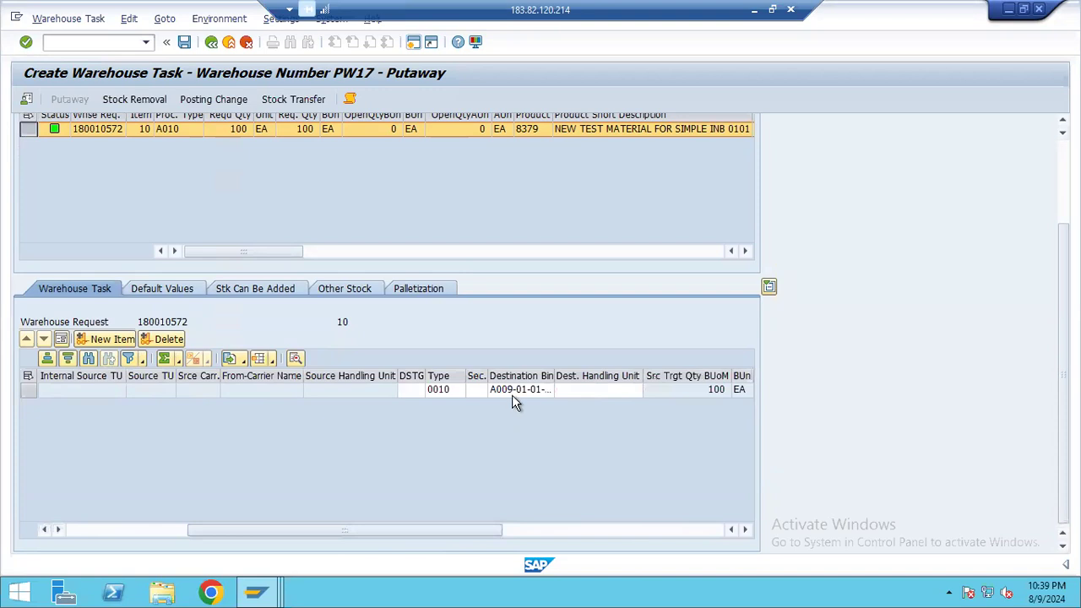
click(517, 388)
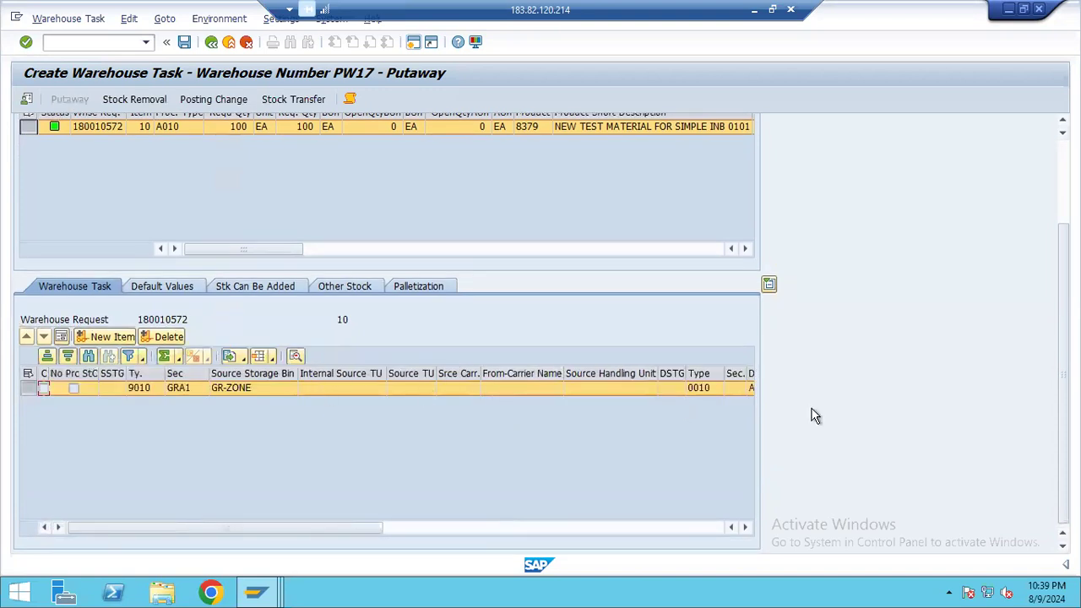
drag(355, 529, 743, 515)
drag(593, 529, 698, 528)
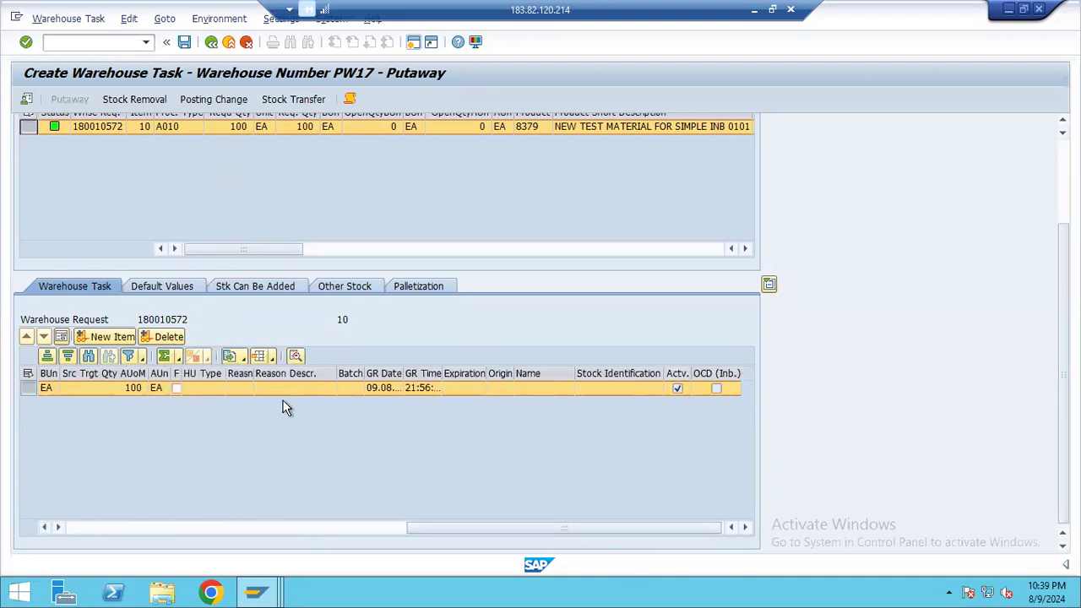
Proceed from the simulated putaway task to warehouse task confirmation, saving the task data on the way
click(68, 19)
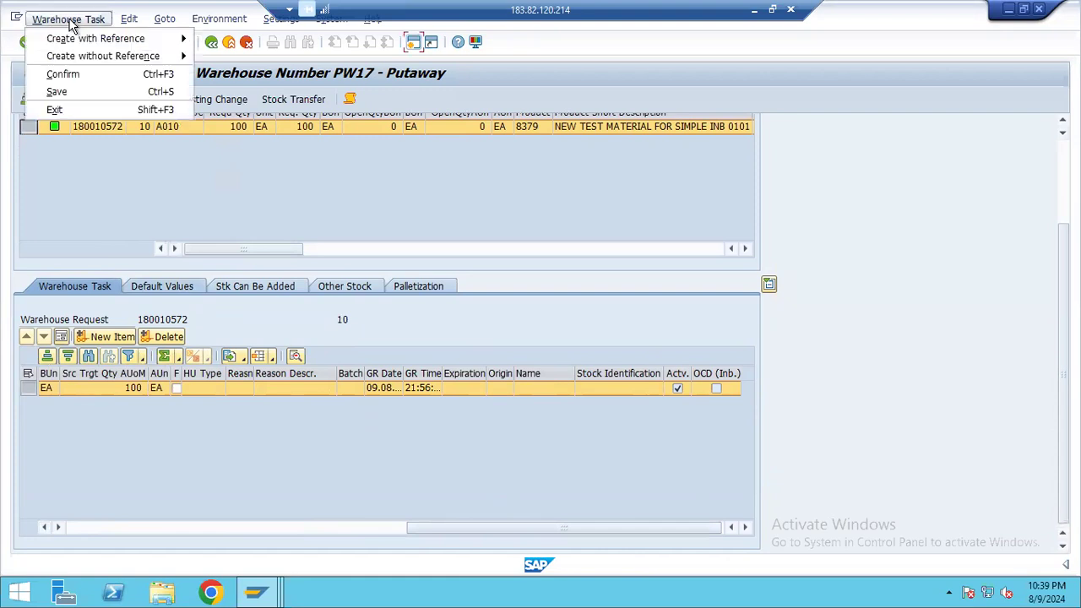
click(68, 74)
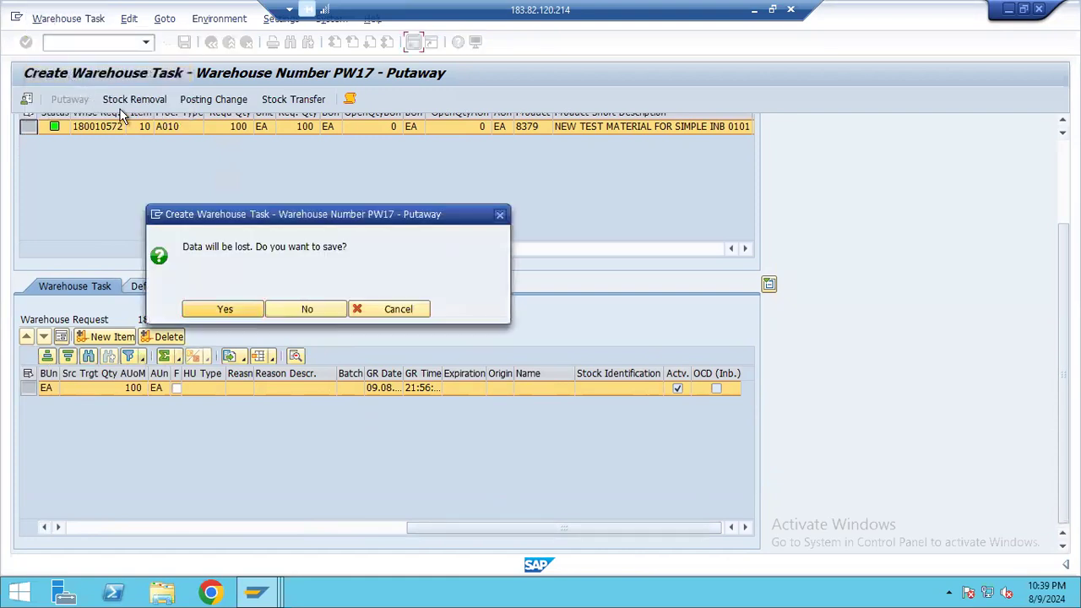
click(226, 311)
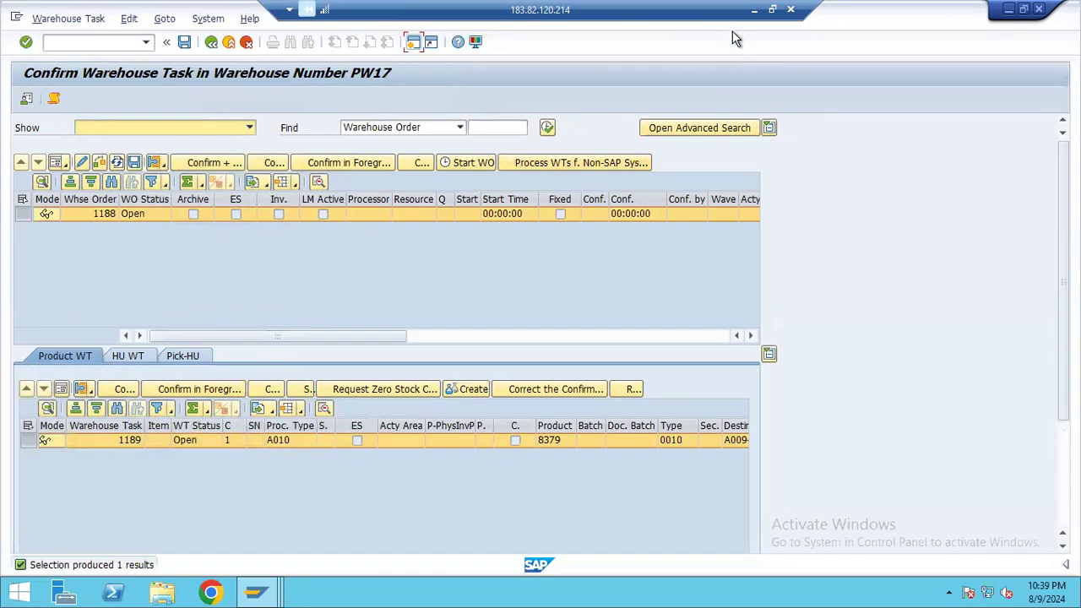
Switch to the Notepad notes, highlight the five putaway strategy settings and the T-code /N/SCWM/MAT1, and return to the remote SAP session
click(754, 9)
click(653, 589)
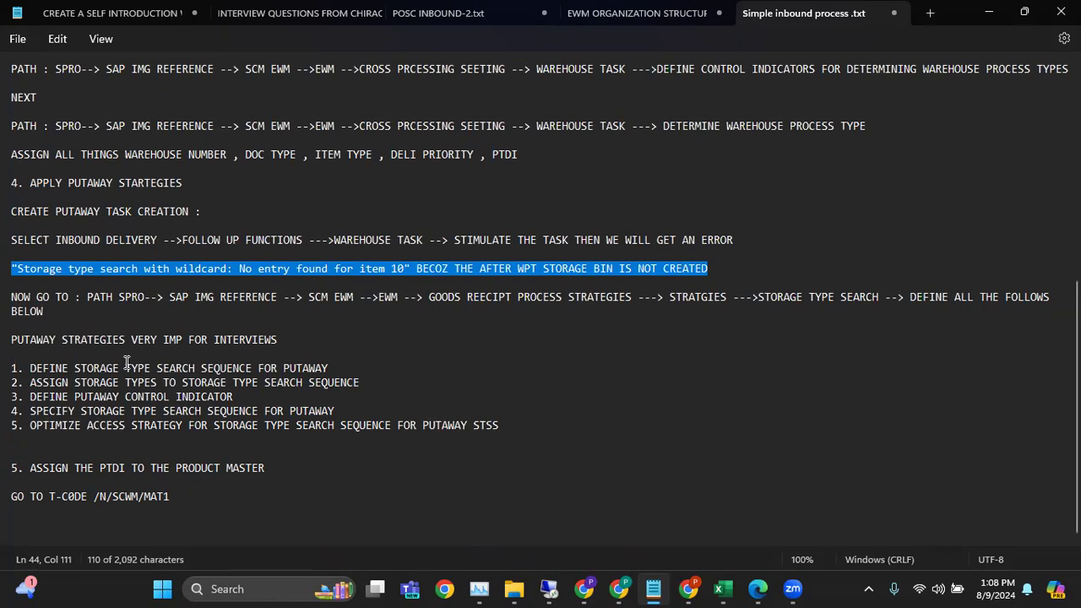
drag(13, 368, 506, 431)
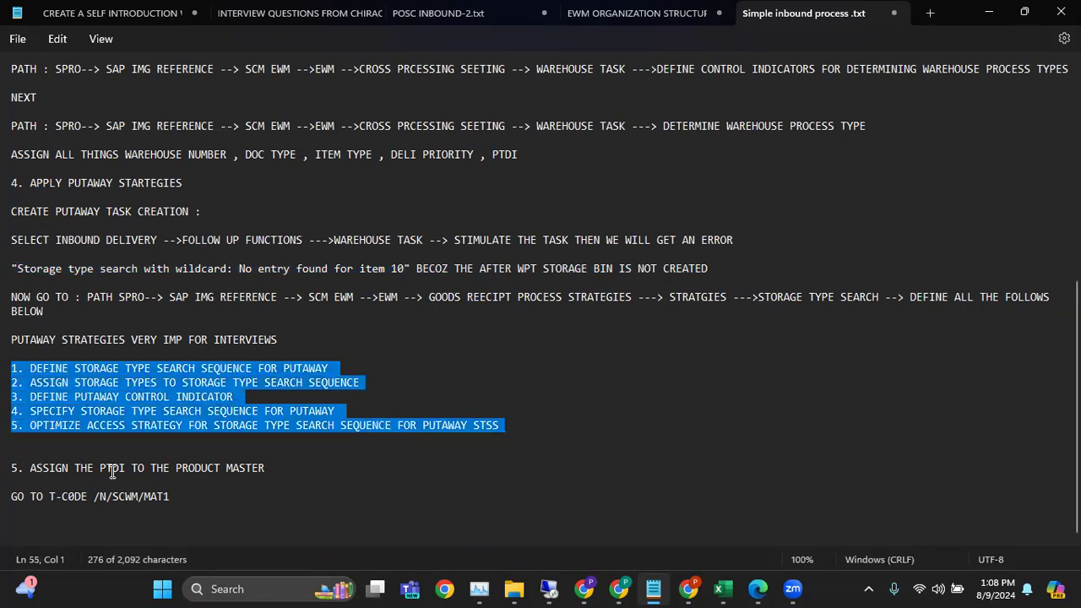
click(176, 495)
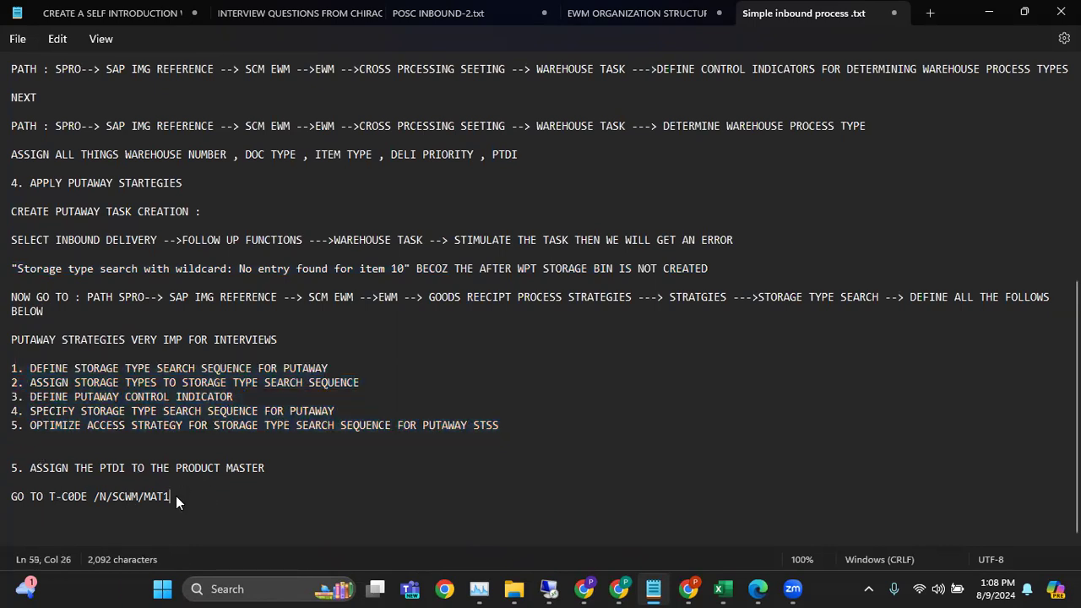
drag(175, 496, 95, 499)
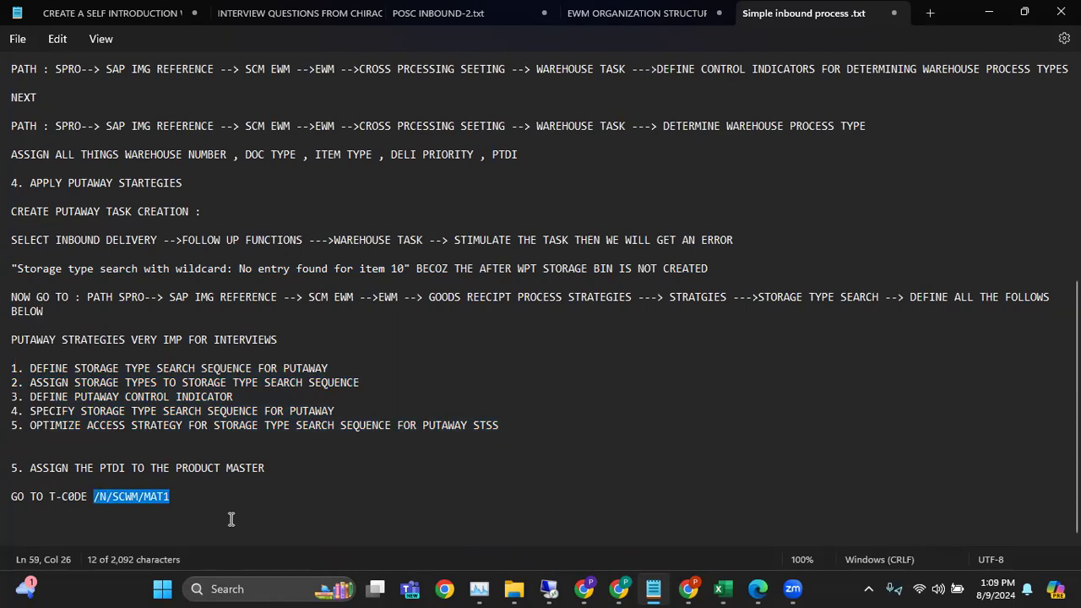
click(549, 588)
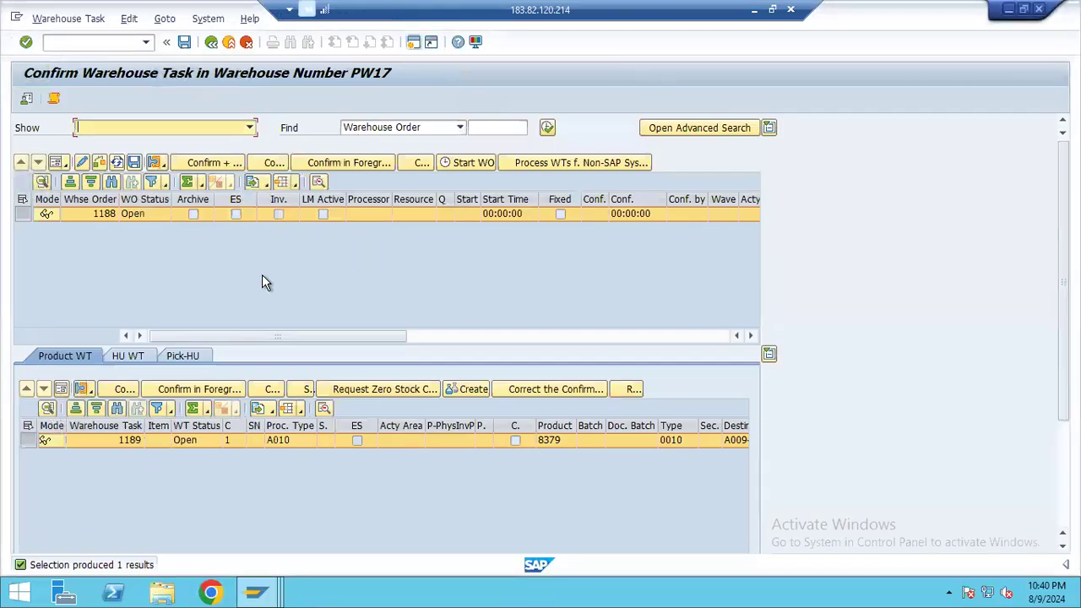
Leave the task confirmation and creation screens and review the inbound delivery's putaway and warehouse activity statuses
click(212, 41)
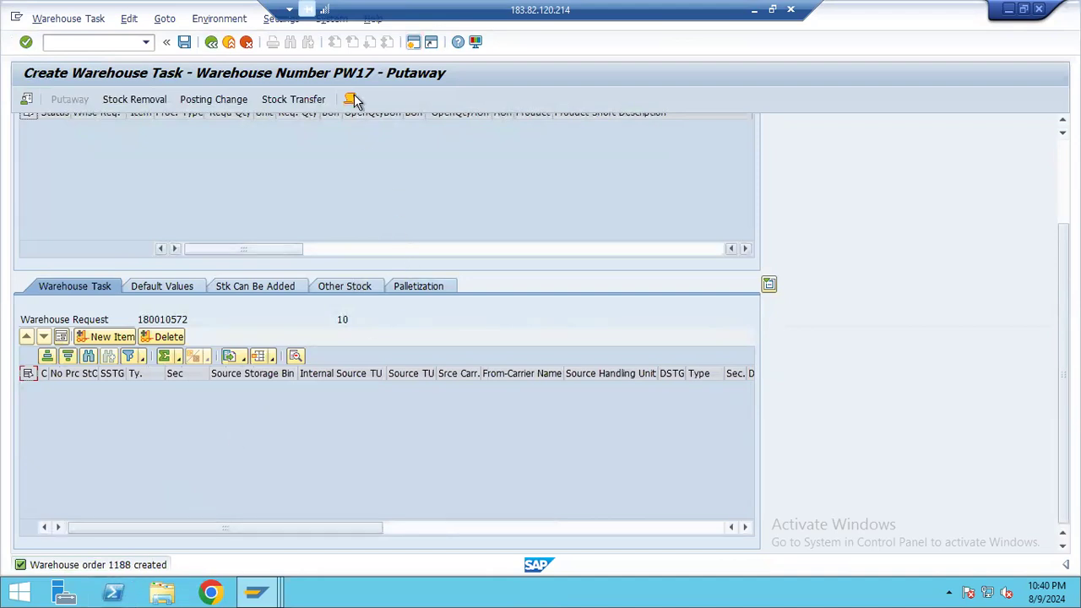
click(246, 44)
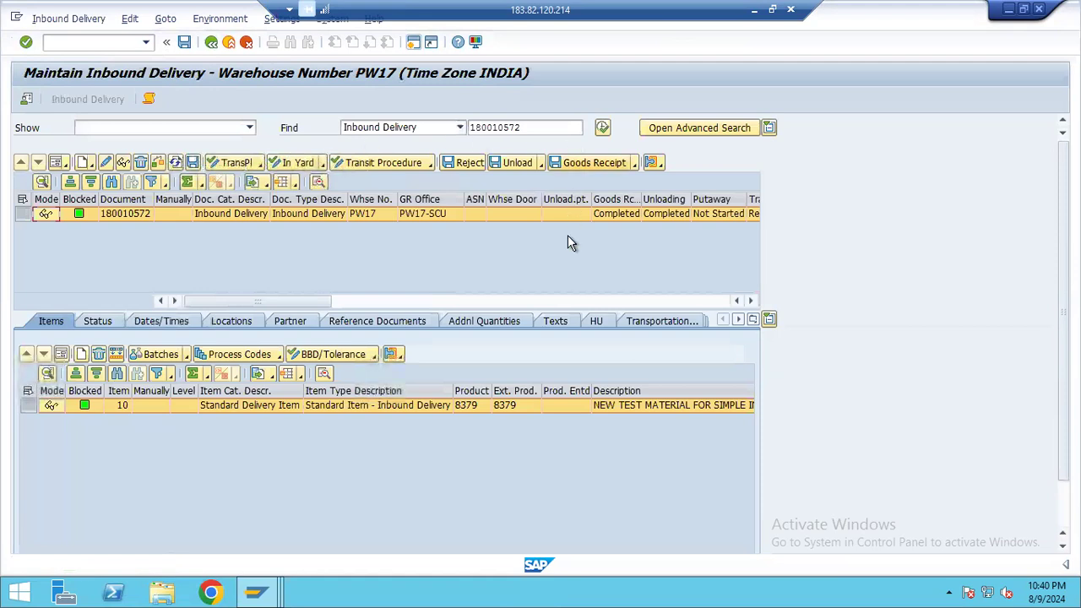
drag(276, 300, 347, 304)
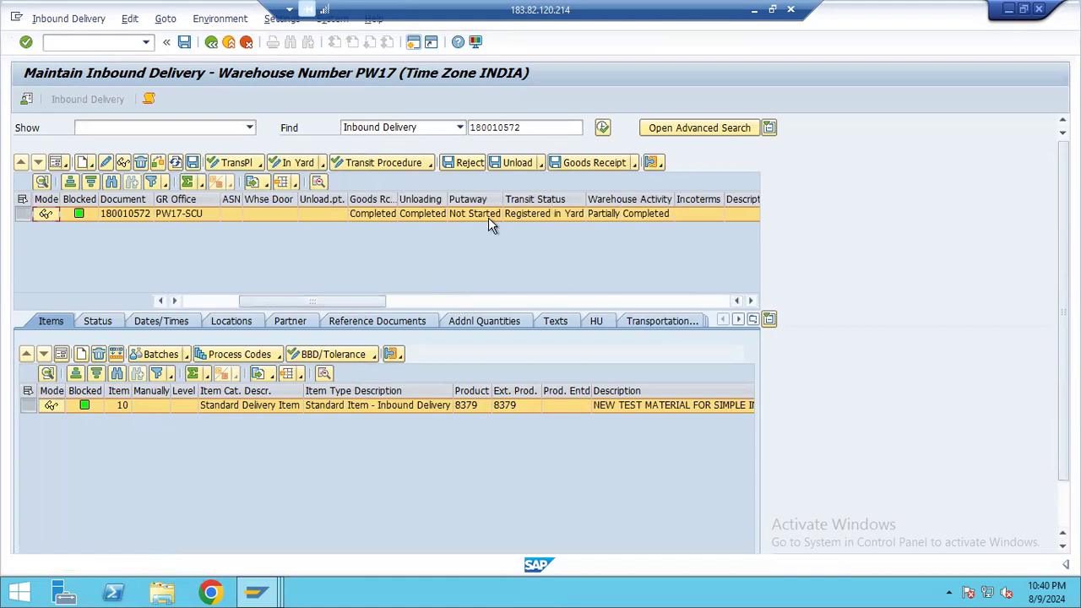
Open the inbound delivery's follow-on warehouse task creation and search again for its open warehouse request items
click(146, 43)
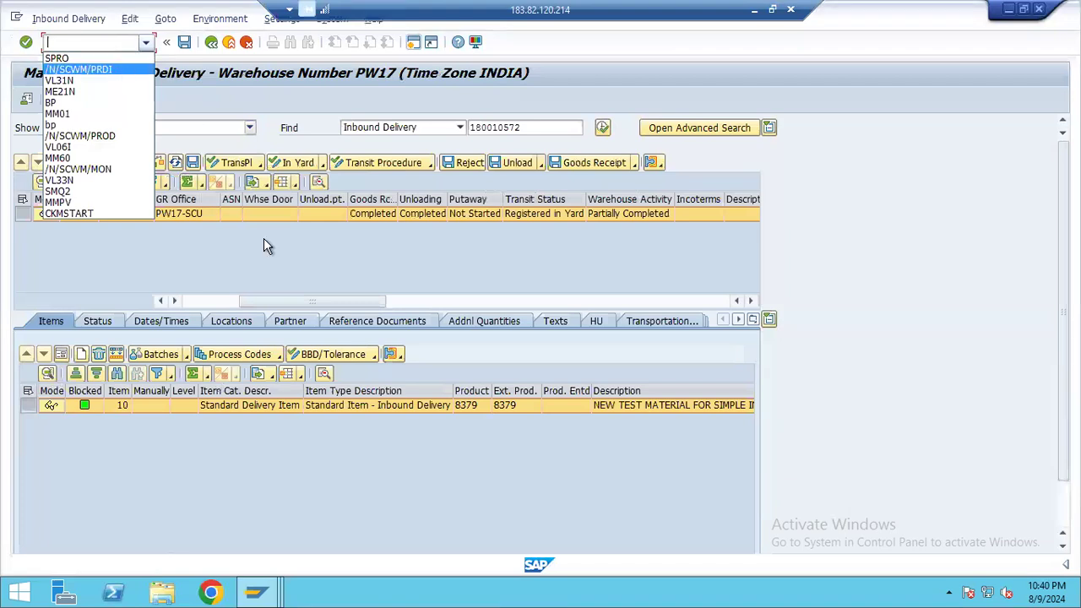
click(271, 284)
click(67, 18)
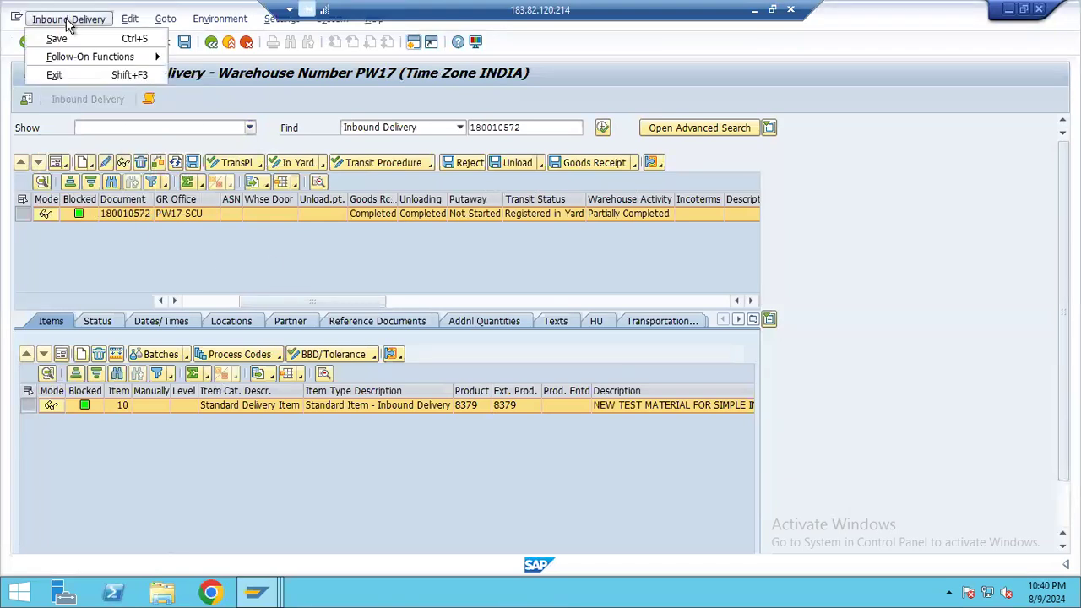
mouse_move(84, 57)
click(215, 57)
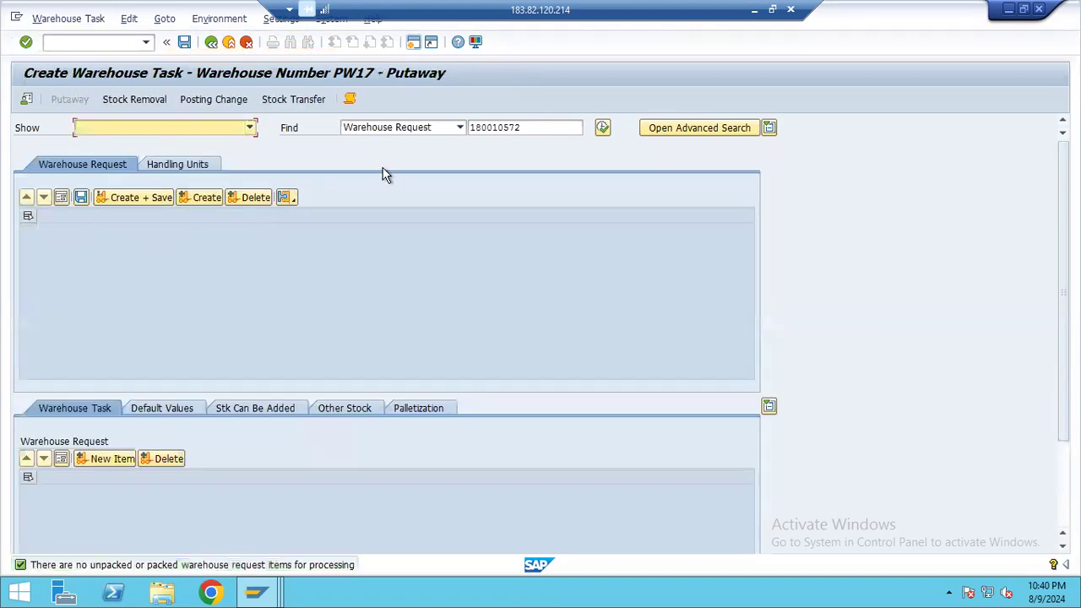
click(602, 127)
click(537, 126)
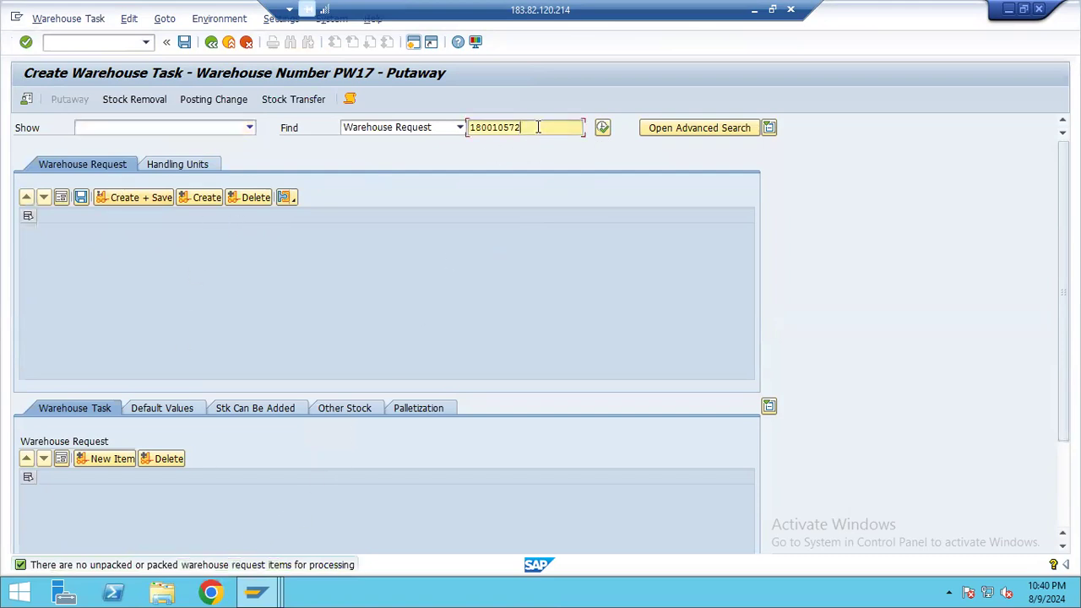
click(26, 99)
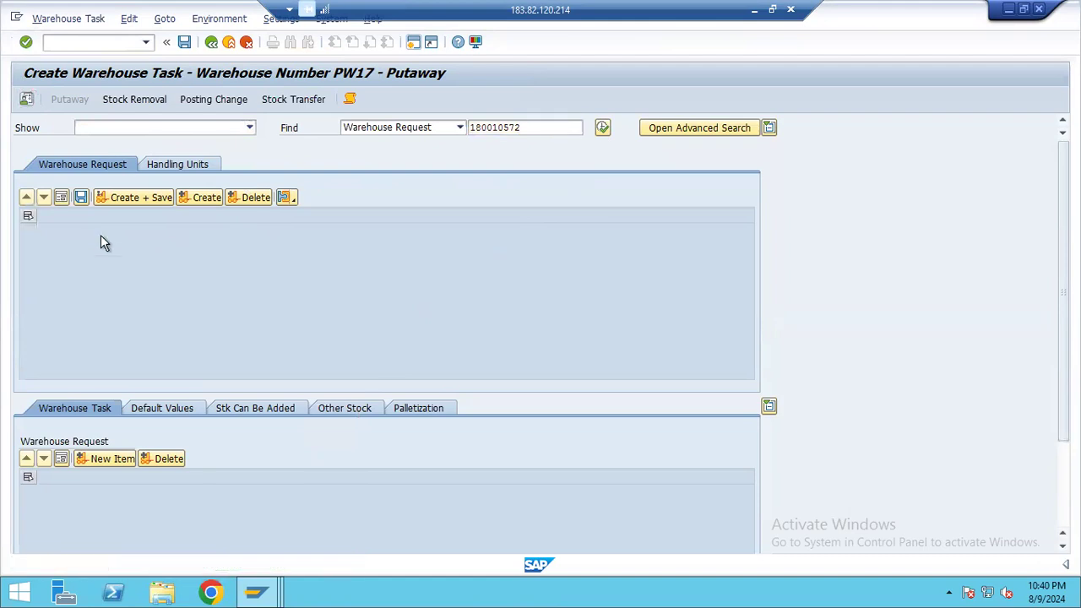
click(212, 269)
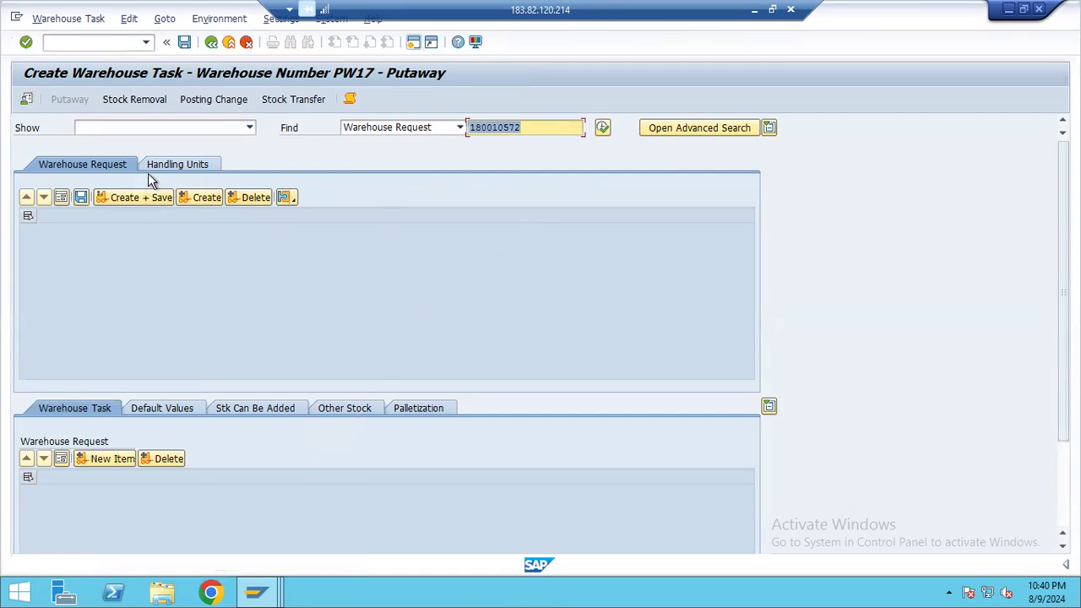
Return to the inbound delivery, look over its header row and exit to SAP Easy Access
click(229, 43)
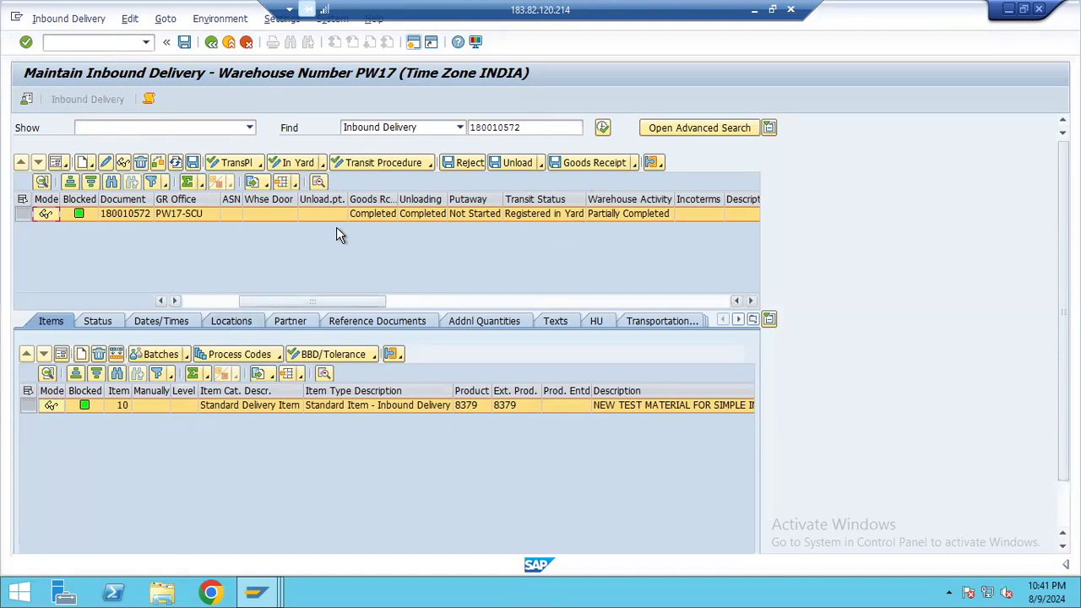
drag(286, 302, 146, 294)
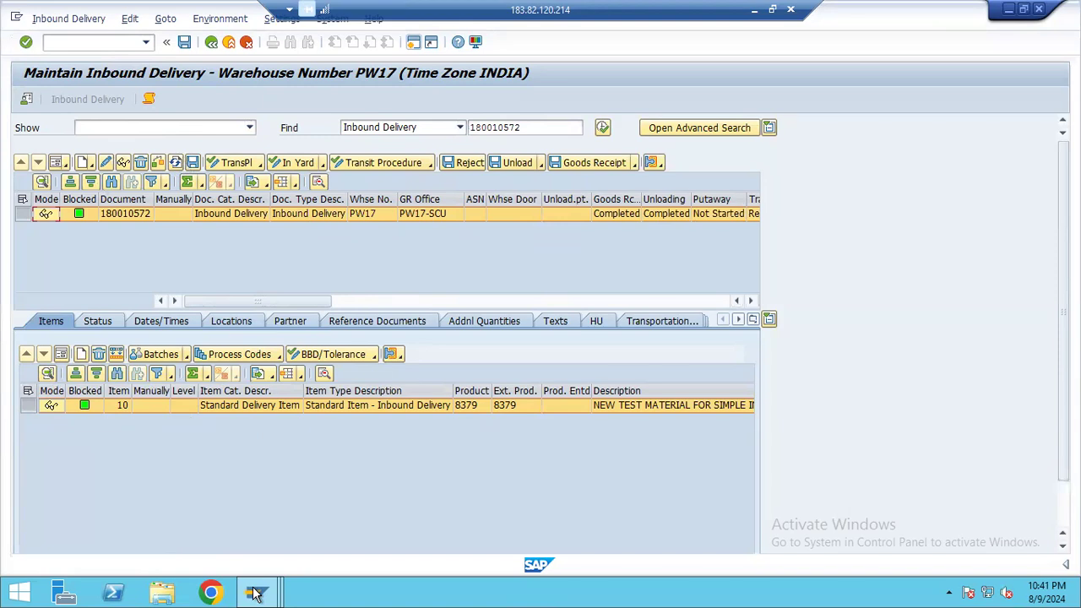
mouse_move(256, 593)
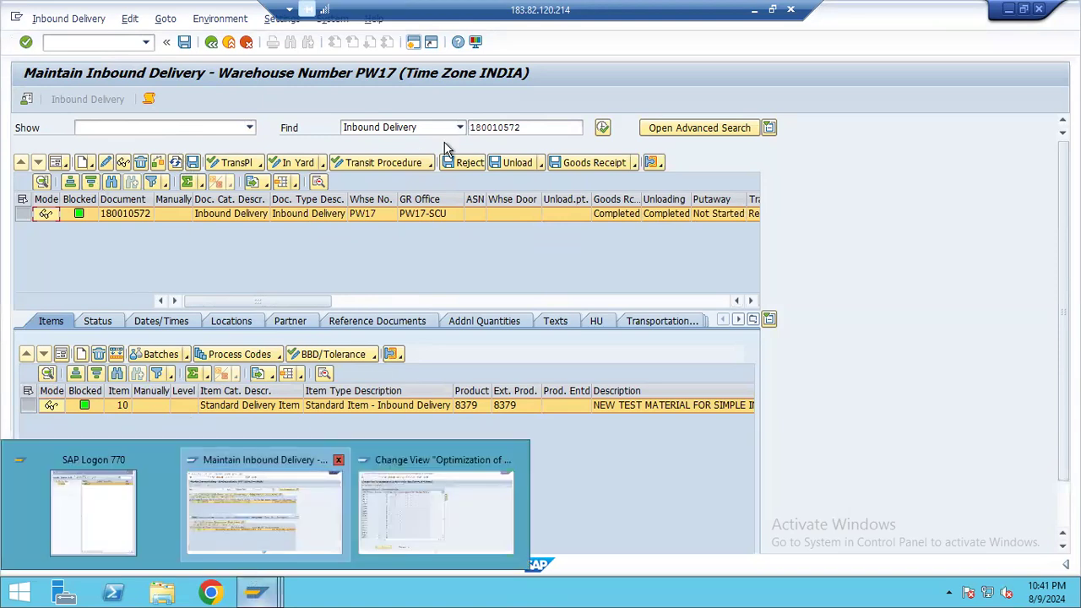
click(246, 41)
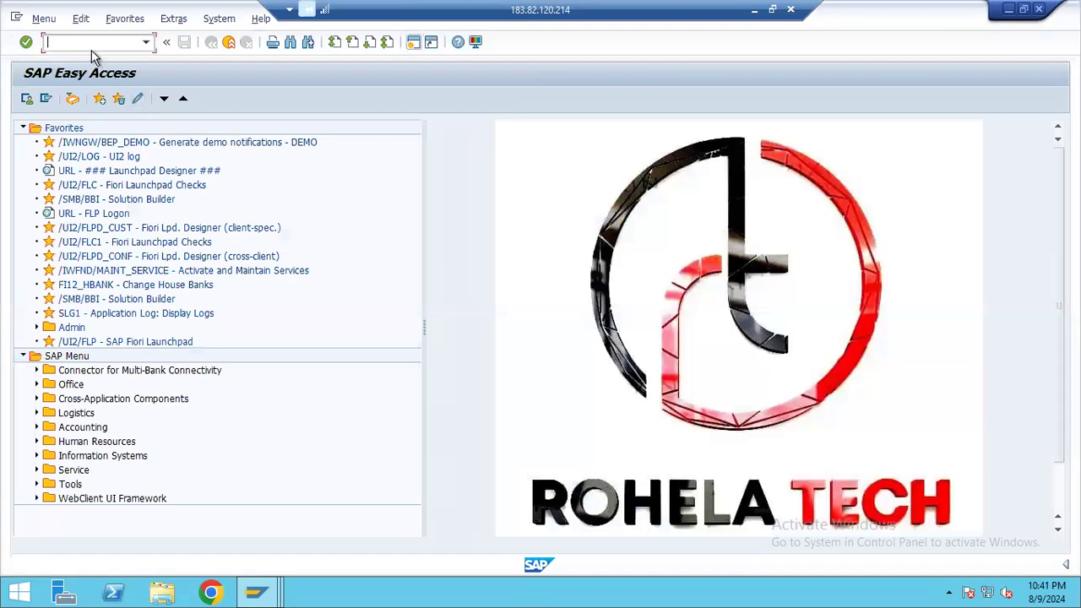
text(VL31N)
key(Return)
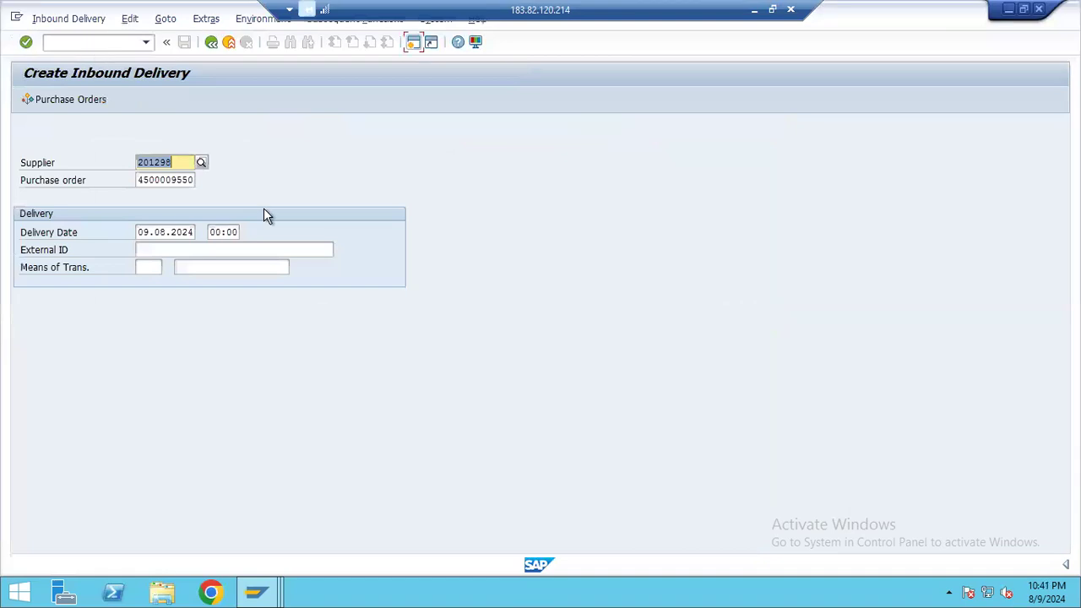
click(229, 44)
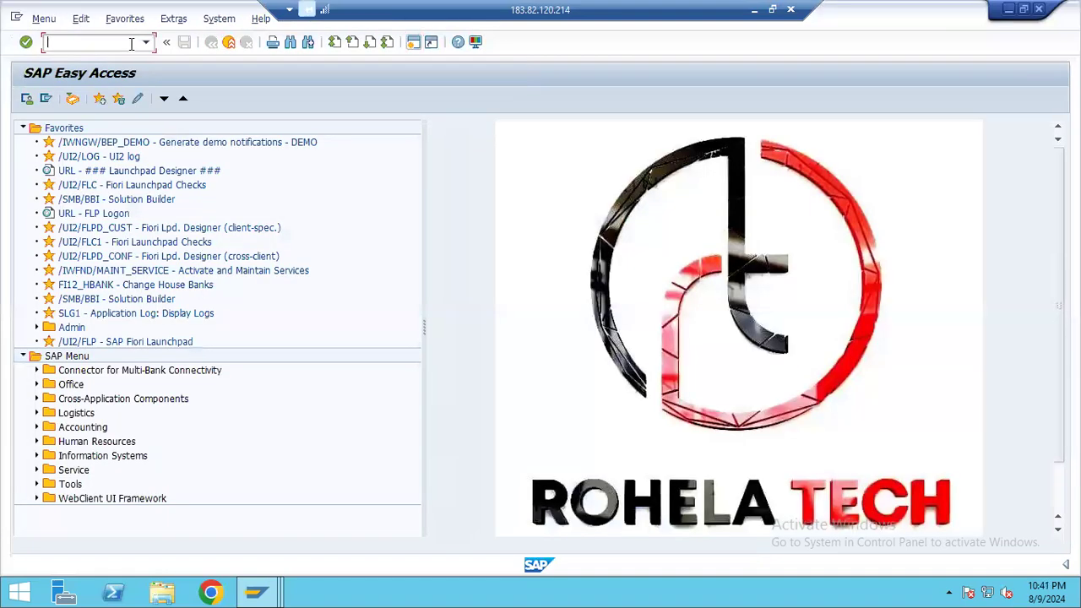
Look up the inbound delivery number in the Notepad notes and return to the remote SAP session
click(754, 9)
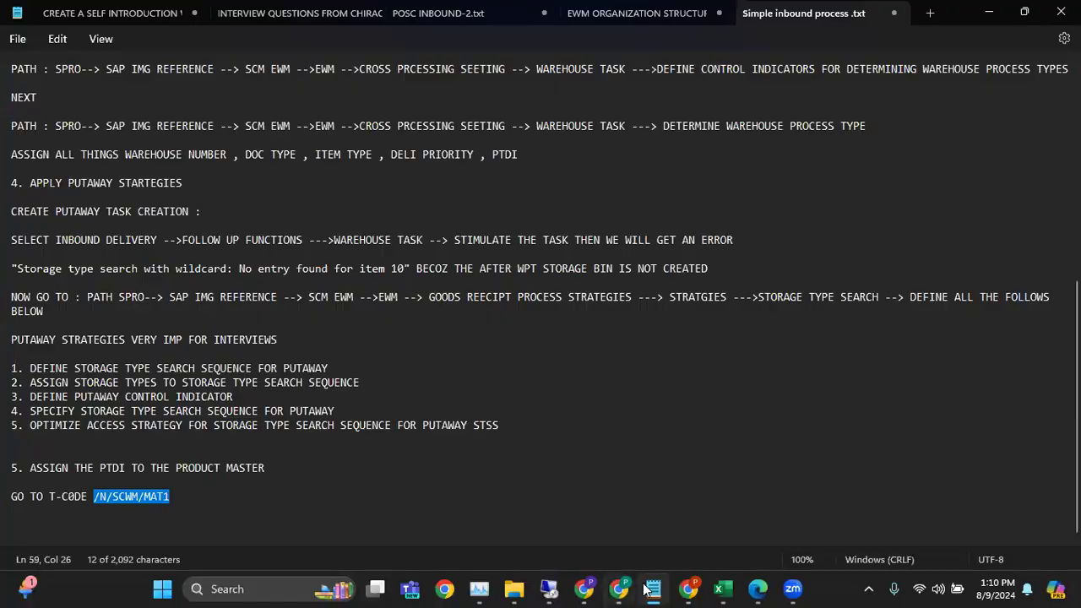
scroll(342, 317, up, 10)
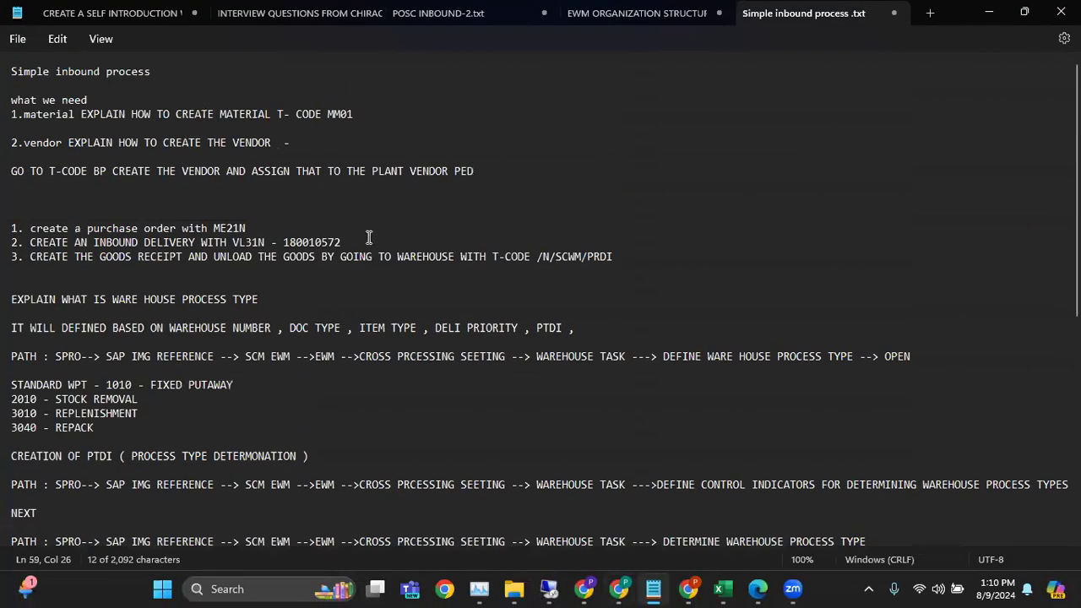
click(548, 588)
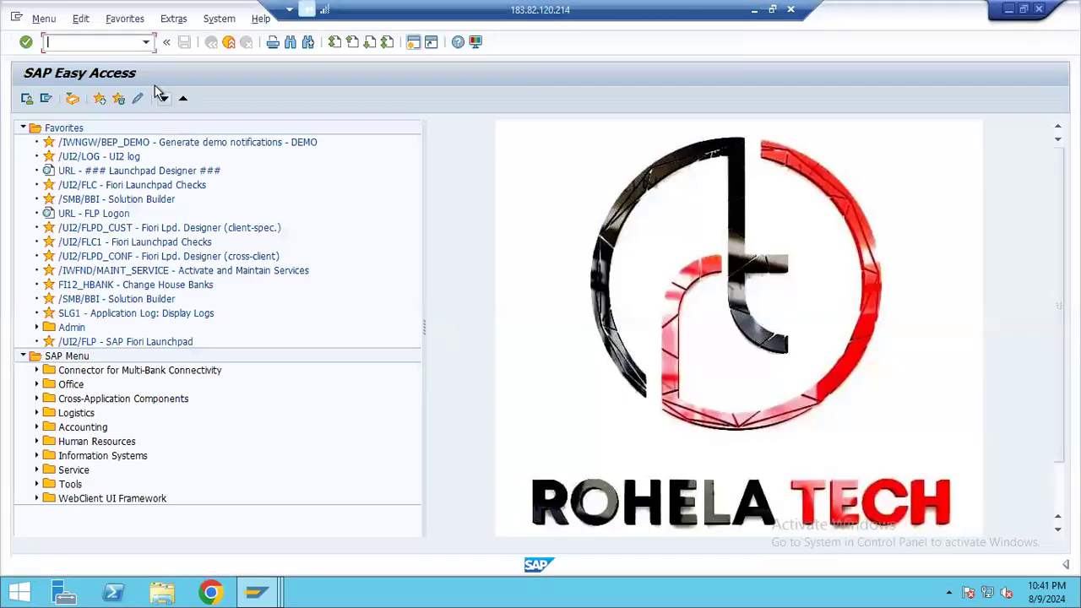
Start creating a standard purchase order (ME21N) with supplier PW17-VENDOR and expand its header details
text(ME21N)
key(Return)
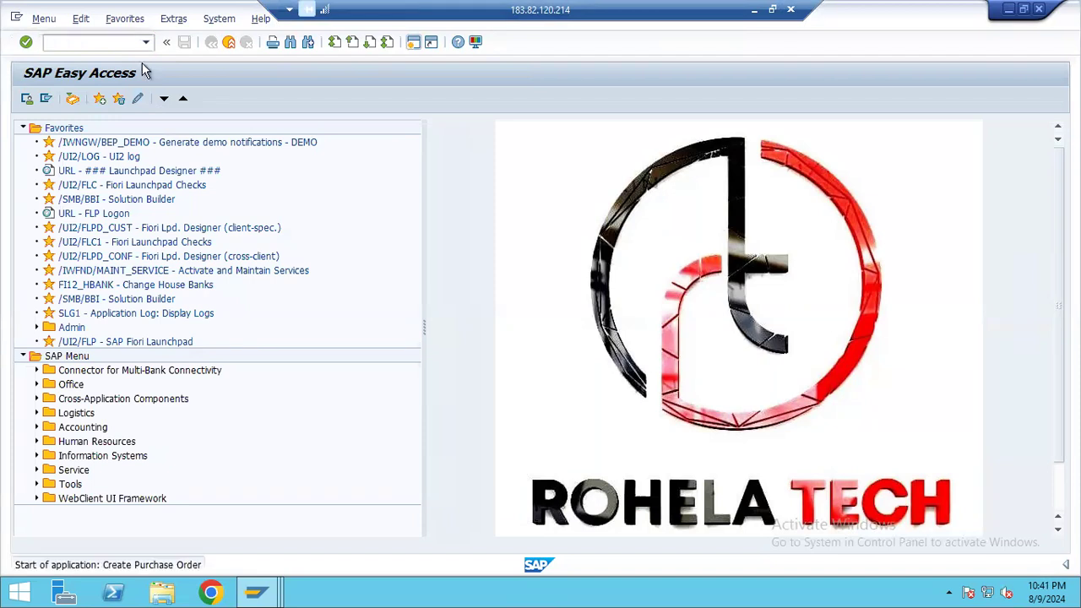
click(368, 133)
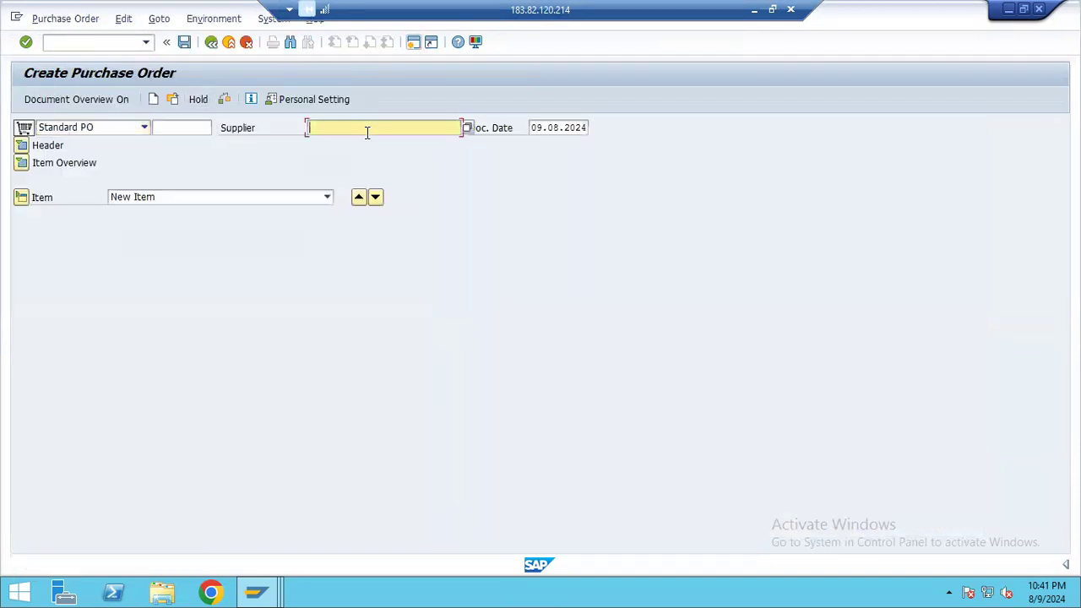
text(2)
click(352, 142)
click(22, 148)
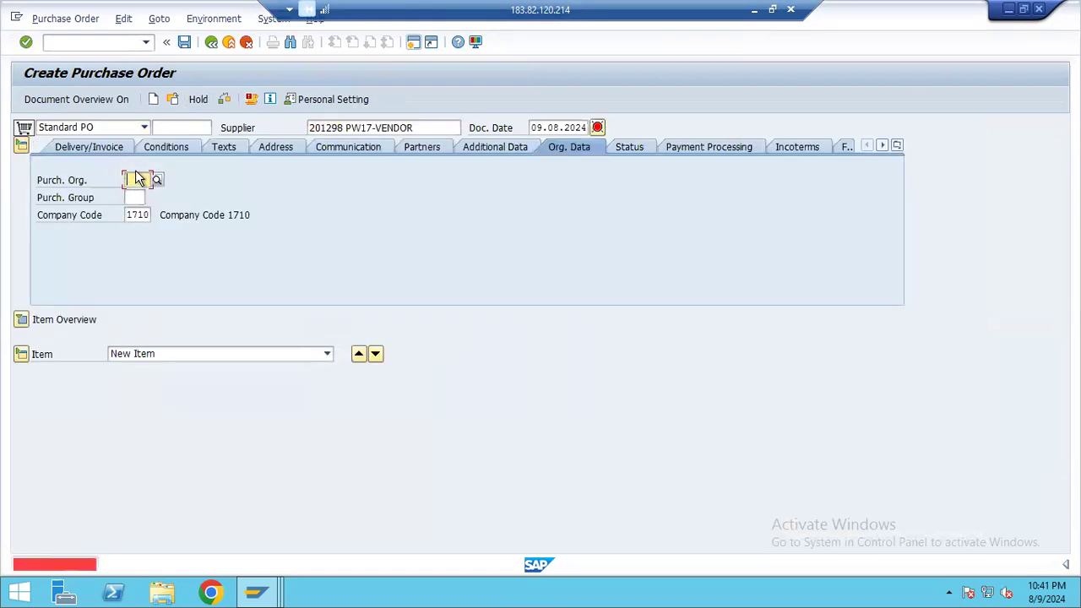
Set the purchase order's organizational data to purchasing organization PSP0, purchasing group 001 and company code 7007
click(138, 179)
text(PSP0)
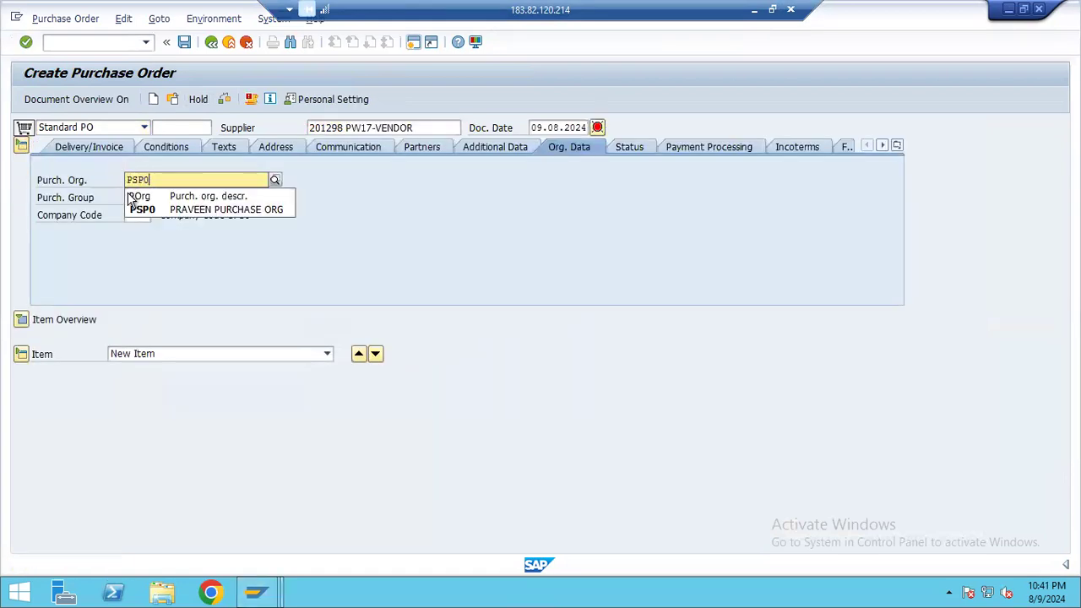
click(135, 211)
click(140, 197)
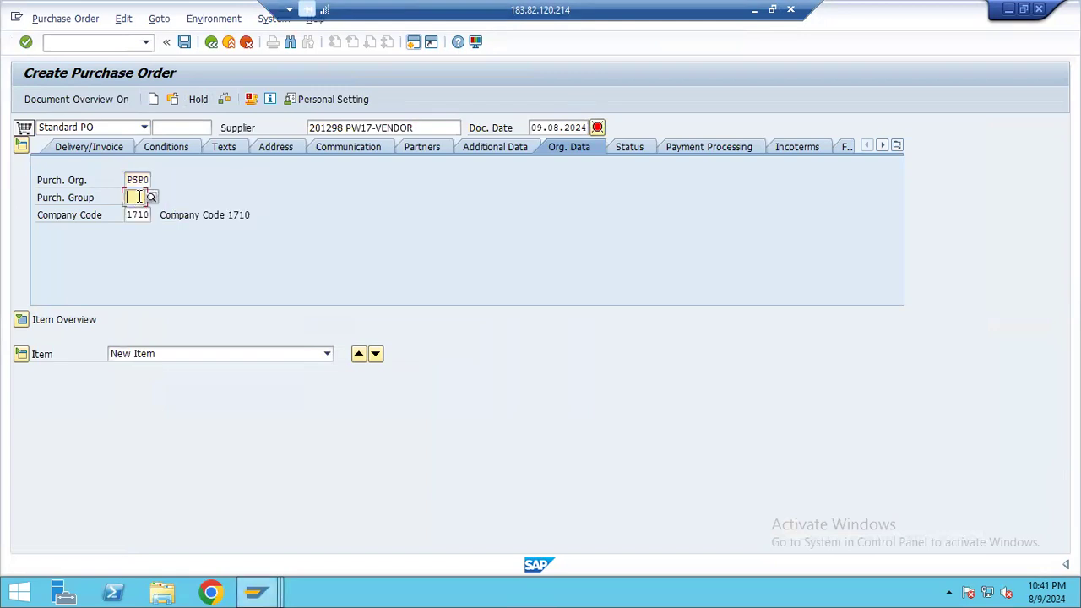
text(001)
click(137, 215)
key(Return)
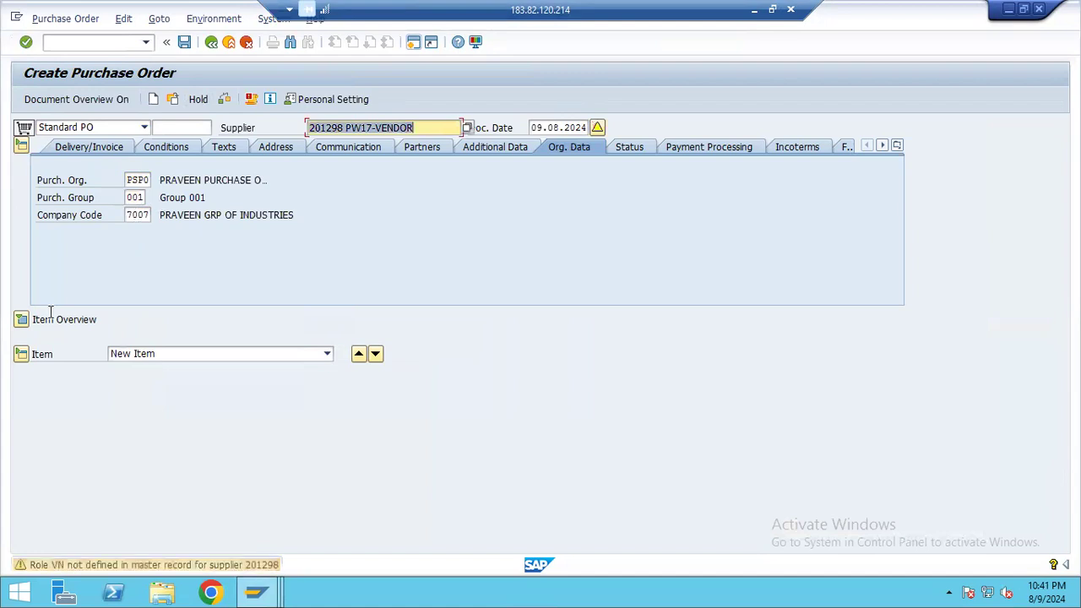
Expand the item overview and enter a first item for material 8379 with quantity 100 and net price 100
click(20, 320)
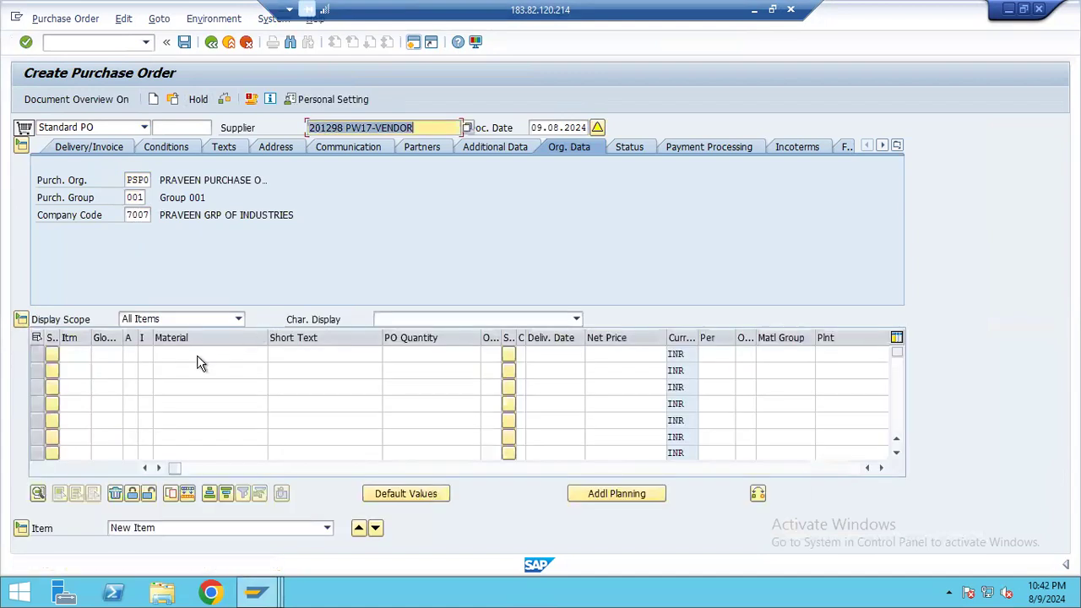
click(199, 355)
text(8379)
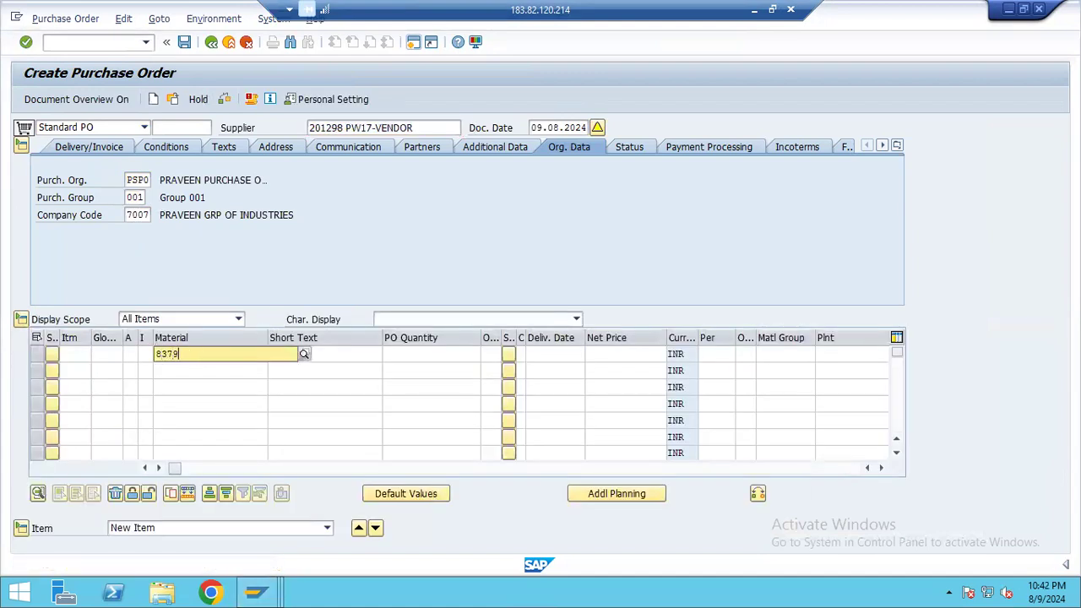
click(301, 384)
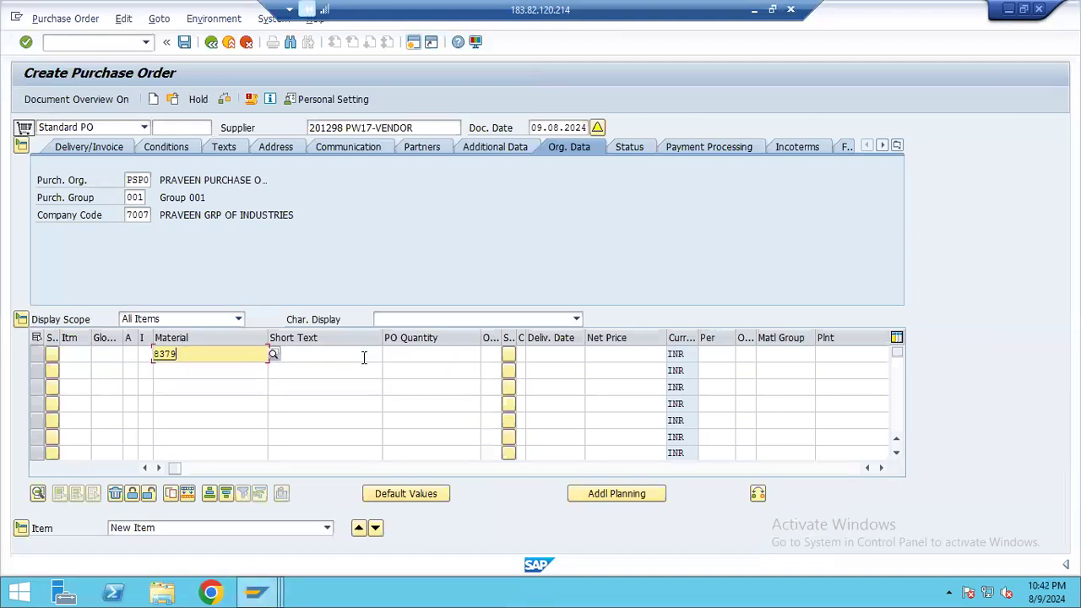
click(413, 356)
text(100)
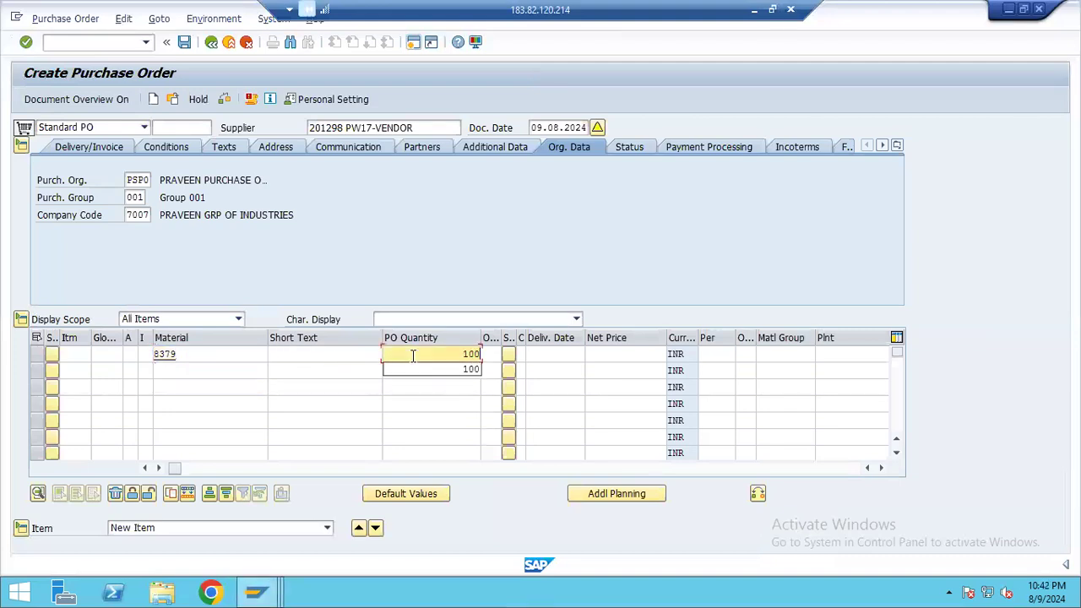
click(554, 355)
click(616, 354)
text(100)
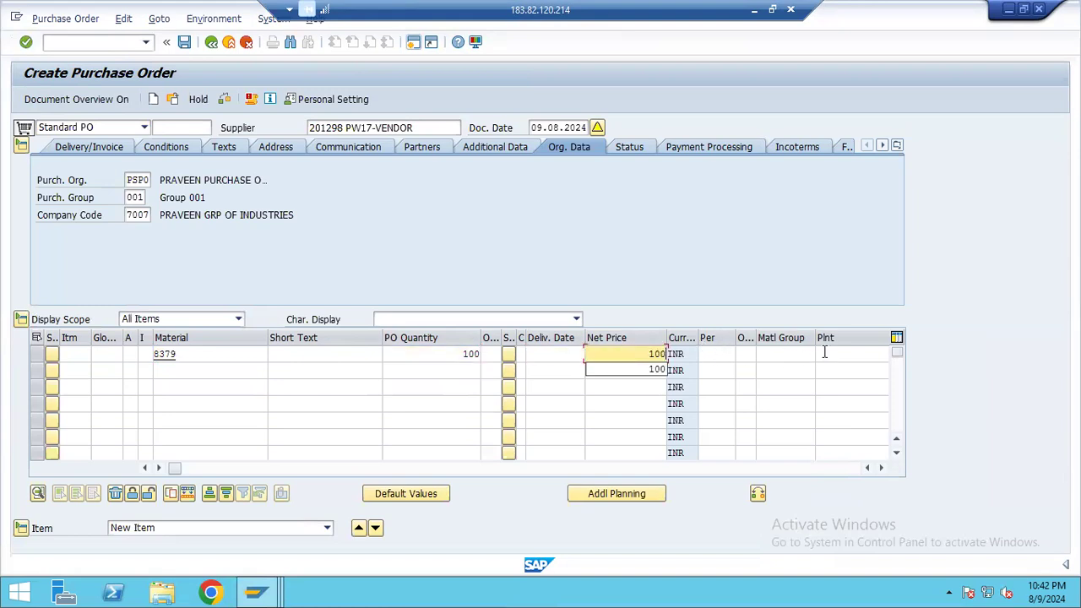
Assign plant PL17 and storage location ROD to the item and save the purchase order
click(824, 353)
text(PL17)
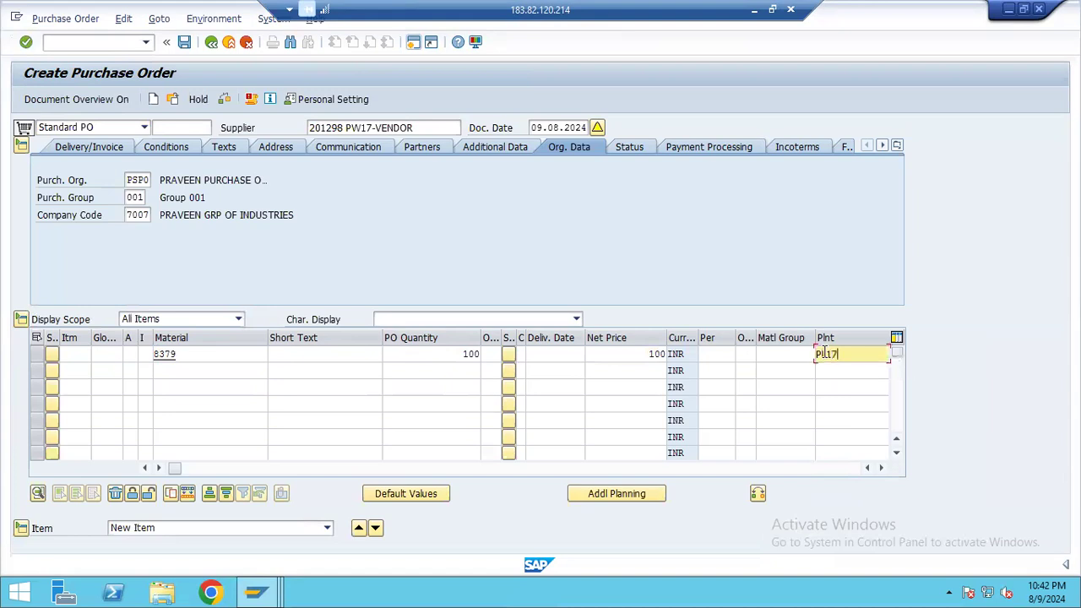
key(Tab)
text(ROD)
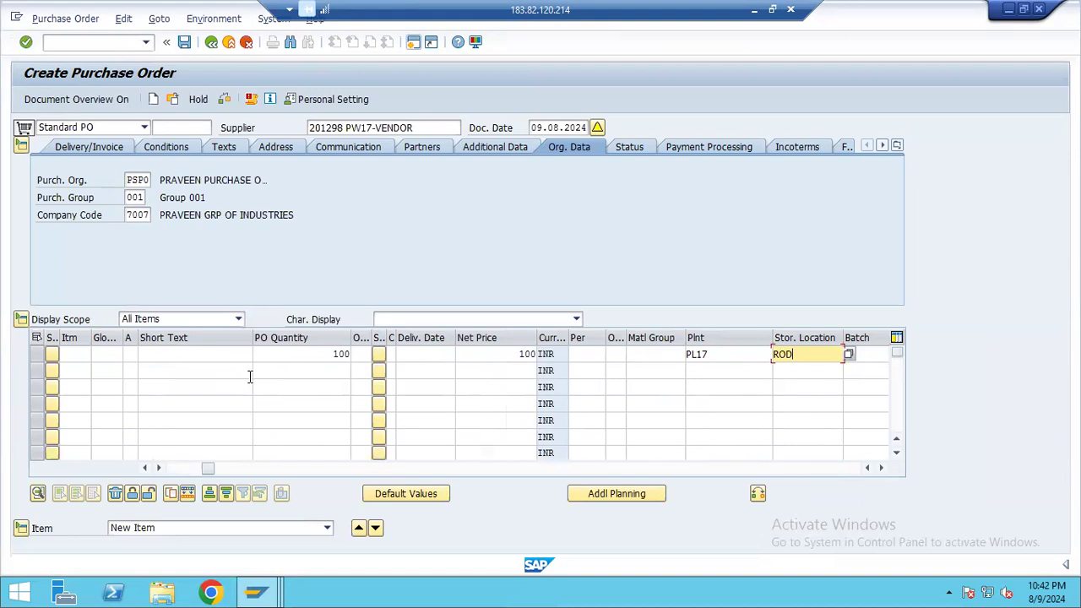
key(Return)
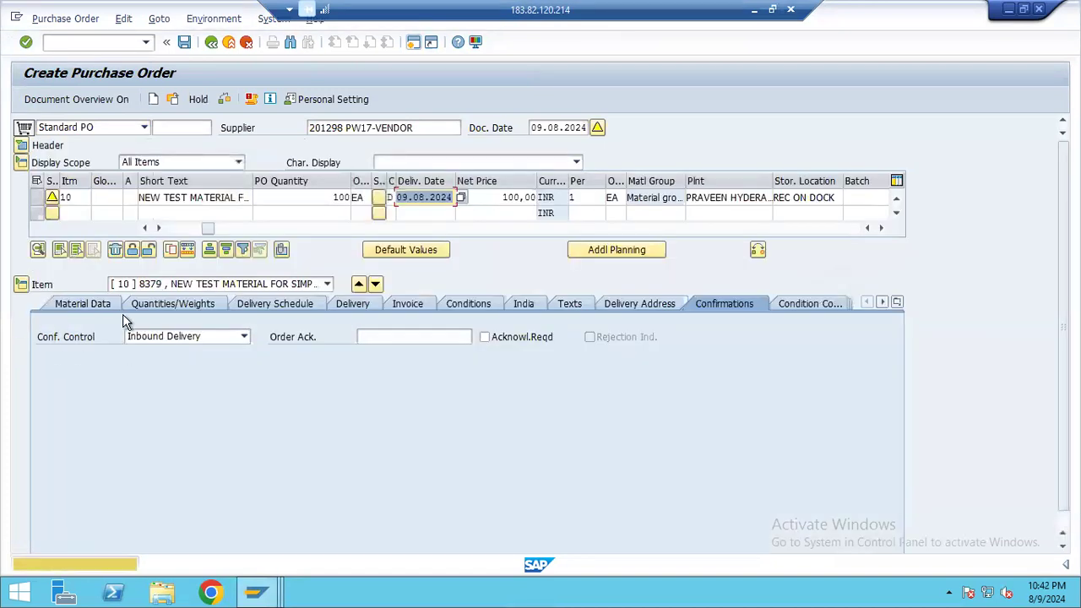
click(184, 41)
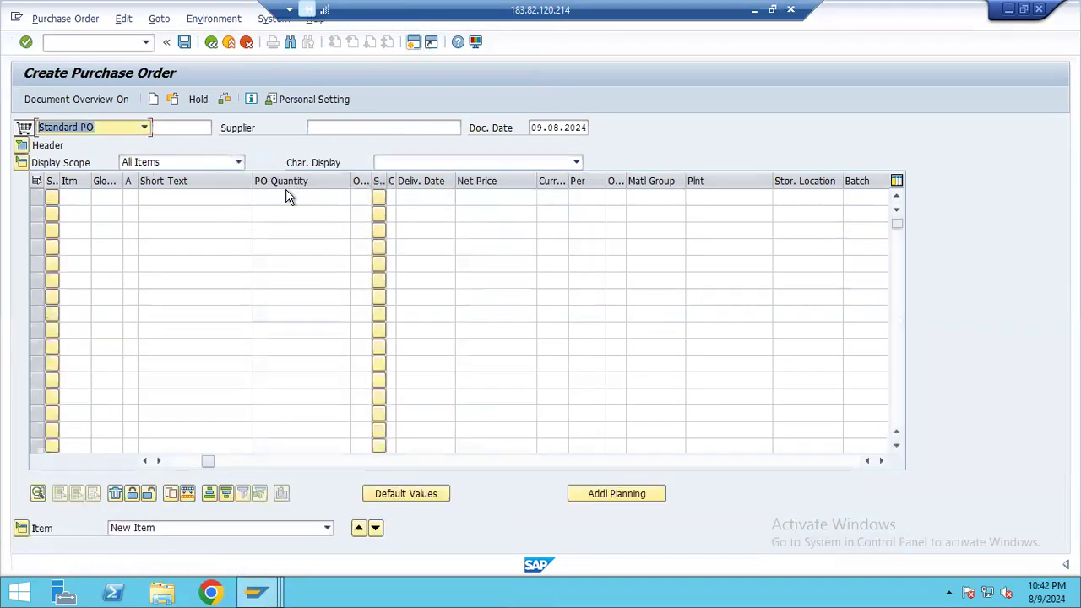
Leave purchase order creation, open inbound delivery creation (VL31N) and save an inbound delivery for the proposed supplier and purchase order
click(228, 42)
click(146, 41)
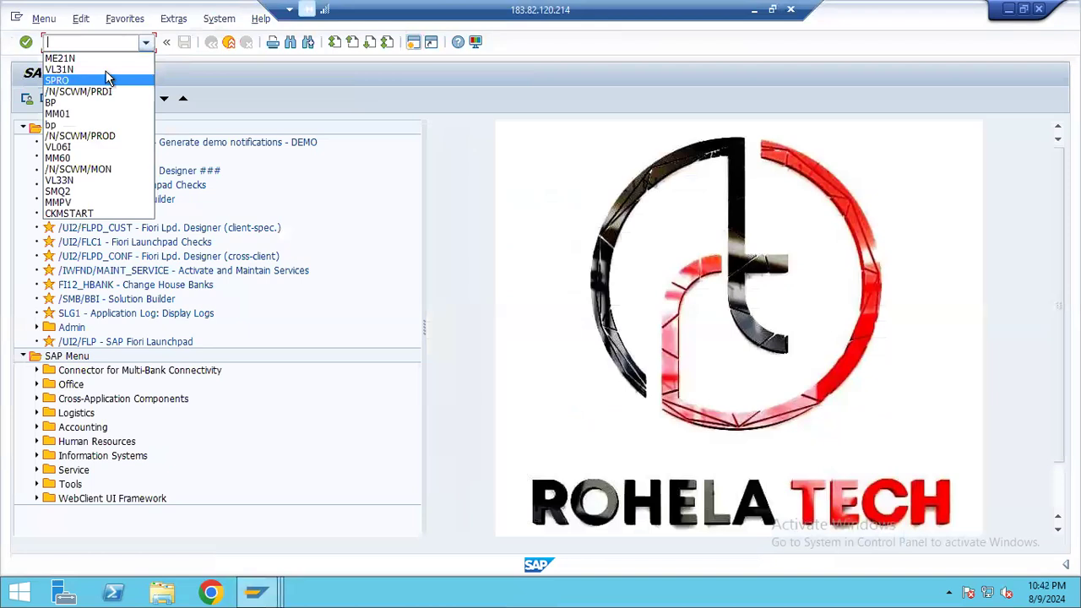
click(107, 78)
click(146, 42)
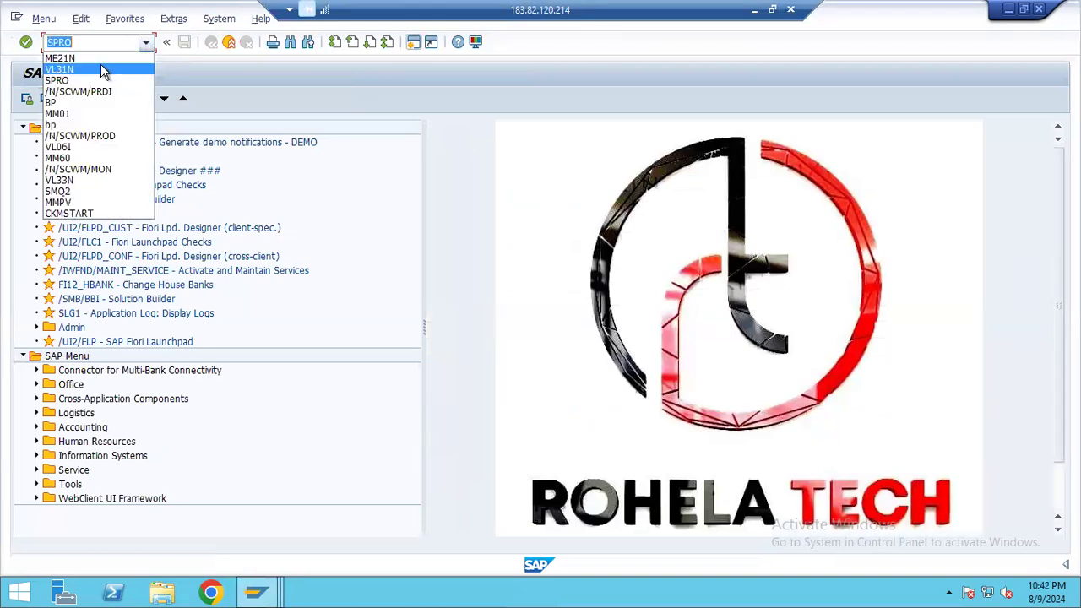
click(104, 69)
key(Return)
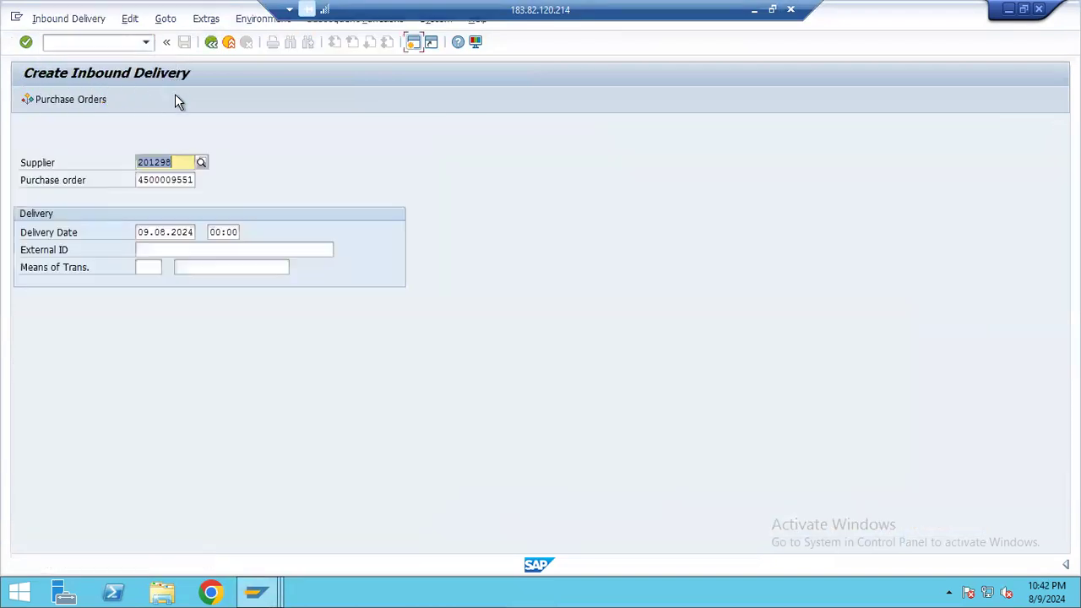
key(Return)
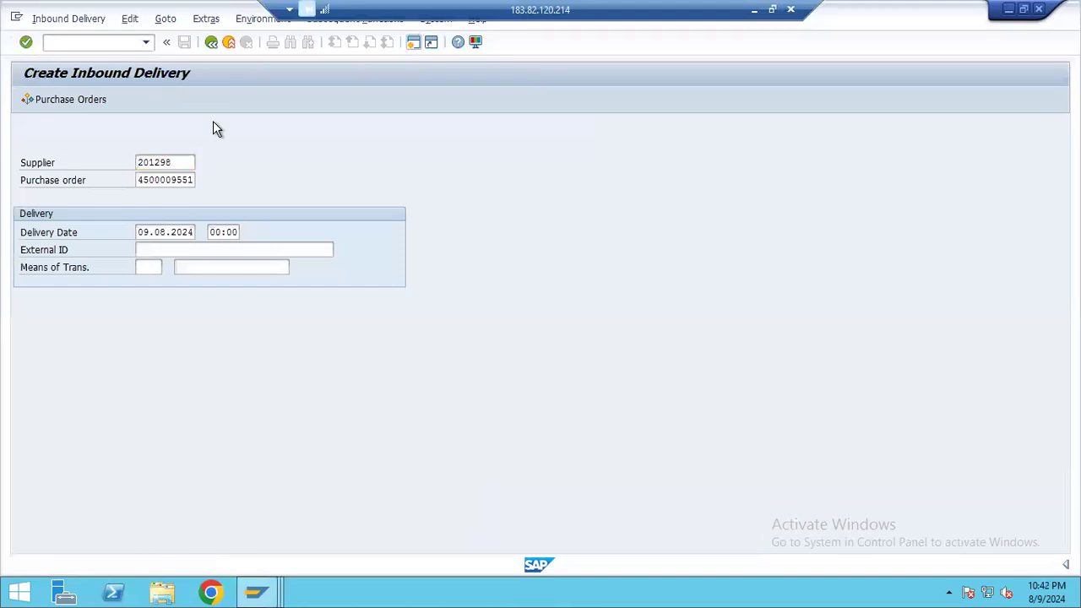
click(183, 42)
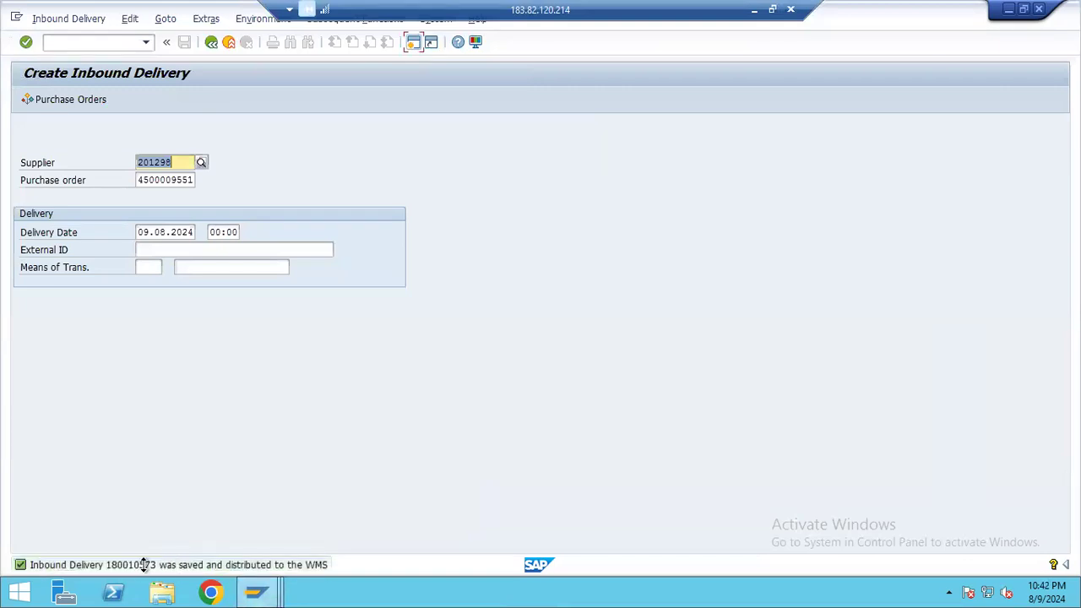
Copy the inbound delivery number from the save message's details and open inbound delivery maintenance (/N/SCWM/PRDI)
double_click(144, 565)
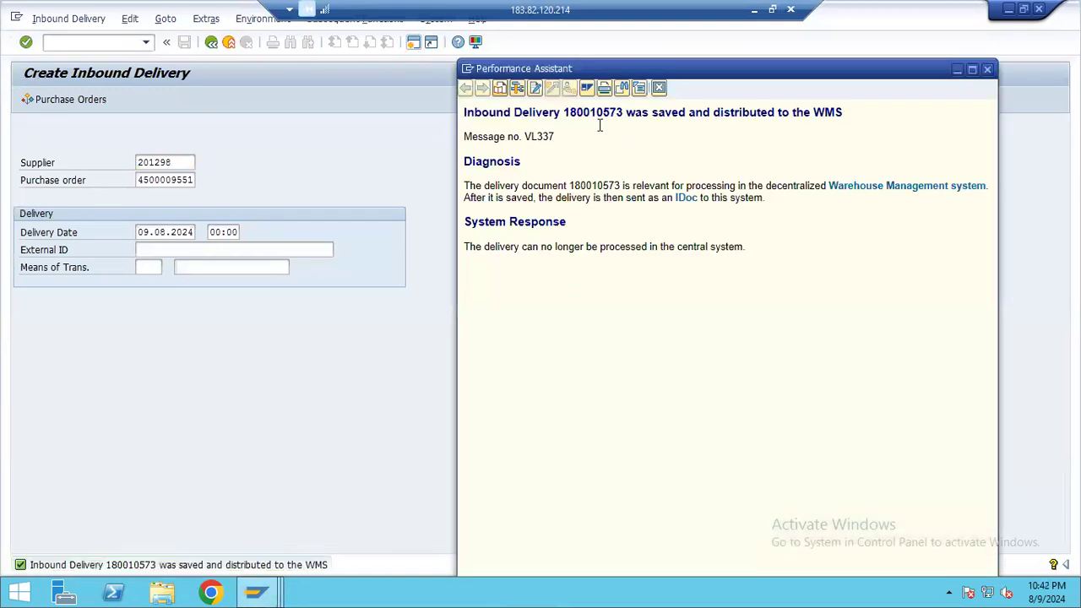
double_click(594, 113)
key(ctrl+c)
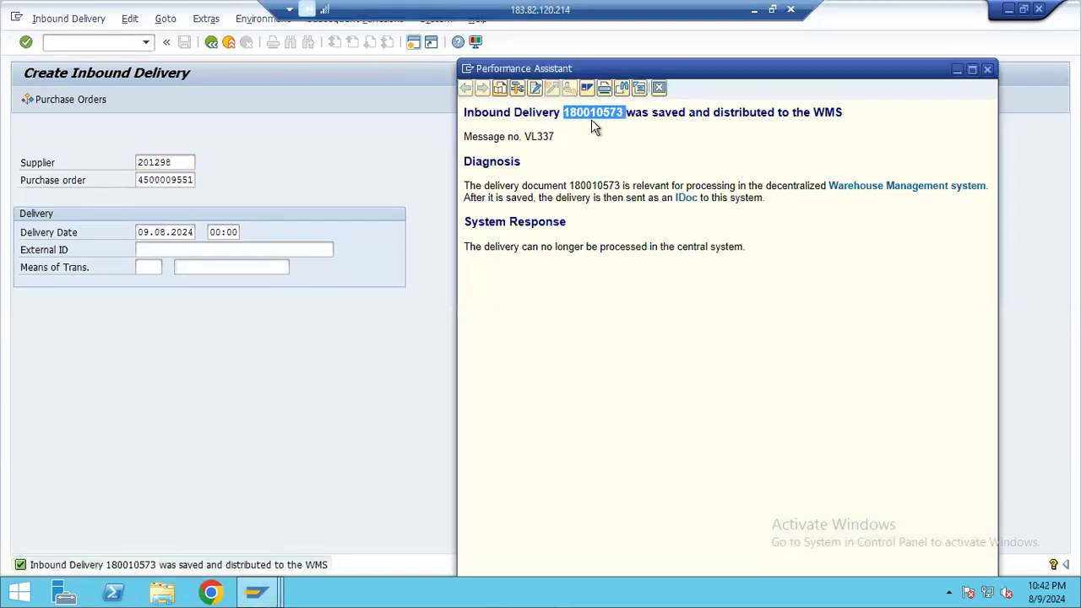
click(211, 42)
click(145, 42)
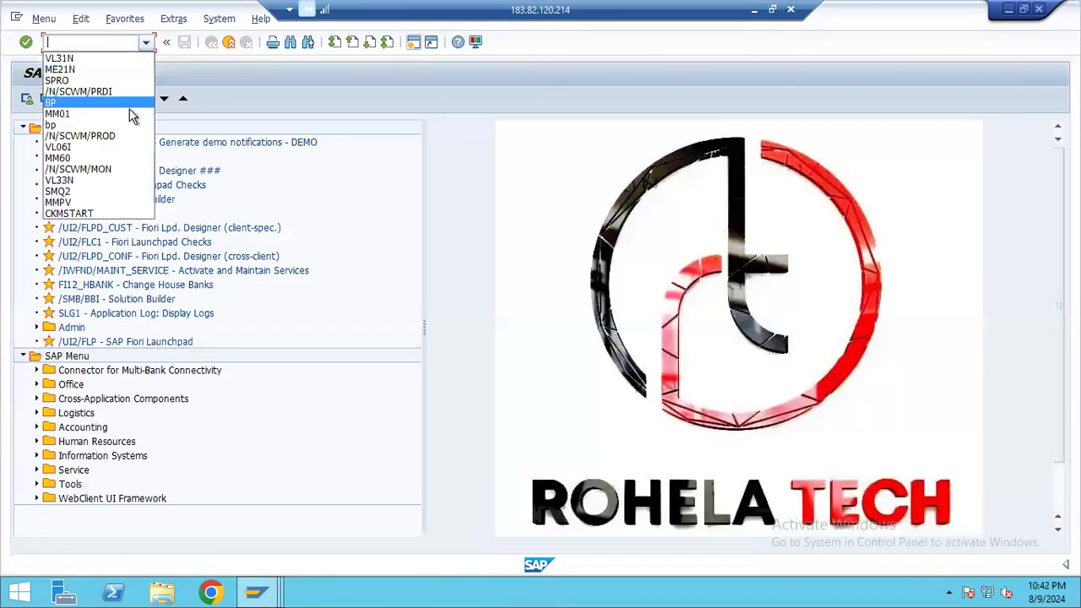
click(124, 92)
key(Return)
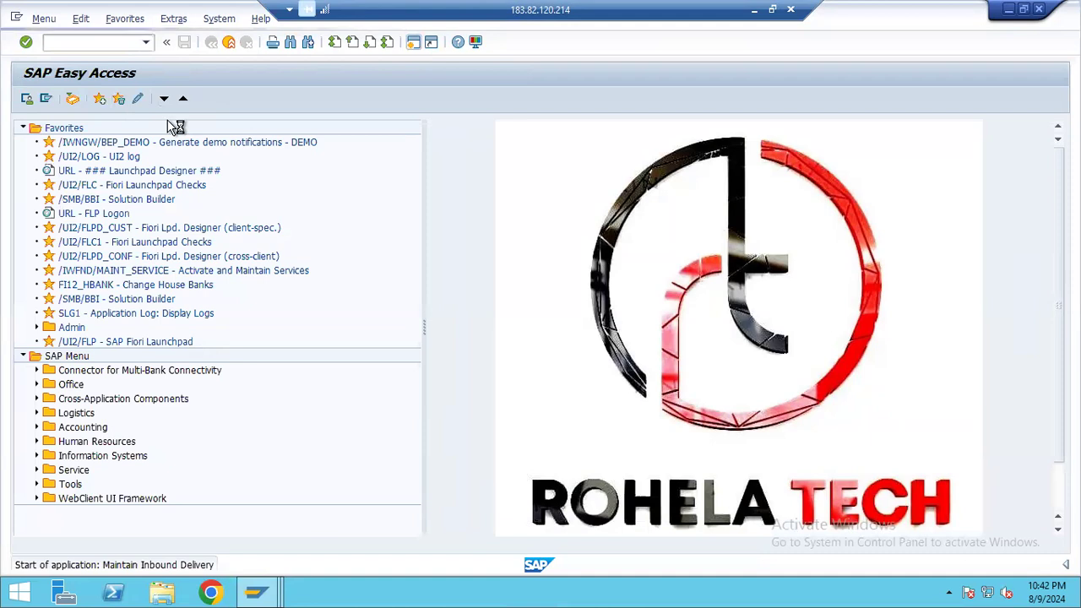
click(356, 303)
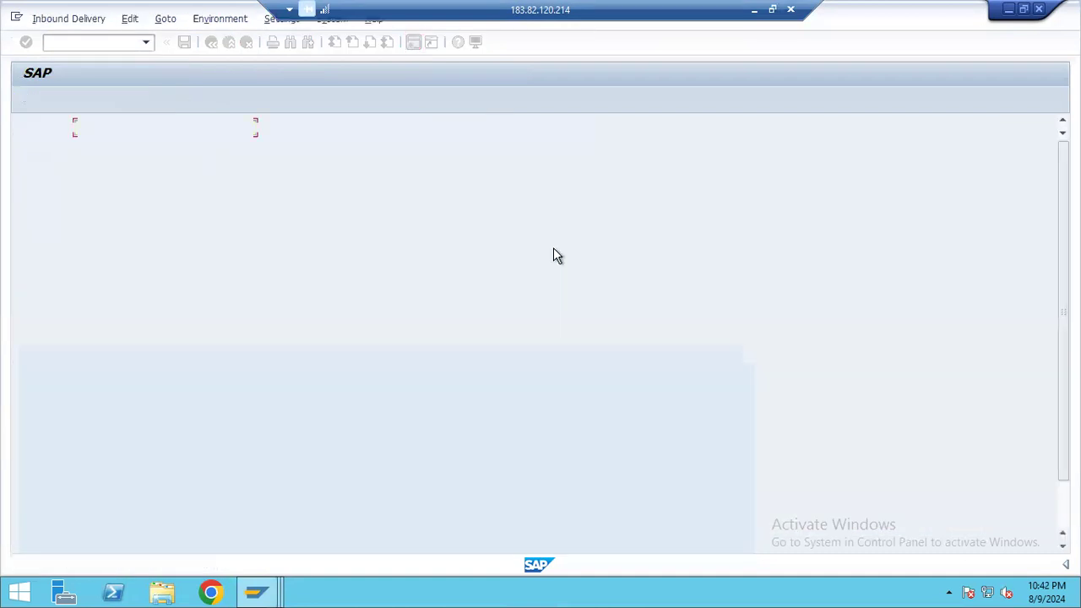
Find the inbound delivery by its copied number, select it and post its goods receipt
click(510, 126)
key(ctrl+v)
click(602, 127)
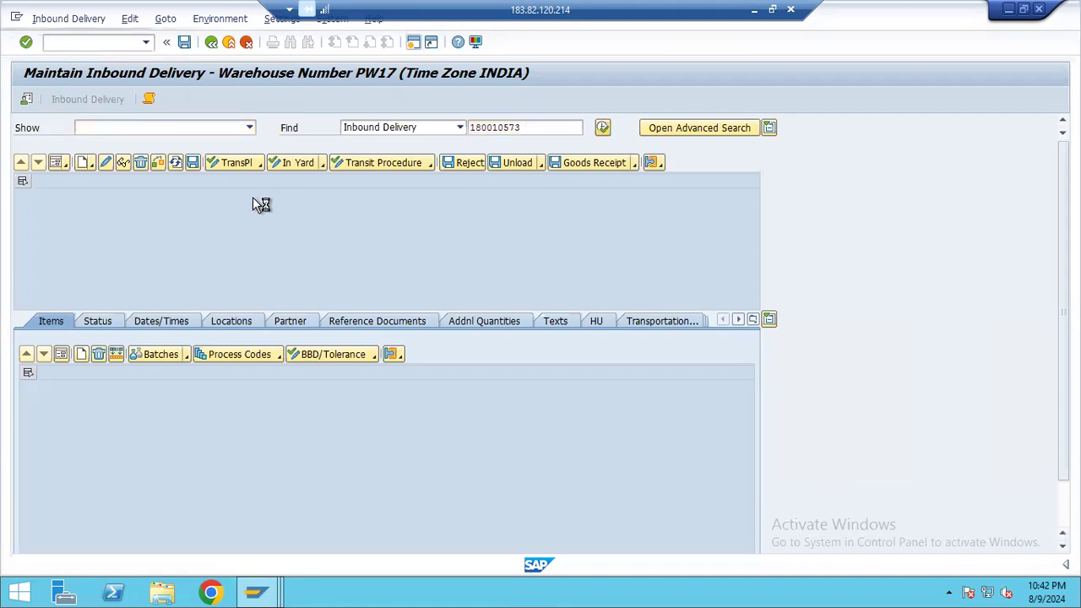
click(24, 213)
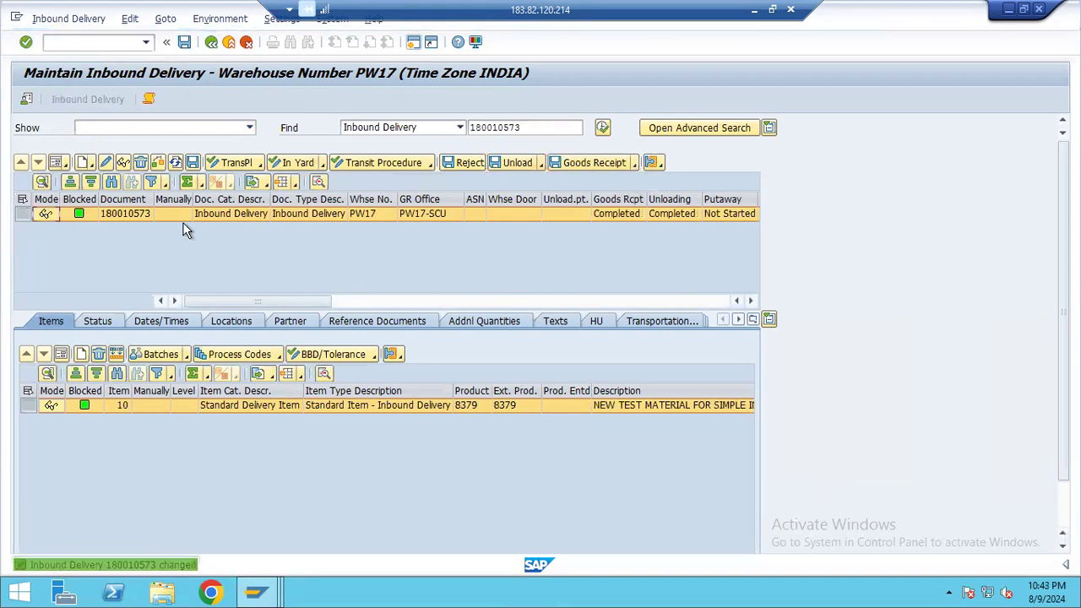
Open the inbound delivery's follow-on warehouse task creation, then create and save the putaway task for the item of product 8379
click(69, 19)
mouse_move(89, 56)
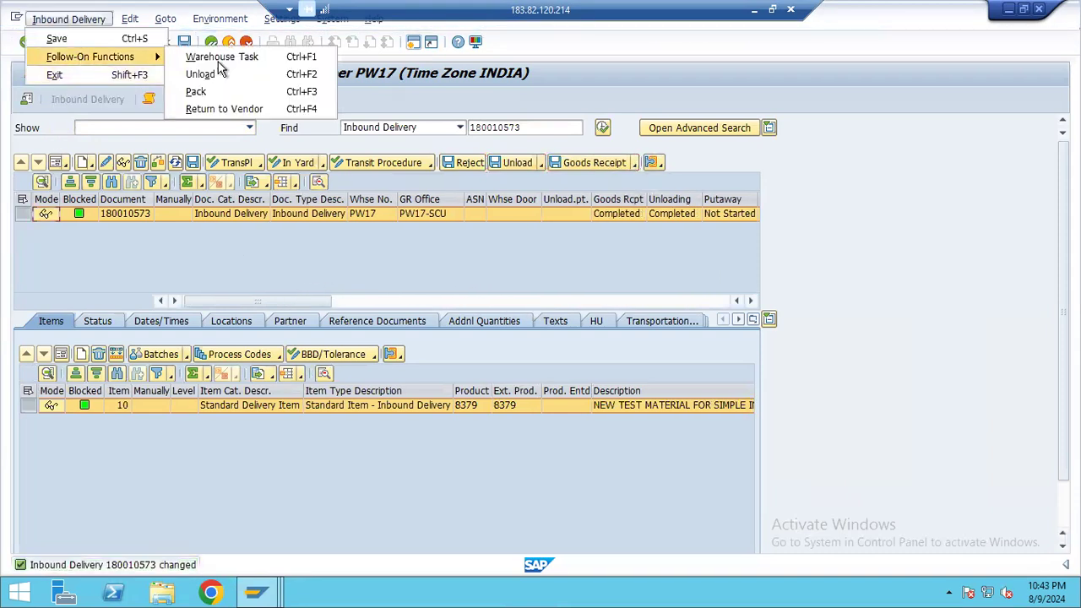
key(ctrl+F1)
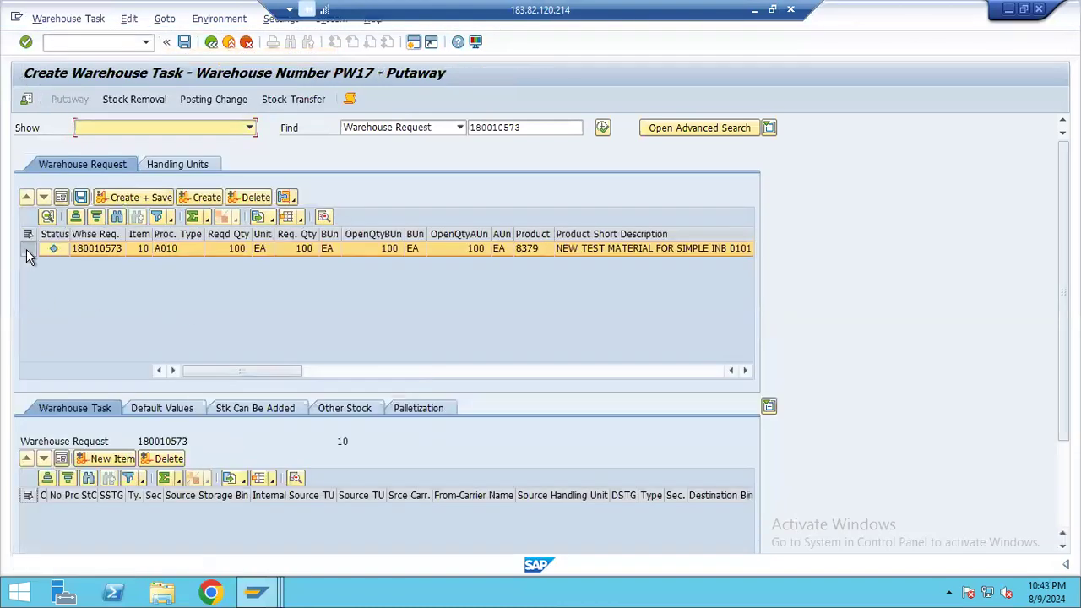
click(27, 251)
click(201, 197)
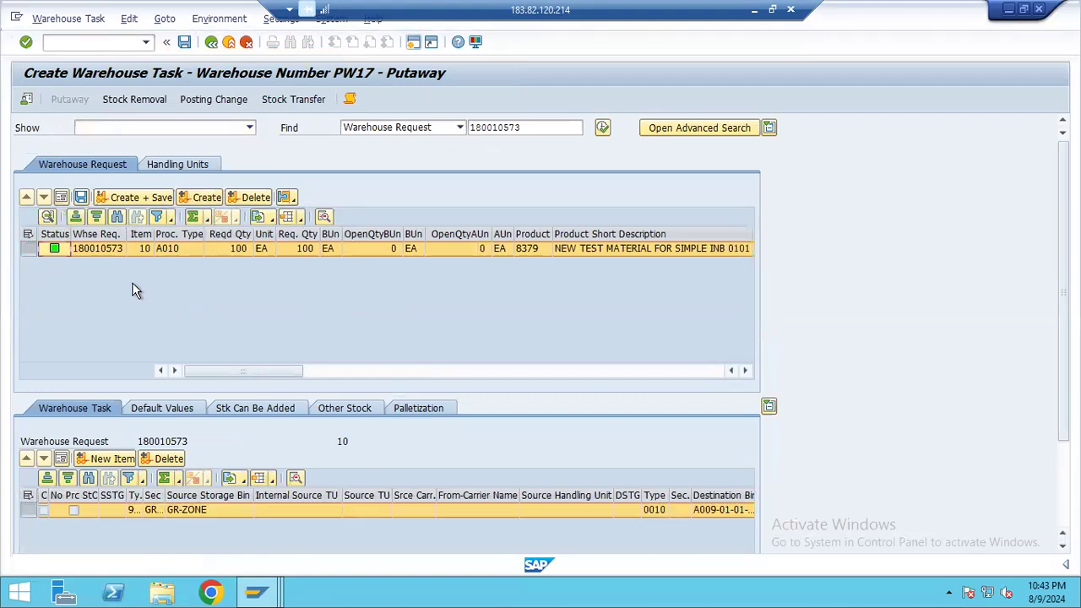
click(81, 198)
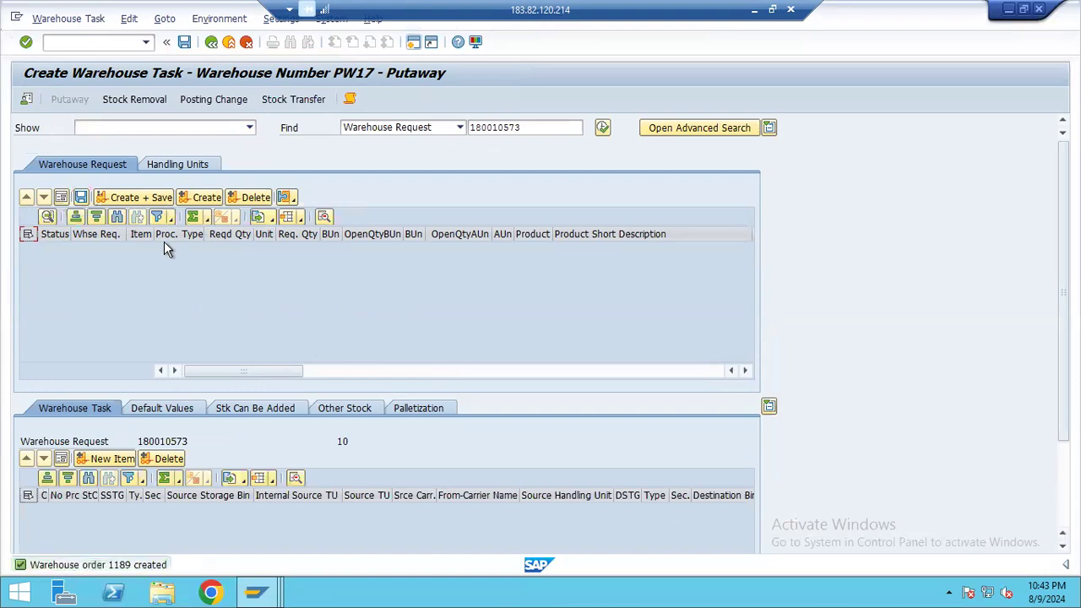
click(136, 197)
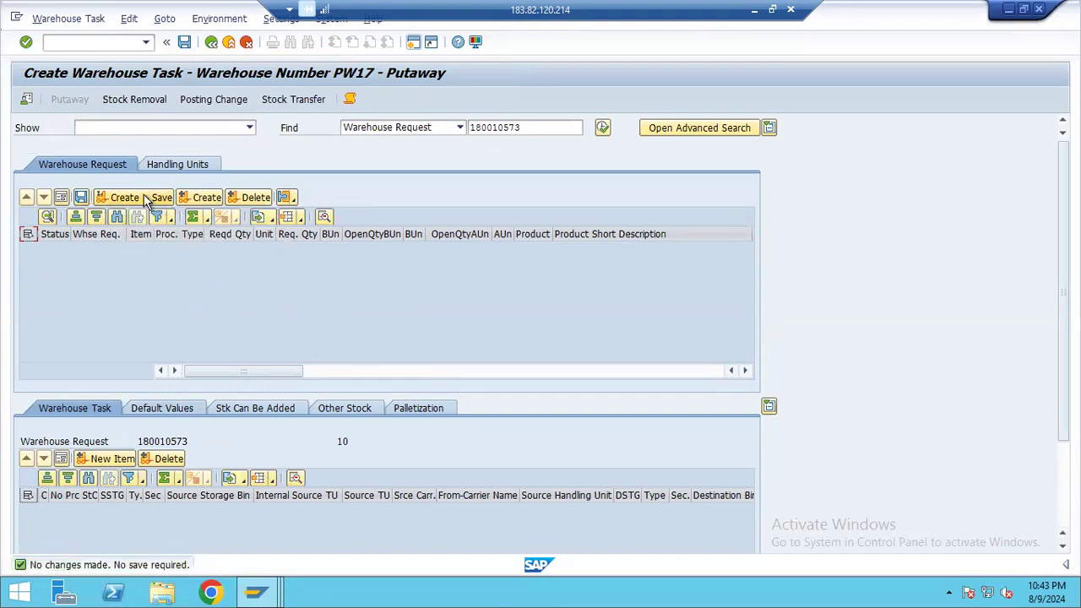
Open warehouse task confirmation from the putaway screen, select the open warehouse order and confirm and save it
click(68, 18)
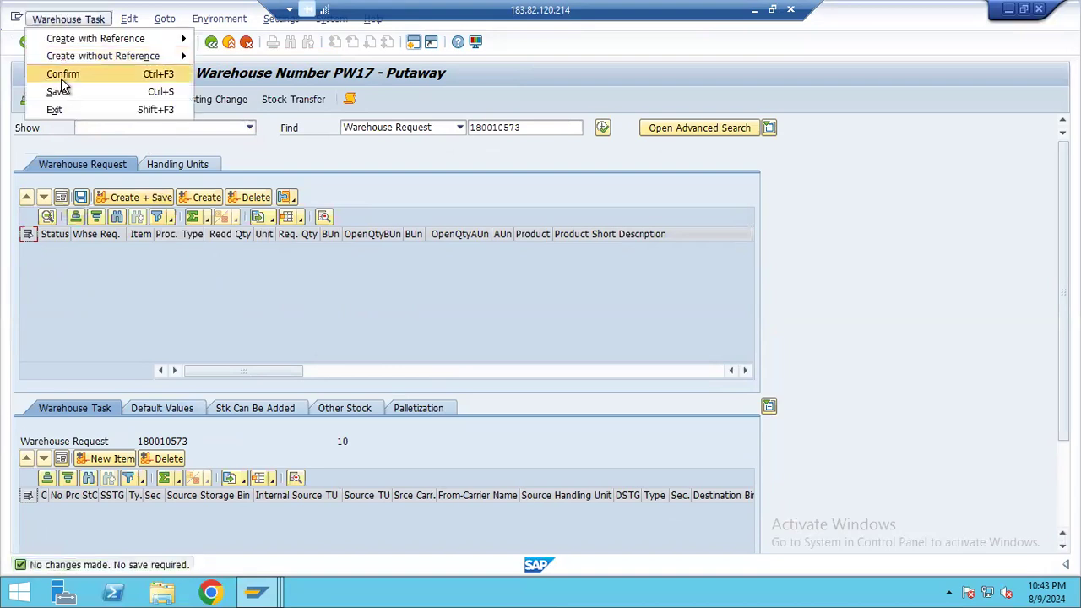
click(478, 371)
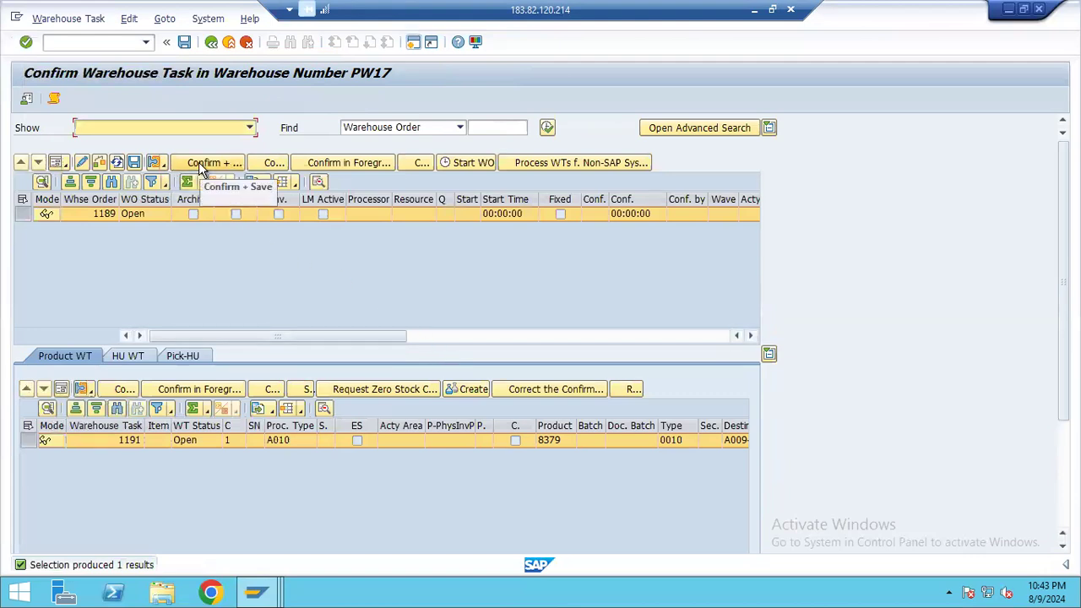
click(24, 214)
click(238, 163)
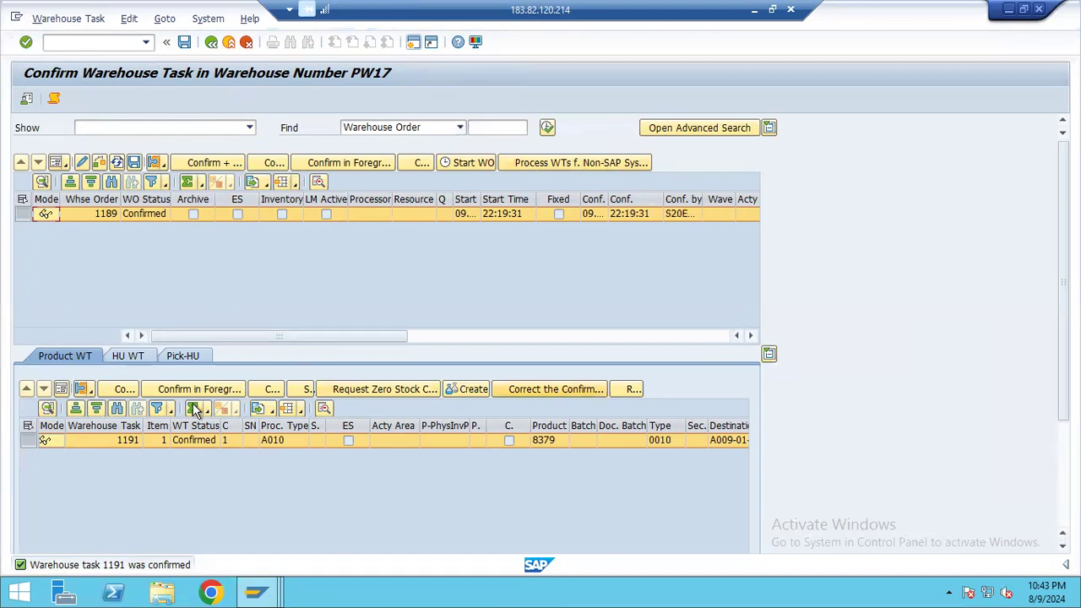
Check the HU warehouse tasks and pick HUs of the confirmed warehouse order, and return to inbound delivery maintenance
click(127, 357)
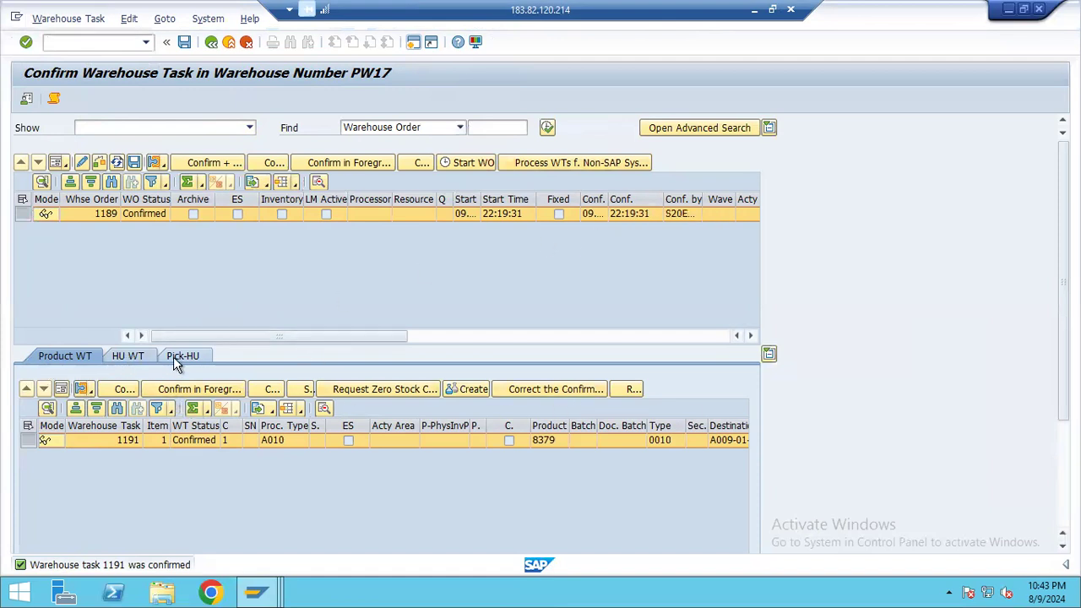
click(175, 356)
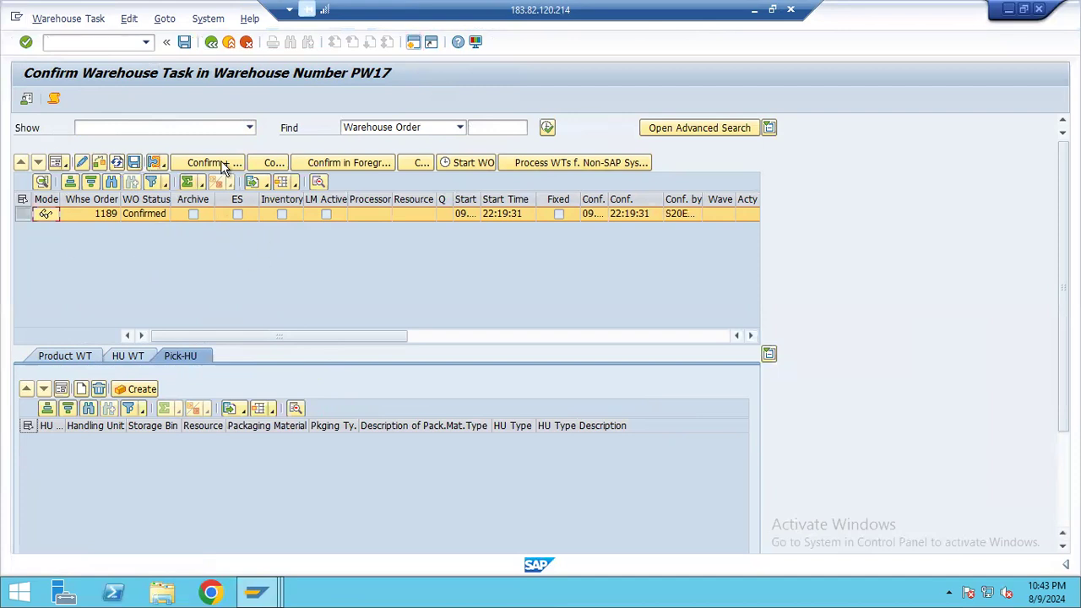
click(212, 44)
click(212, 44)
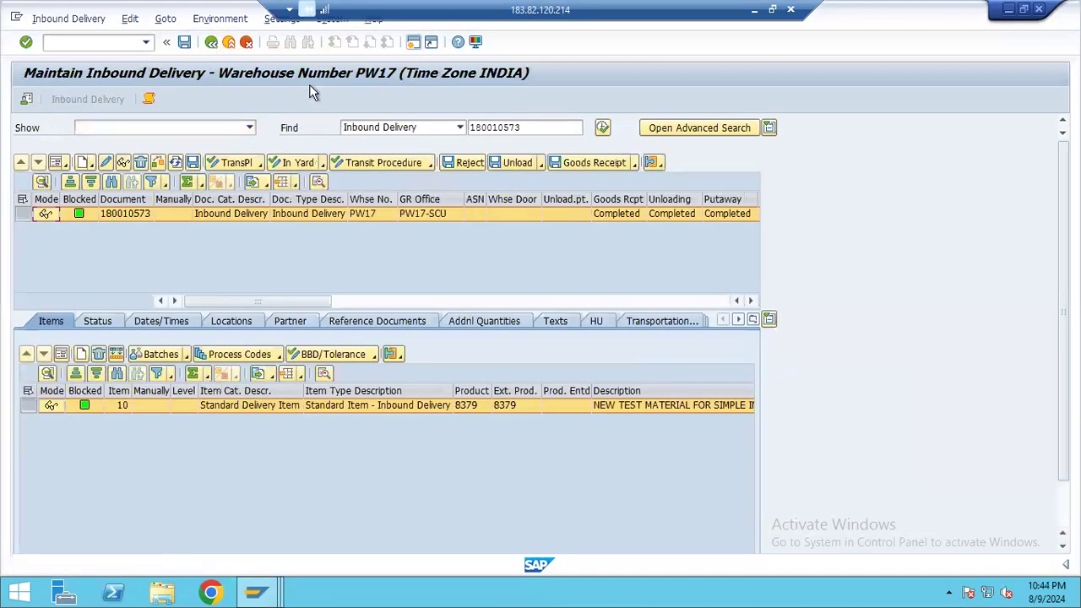
Review the goods receipt, unloading, putaway and warehouse activity statuses of the inbound delivery
click(594, 213)
click(740, 215)
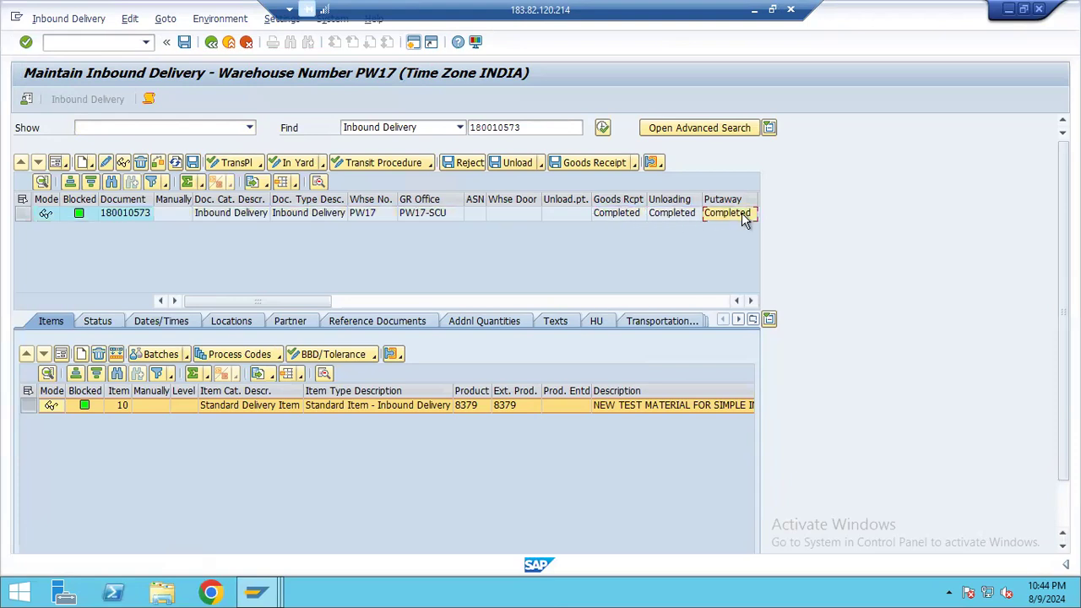
click(392, 301)
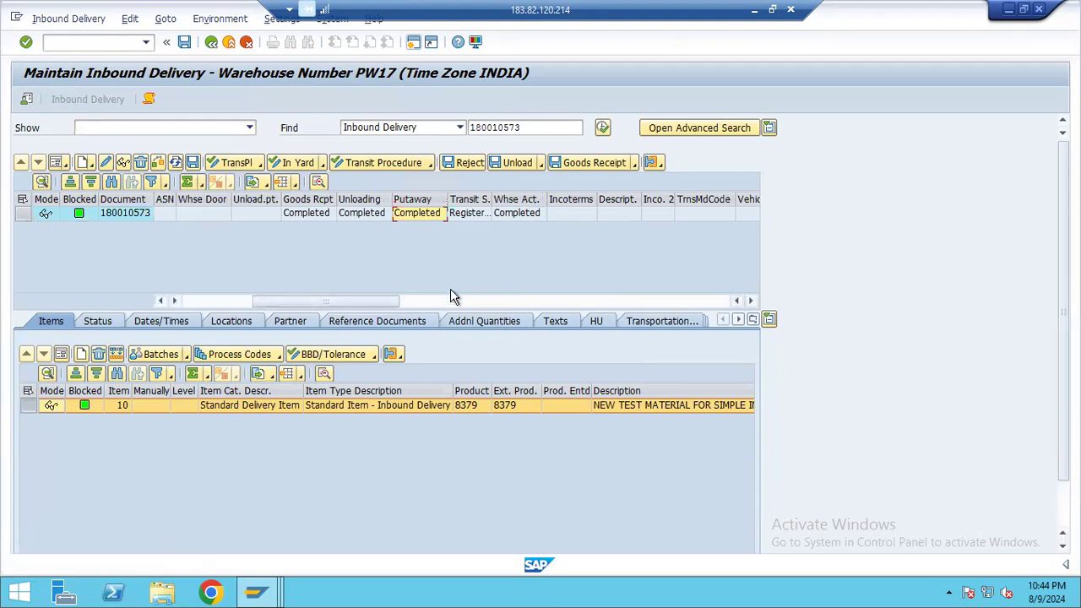
drag(364, 304, 239, 300)
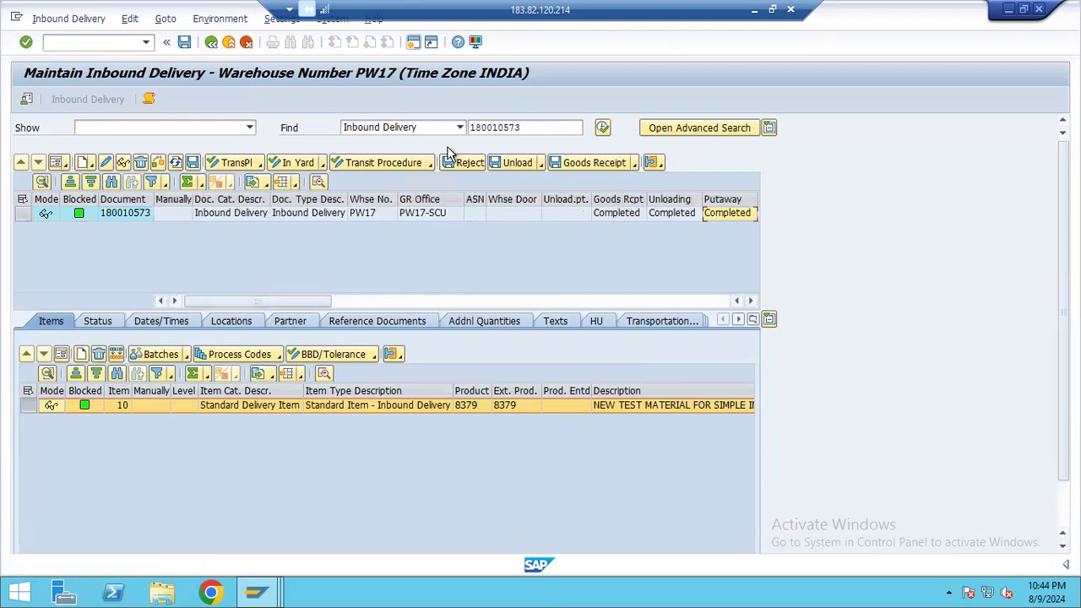
Copy the inbound delivery number from the search criteria and leave inbound delivery maintenance
double_click(524, 127)
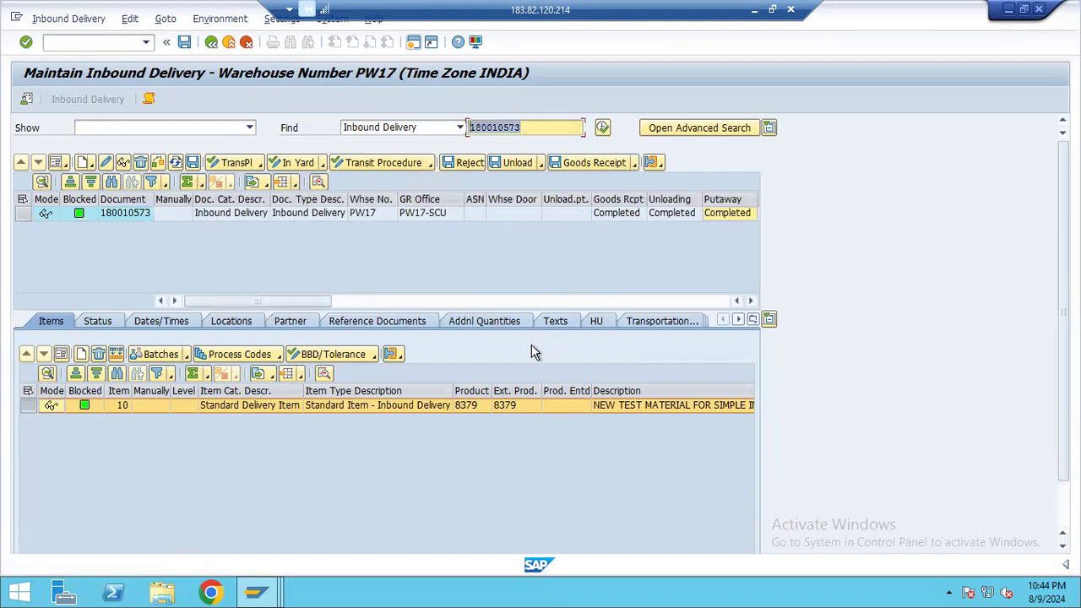
key(ctrl+c)
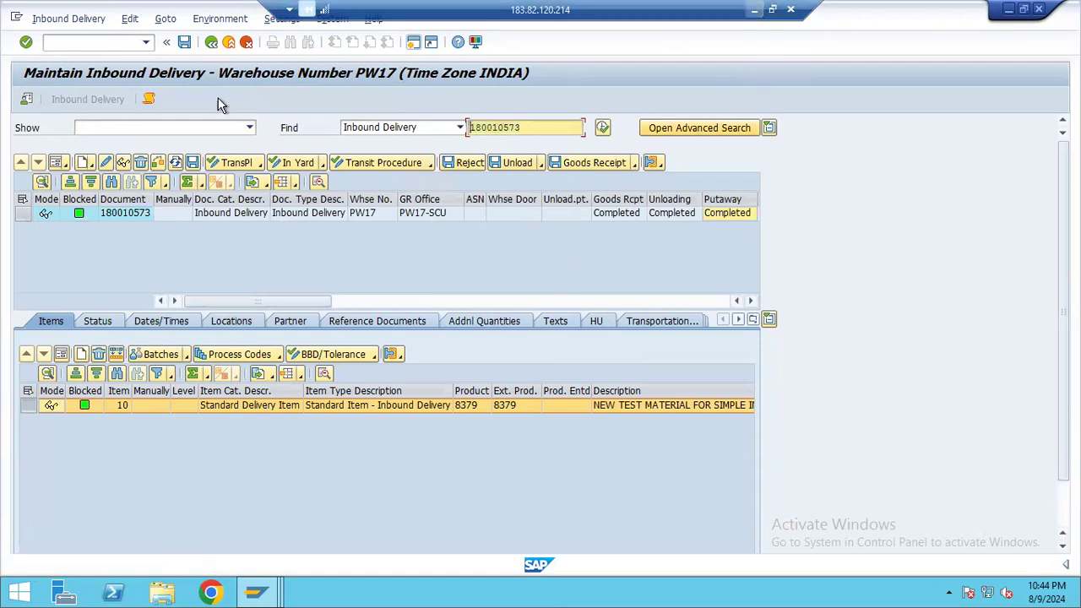
click(246, 42)
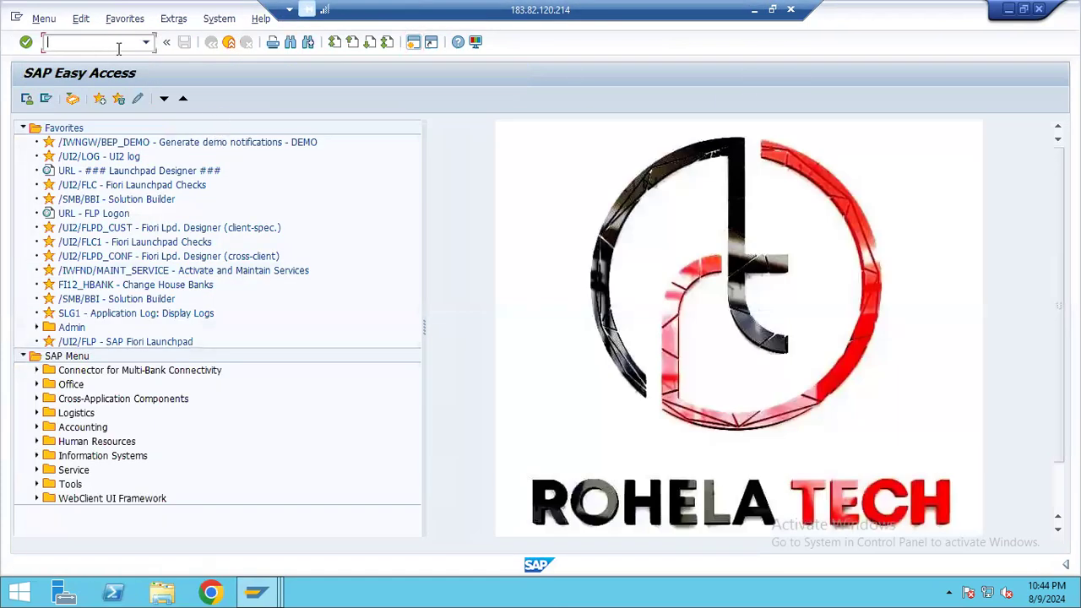
click(145, 42)
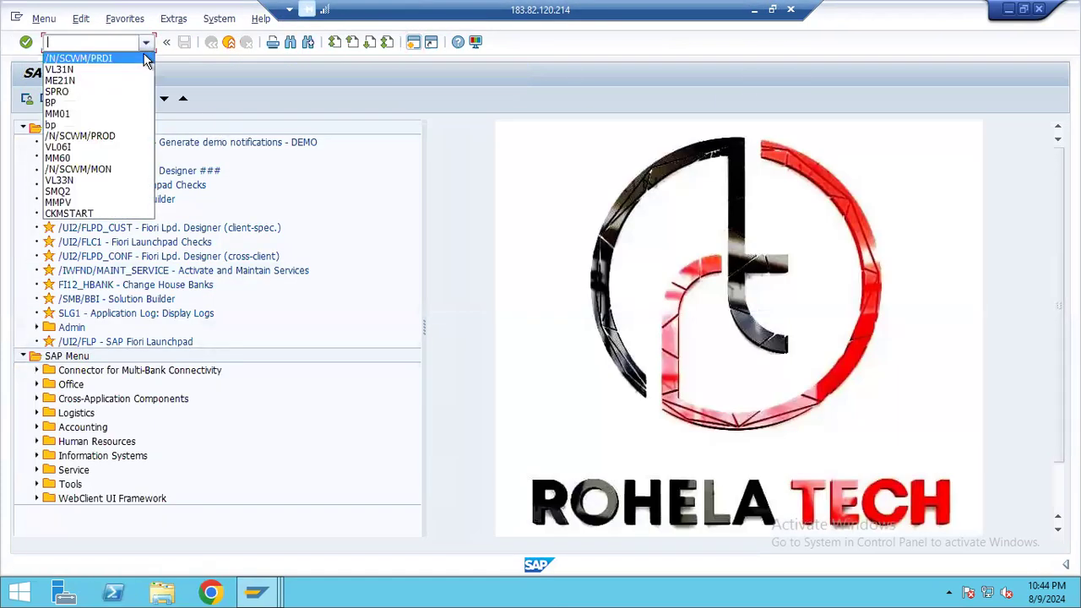
click(751, 13)
mouse_move(714, 588)
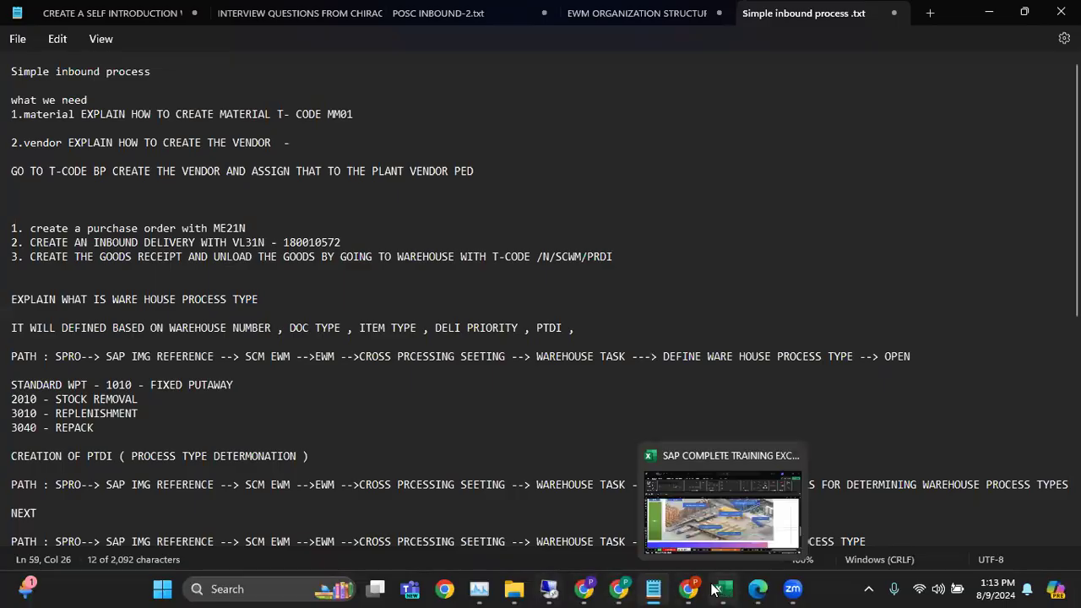
scroll(406, 381, down, 10)
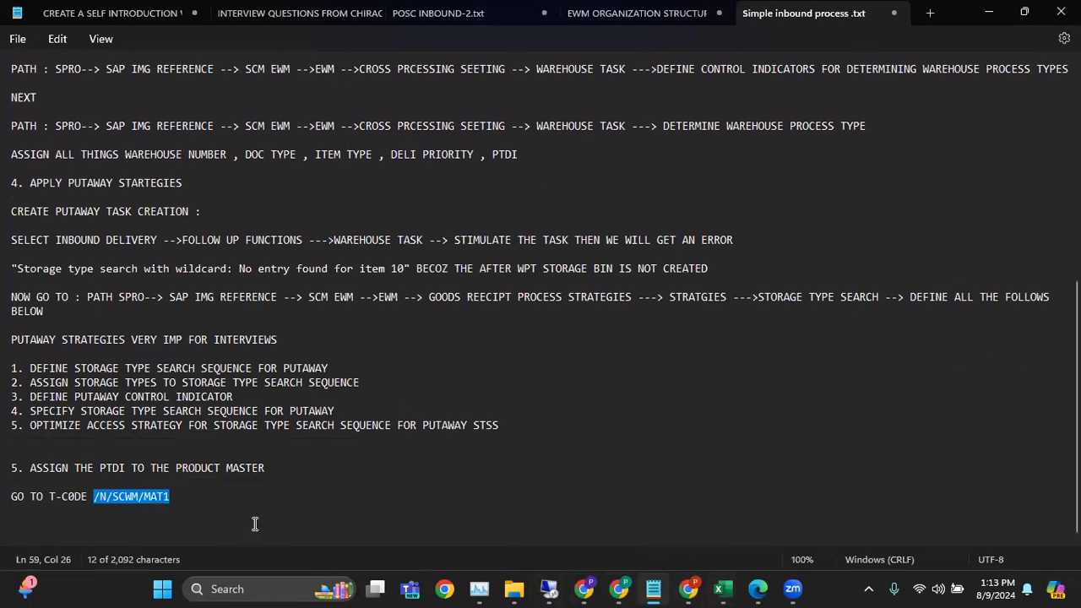
key(alt+Tab)
click(84, 45)
key(ctrl+v)
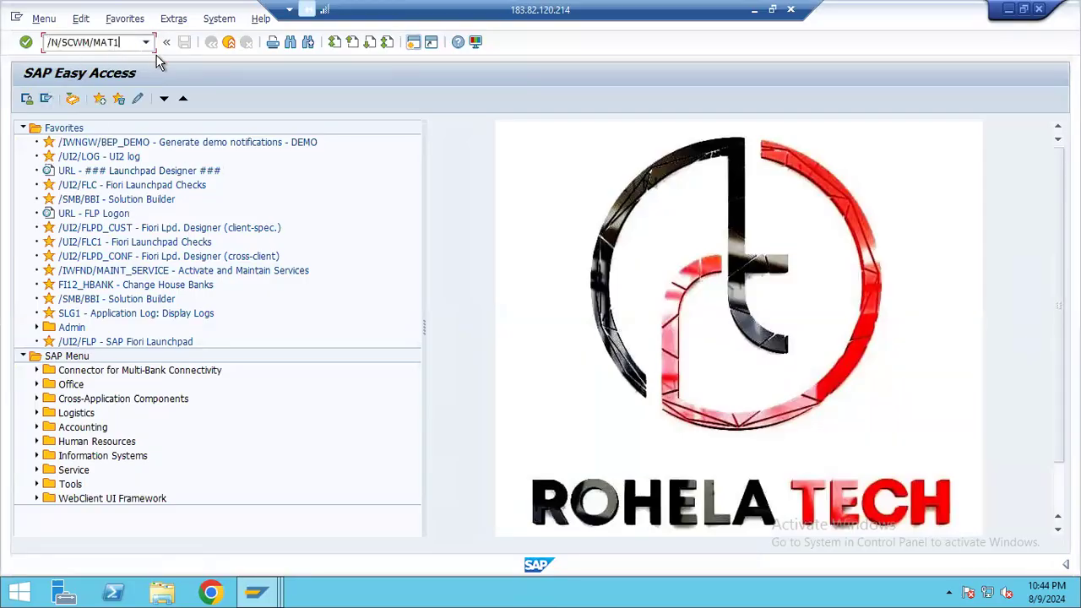
key(Return)
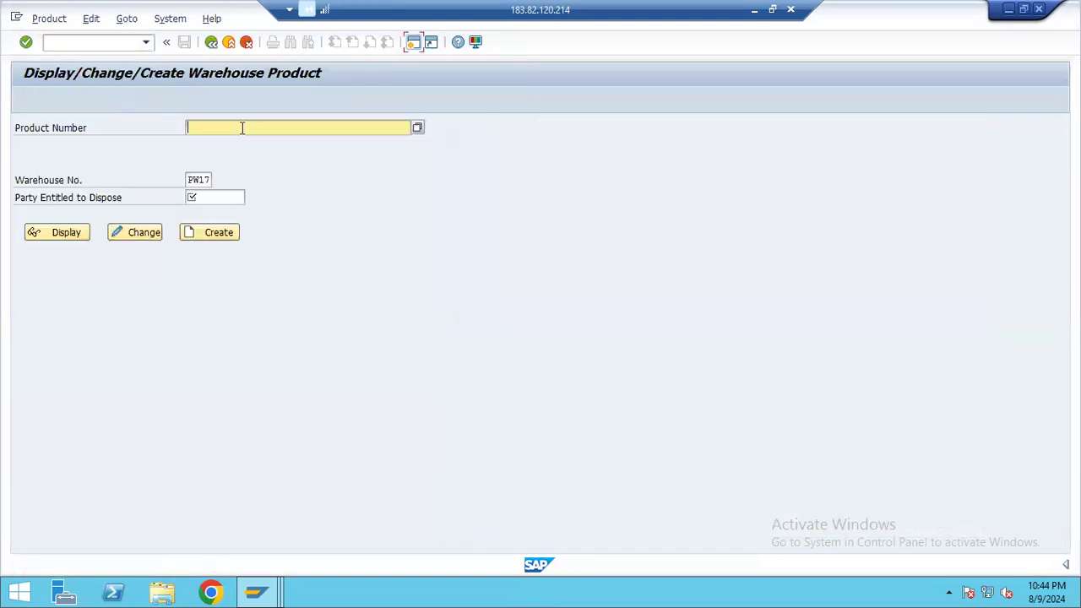
click(230, 42)
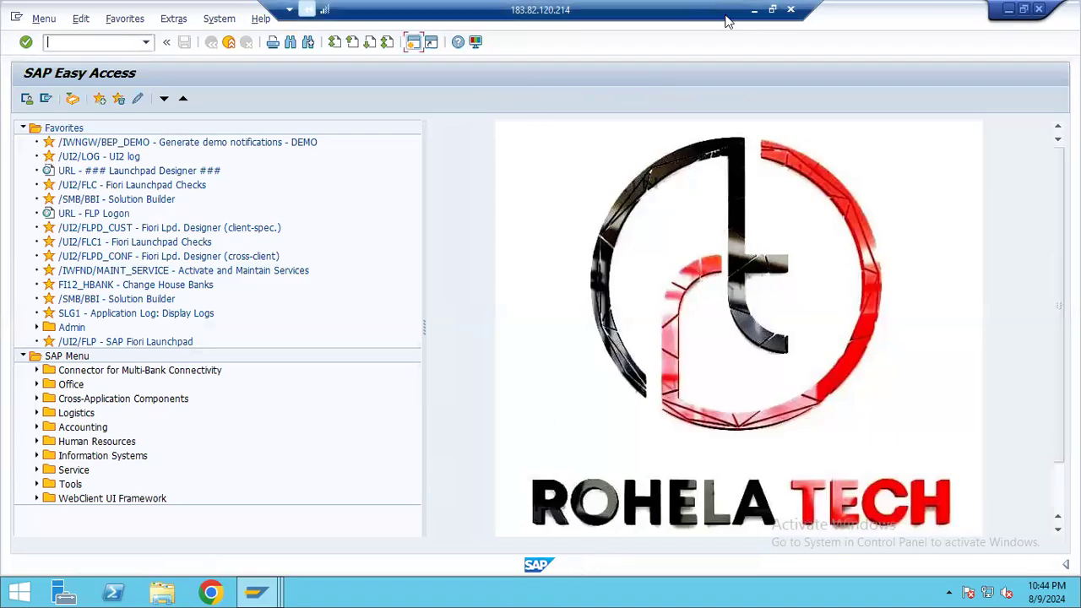
click(754, 10)
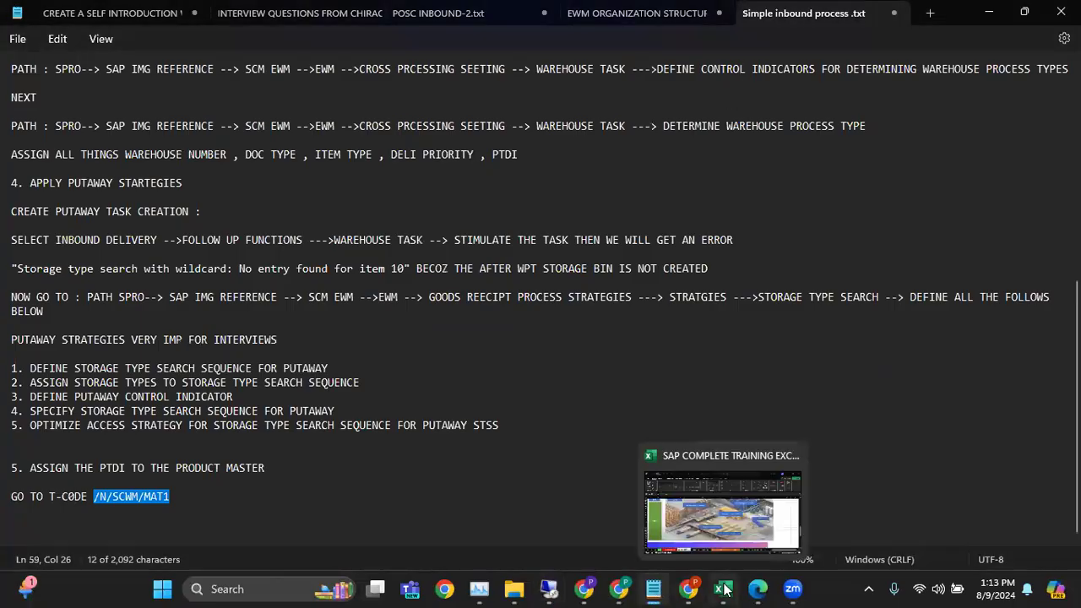
mouse_move(757, 588)
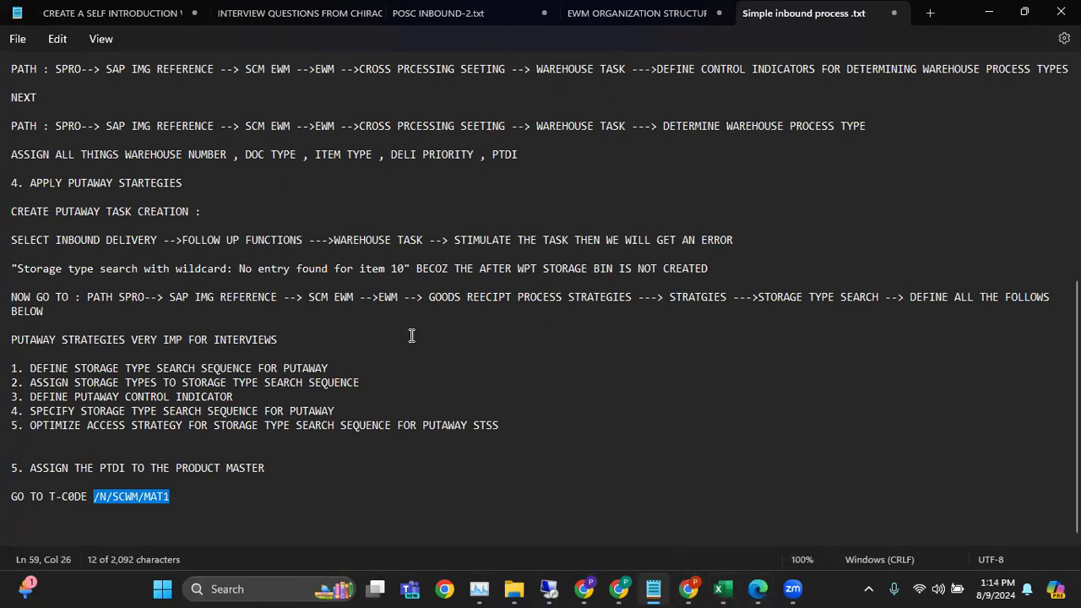
scroll(371, 326, up, 10)
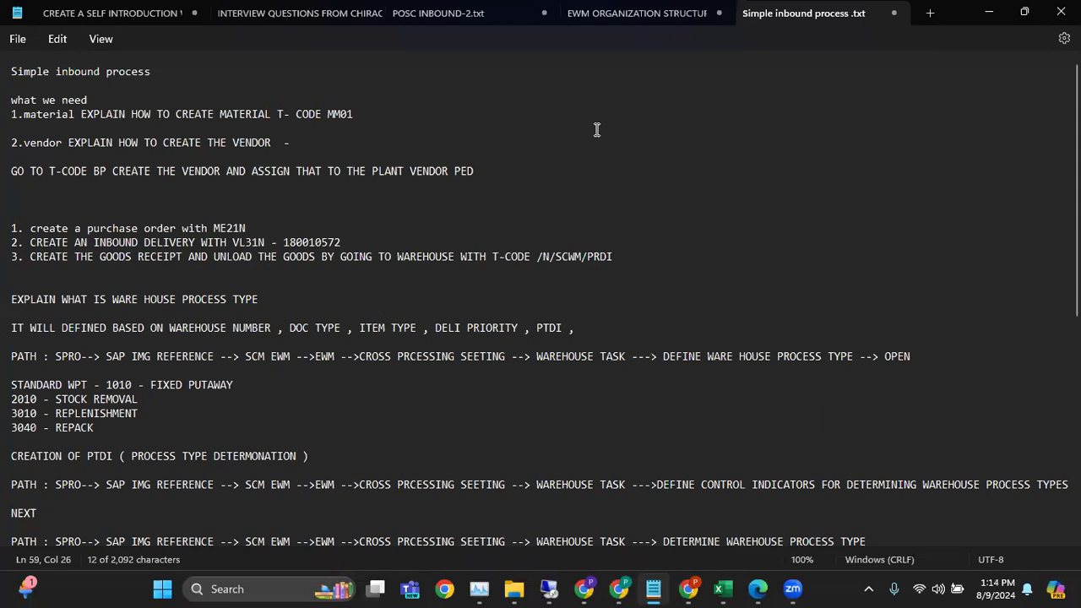
click(792, 589)
click(924, 487)
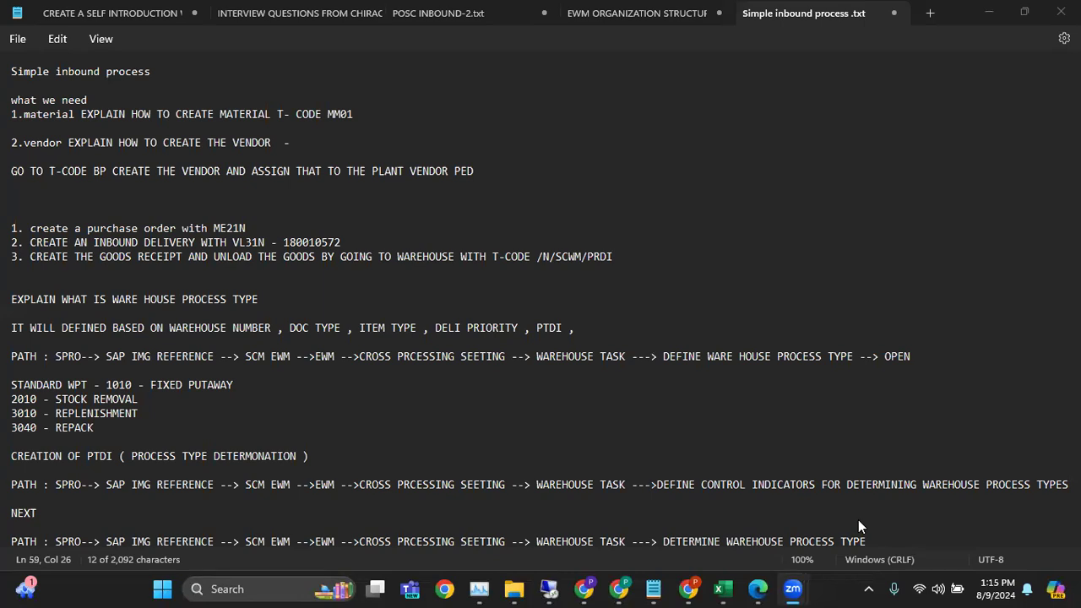
Switch back to the SAP session, display the inbound delivery with VL33N and check its goods movement status
click(549, 589)
click(51, 42)
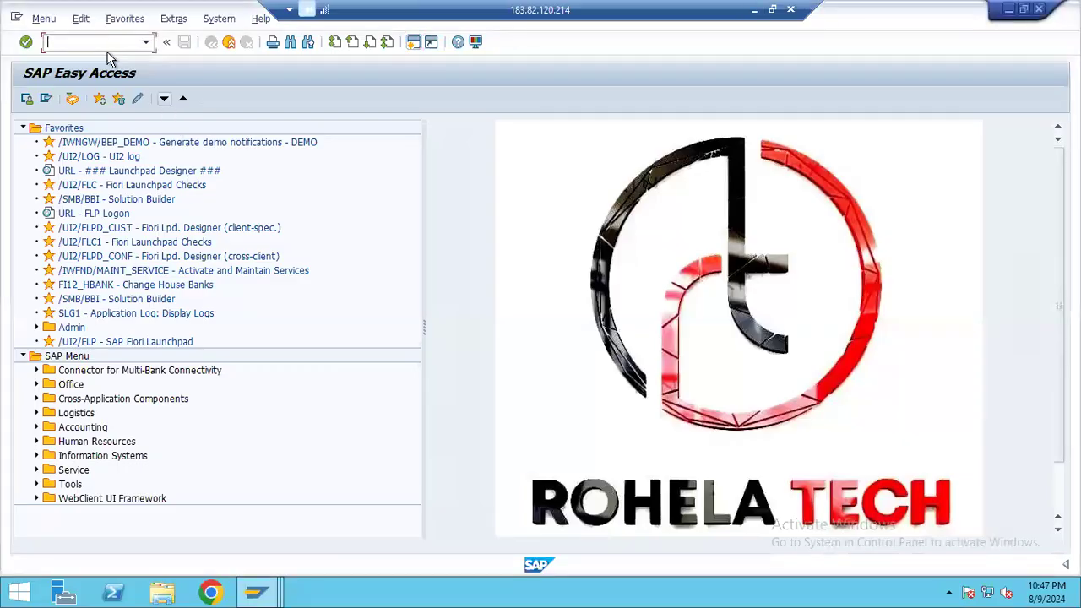
text(VL31N)
key(Return)
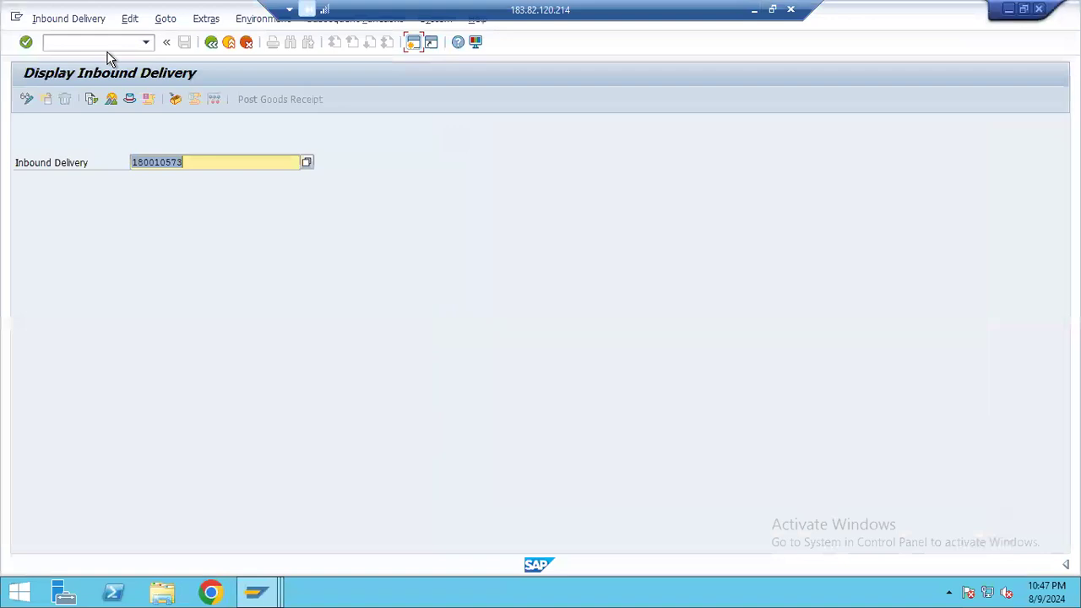
key(Return)
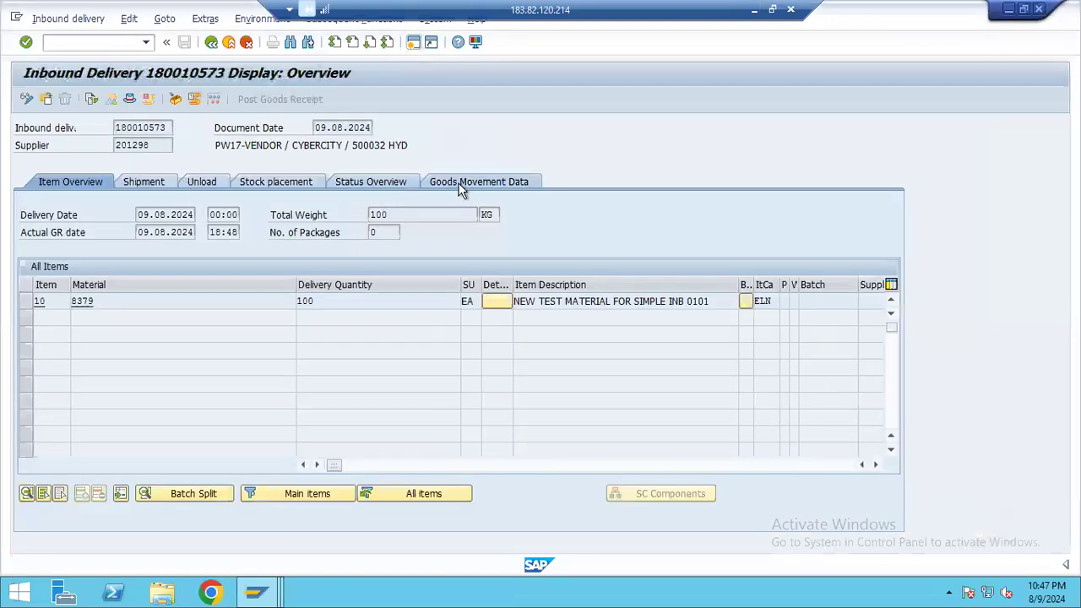
click(457, 184)
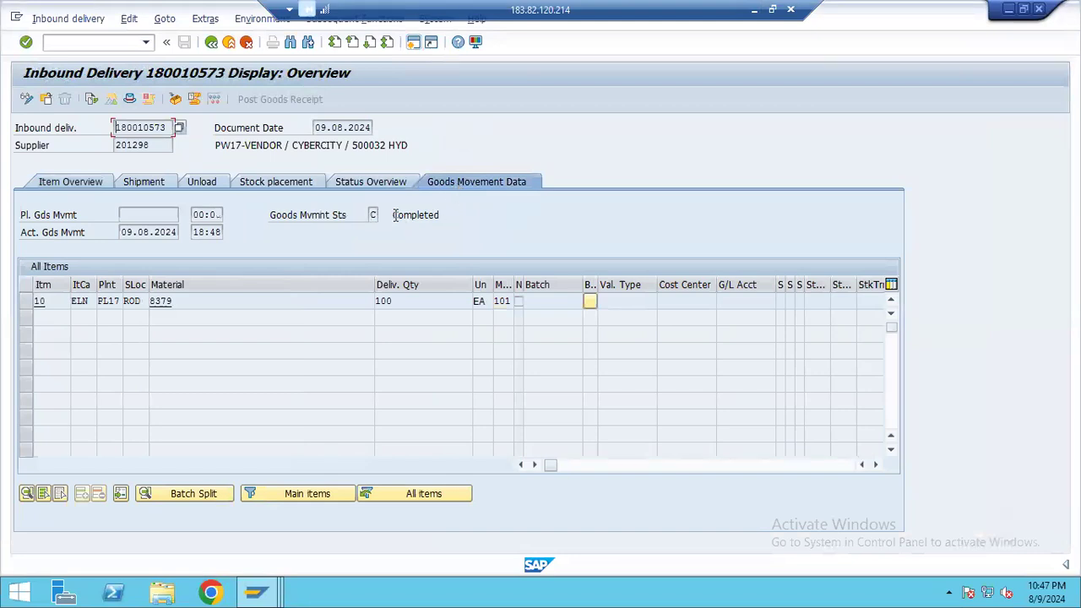
double_click(450, 215)
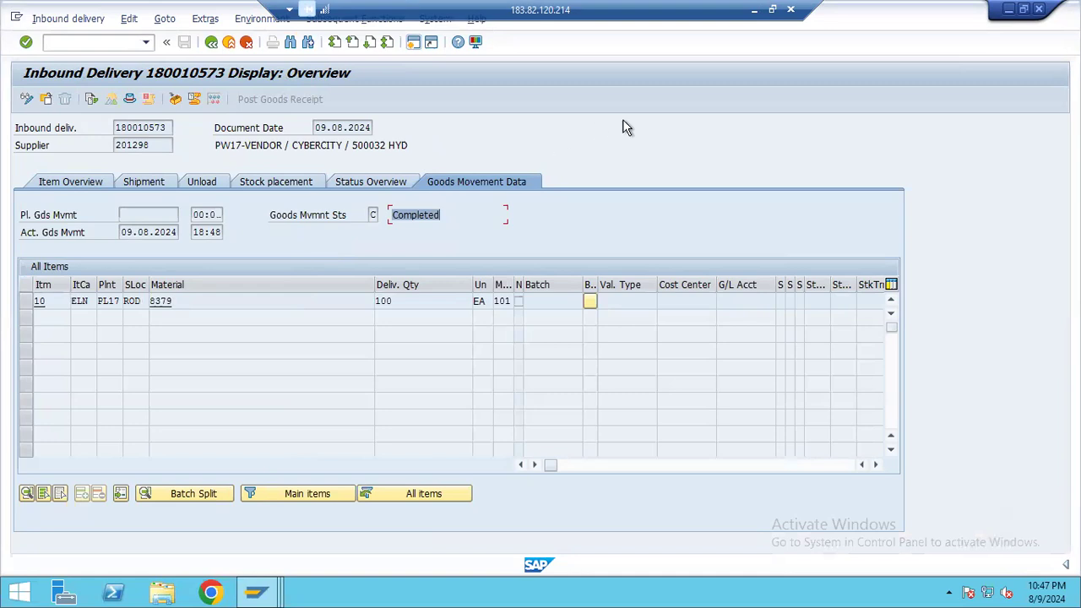
click(754, 10)
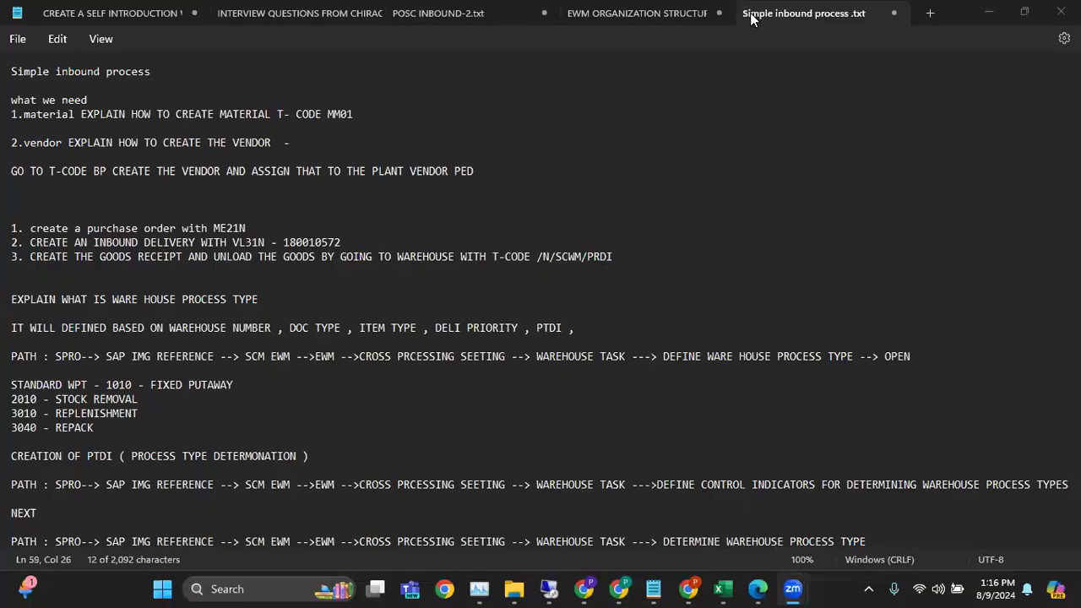